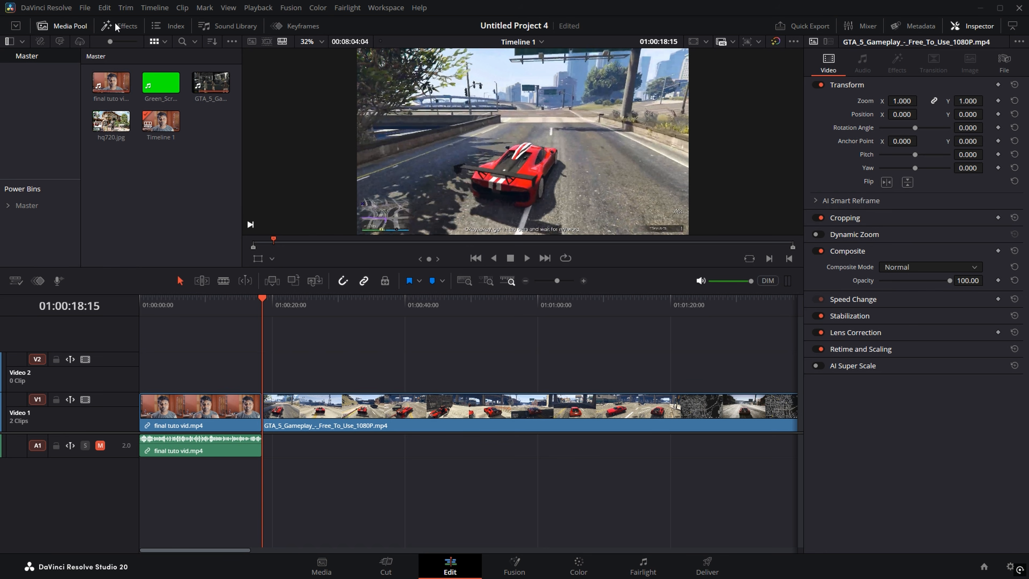
Step: Open the Effects Library panel on the Edit page
{"action": "left_click", "coordinate": [117, 25]}
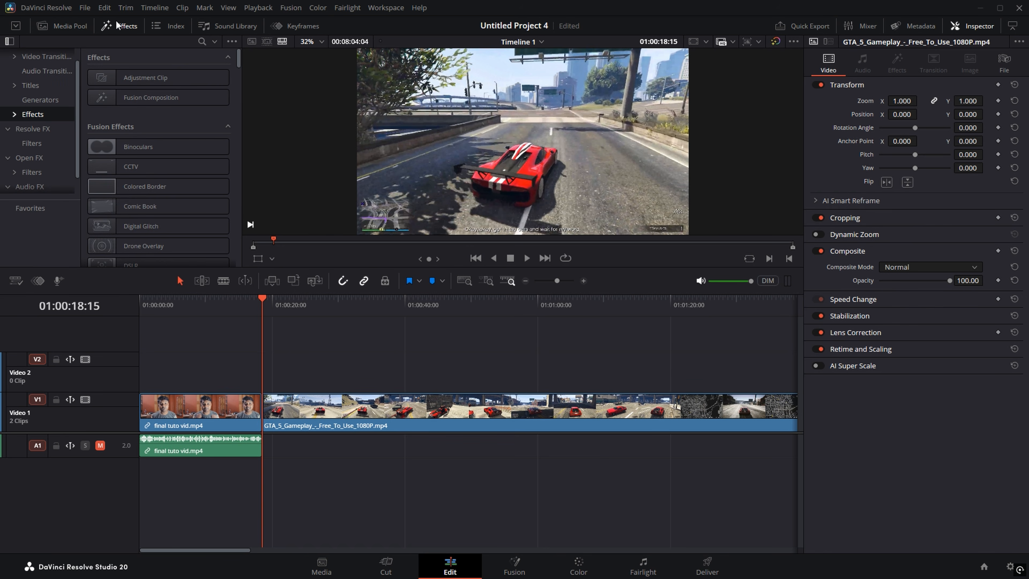
Step: Place a Text+ title from Titles onto Video 2 and select it
{"action": "left_click", "coordinate": [46, 97]}
{"action": "left_click", "coordinate": [48, 86]}
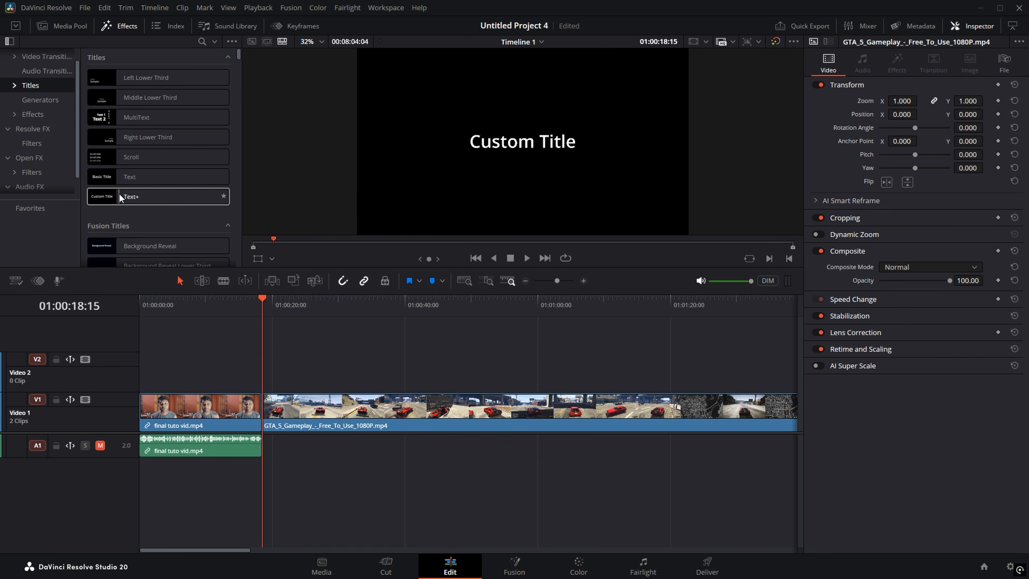
{"action": "left_click_drag", "start_coordinate": [119, 192], "coordinate": [139, 373]}
{"action": "left_click", "coordinate": [147, 298]}
{"action": "scroll", "coordinate": [203, 341], "scroll_direction": "up", "scroll_amount": 5}
{"action": "left_click", "coordinate": [231, 369]}
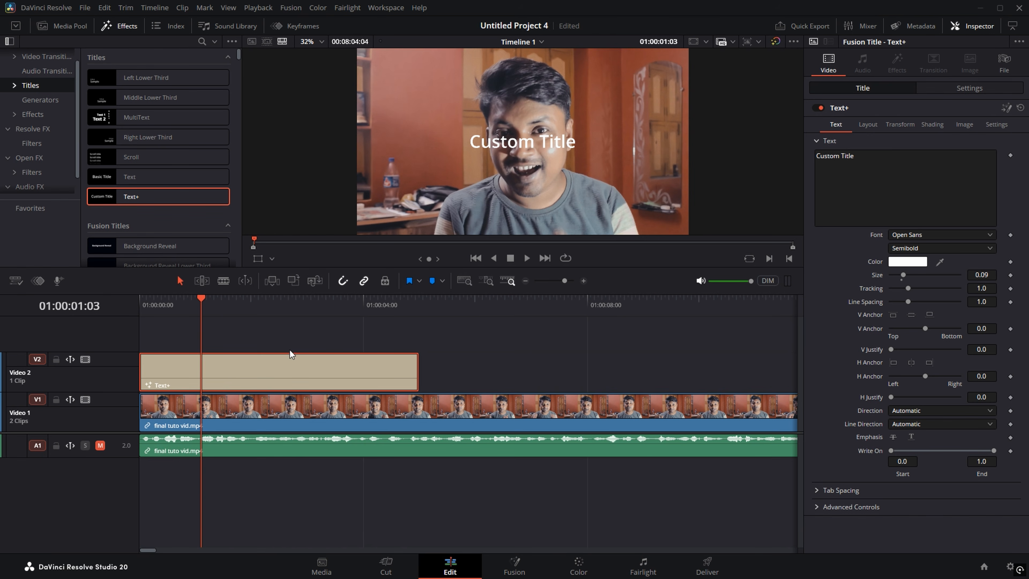
Step: Change the title text to 'Davinci Resolve' and set the font to Minecraftia
{"action": "left_click", "coordinate": [861, 159]}
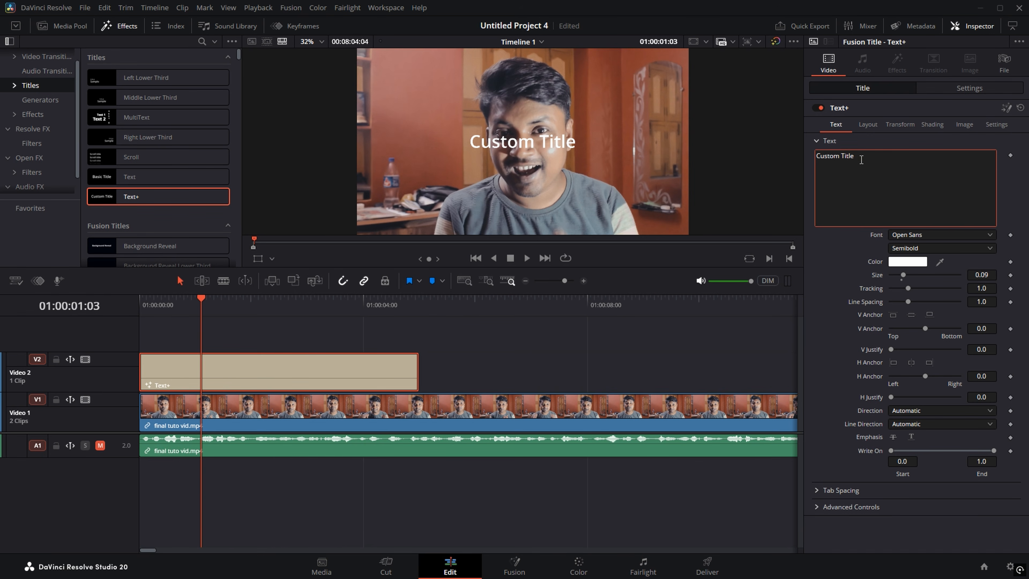
{"action": "key", "text": "BackSpace"}
{"action": "key", "text": "BackSpace"}
{"action": "key", "text": "BackSpace"}
{"action": "key", "text": "BackSpace"}
{"action": "key", "text": "BackSpace"}
{"action": "key", "text": "BackSpace"}
{"action": "key", "text": "BackSpace"}
{"action": "key", "text": "BackSpace"}
{"action": "key", "text": "BackSpace"}
{"action": "key", "text": "BackSpace"}
{"action": "key", "text": "BackSpace"}
{"action": "key", "text": "BackSpace"}
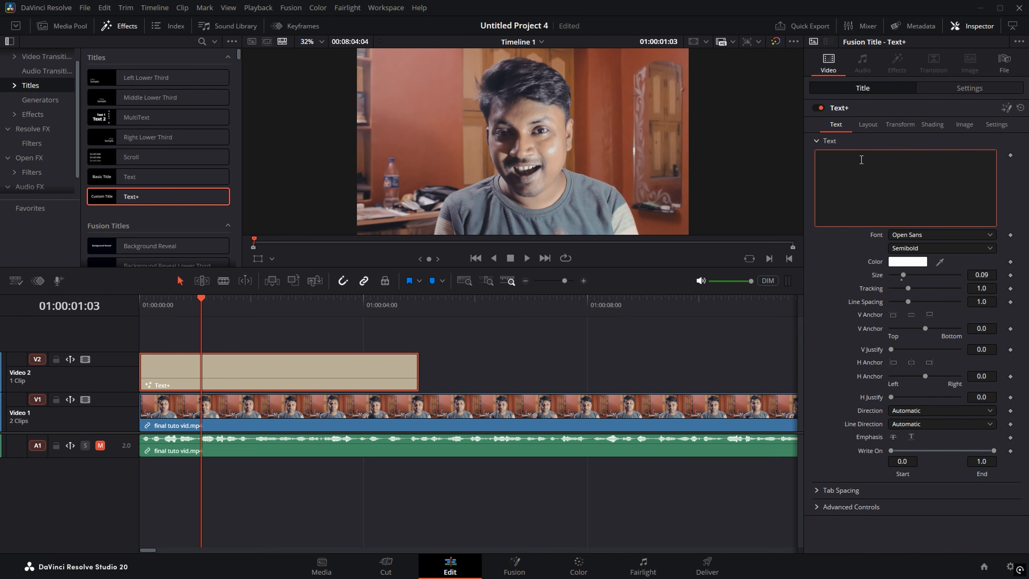
{"action": "type", "text": "Davinci Resolve"}
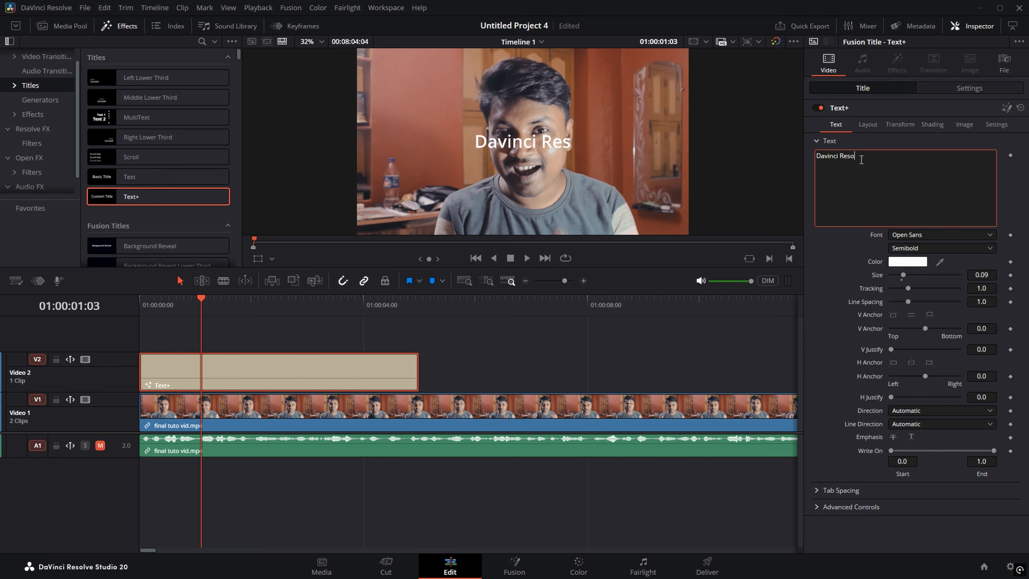
{"action": "left_click", "coordinate": [911, 233]}
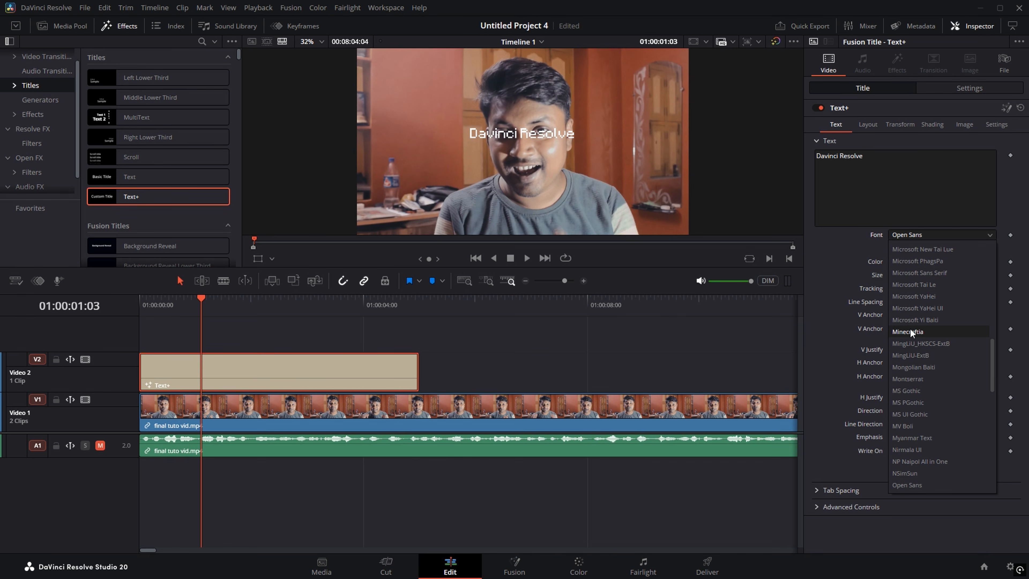
{"action": "left_click", "coordinate": [905, 332]}
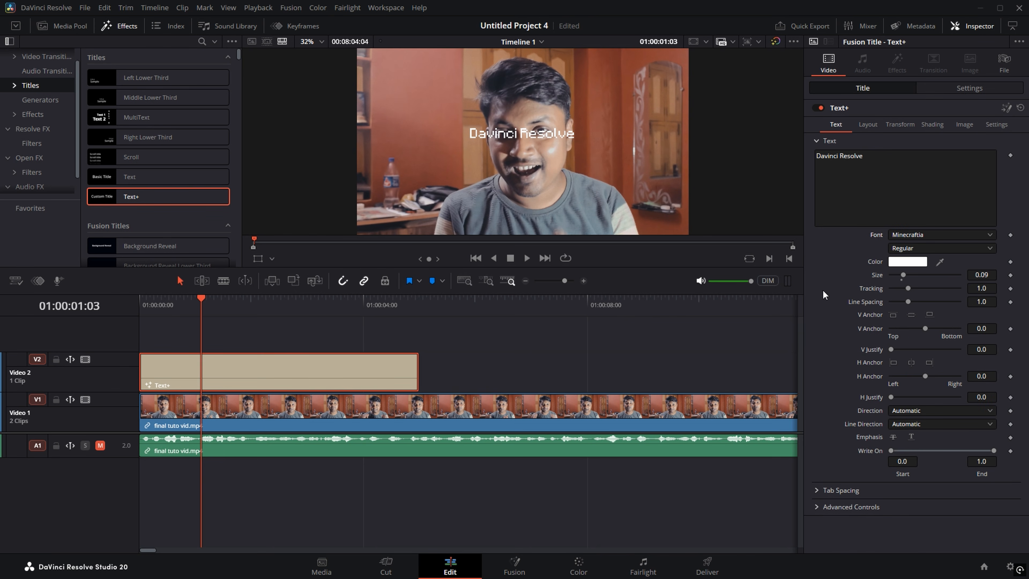
Step: Lower the title's Center Y and enable its Black Shadow shading element
{"action": "left_click", "coordinate": [868, 124]}
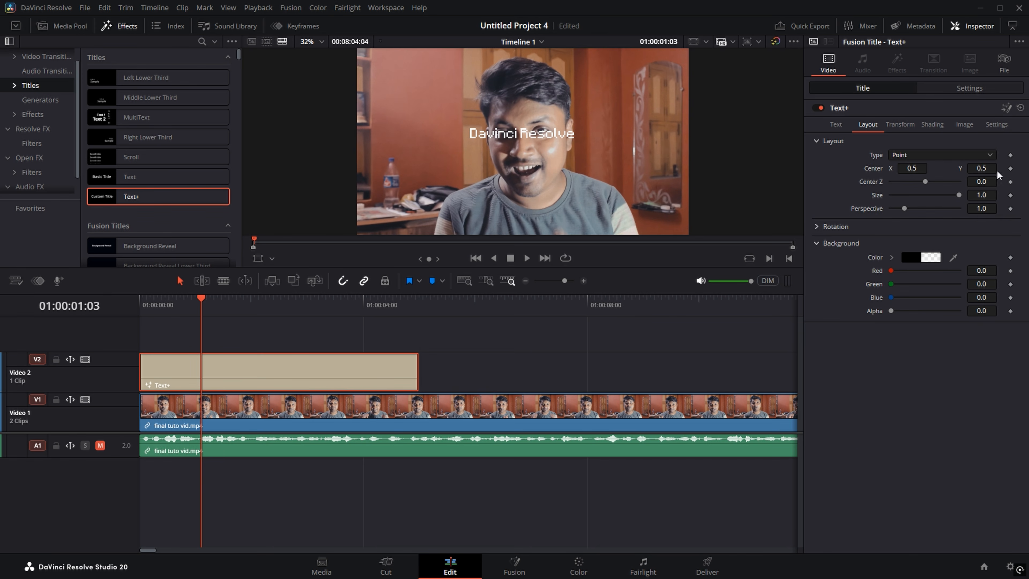
{"action": "left_click_drag", "start_coordinate": [987, 168], "coordinate": [826, 167]}
{"action": "left_click", "coordinate": [937, 122]}
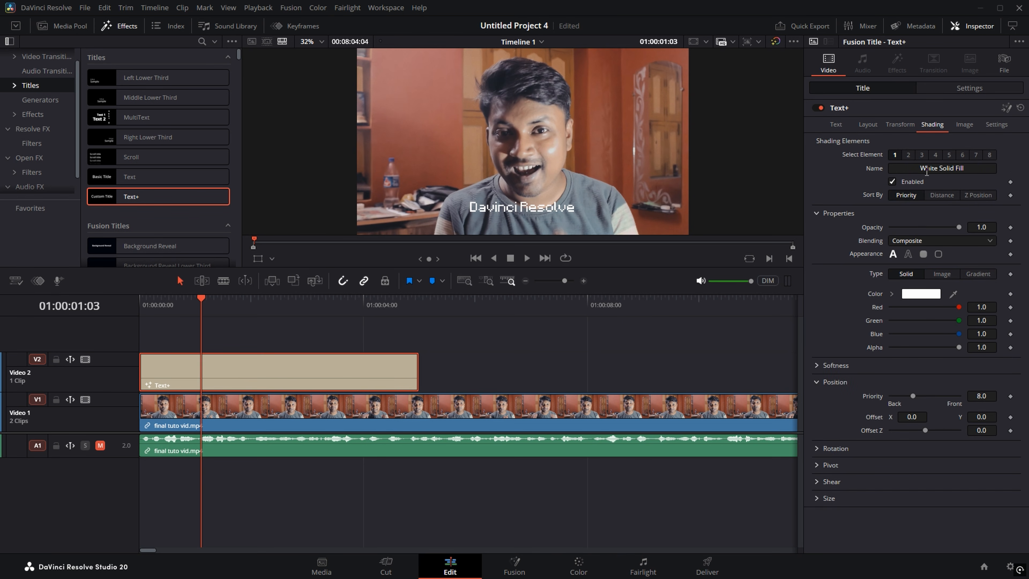
{"action": "left_click", "coordinate": [920, 154]}
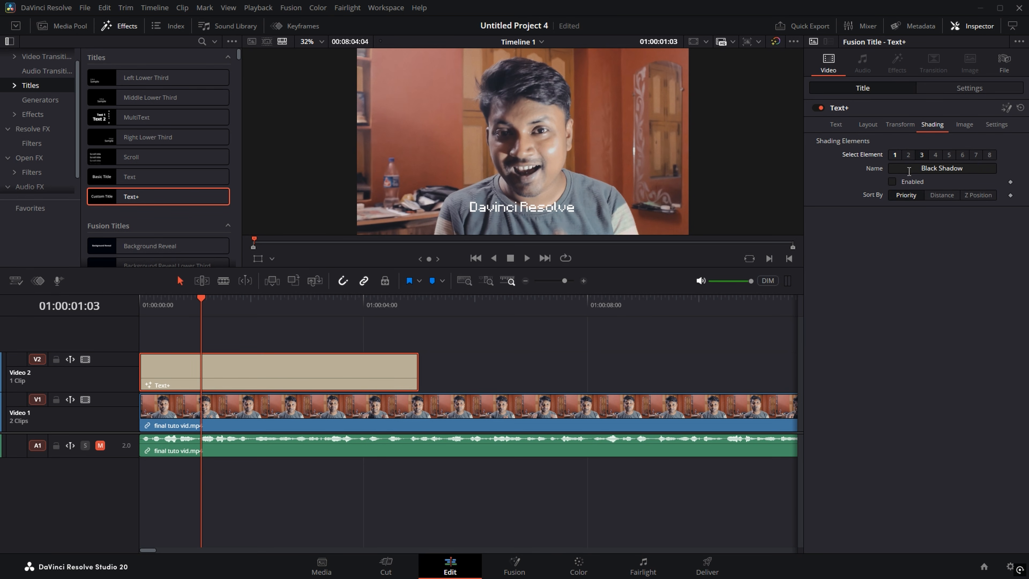
{"action": "left_click", "coordinate": [892, 181]}
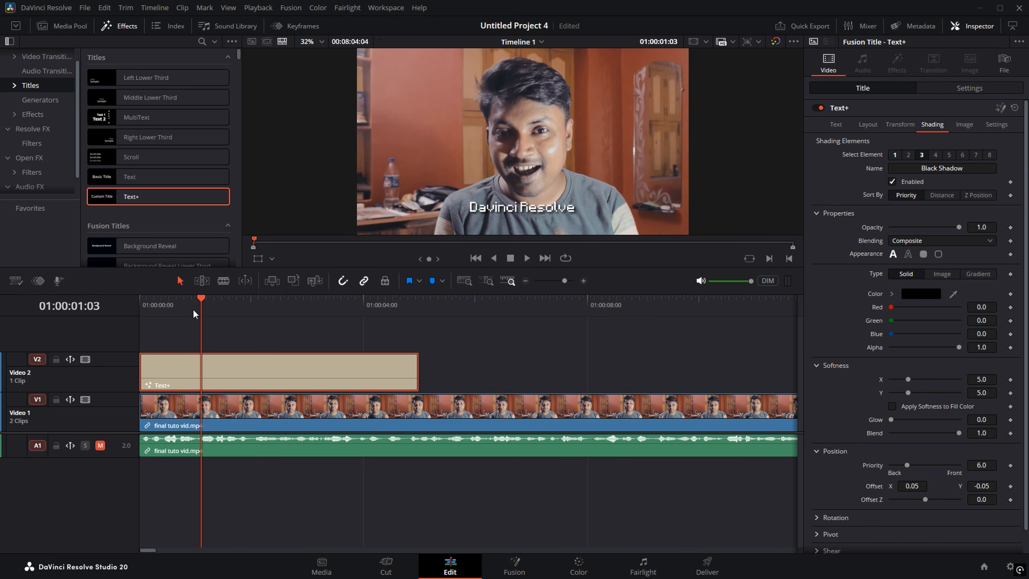
{"action": "left_click_drag", "start_coordinate": [200, 306], "coordinate": [130, 308]}
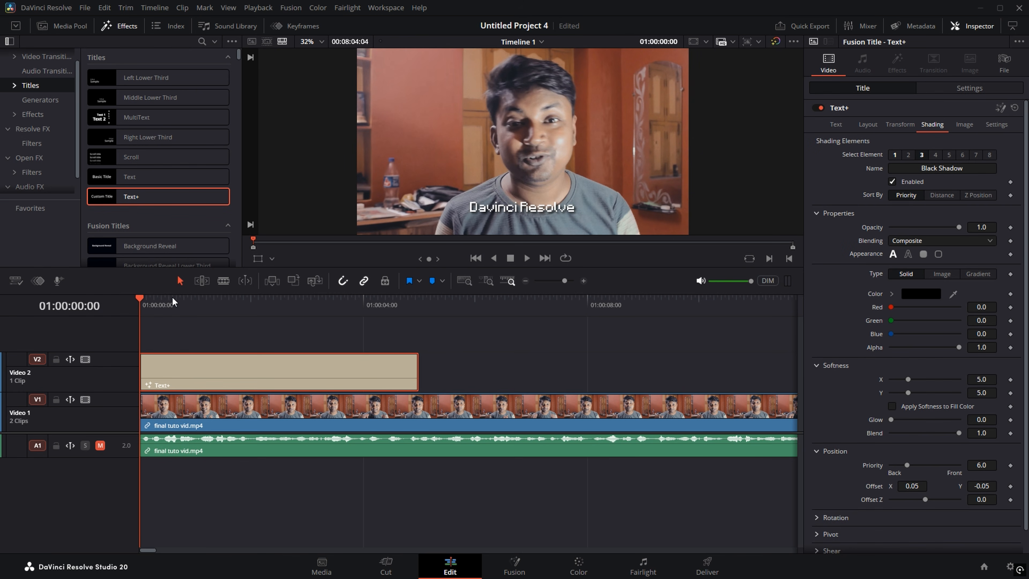
Step: Add title Size keyframes at the timeline start and at frame 8
{"action": "left_click", "coordinate": [837, 129]}
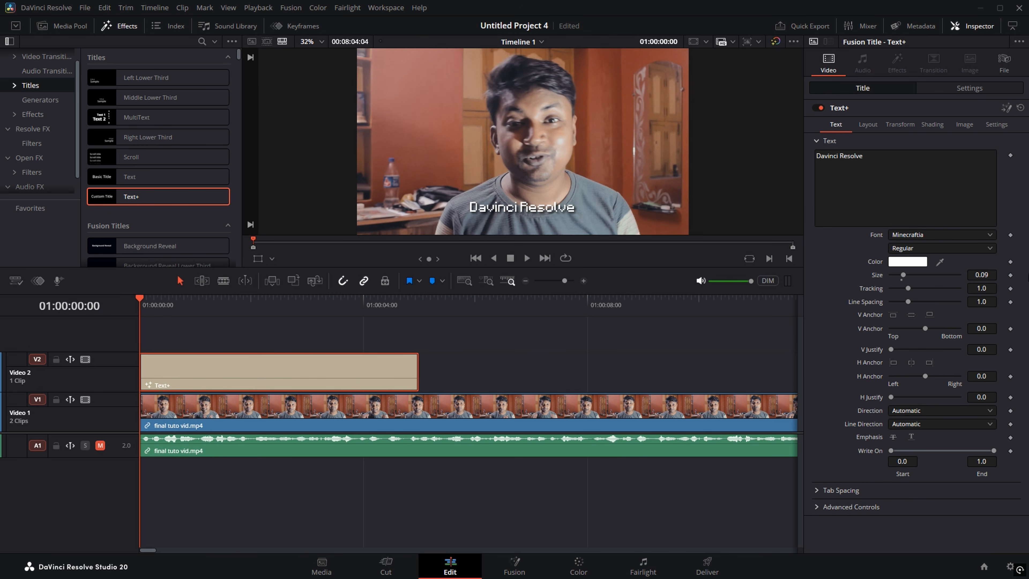
{"action": "left_click", "coordinate": [1010, 275]}
{"action": "key", "text": "Right"}
{"action": "key", "text": "Right"}
{"action": "key", "text": "Right"}
{"action": "key", "text": "Right"}
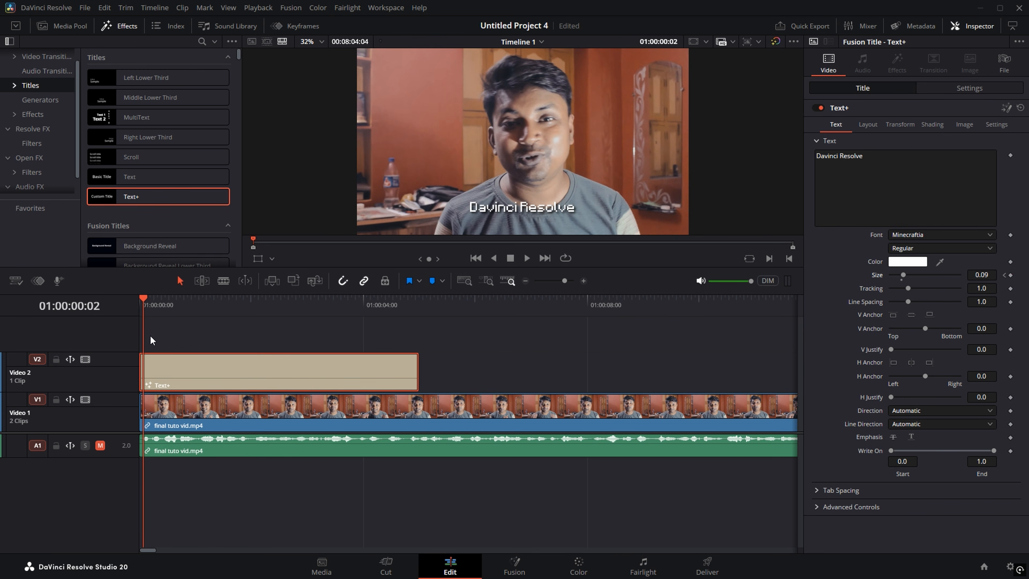
{"action": "key", "text": "Right"}
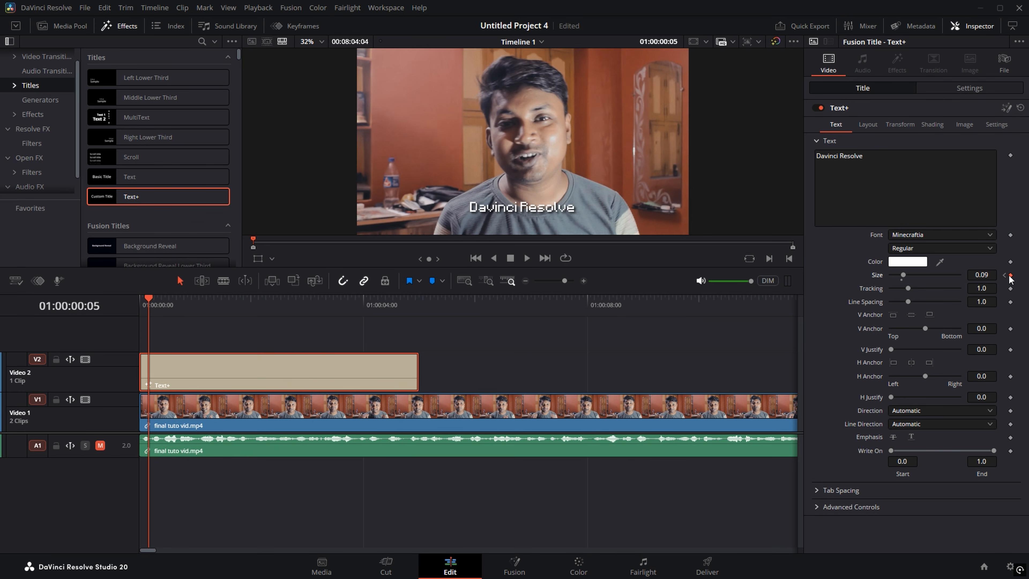
{"action": "key", "text": "Right"}
{"action": "key", "text": "Right"}
{"action": "key", "text": "Right"}
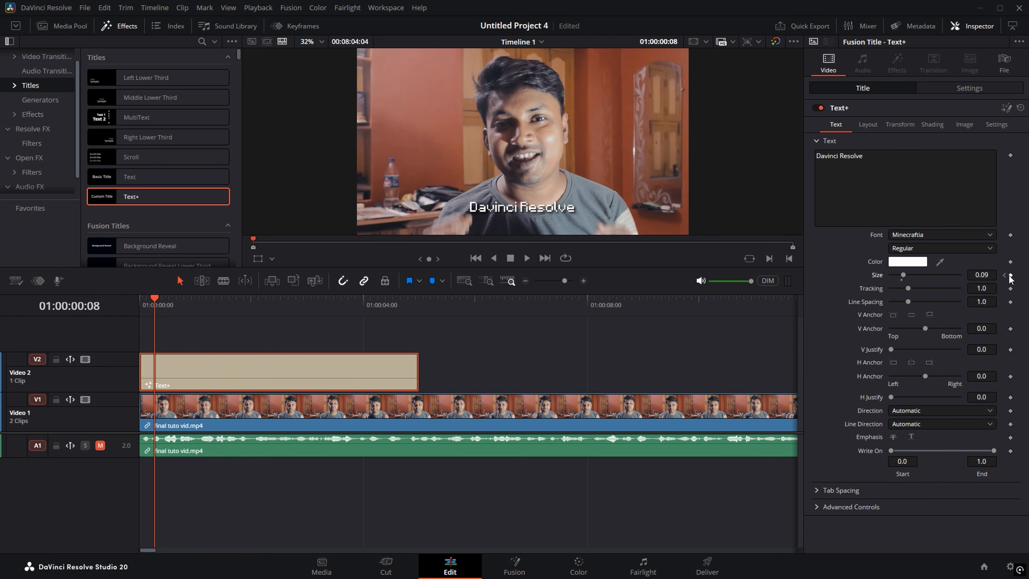
{"action": "left_click", "coordinate": [1010, 275]}
Step: Set the Size keyframes to 0 at the start and 0.0826 at frame 8
{"action": "left_click", "coordinate": [1004, 276]}
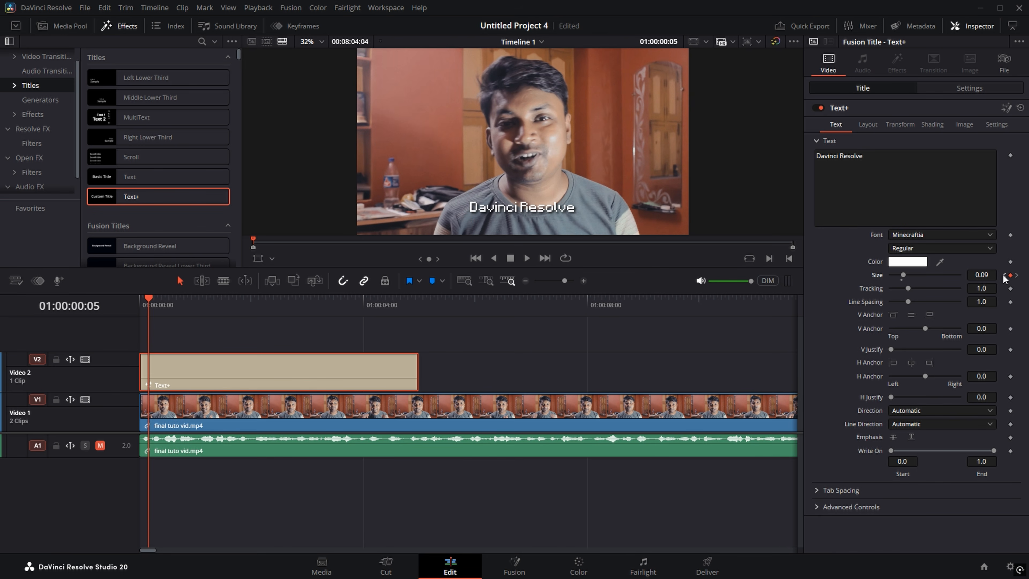
{"action": "left_click", "coordinate": [1004, 275]}
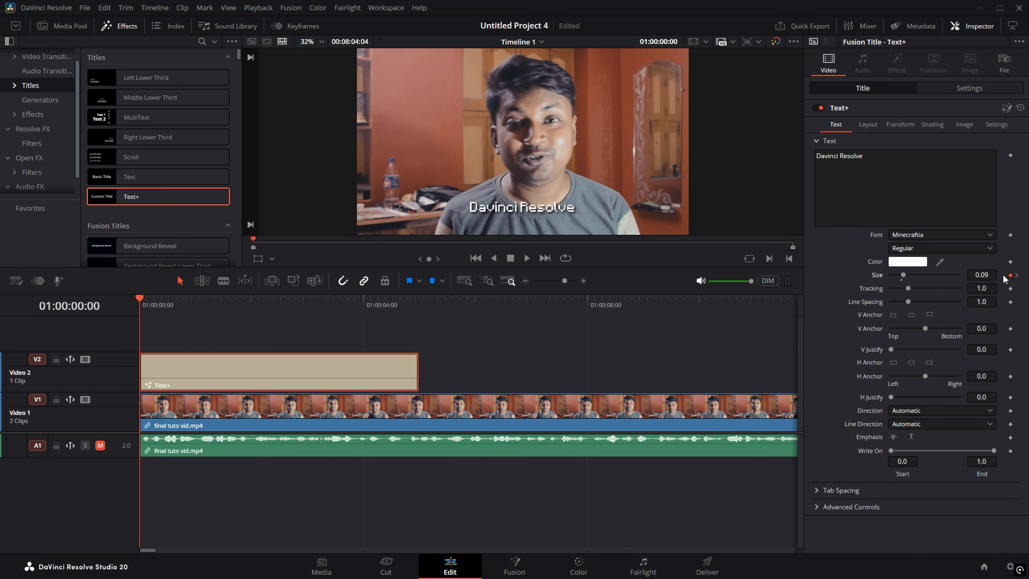
{"action": "left_click_drag", "start_coordinate": [986, 275], "coordinate": [945, 275]}
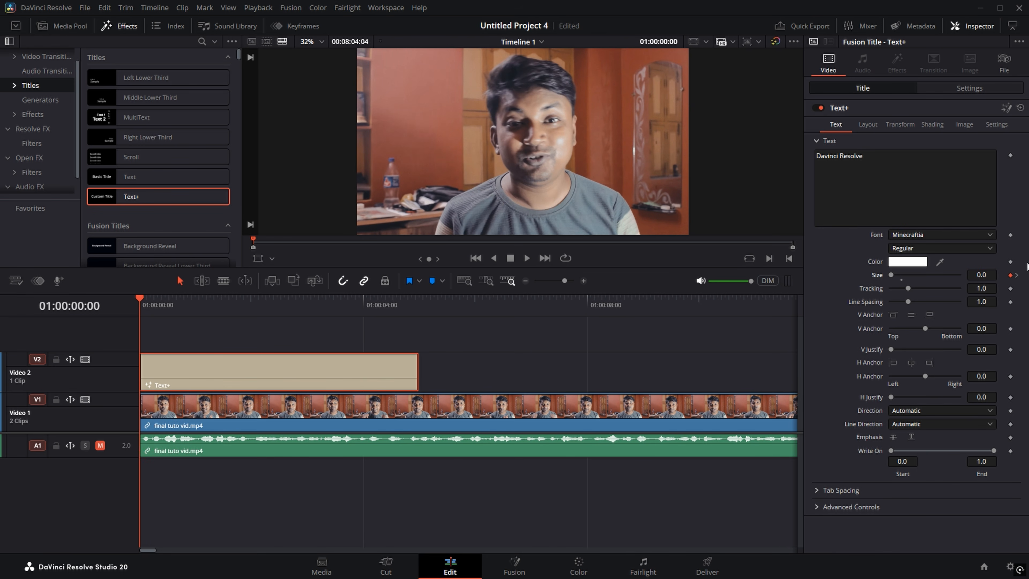
{"action": "left_click", "coordinate": [1015, 276]}
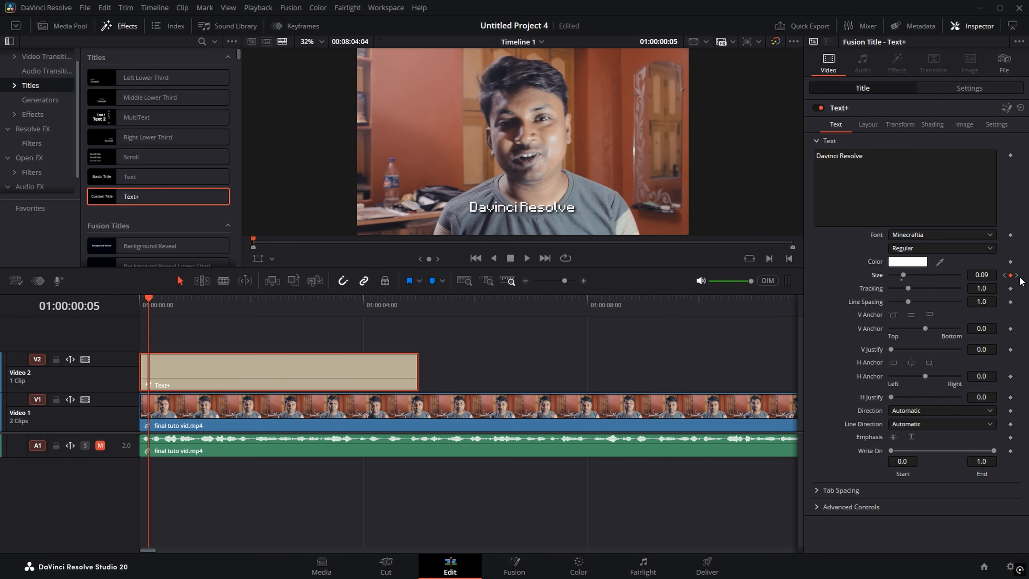
{"action": "left_click", "coordinate": [1015, 276]}
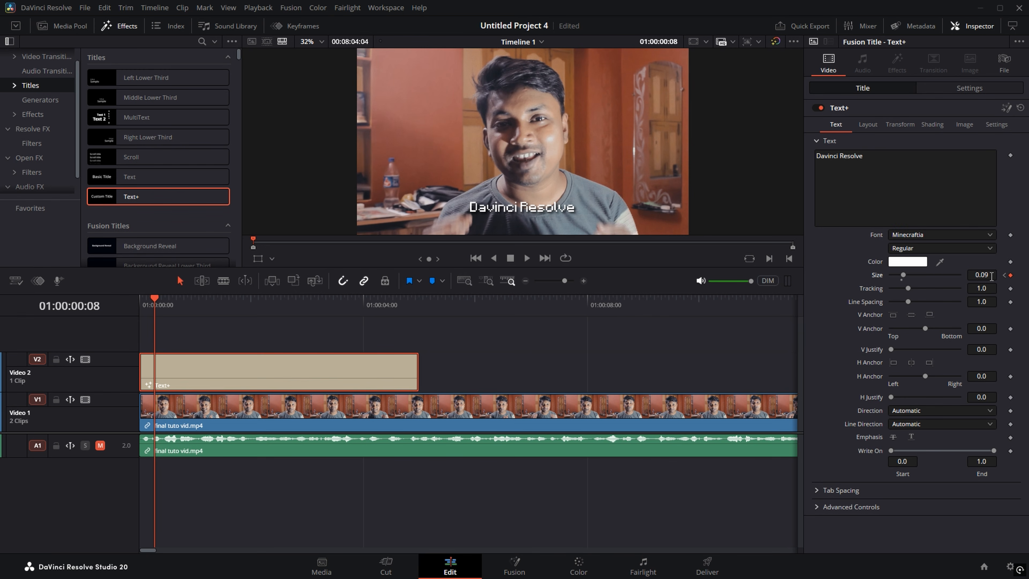
{"action": "left_click_drag", "start_coordinate": [991, 275], "coordinate": [974, 276]}
Step: Play back the scale-in animation from the start, ending on frame 27
{"action": "key", "text": "Home"}
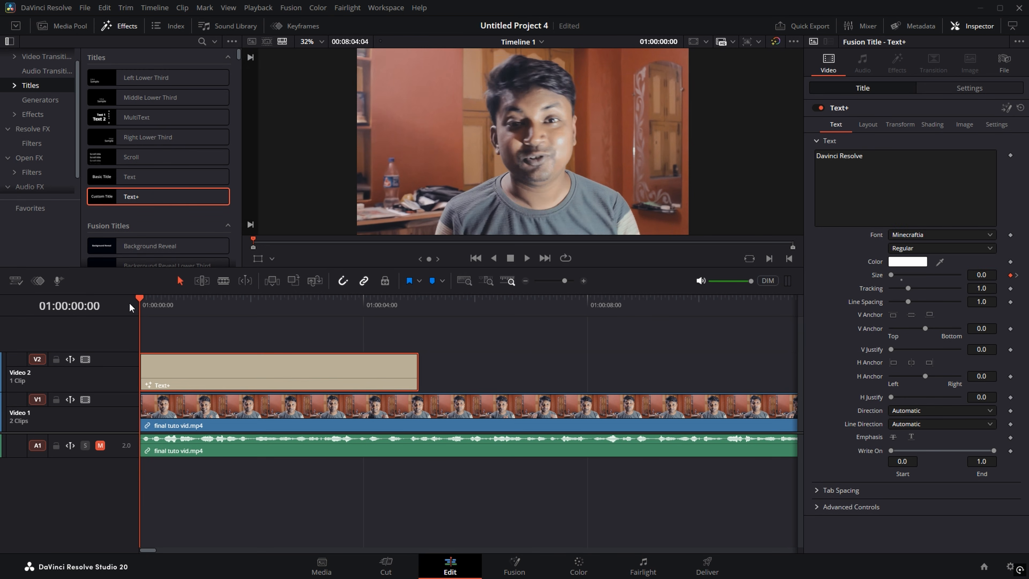
{"action": "key", "text": "space"}
{"action": "key", "text": "space"}
{"action": "left_click_drag", "start_coordinate": [179, 304], "coordinate": [97, 306]}
{"action": "key", "text": "space"}
{"action": "key", "text": "space"}
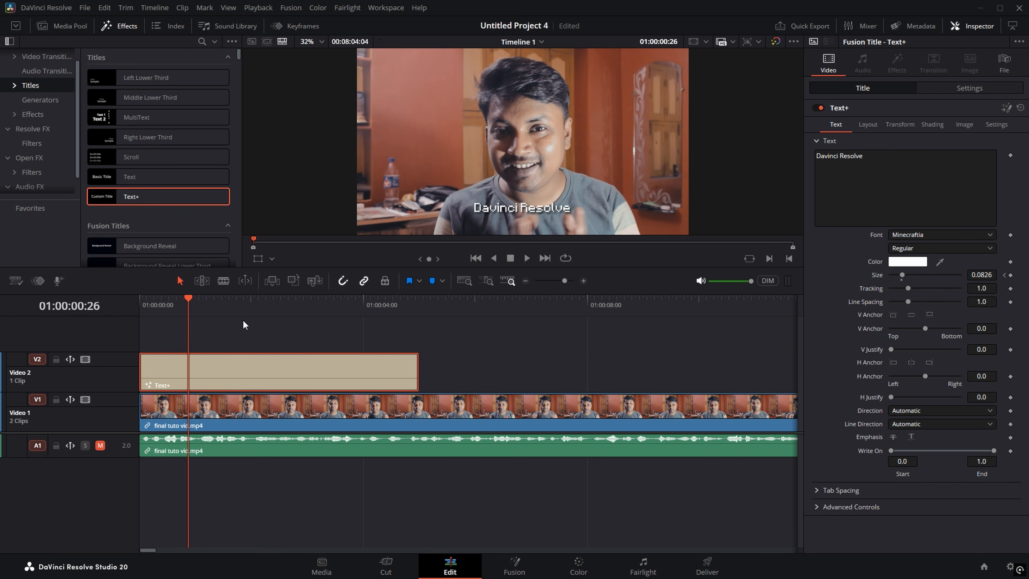
{"action": "key", "text": "Right"}
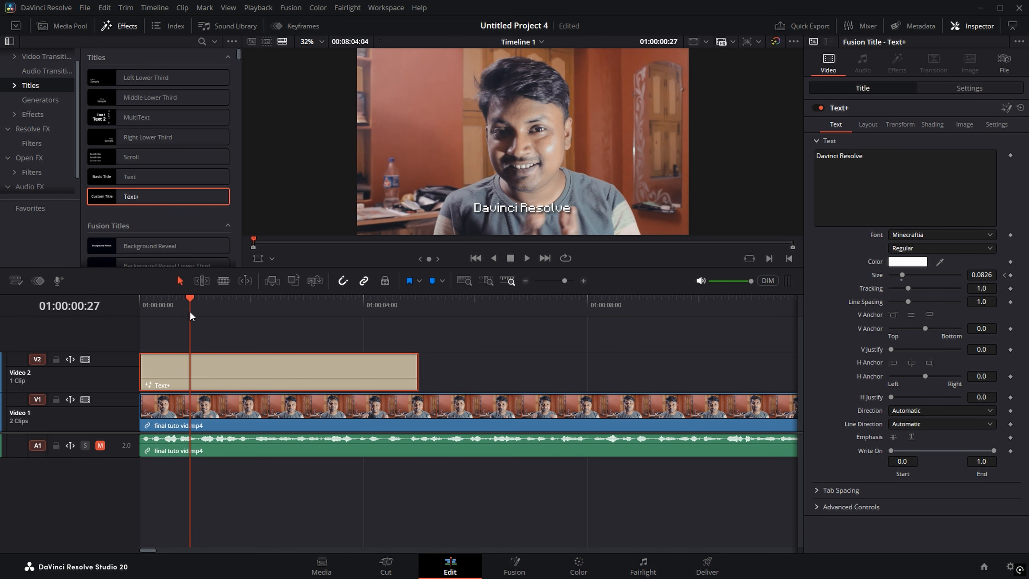
Step: Keyframe the title's Center at 00:27 and 01:01, dropping Y from 0.105 to -0.082
{"action": "left_click", "coordinate": [870, 126]}
{"action": "left_click", "coordinate": [1011, 169]}
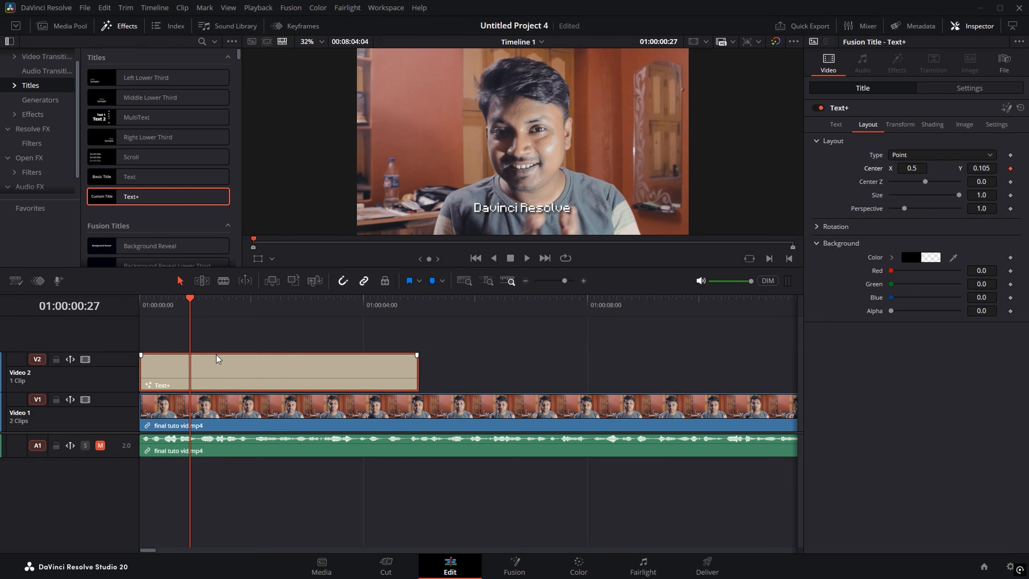
{"action": "left_click_drag", "start_coordinate": [190, 310], "coordinate": [199, 312]}
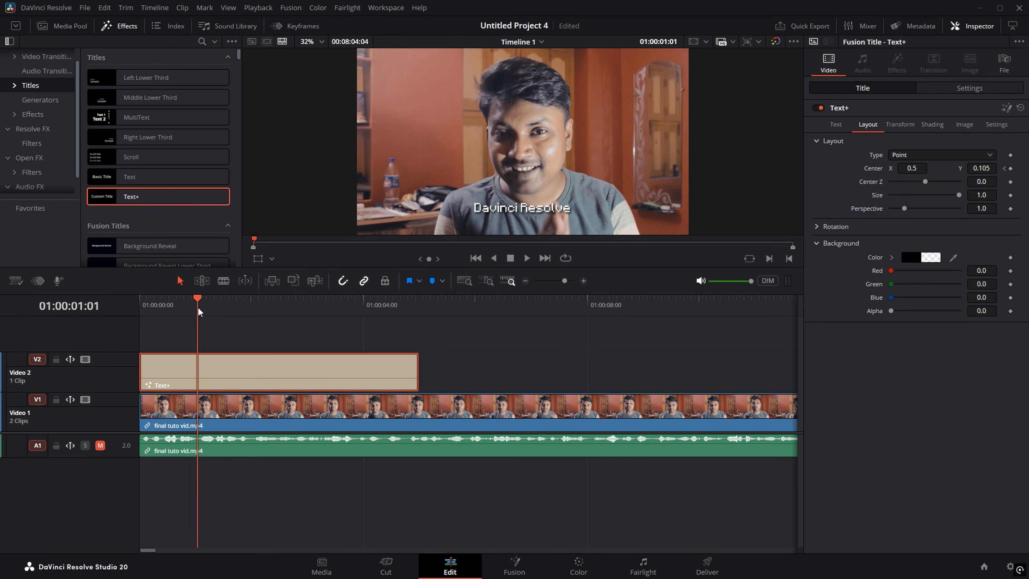
{"action": "left_click", "coordinate": [1011, 169]}
{"action": "left_click_drag", "start_coordinate": [990, 169], "coordinate": [975, 168]}
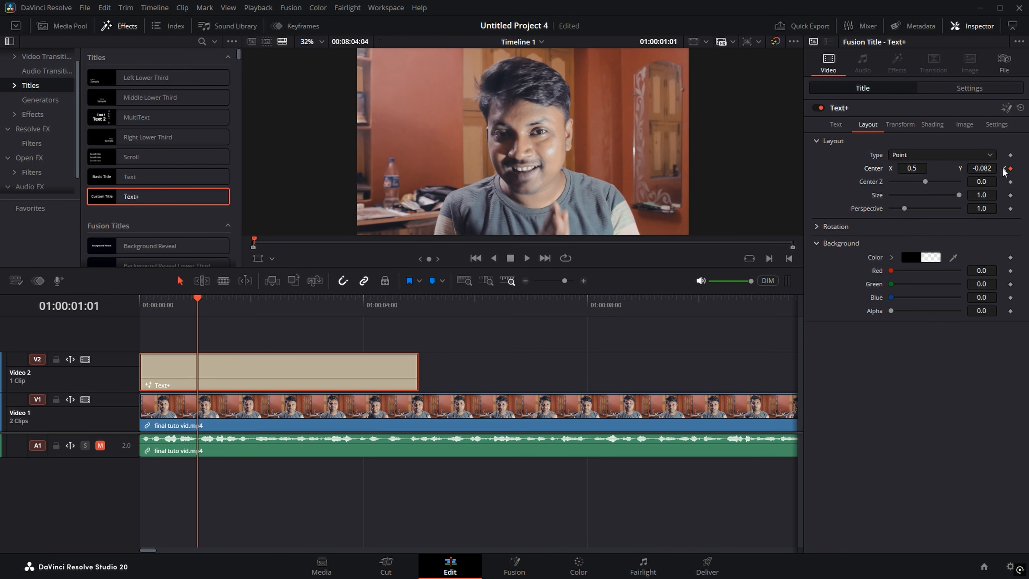
{"action": "left_click", "coordinate": [1003, 169]}
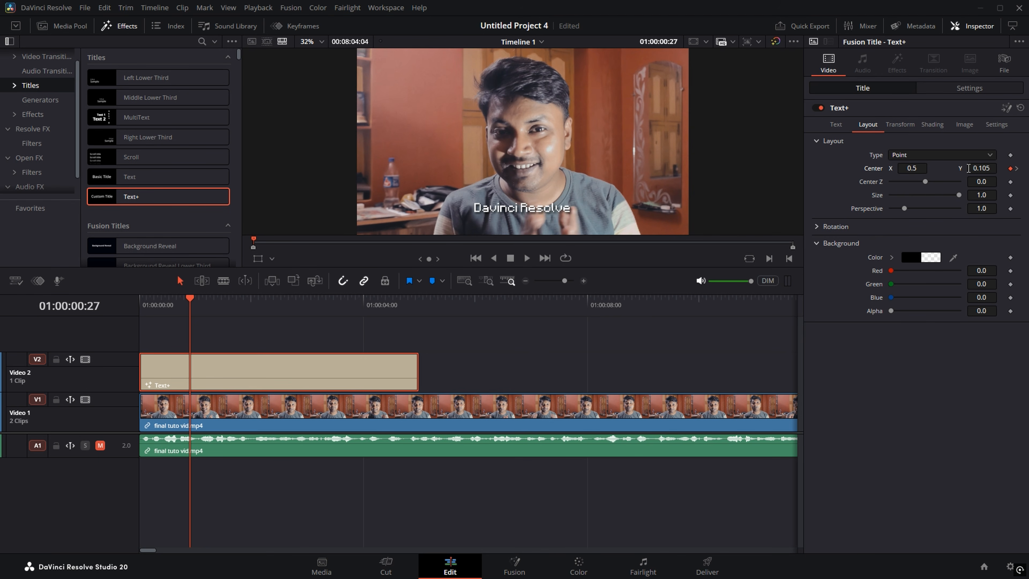
{"action": "left_click", "coordinate": [932, 124]}
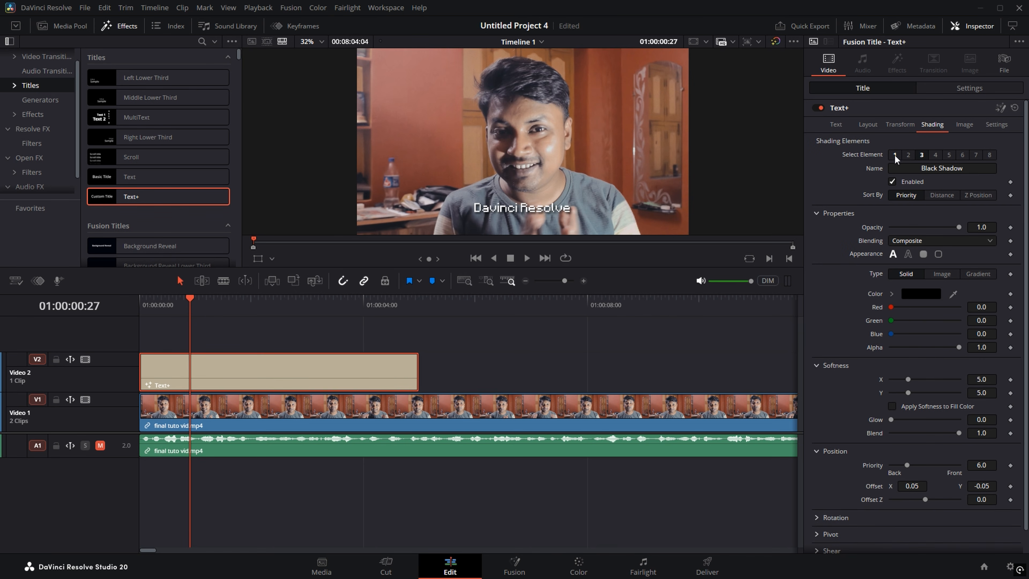
Step: Keyframe the White Solid Fill opacity at 1.0 and move the playhead to frame 29
{"action": "left_click", "coordinate": [894, 154]}
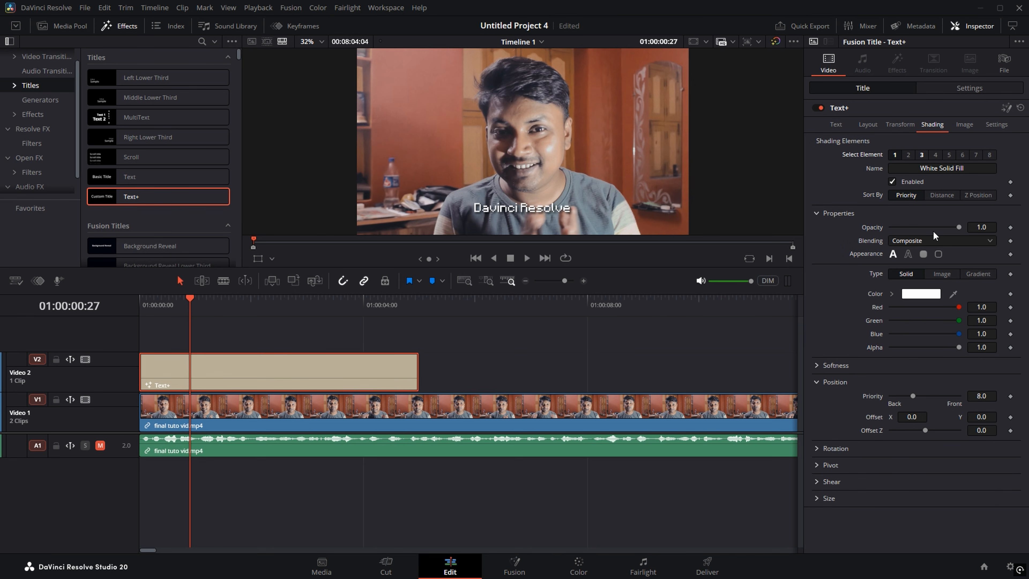
{"action": "left_click", "coordinate": [1010, 228]}
{"action": "left_click", "coordinate": [192, 304]}
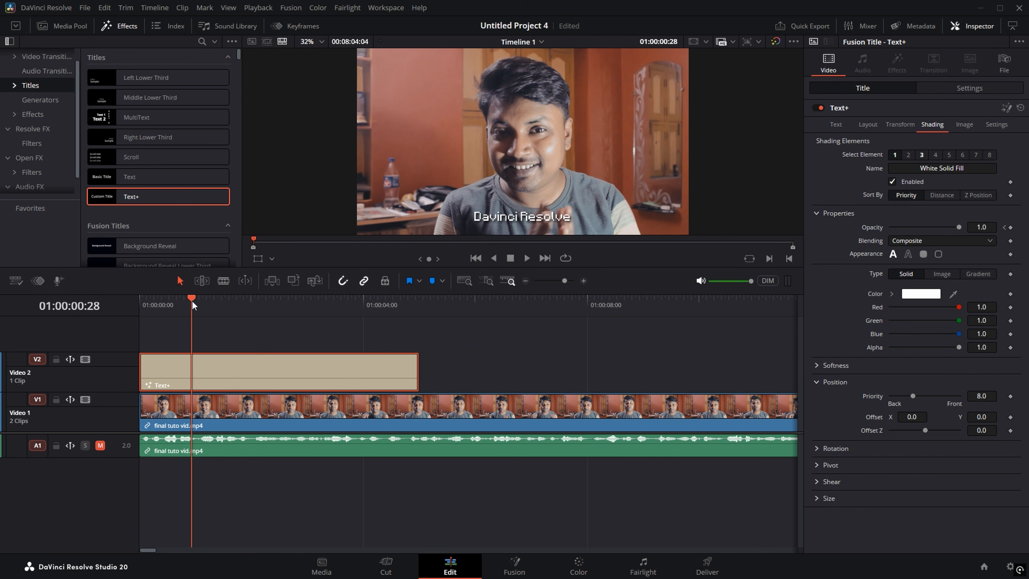
{"action": "left_click", "coordinate": [194, 306]}
{"action": "left_click", "coordinate": [195, 306]}
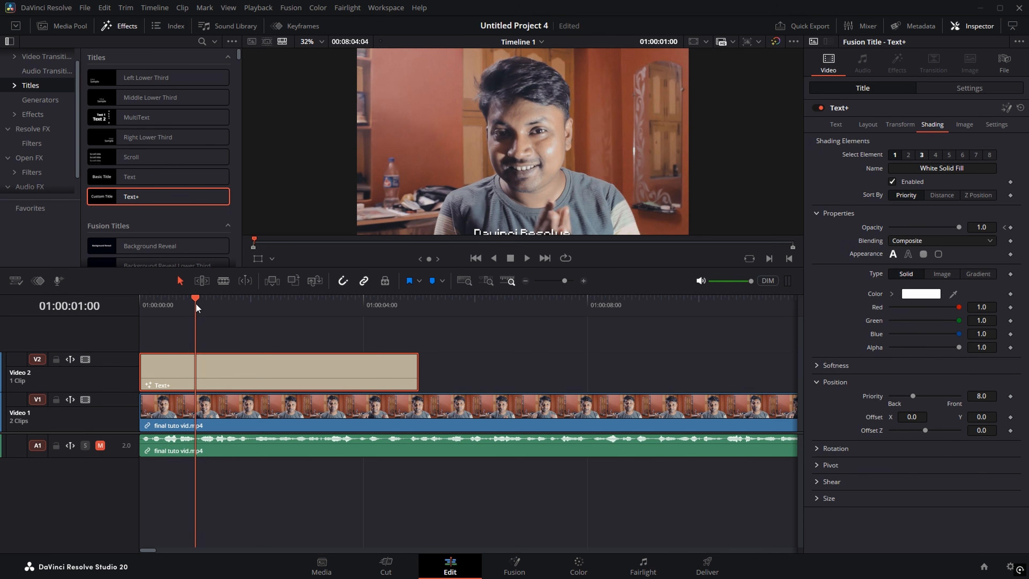
{"action": "left_click", "coordinate": [194, 306]}
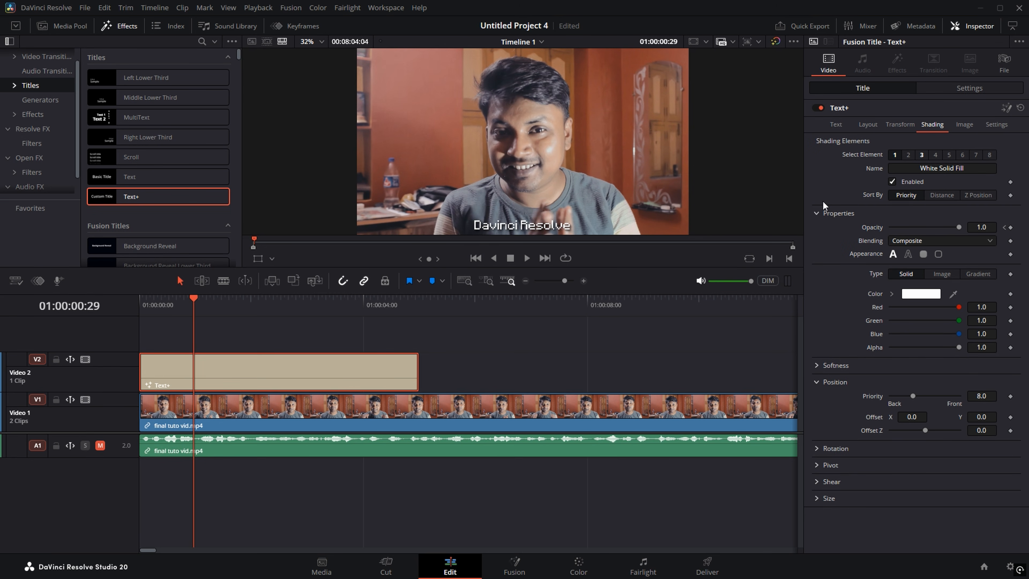
Step: Fade the fill opacity to 0.0 at frame 29, play it back, and save the project
{"action": "left_click_drag", "start_coordinate": [960, 227], "coordinate": [856, 234]}
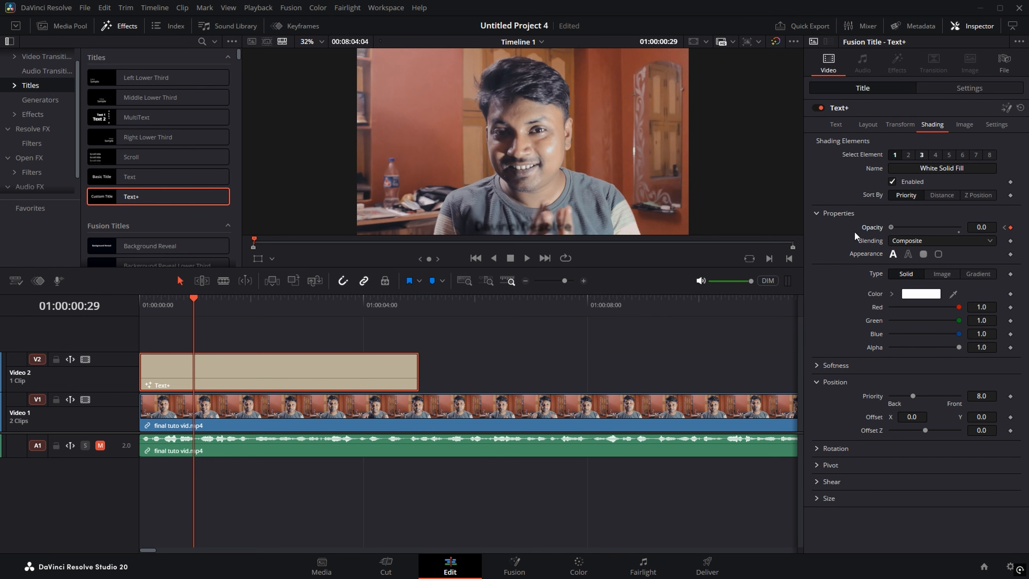
{"action": "left_click_drag", "start_coordinate": [179, 302], "coordinate": [116, 311]}
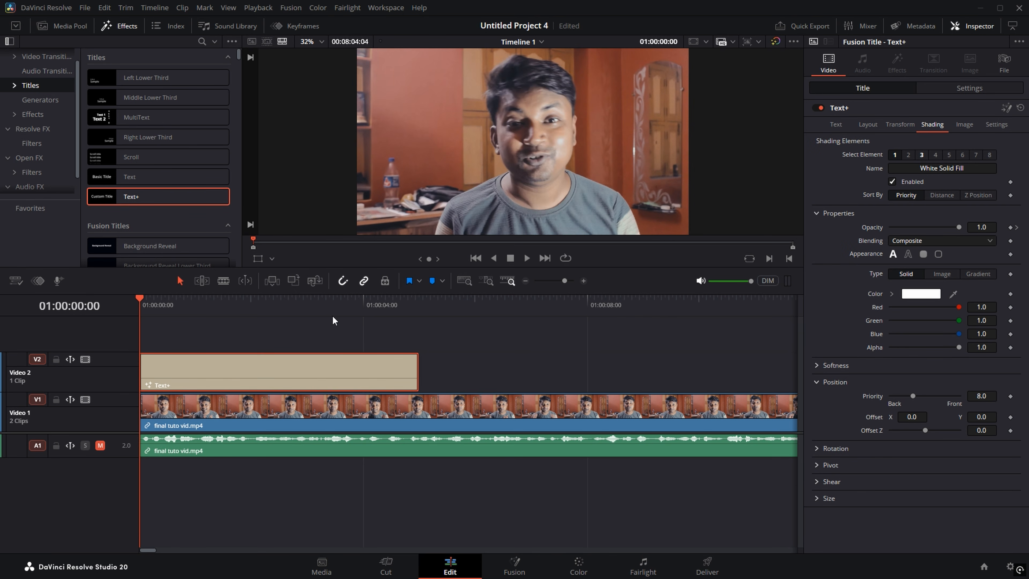
{"action": "key", "text": "space"}
{"action": "key", "text": "space"}
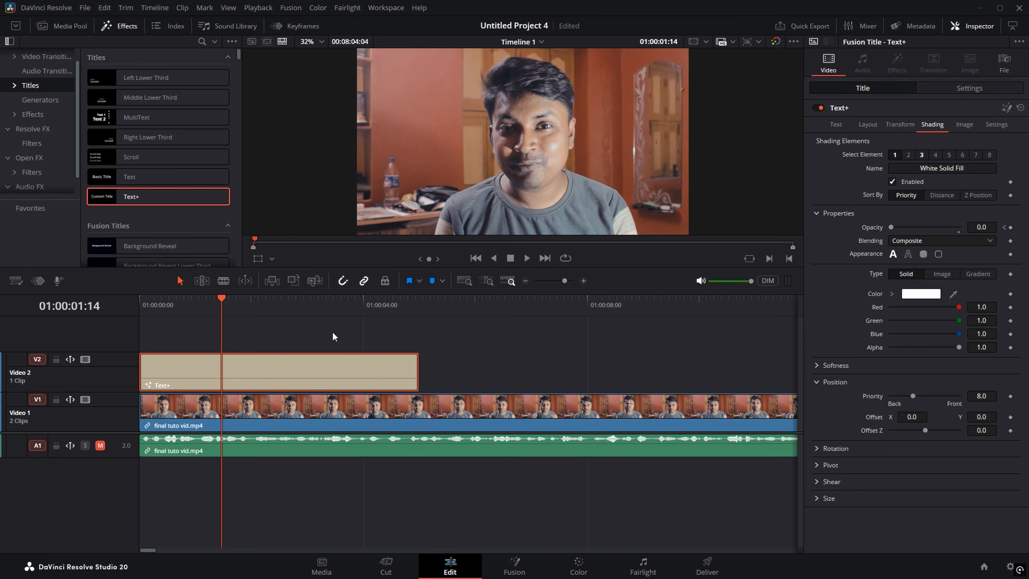
{"action": "key", "text": "ctrl+s"}
{"action": "left_click", "coordinate": [1005, 109]}
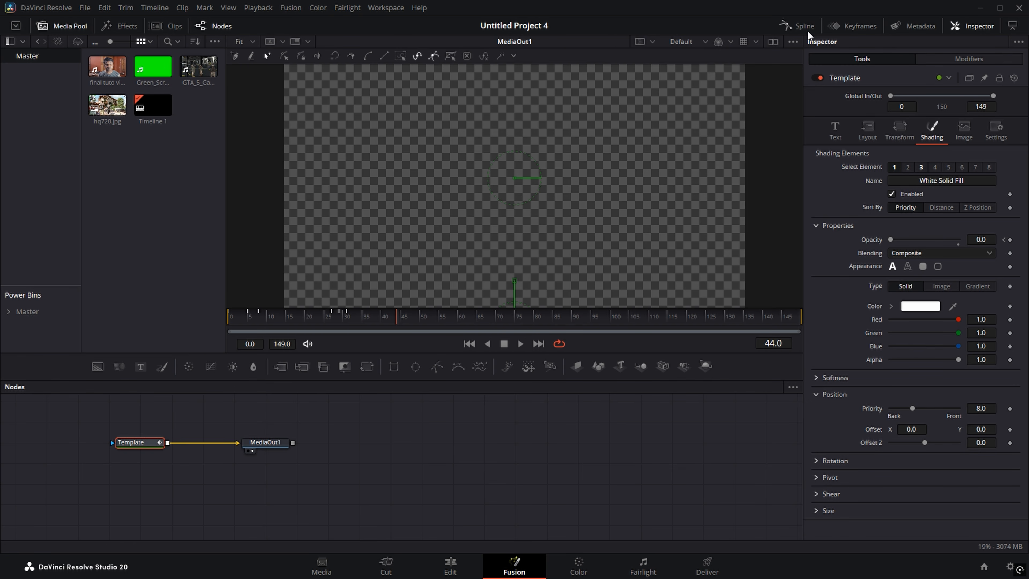
Step: In Fusion's Spline panel, show the Template curves, fit them, and select all keyframes
{"action": "left_click", "coordinate": [795, 26]}
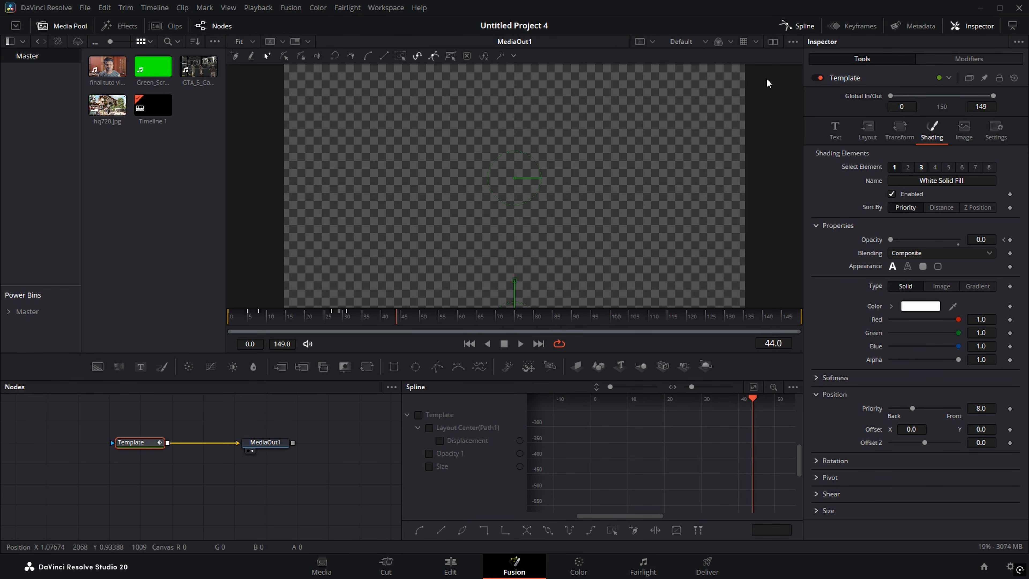
{"action": "left_click", "coordinate": [418, 415]}
{"action": "left_click", "coordinate": [752, 386]}
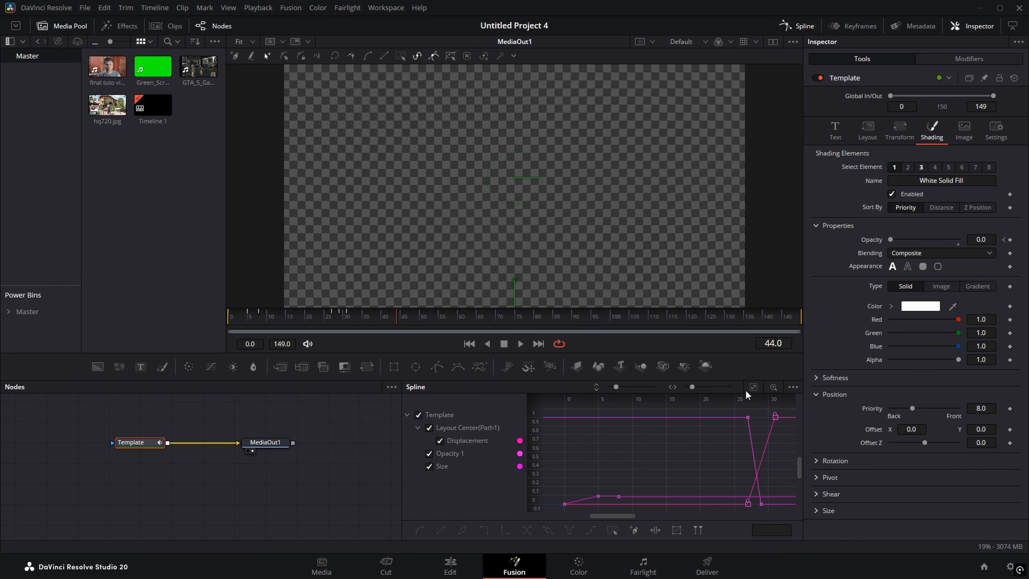
{"action": "scroll", "coordinate": [656, 442], "scroll_direction": "down", "scroll_amount": 2}
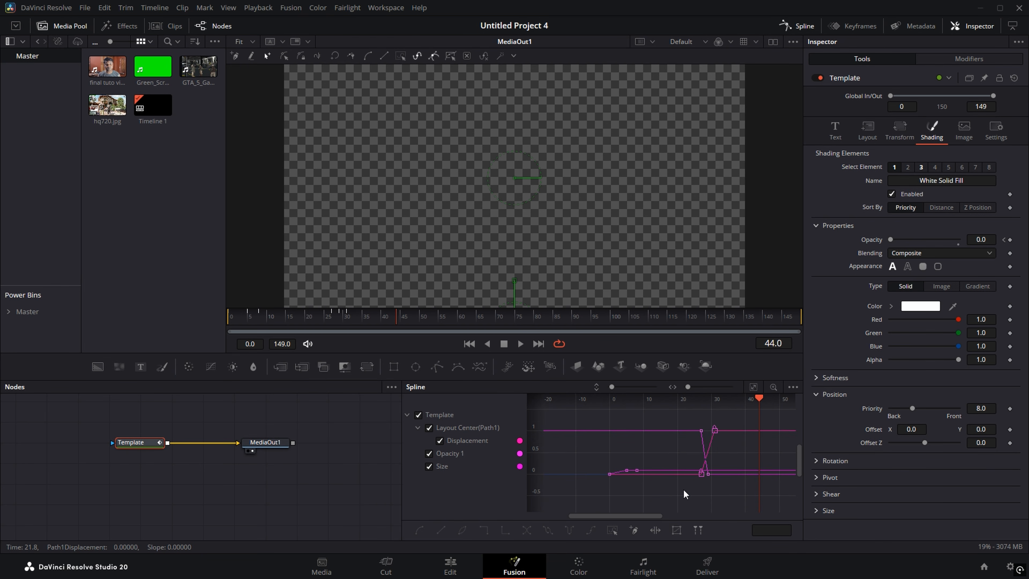
{"action": "key", "text": "ctrl+a"}
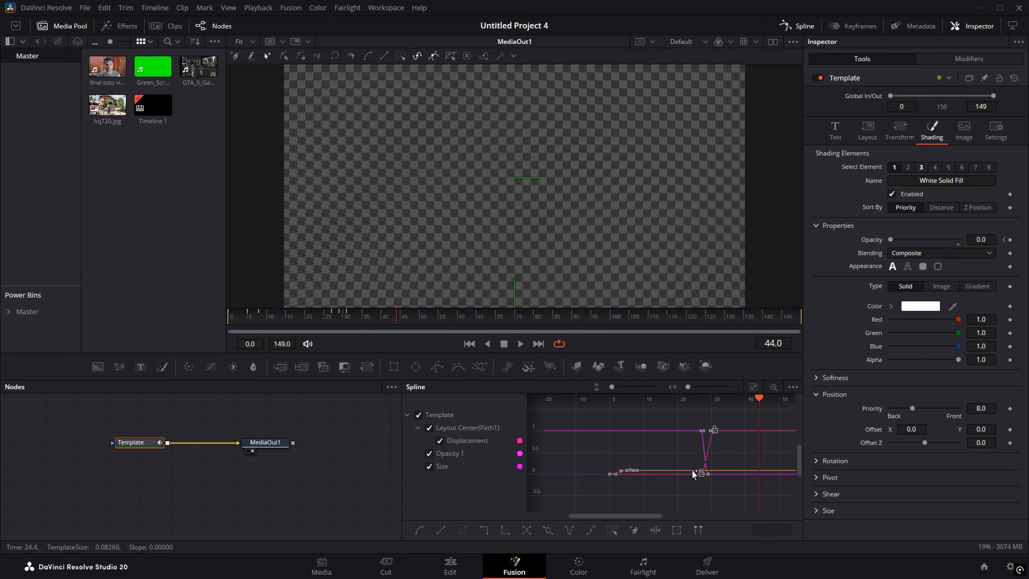
Step: Return to the Edit page and play the animated title from the start
{"action": "left_click", "coordinate": [473, 560]}
{"action": "left_click_drag", "start_coordinate": [207, 308], "coordinate": [113, 309]}
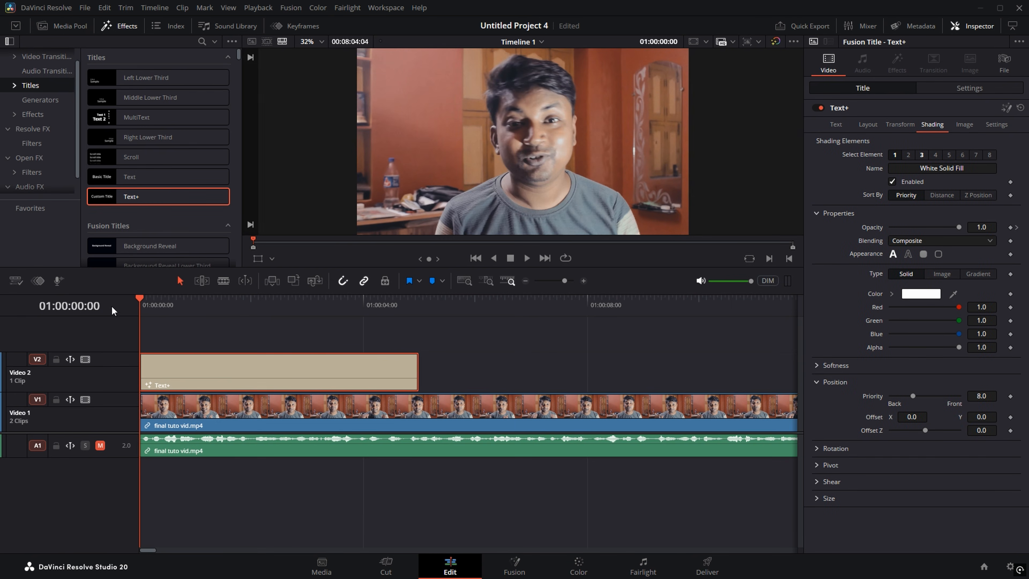
{"action": "key", "text": "space"}
{"action": "key", "text": "space"}
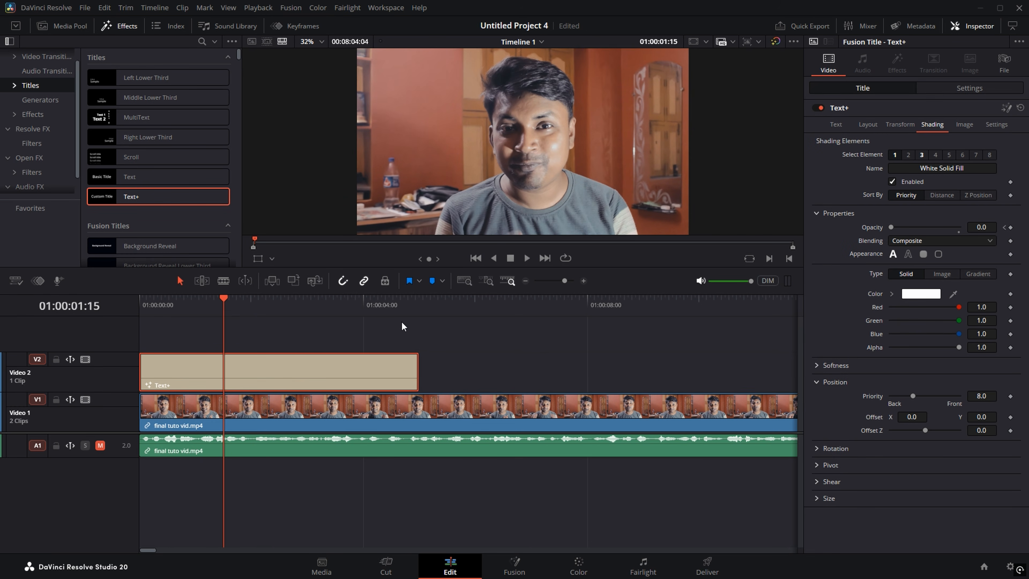
Step: Open the Media Pool, enable Show Power Bins, and open the Master power bin
{"action": "left_click", "coordinate": [65, 25]}
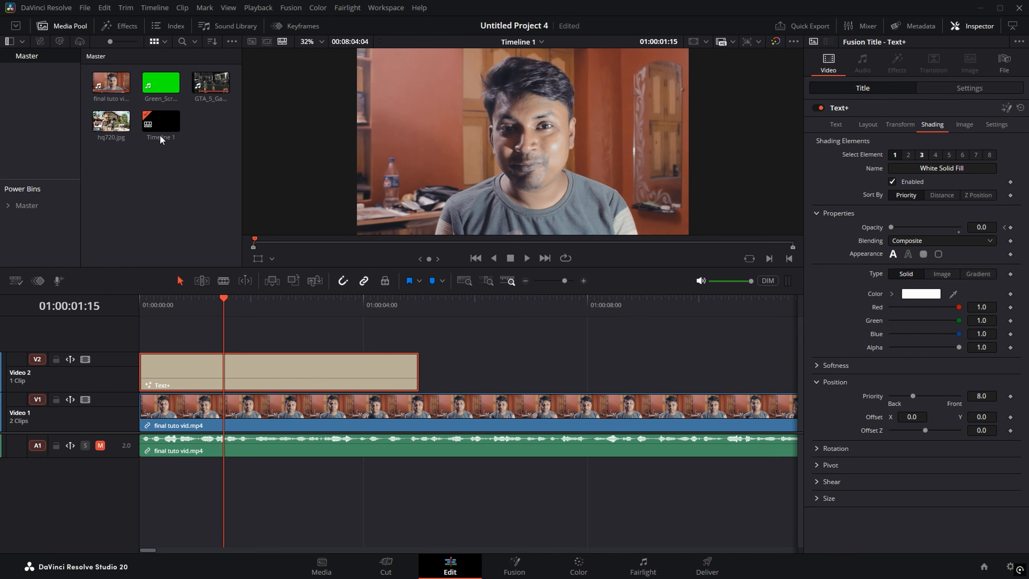
{"action": "left_click", "coordinate": [232, 42]}
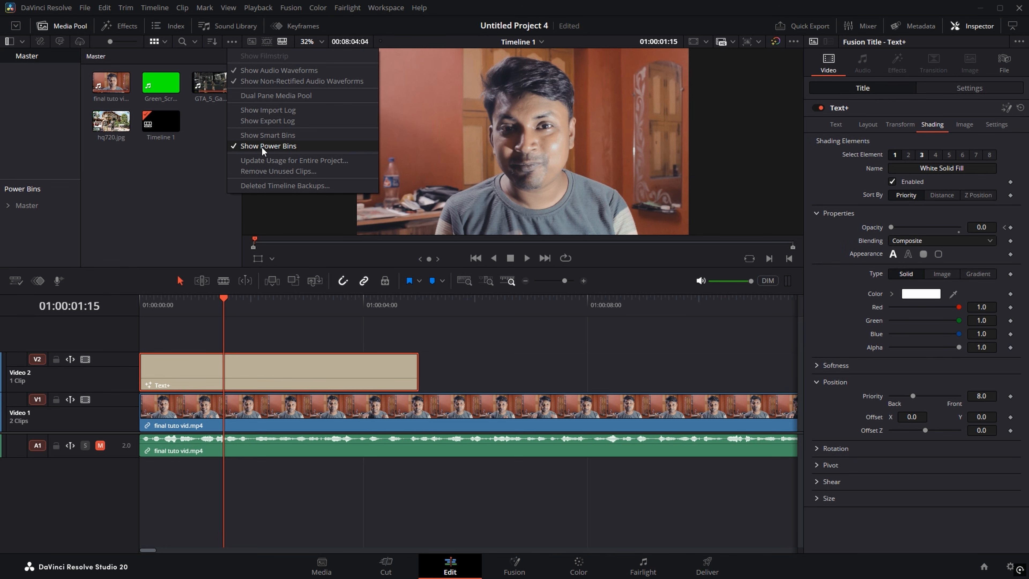
{"action": "left_click", "coordinate": [27, 206]}
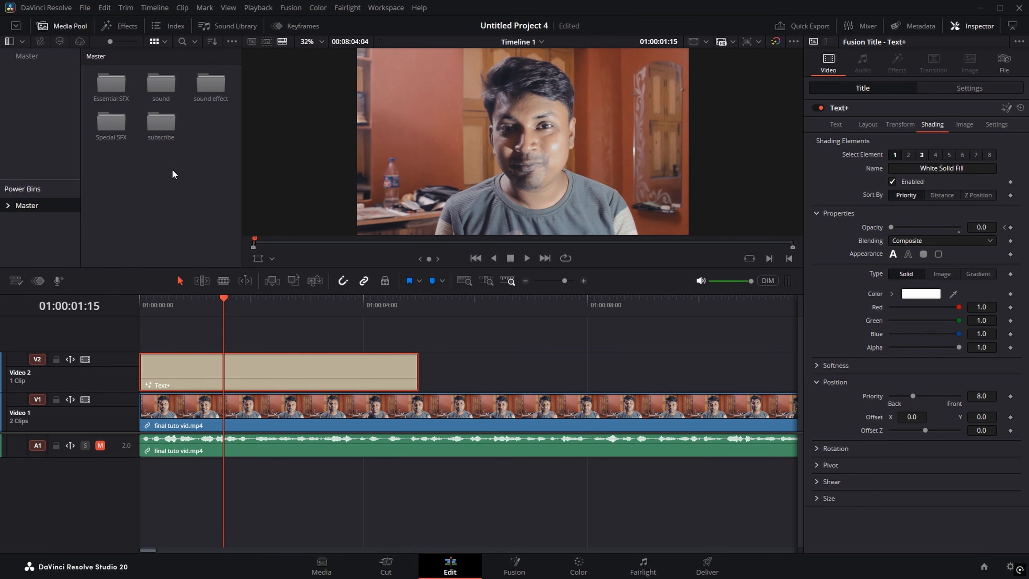
{"action": "left_click", "coordinate": [155, 171]}
{"action": "right_click", "coordinate": [155, 170]}
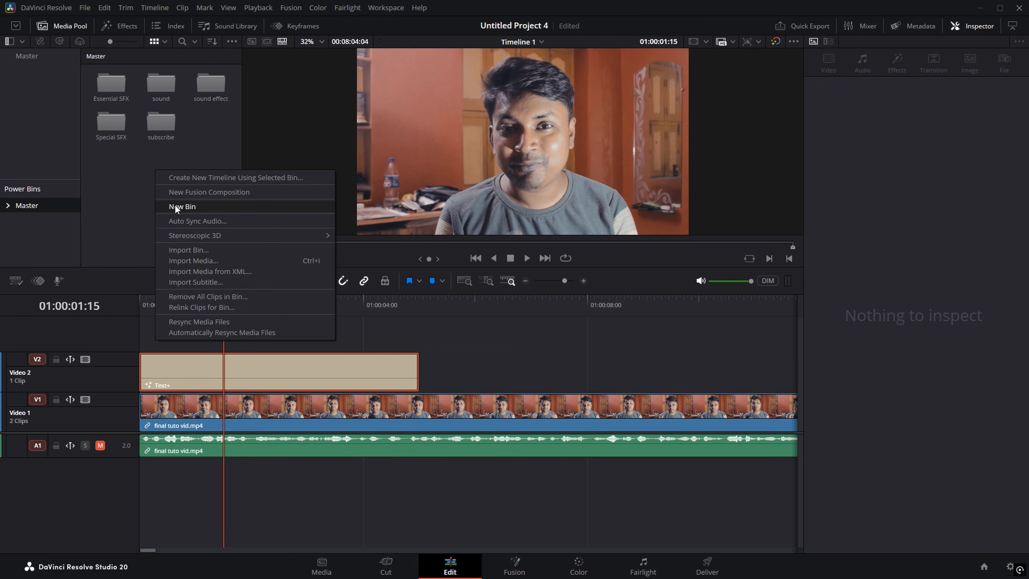
Step: Create a new power bin named 'subtitle' and open it
{"action": "left_click", "coordinate": [175, 206]}
{"action": "type", "text": "subtitle"}
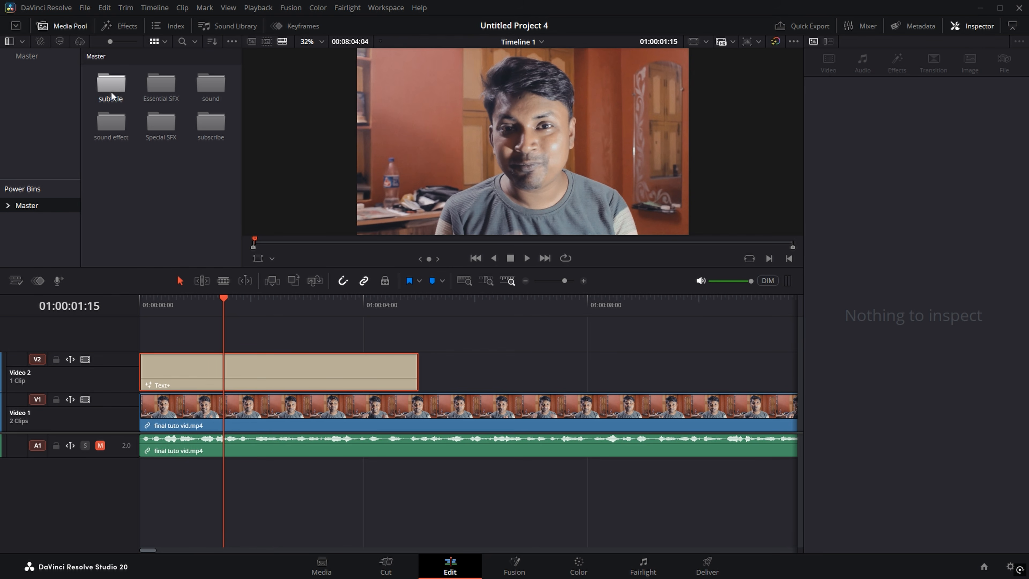
{"action": "left_click", "coordinate": [125, 166]}
{"action": "double_click", "coordinate": [115, 90]}
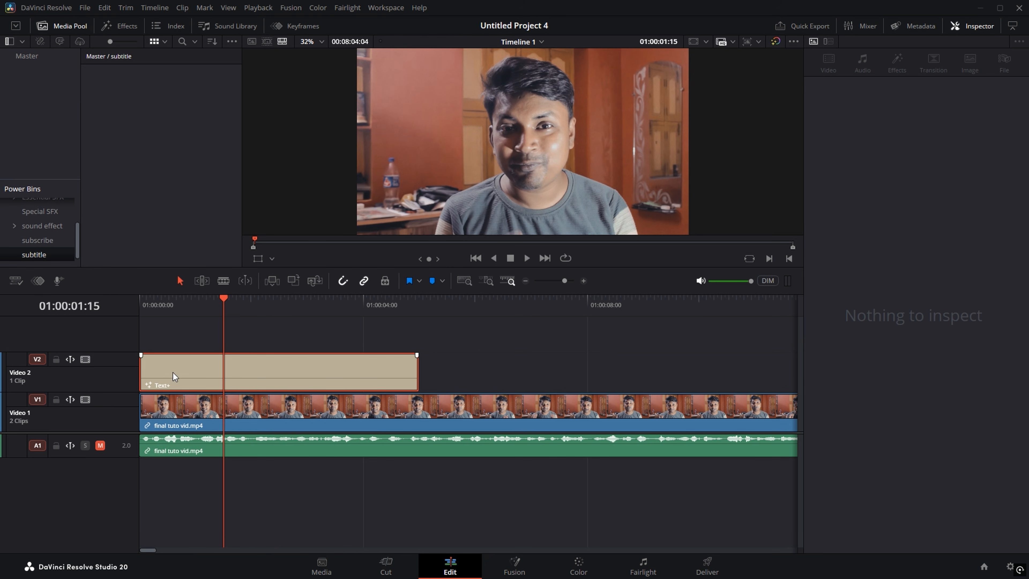
Step: Drag the Text+ title into the subtitle bin and delete it from Video 2
{"action": "left_click_drag", "start_coordinate": [172, 372], "coordinate": [101, 112]}
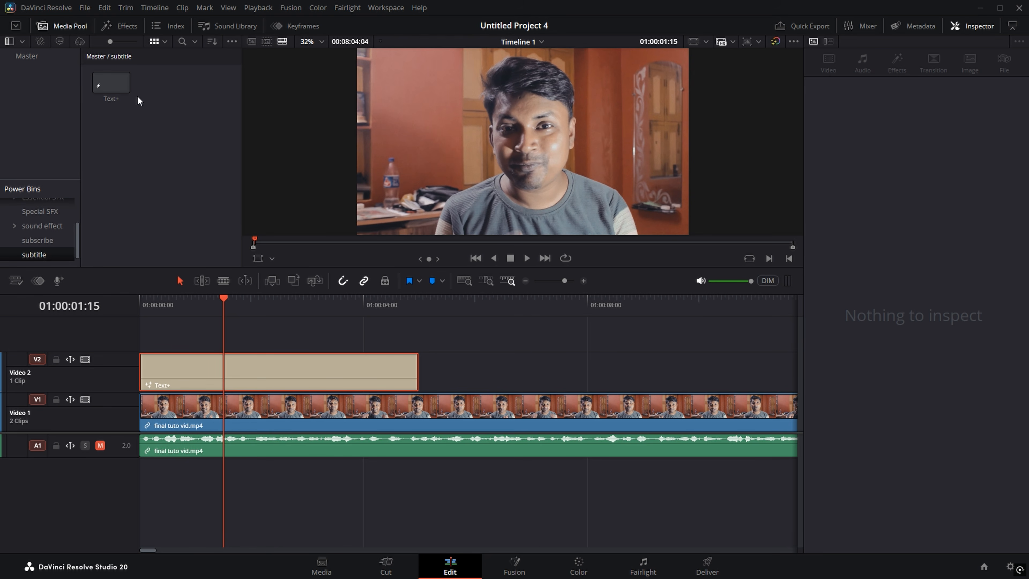
{"action": "double_click", "coordinate": [104, 90]}
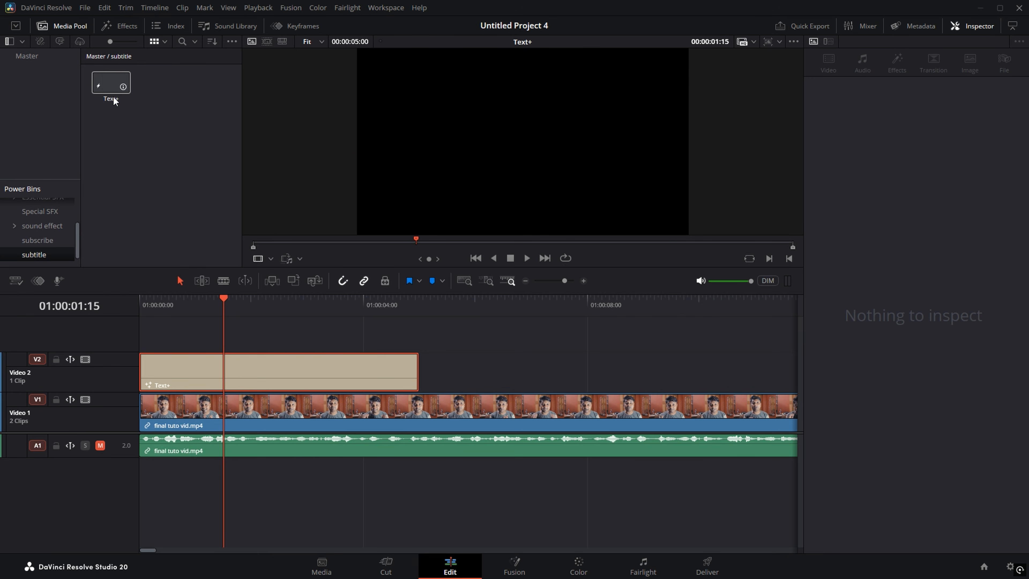
{"action": "left_click", "coordinate": [221, 342]}
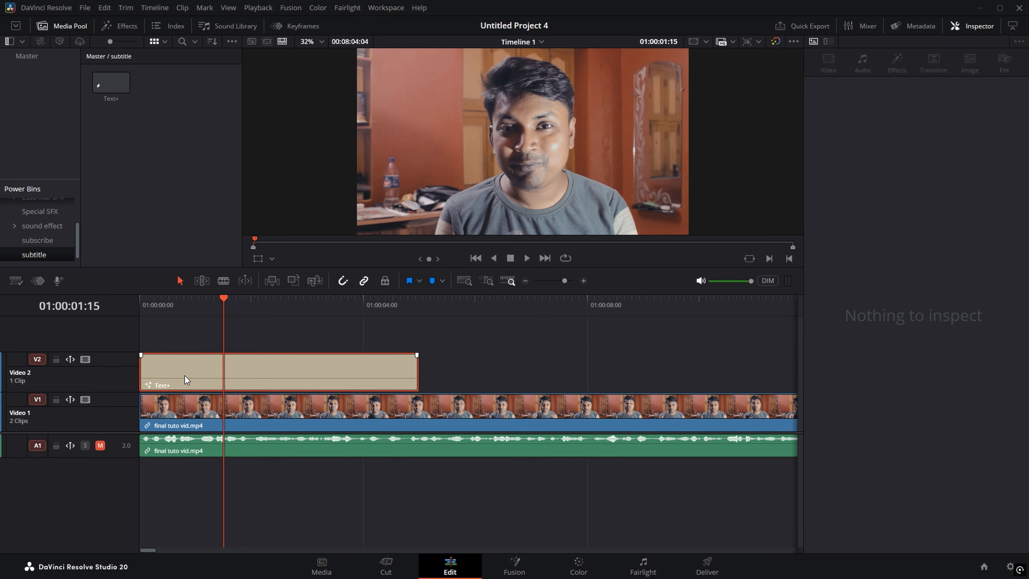
{"action": "key", "text": "Delete"}
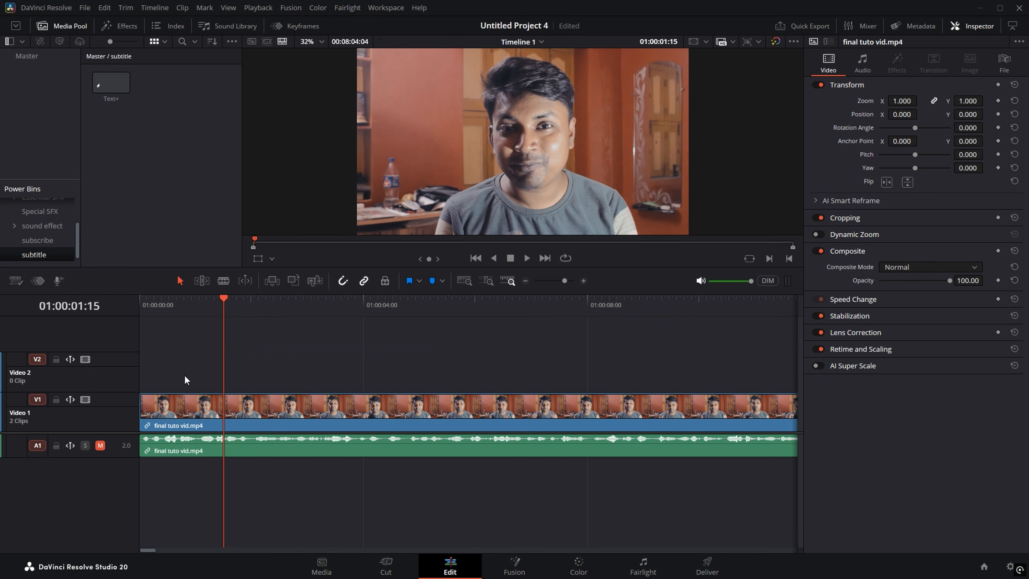
Step: Place the saved Text+ title from the subtitle bin back onto Video 2
{"action": "double_click", "coordinate": [105, 81]}
{"action": "left_click_drag", "start_coordinate": [105, 78], "coordinate": [162, 374]}
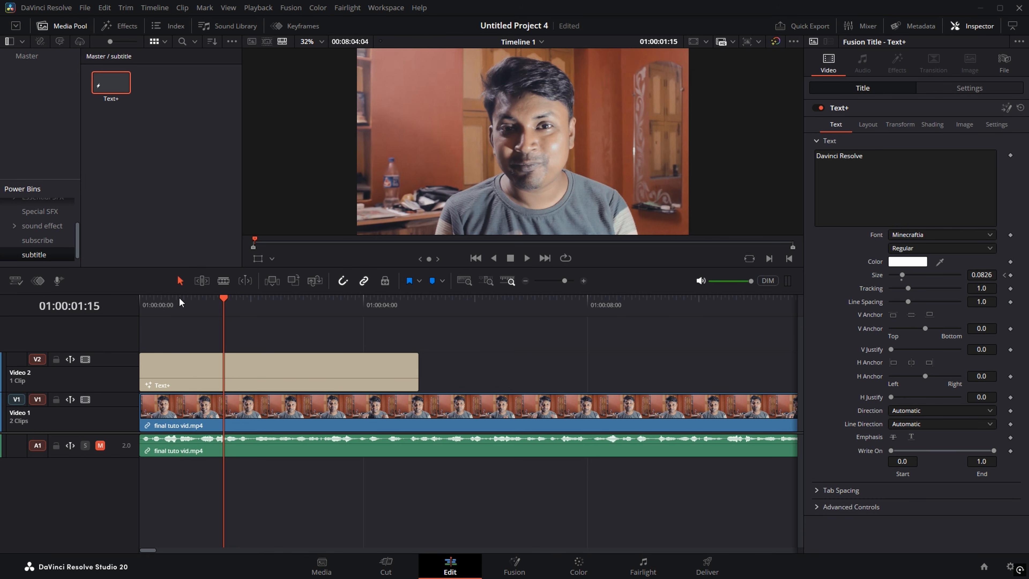
{"action": "key", "text": "Home"}
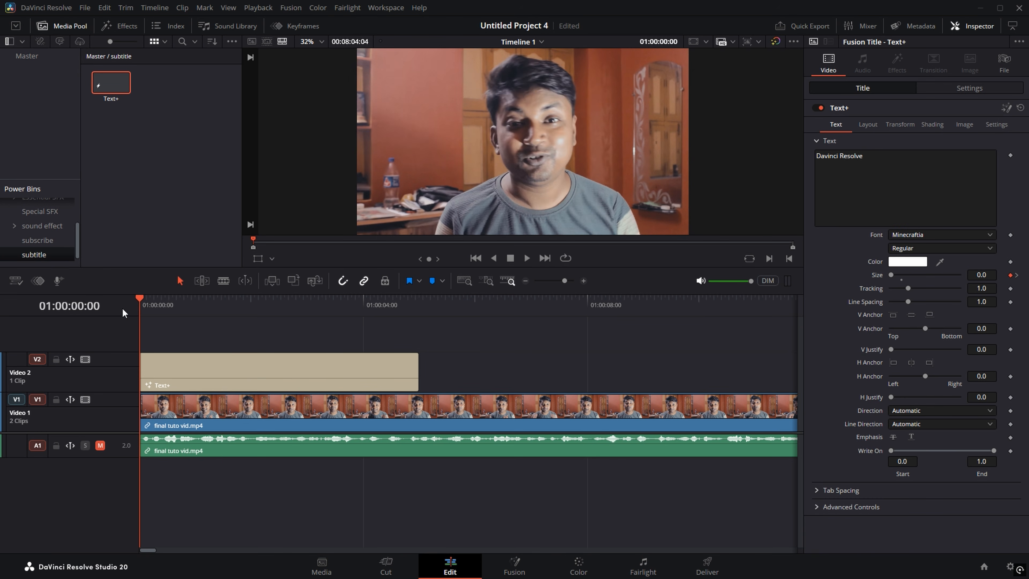
{"action": "scroll", "coordinate": [200, 361], "scroll_direction": "up", "scroll_amount": 4}
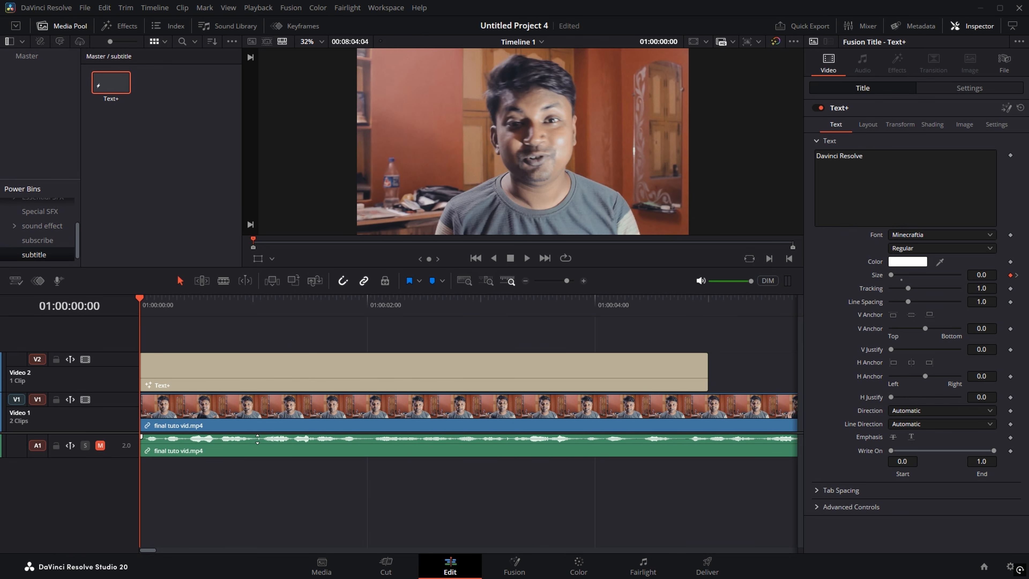
Step: Preview with audio, then trim the title's end to the playhead near 01:00:01:02
{"action": "left_click", "coordinate": [100, 445]}
{"action": "key", "text": "space"}
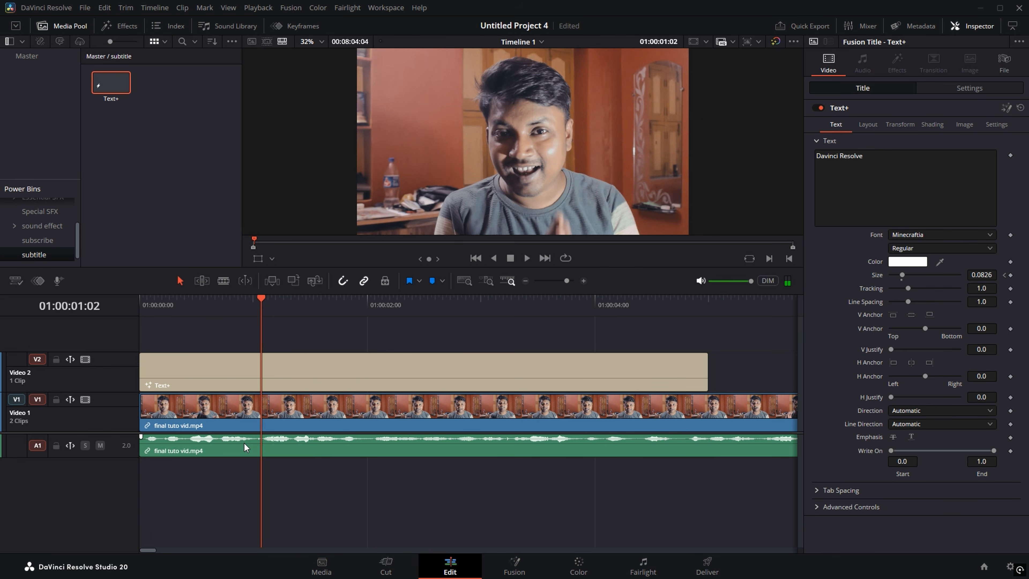
{"action": "left_click", "coordinate": [100, 444]}
{"action": "left_click_drag", "start_coordinate": [706, 373], "coordinate": [257, 374]}
{"action": "left_click", "coordinate": [180, 384]}
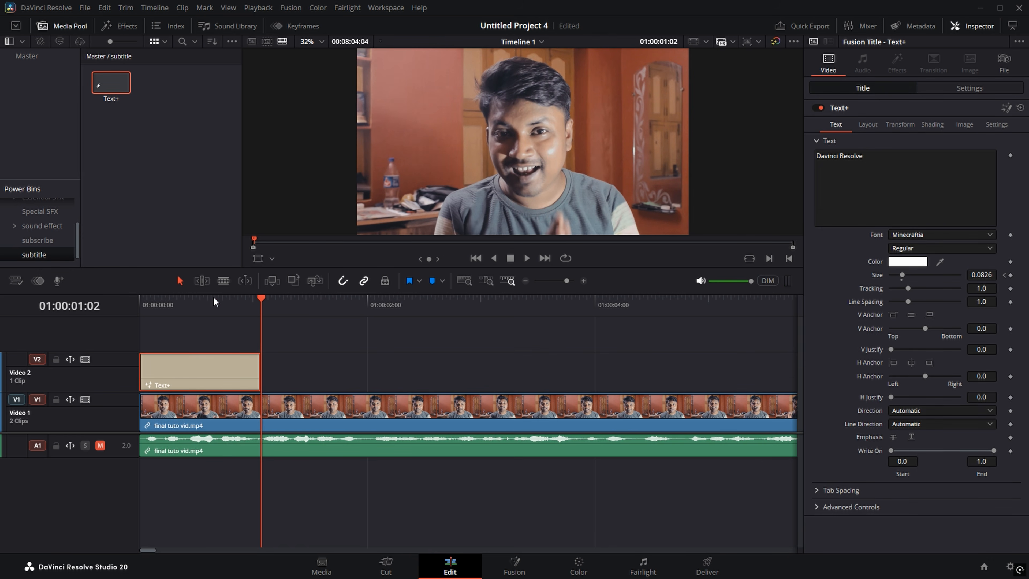
Step: Replace the Text+ title's 'Davinci Resolve' text with the first subtitle line, 'To Kaise Ho Guys'
{"action": "left_click", "coordinate": [189, 309]}
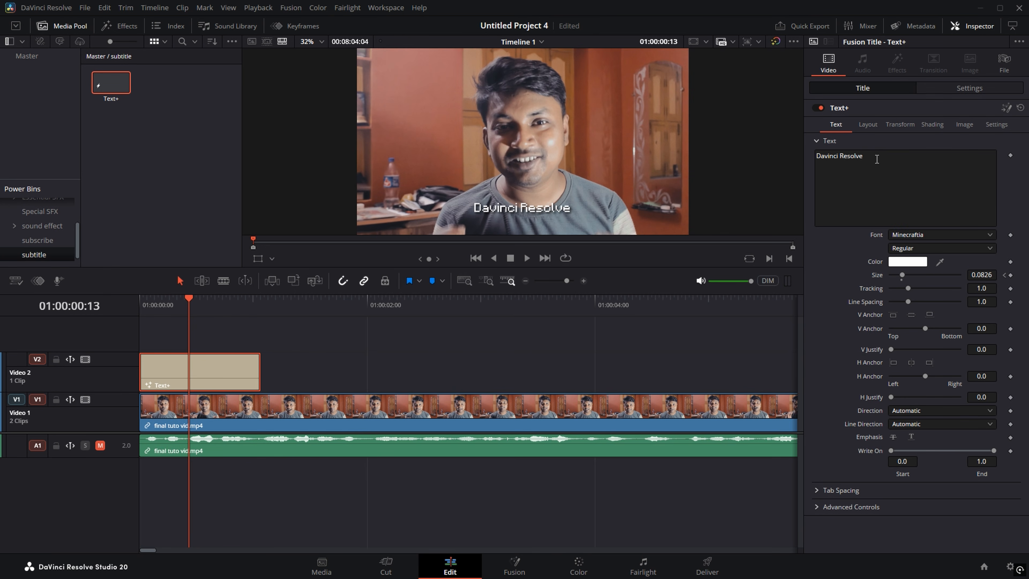
{"action": "left_click", "coordinate": [876, 159]}
{"action": "key", "text": "BackSpace"}
{"action": "key", "text": "BackSpace"}
{"action": "key", "text": "BackSpace"}
{"action": "key", "text": "BackSpace"}
{"action": "key", "text": "BackSpace"}
{"action": "key", "text": "BackSpace"}
{"action": "key", "text": "BackSpace"}
{"action": "key", "text": "BackSpace"}
{"action": "key", "text": "BackSpace"}
{"action": "key", "text": "BackSpace"}
{"action": "key", "text": "BackSpace"}
{"action": "key", "text": "BackSpace"}
{"action": "key", "text": "BackSpace"}
{"action": "key", "text": "BackSpace"}
{"action": "key", "text": "BackSpace"}
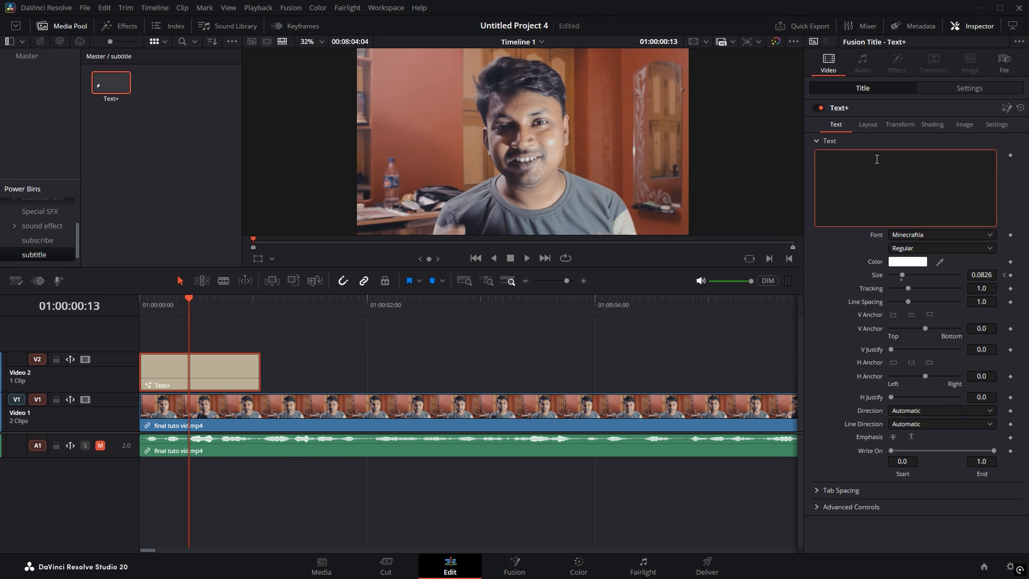
{"action": "type", "text": "To Kaise Ho Guys"}
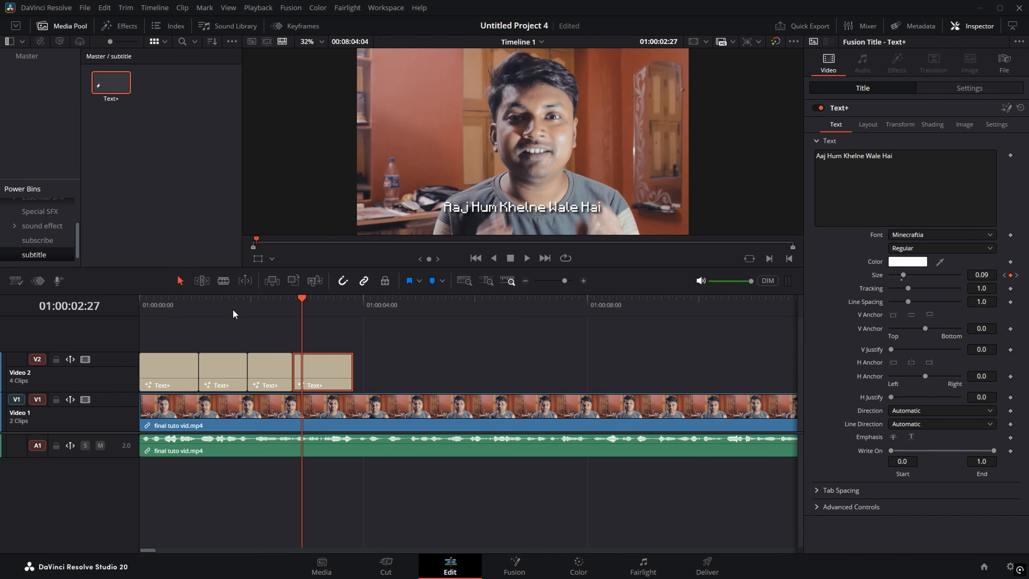
Step: Play back the subtitled section from near the start, then bring up the Effects Library's Titles list
{"action": "left_click", "coordinate": [170, 312]}
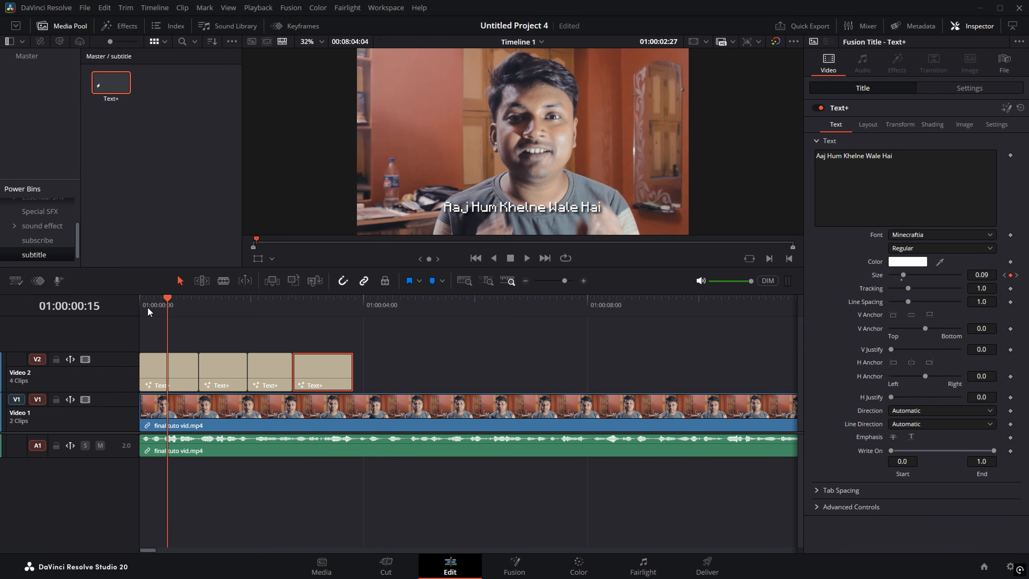
{"action": "key", "text": "space"}
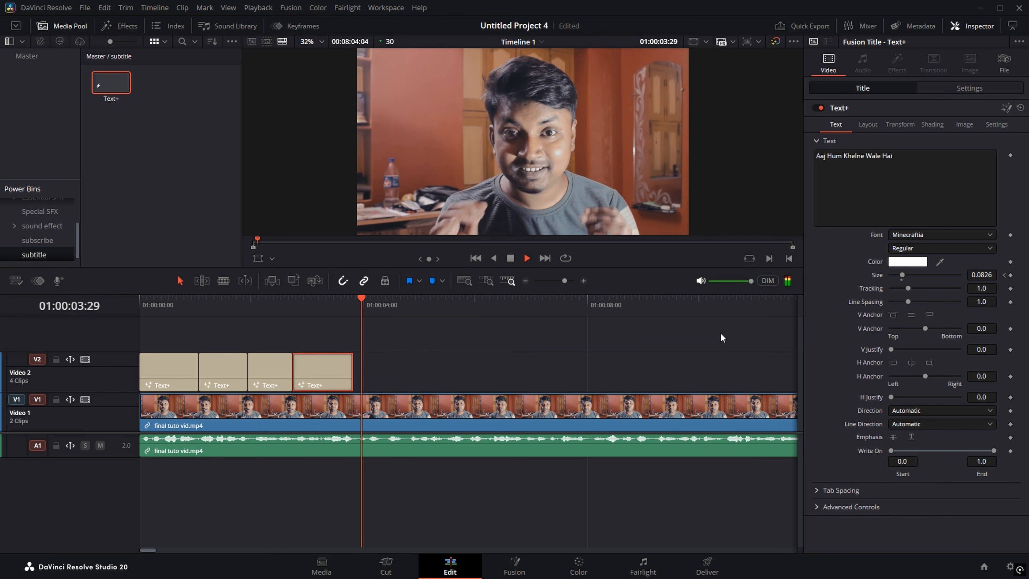
{"action": "key", "text": "space"}
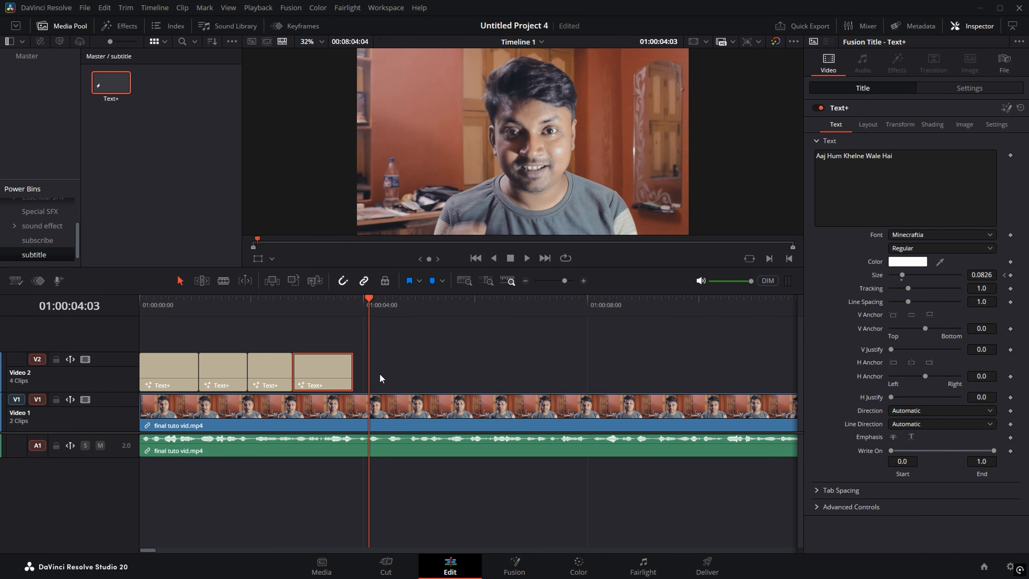
{"action": "key", "text": "space"}
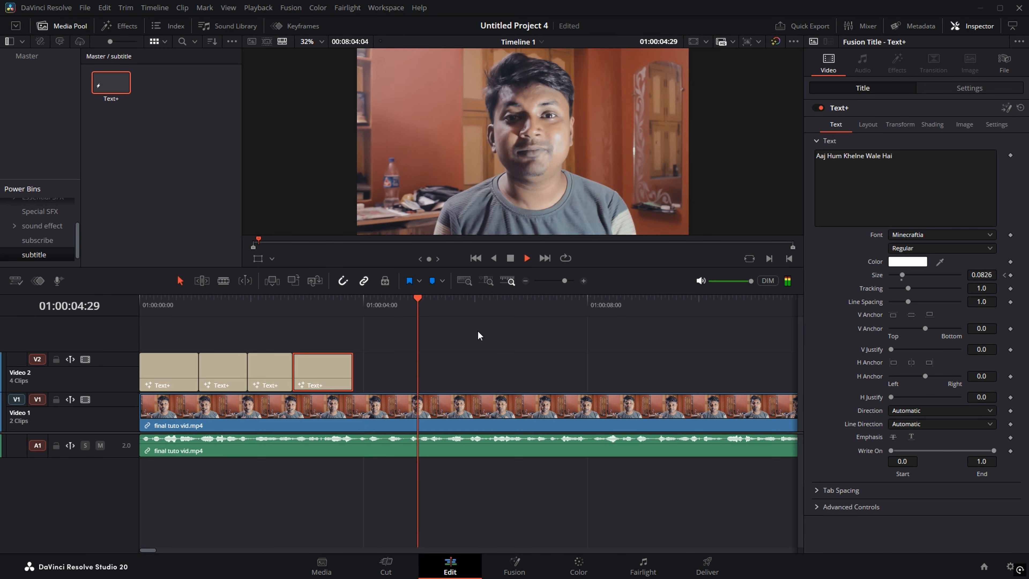
{"action": "key", "text": "space"}
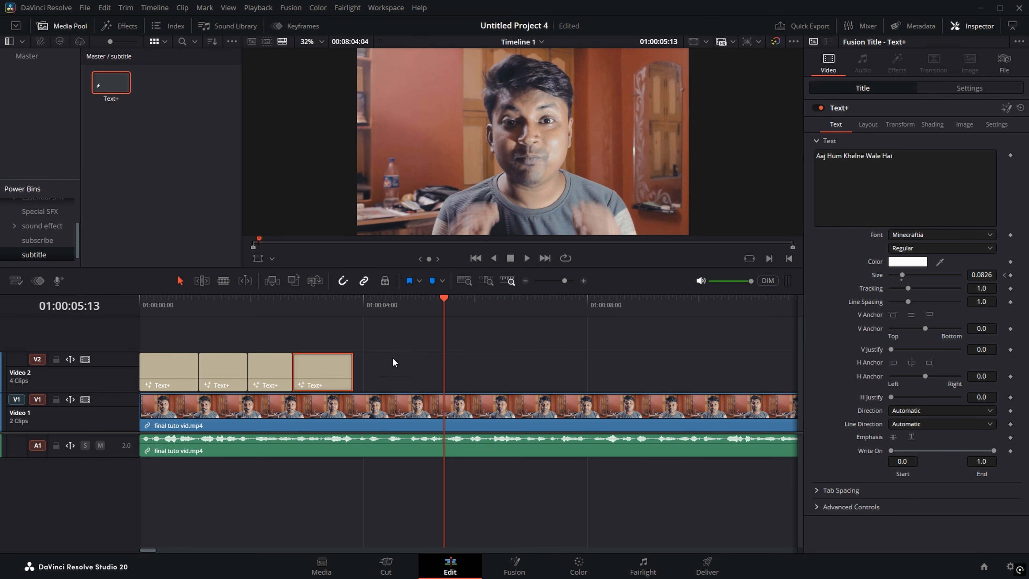
{"action": "left_click", "coordinate": [117, 29]}
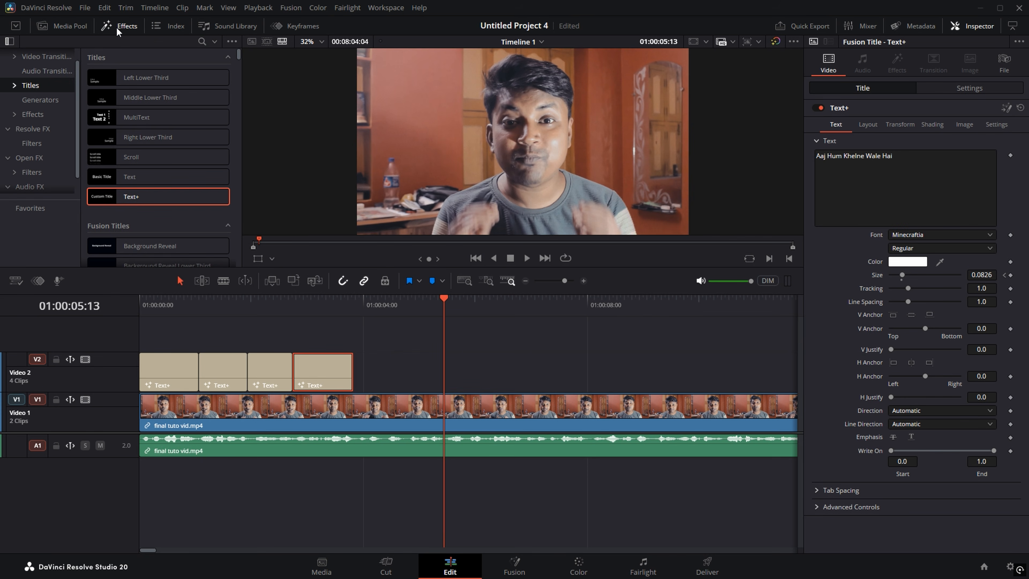
Step: Place a Fusion Composition on Video 2 after the titles and trim its end shorter
{"action": "left_click", "coordinate": [36, 113]}
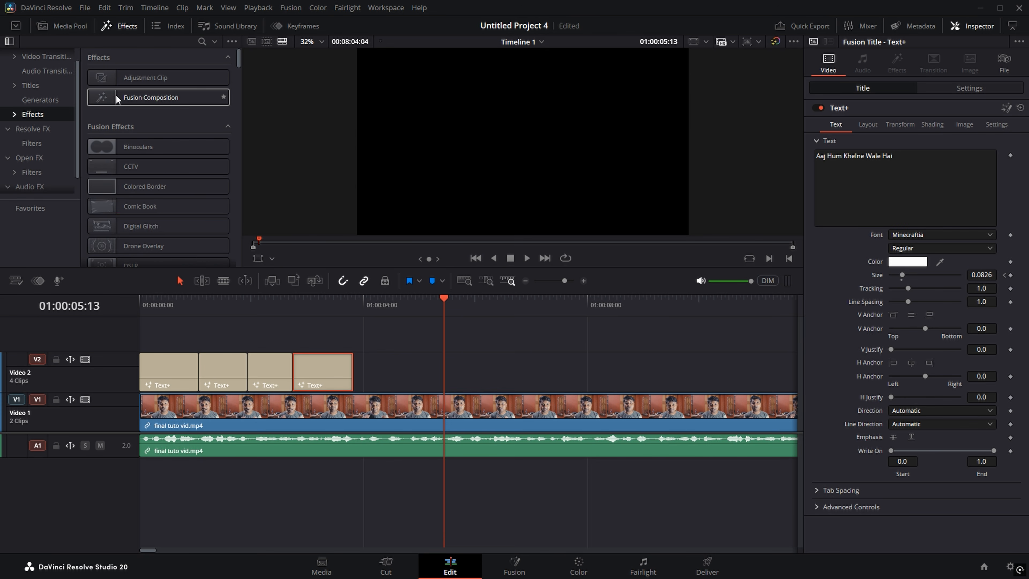
{"action": "left_click_drag", "start_coordinate": [117, 99], "coordinate": [360, 377]}
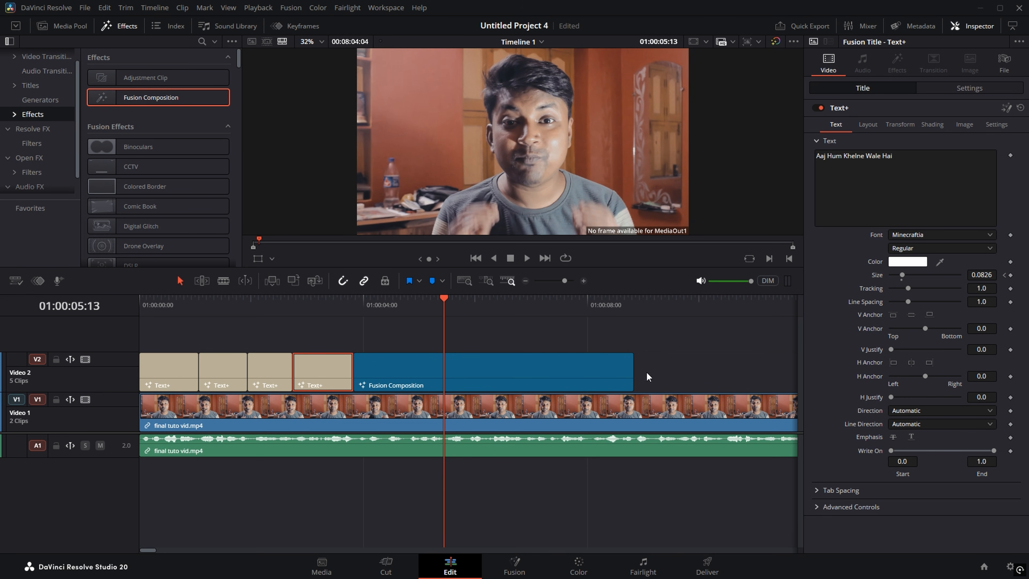
{"action": "left_click_drag", "start_coordinate": [630, 371], "coordinate": [442, 372]}
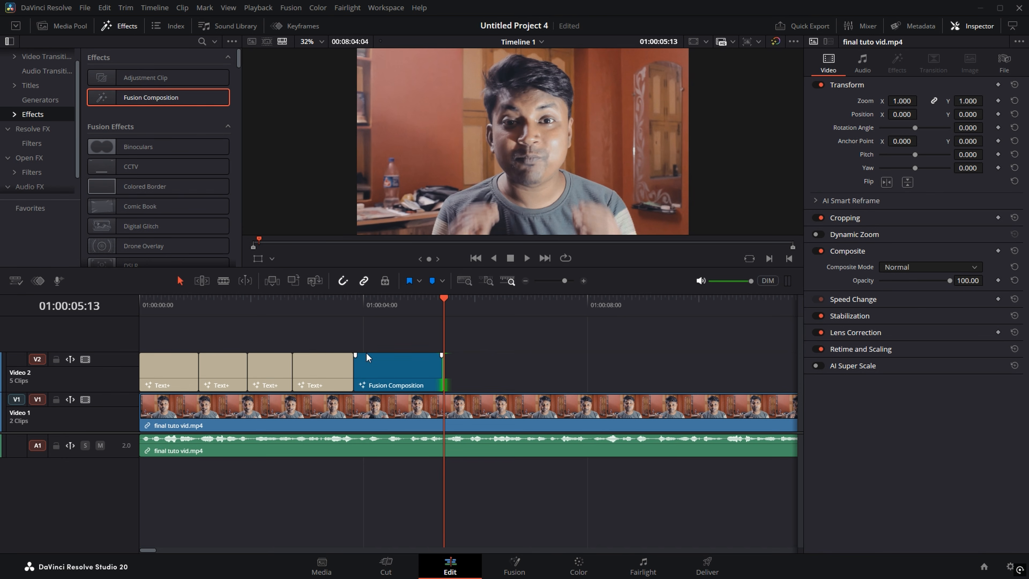
Step: Open the Fusion Composition clip in the Fusion page
{"action": "left_click", "coordinate": [391, 375]}
{"action": "right_click", "coordinate": [402, 372]}
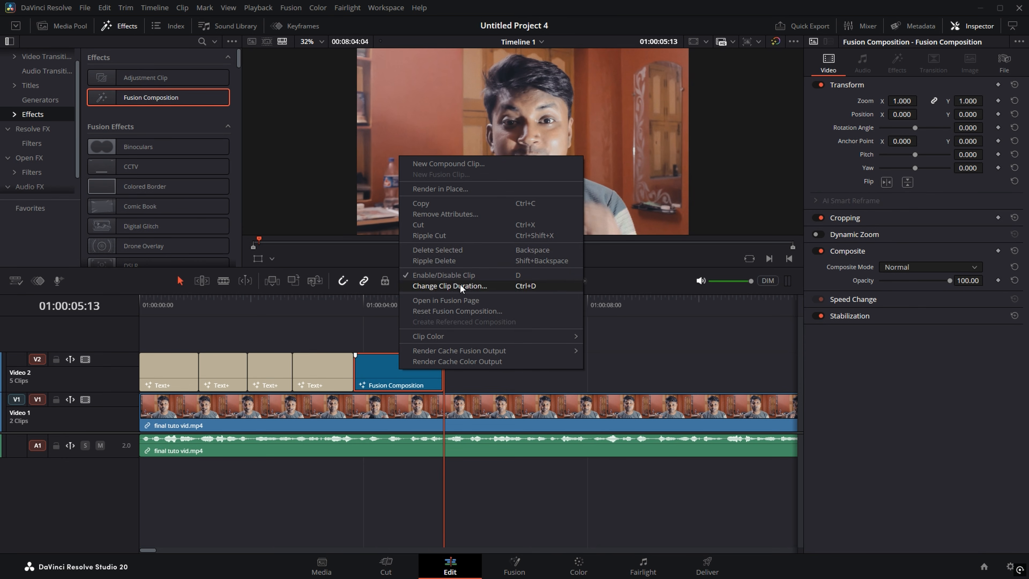
{"action": "left_click", "coordinate": [430, 302]}
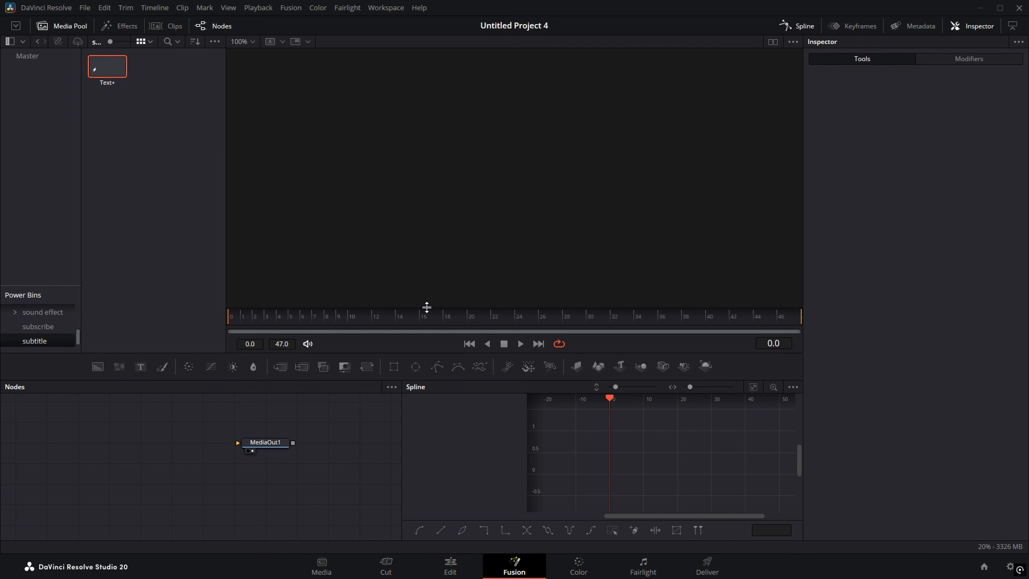
Step: Close the Spline editor, shift MediaOut1 right, and add a Background node to the comp
{"action": "left_click", "coordinate": [801, 24]}
{"action": "left_click_drag", "start_coordinate": [270, 445], "coordinate": [613, 465]}
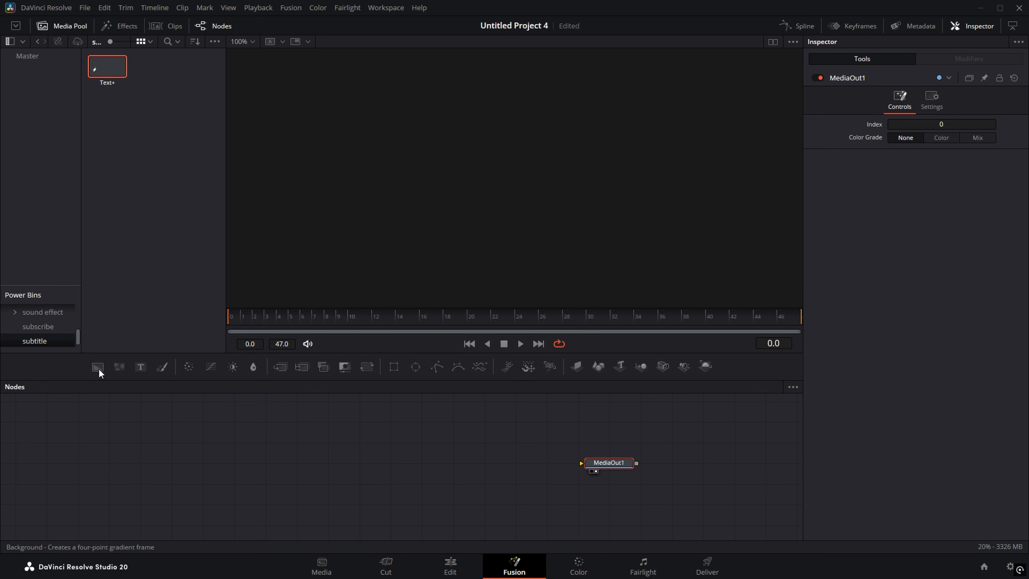
{"action": "left_click_drag", "start_coordinate": [99, 370], "coordinate": [609, 464]}
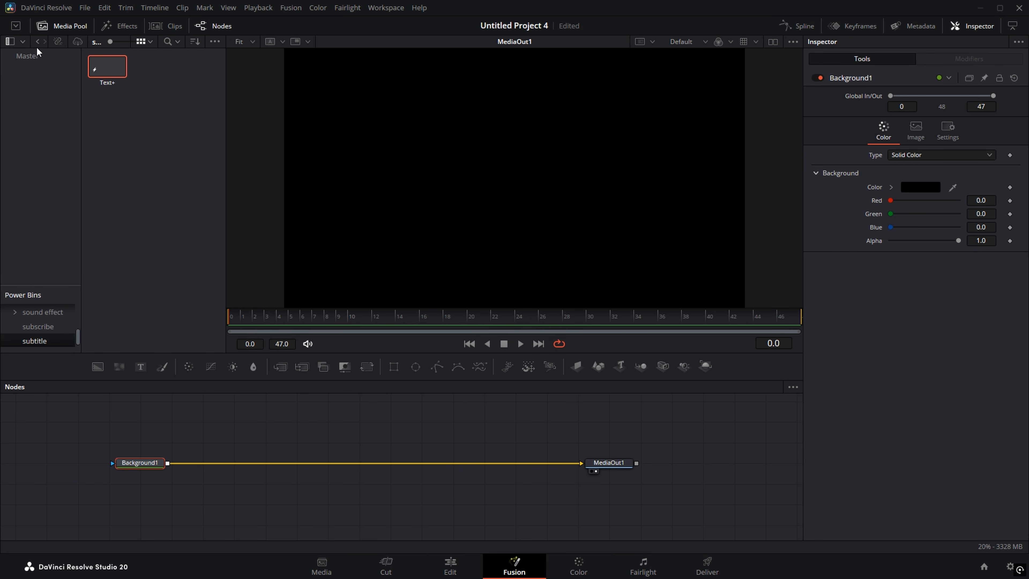
Step: Bring hq720.jpg in from the Master bin and merge it into the Background-to-MediaOut1 link
{"action": "left_click", "coordinate": [27, 55]}
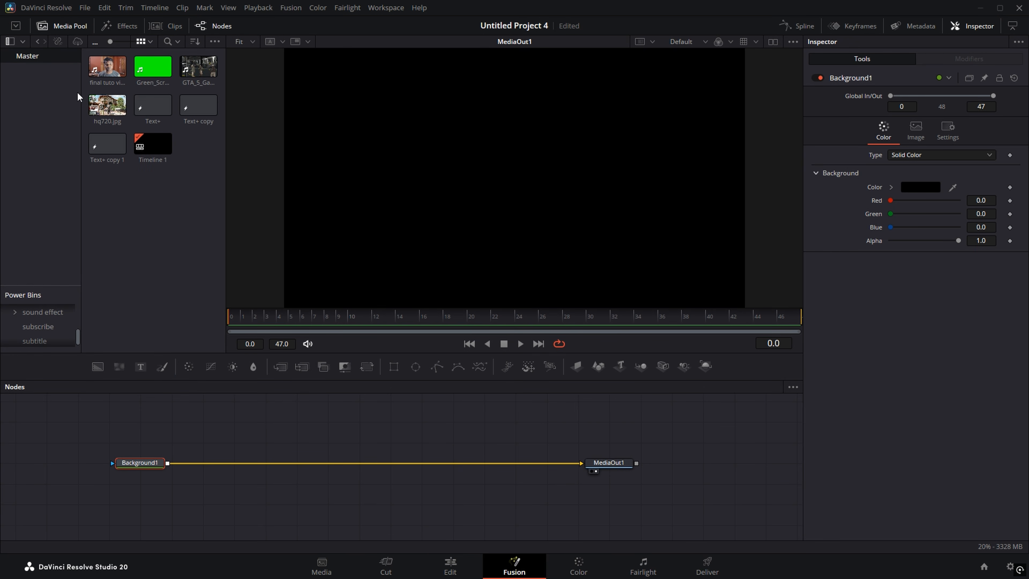
{"action": "left_click_drag", "start_coordinate": [190, 227], "coordinate": [216, 424]}
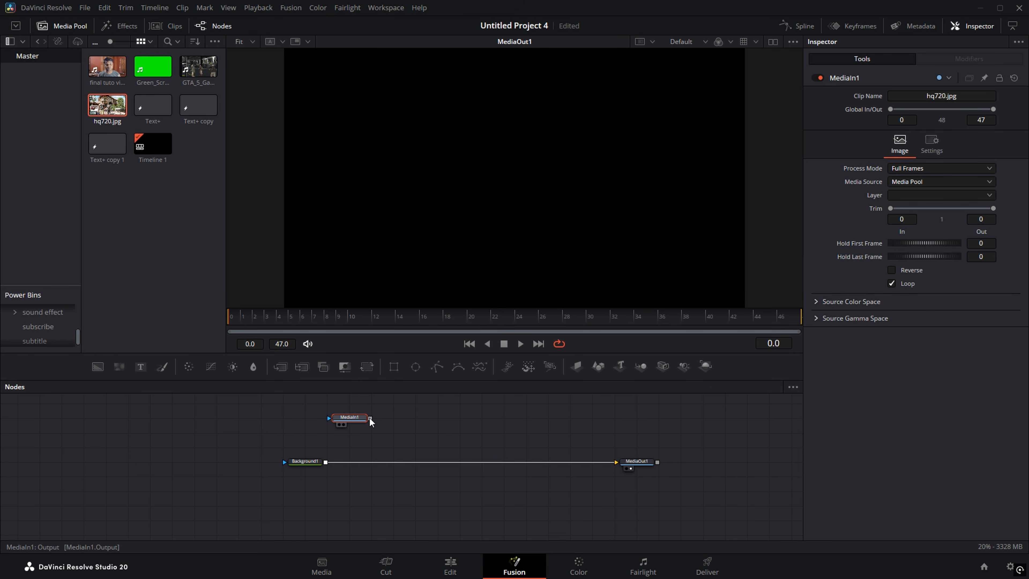
{"action": "left_click_drag", "start_coordinate": [370, 419], "coordinate": [382, 463]}
{"action": "left_click_drag", "start_coordinate": [349, 418], "coordinate": [371, 418]}
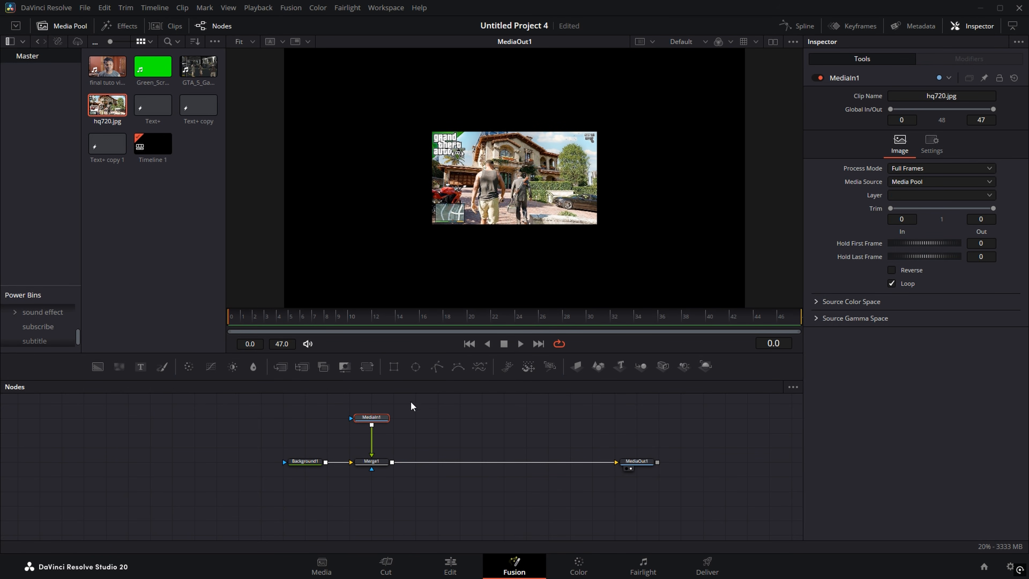
Step: Make Background1 fully transparent by setting its Alpha to 0
{"action": "left_click", "coordinate": [347, 488]}
{"action": "left_click", "coordinate": [306, 463]}
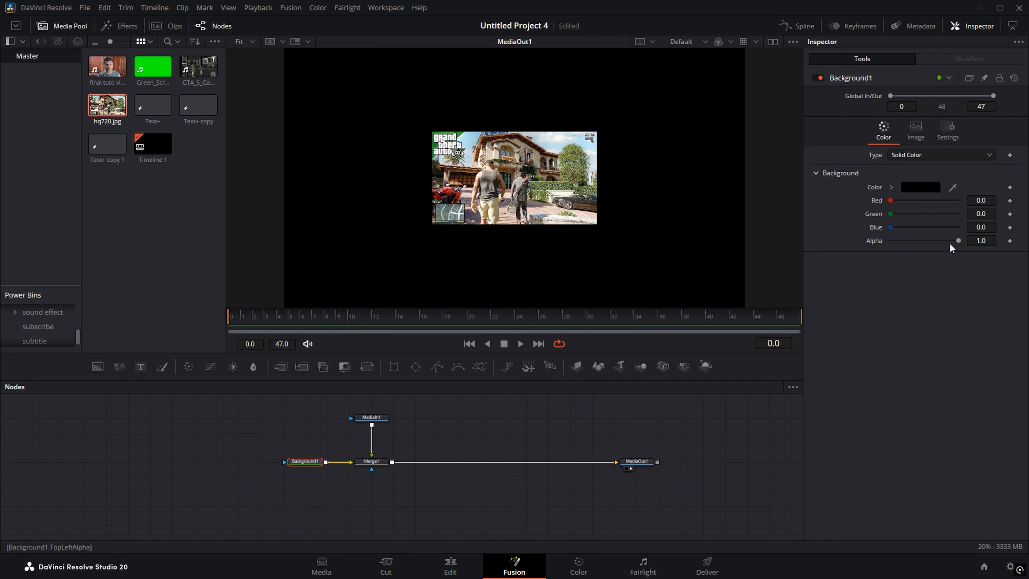
{"action": "left_click_drag", "start_coordinate": [951, 240], "coordinate": [888, 243]}
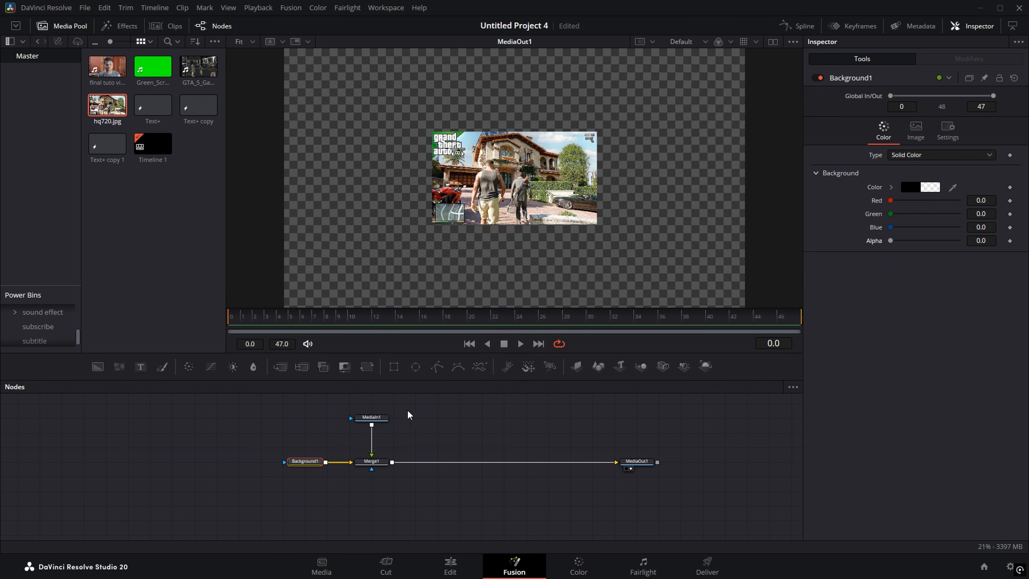
Step: Insert a Transform node after MediaIn1 and enlarge the image to fill the frame
{"action": "left_click", "coordinate": [371, 417]}
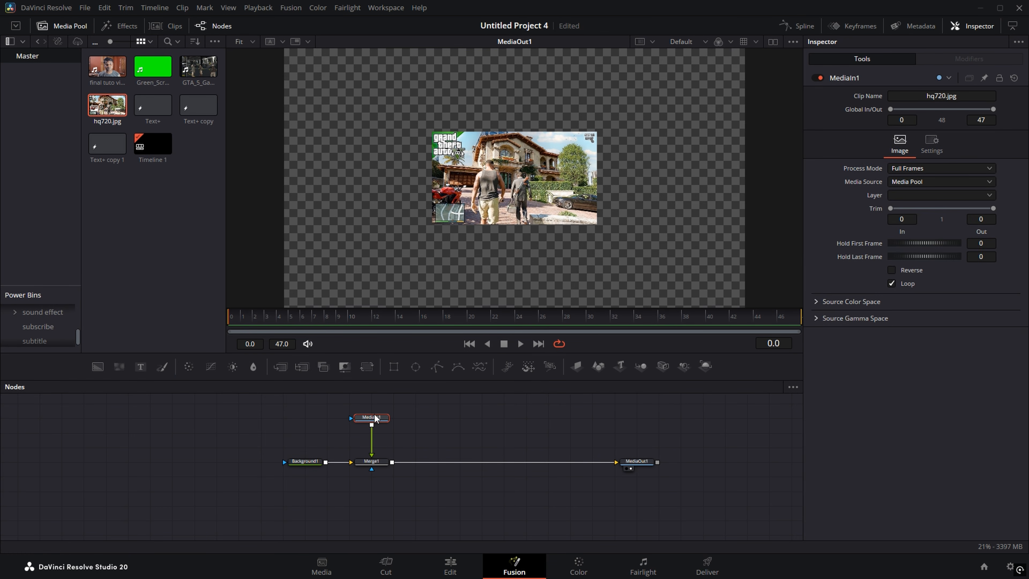
{"action": "left_click", "coordinate": [368, 368]}
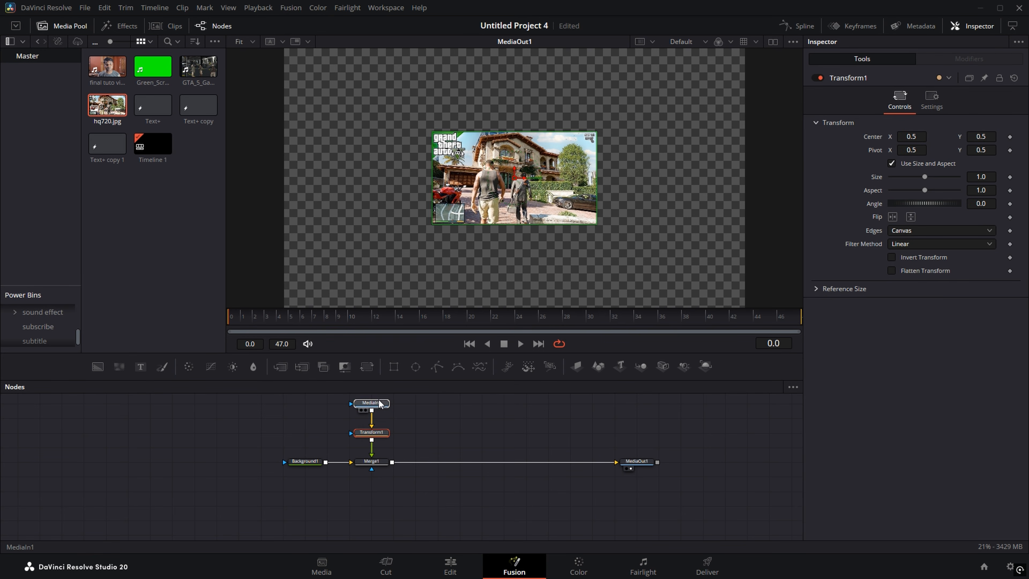
{"action": "left_click", "coordinate": [379, 403]}
{"action": "left_click", "coordinate": [378, 433]}
{"action": "left_click_drag", "start_coordinate": [979, 176], "coordinate": [1028, 176]}
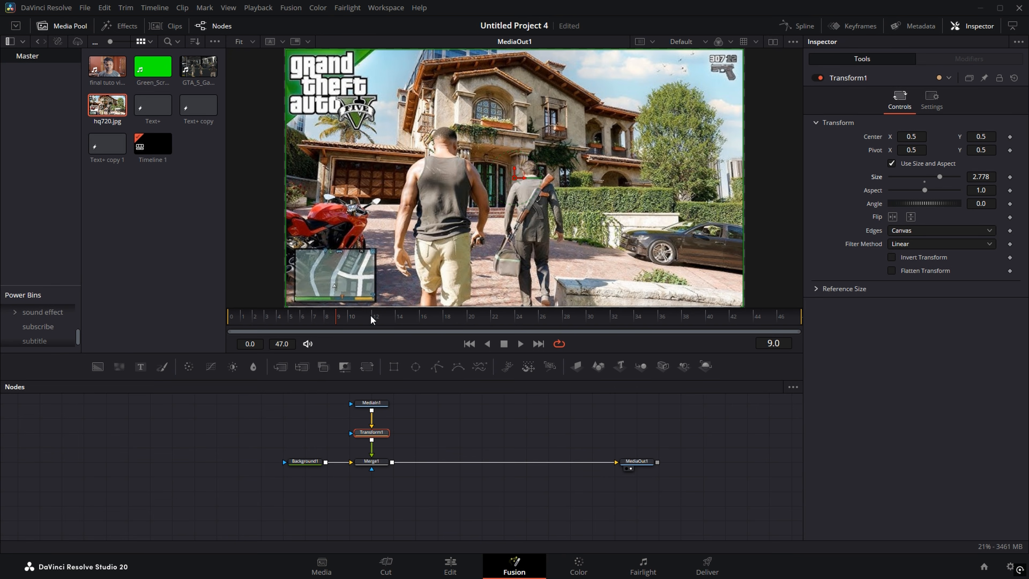
Step: Keyframe Transform1's Center, Size and Angle at frame 0 and again at frame 20
{"action": "left_click_drag", "start_coordinate": [336, 319], "coordinate": [223, 324]}
{"action": "left_click", "coordinate": [1009, 176]}
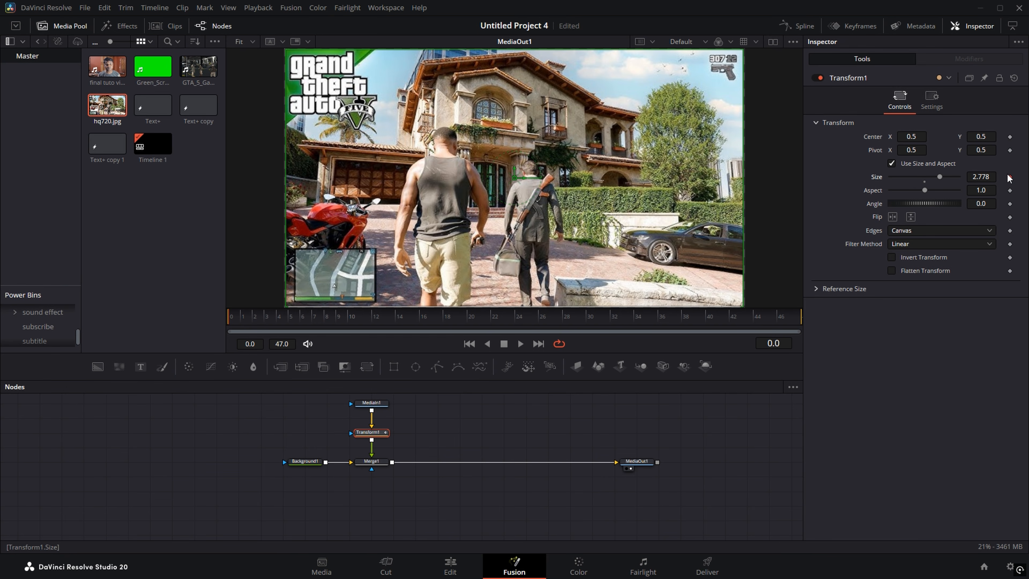
{"action": "left_click", "coordinate": [1009, 136]}
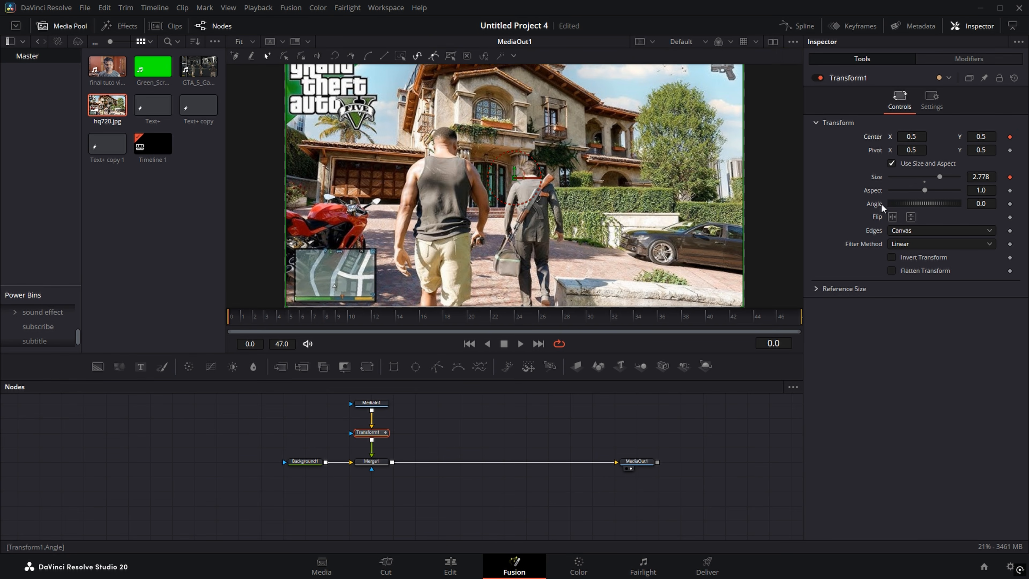
{"action": "left_click", "coordinate": [1009, 204]}
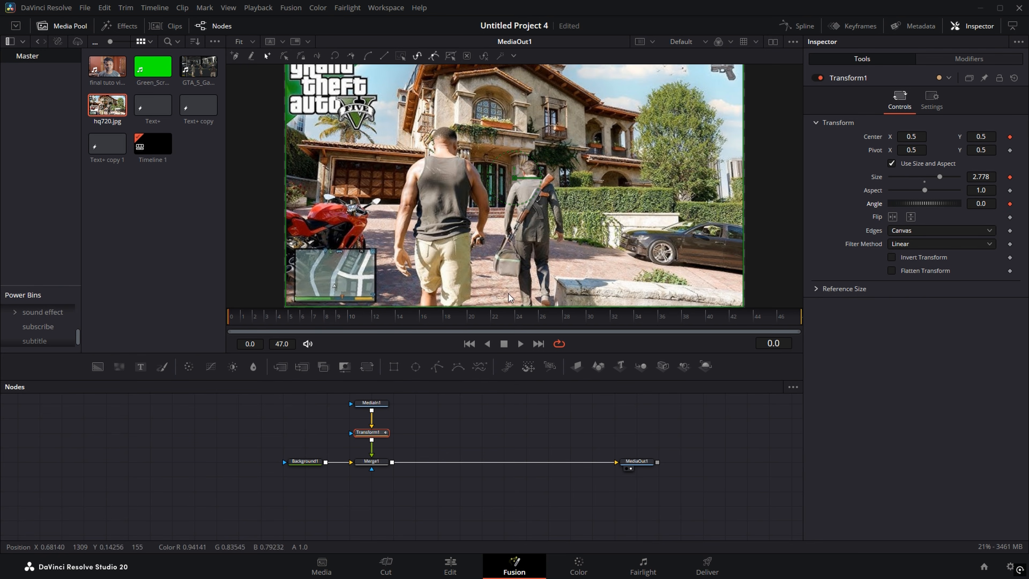
{"action": "left_click_drag", "start_coordinate": [258, 318], "coordinate": [472, 311]}
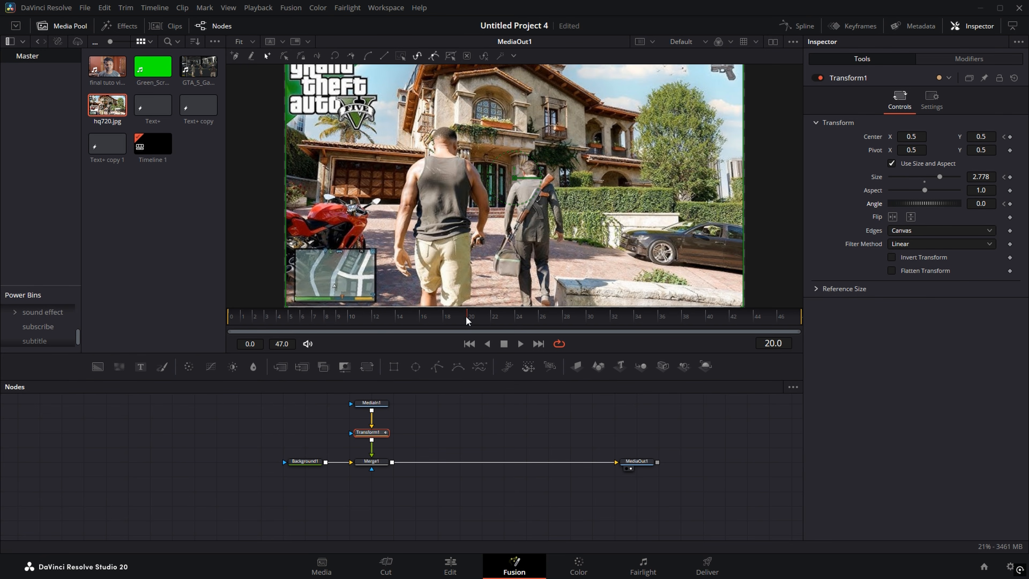
{"action": "left_click", "coordinate": [1010, 136]}
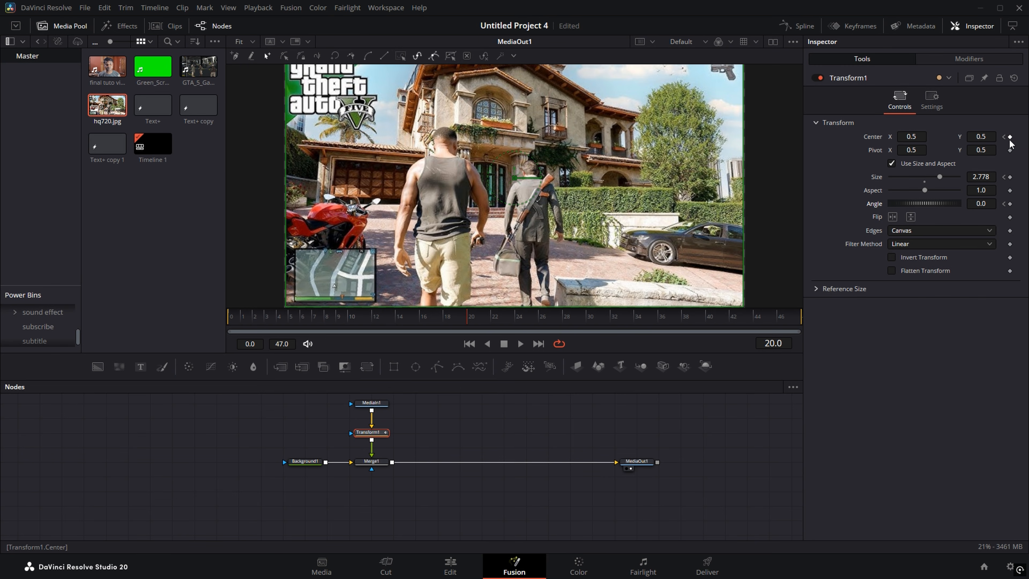
{"action": "left_click", "coordinate": [1009, 177]}
{"action": "left_click", "coordinate": [1009, 204]}
Step: At the opening frame, shrink the image slightly, move it below the frame, and tilt it
{"action": "left_click_drag", "start_coordinate": [465, 320], "coordinate": [311, 322]}
{"action": "left_click_drag", "start_coordinate": [990, 177], "coordinate": [985, 177]}
{"action": "scroll", "coordinate": [506, 204], "scroll_direction": "down", "scroll_amount": 1}
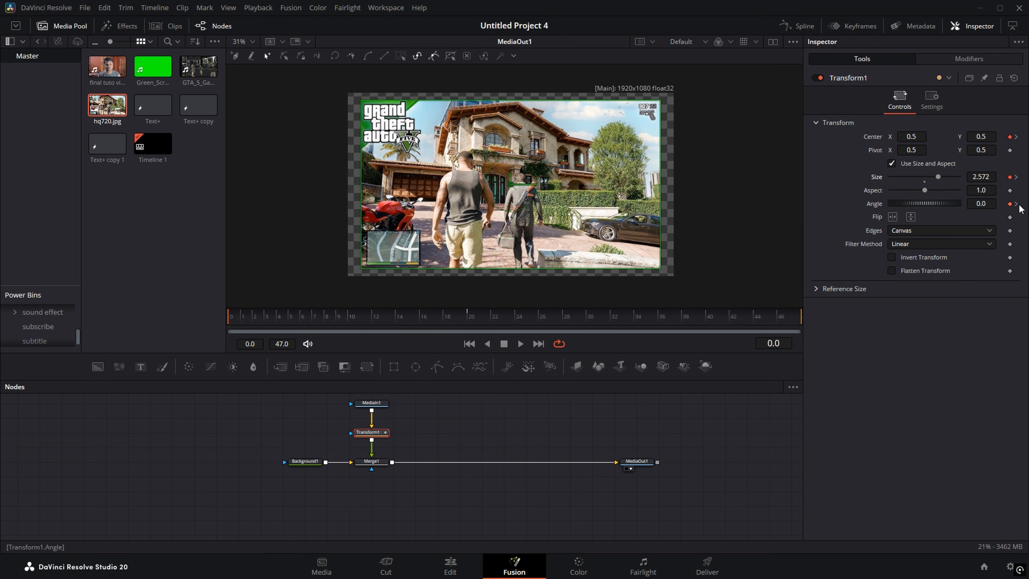
{"action": "left_click_drag", "start_coordinate": [984, 136], "coordinate": [933, 136]}
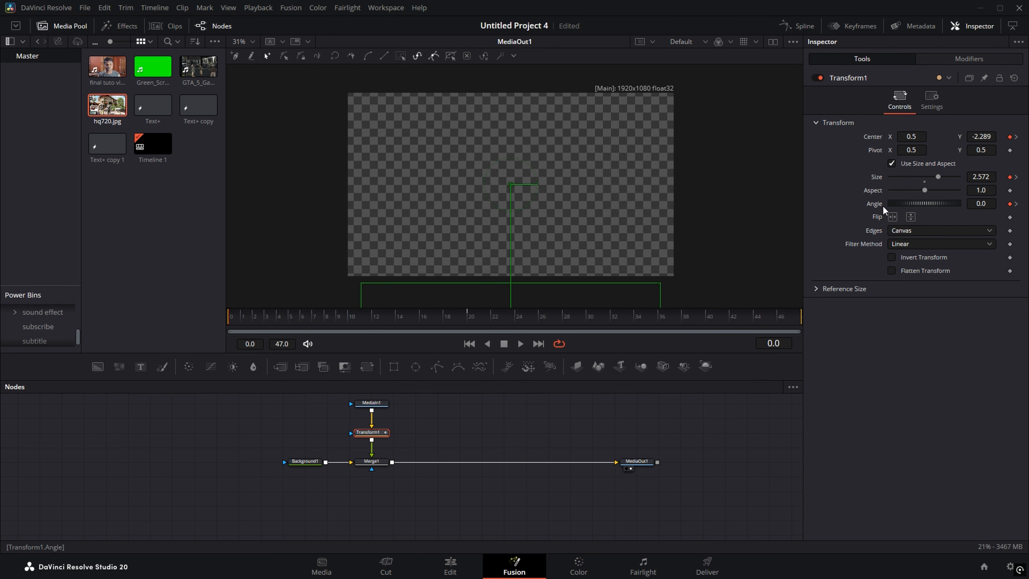
{"action": "left_click_drag", "start_coordinate": [986, 203], "coordinate": [932, 203]}
Step: Preview the rise into frame and keyframe Center, Size and Angle at that frame
{"action": "left_click_drag", "start_coordinate": [236, 317], "coordinate": [468, 321]}
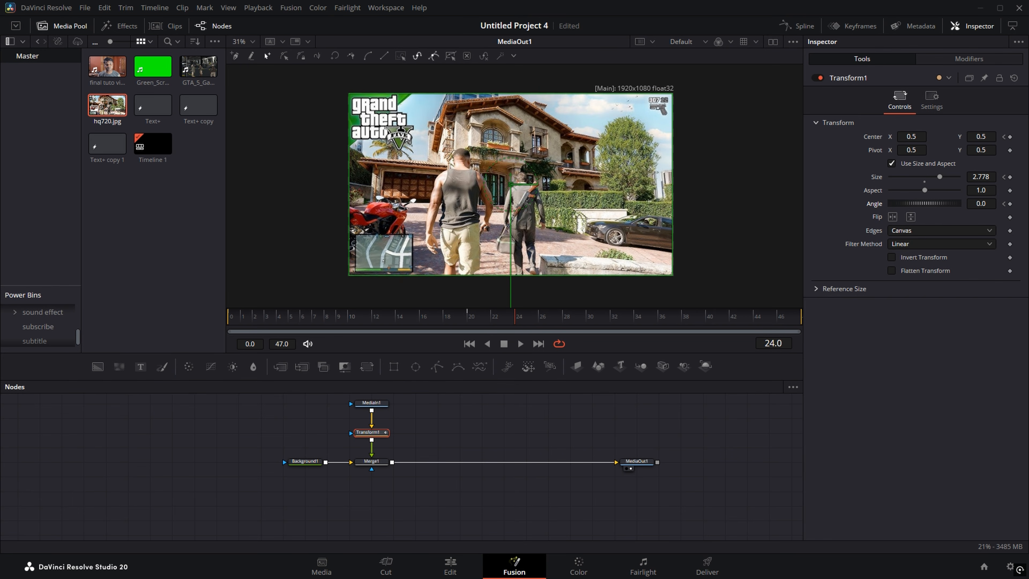
{"action": "left_click", "coordinate": [1010, 136]}
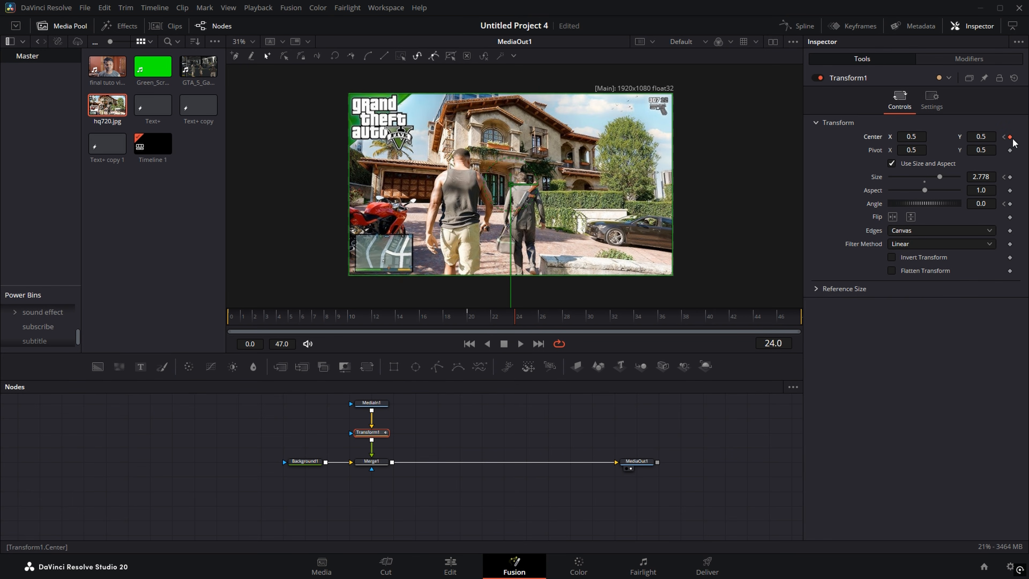
{"action": "left_click", "coordinate": [1009, 177]}
{"action": "left_click", "coordinate": [1010, 204]}
Step: Add a small rotation wobble and keyframe Center and Size at frame 28
{"action": "left_click_drag", "start_coordinate": [987, 204], "coordinate": [994, 204]}
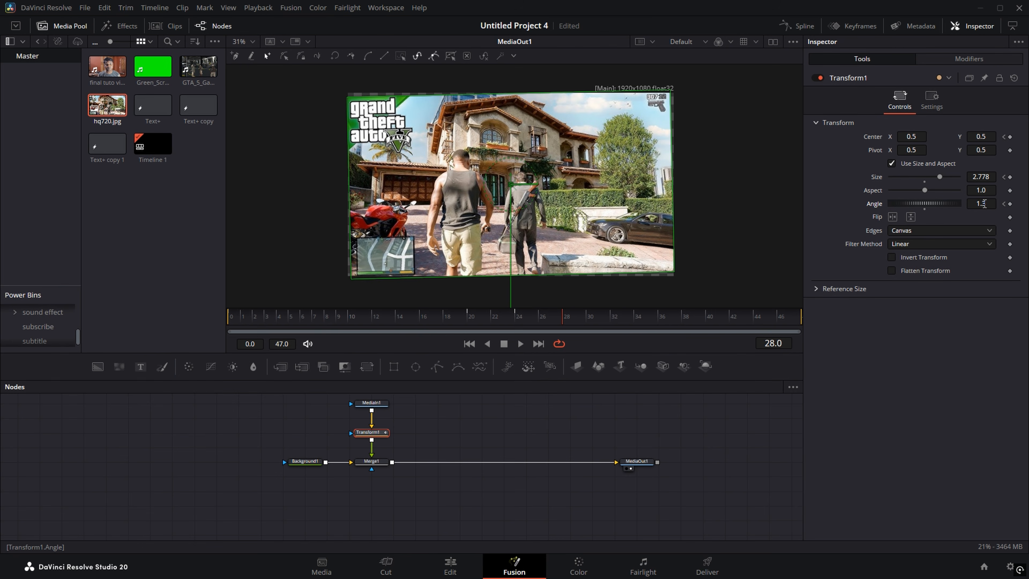
{"action": "left_click_drag", "start_coordinate": [979, 202], "coordinate": [972, 202]}
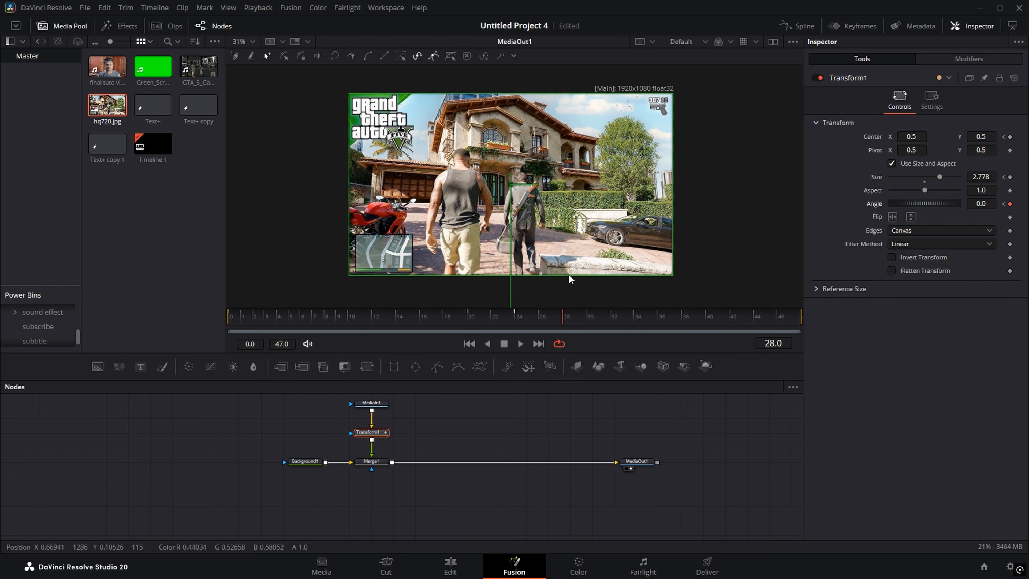
{"action": "mouse_move", "coordinate": [547, 316]}
{"action": "left_mouse_down"}
{"action": "mouse_move", "coordinate": [473, 315]}
{"action": "mouse_move", "coordinate": [556, 317]}
{"action": "left_mouse_up"}
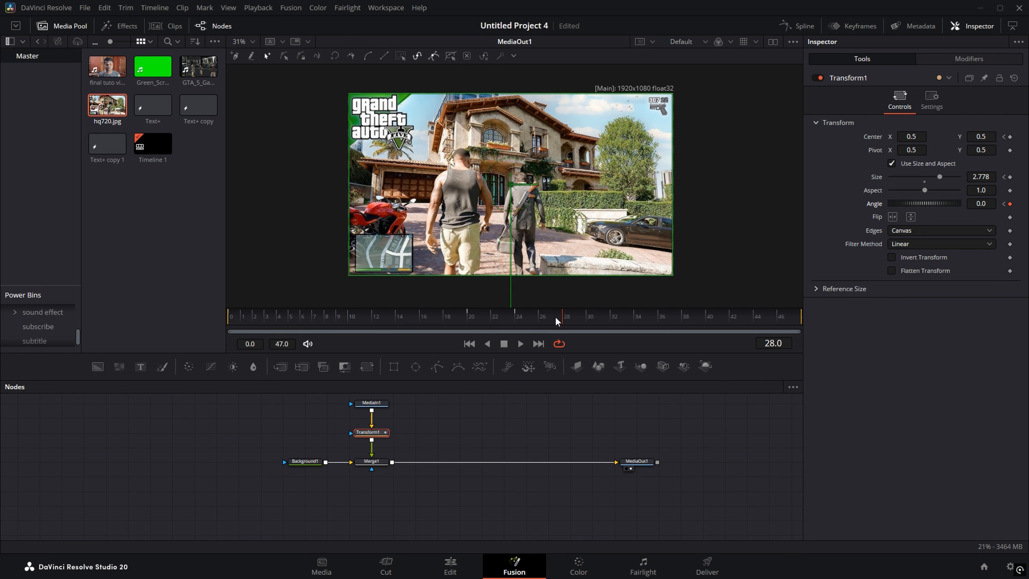
{"action": "left_click", "coordinate": [1010, 177]}
{"action": "left_click", "coordinate": [1010, 137]}
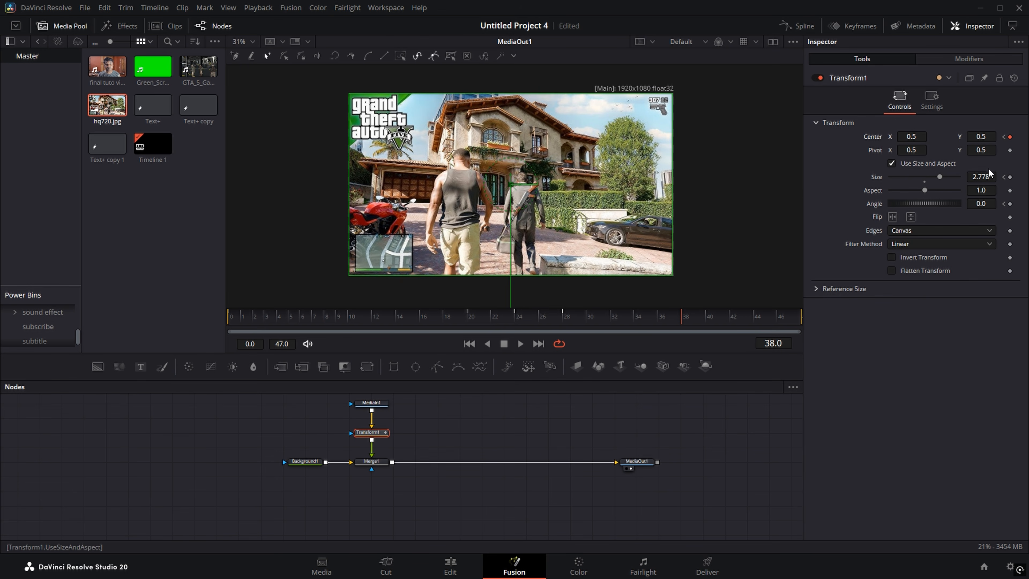
Step: Keyframe Center near frame 47 and drop the image out below the frame to Y -2.427
{"action": "left_click_drag", "start_coordinate": [683, 316], "coordinate": [781, 319]}
{"action": "left_click", "coordinate": [1009, 138]}
{"action": "left_click_drag", "start_coordinate": [989, 136], "coordinate": [828, 128]}
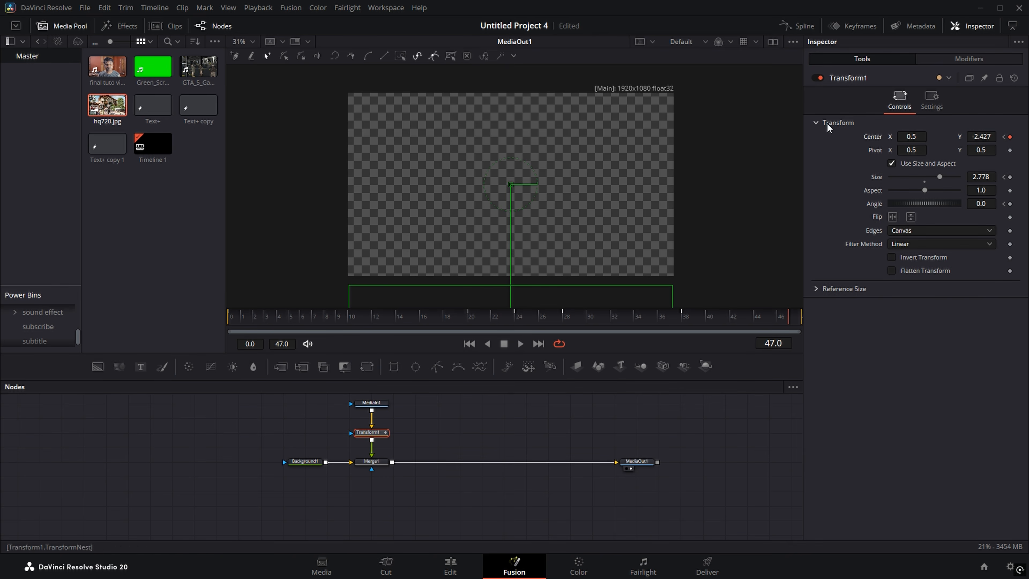
{"action": "left_click_drag", "start_coordinate": [508, 315], "coordinate": [574, 316]}
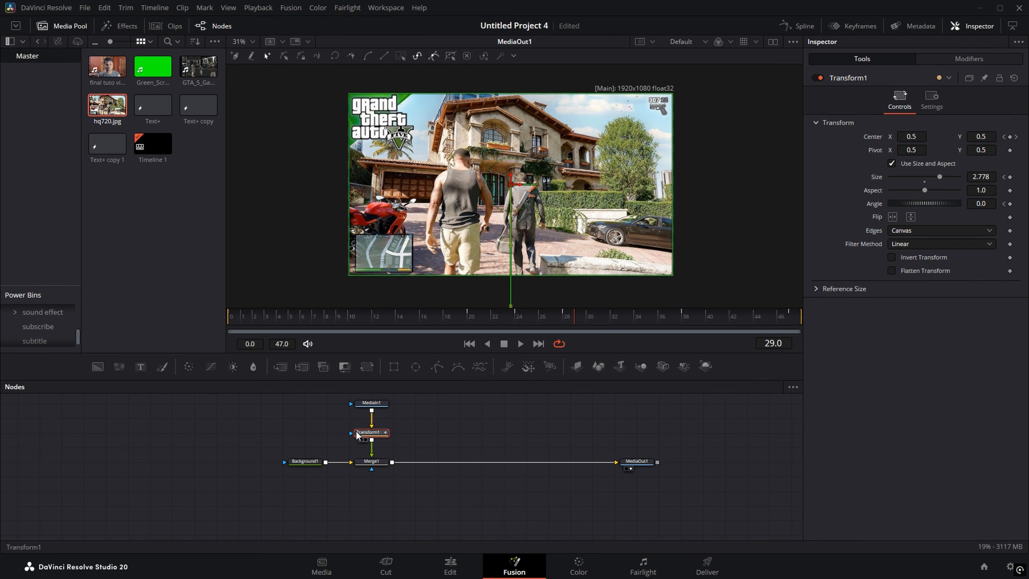
Step: In the Spline editor, lengthen the ease-in on the Center displacement and Size keyframes
{"action": "left_click", "coordinate": [801, 26]}
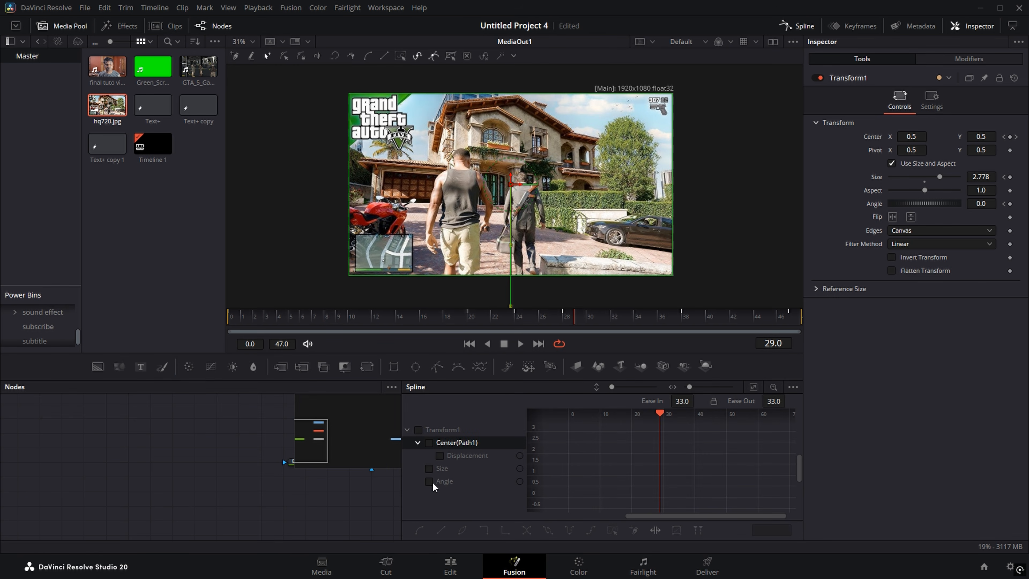
{"action": "left_click", "coordinate": [430, 442]}
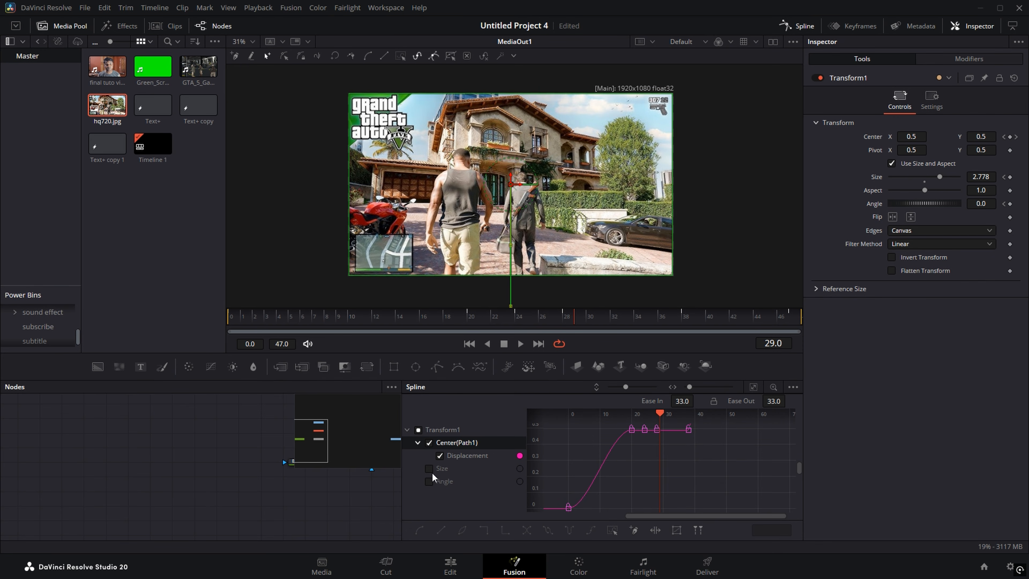
{"action": "left_click", "coordinate": [752, 387]}
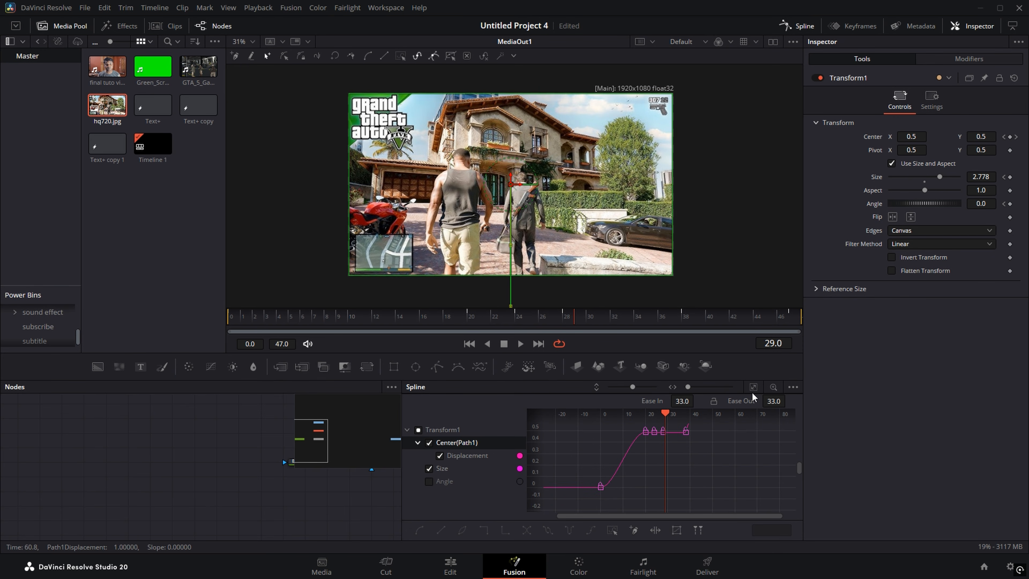
{"action": "left_click", "coordinate": [753, 387]}
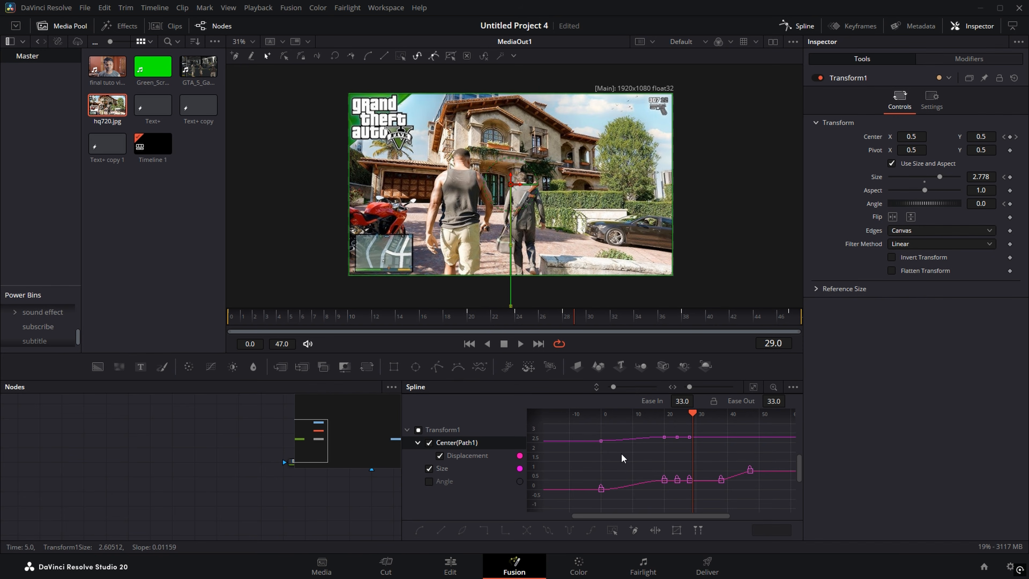
{"action": "left_click_drag", "start_coordinate": [668, 429], "coordinate": [584, 502]}
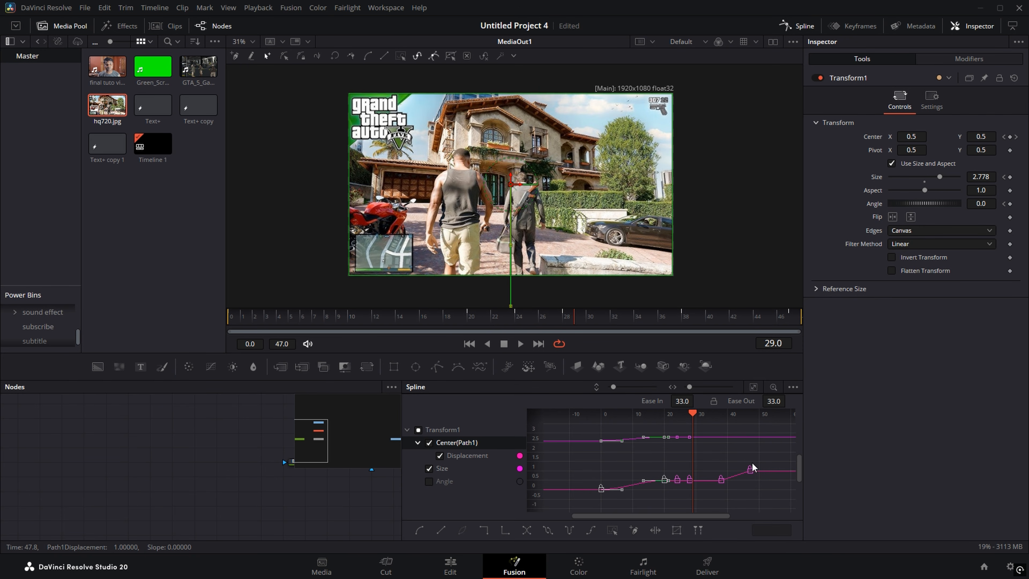
{"action": "left_click_drag", "start_coordinate": [723, 479], "coordinate": [710, 488]}
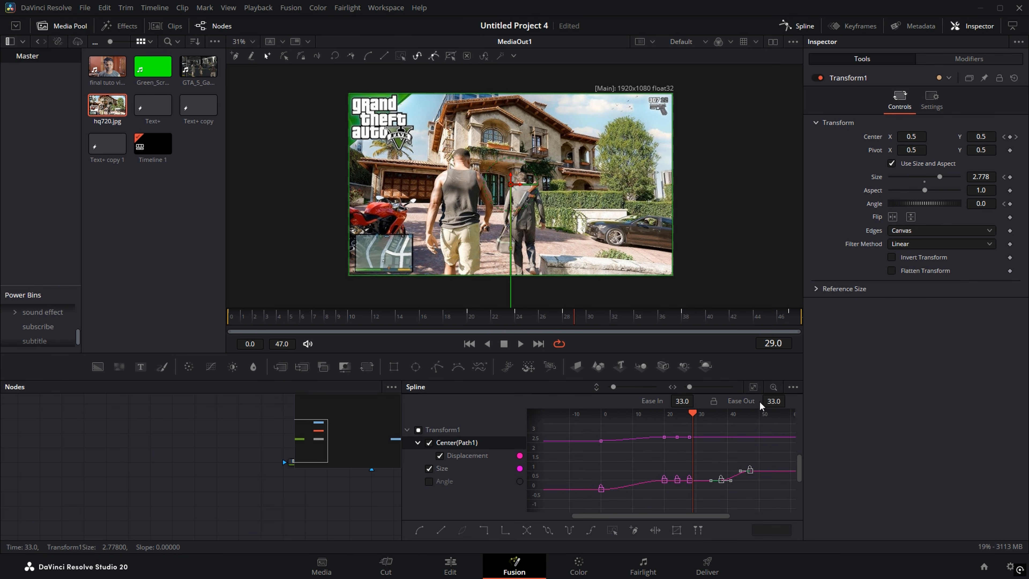
{"action": "left_click_drag", "start_coordinate": [646, 406], "coordinate": [753, 399]}
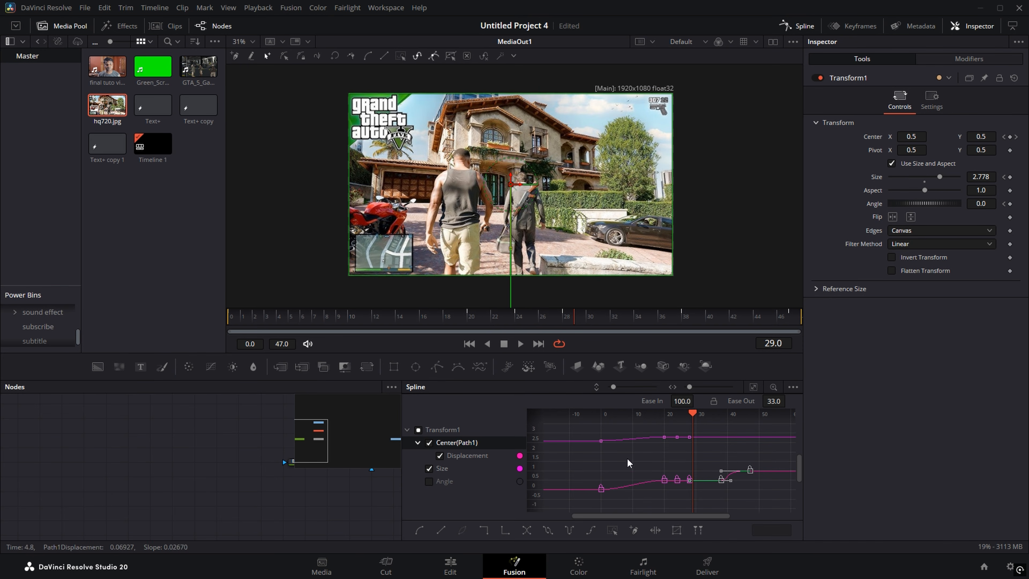
Step: Show only the Angle curve, smooth all its keyframes into an S-curve, and set Ease In to 100
{"action": "left_click", "coordinate": [429, 443]}
{"action": "left_click", "coordinate": [430, 468]}
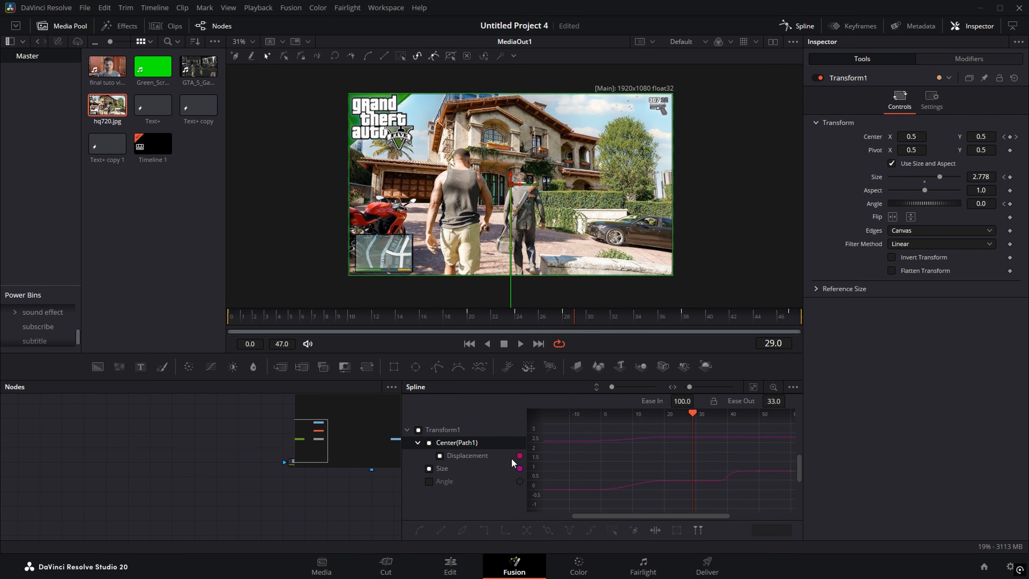
{"action": "left_click", "coordinate": [430, 468]}
{"action": "left_click", "coordinate": [428, 481]}
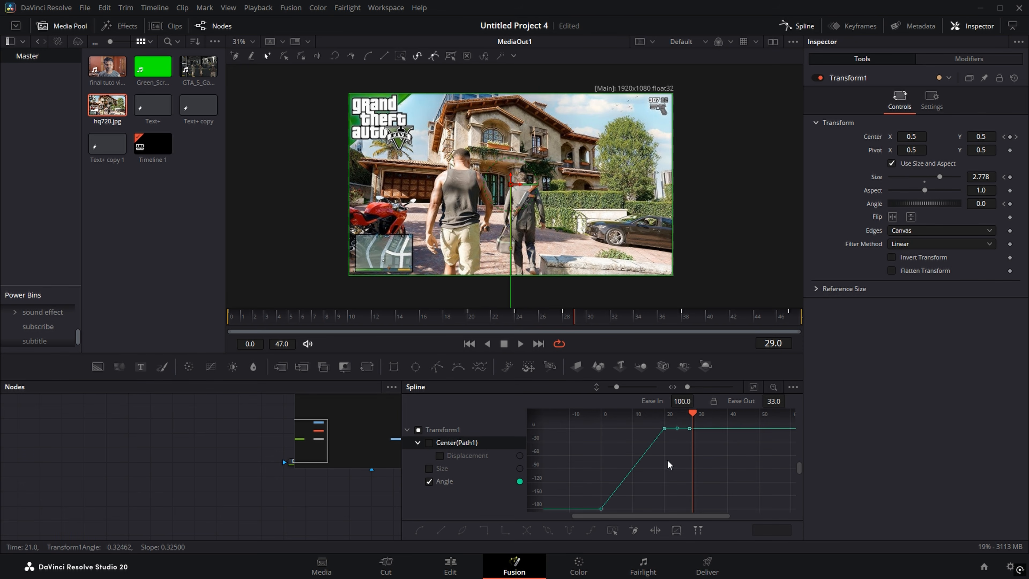
{"action": "scroll", "coordinate": [639, 468], "scroll_direction": "down", "scroll_amount": 2}
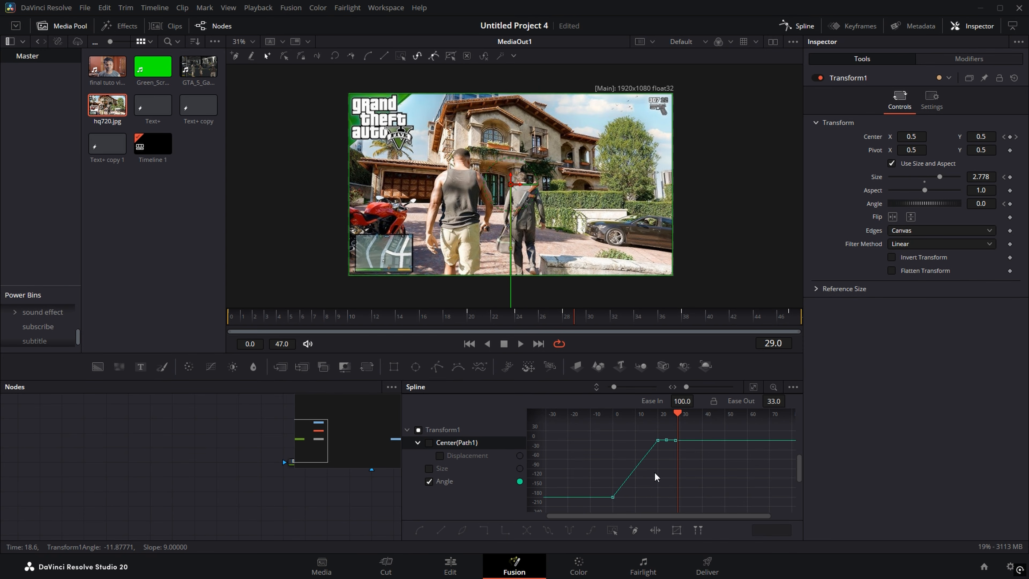
{"action": "key", "text": "ctrl+a"}
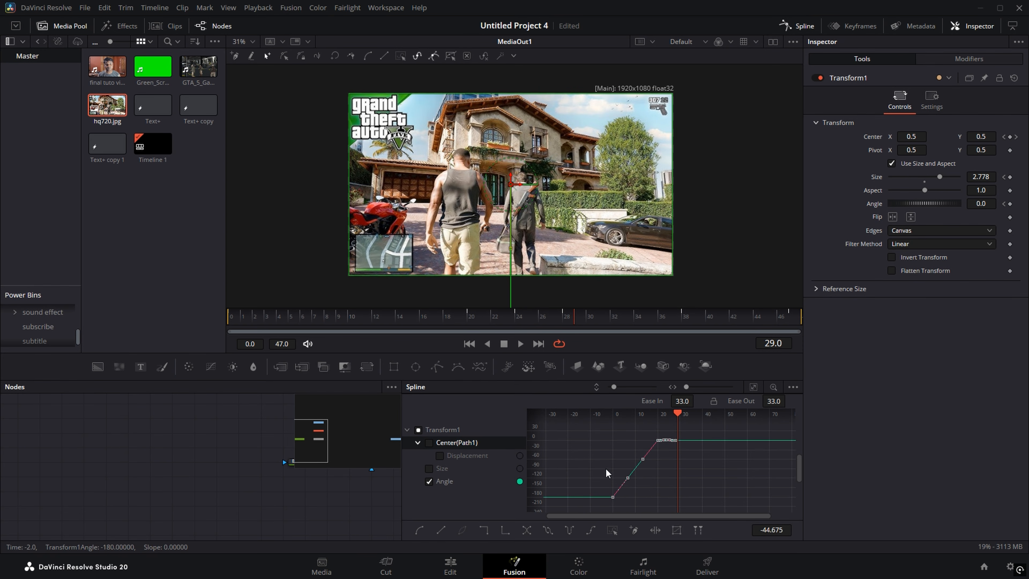
{"action": "key", "text": "s"}
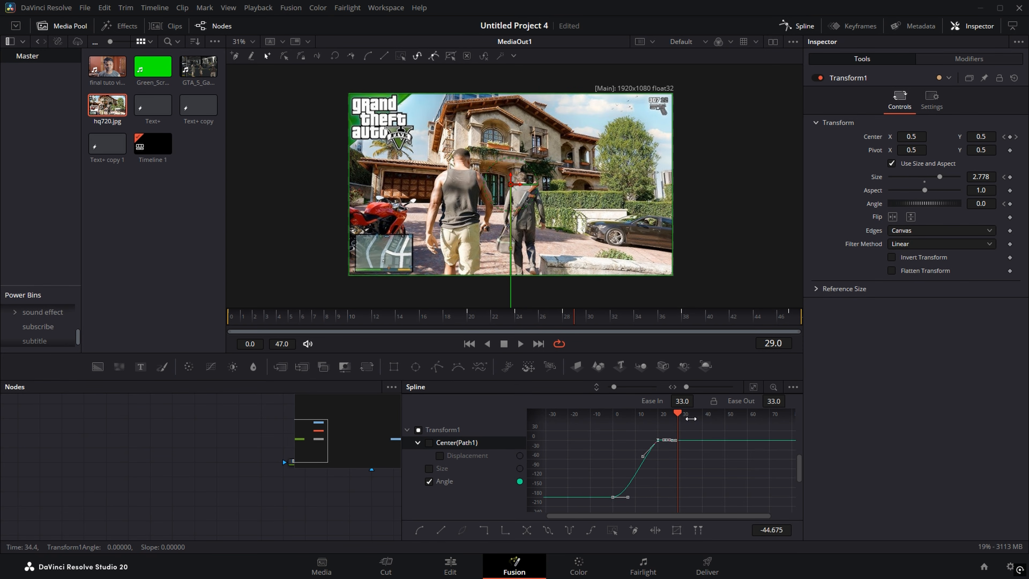
{"action": "left_click_drag", "start_coordinate": [681, 401], "coordinate": [697, 399]}
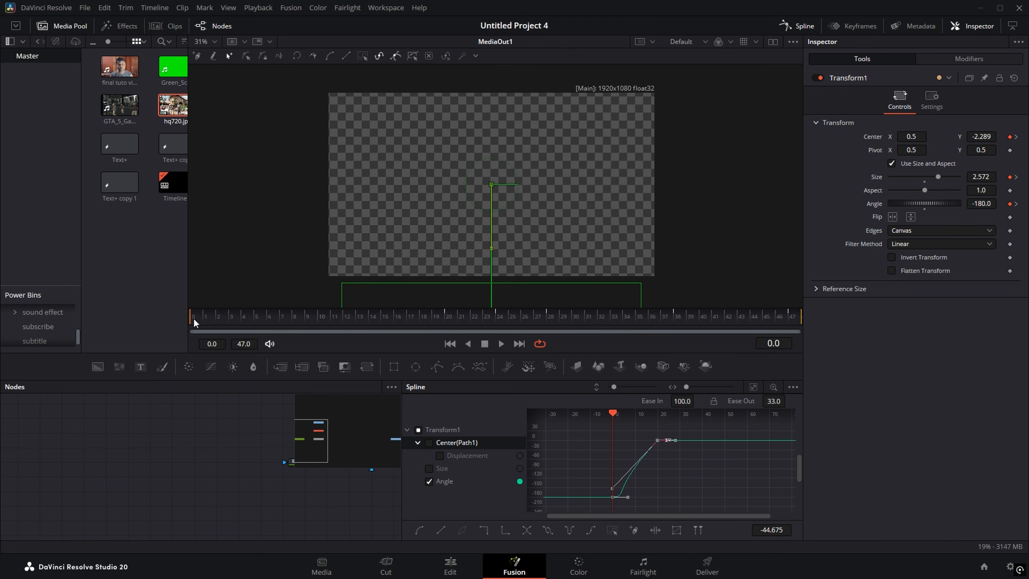
{"action": "left_click_drag", "start_coordinate": [193, 320], "coordinate": [428, 333]}
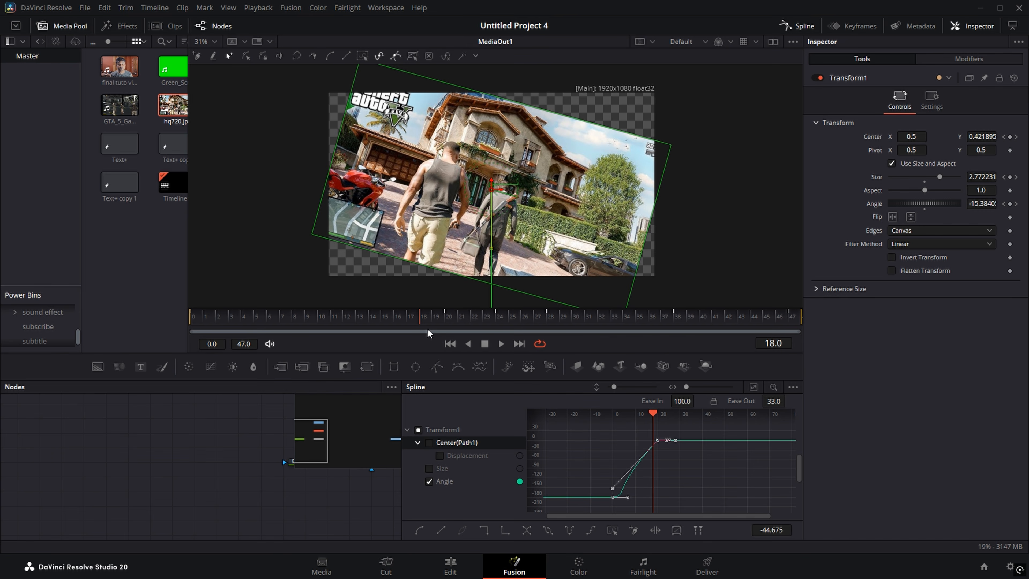
Step: Enable Motion Blur on Transform1 with Quality 10 and Shutter Angle 360, then return to Edit
{"action": "left_click", "coordinate": [797, 26]}
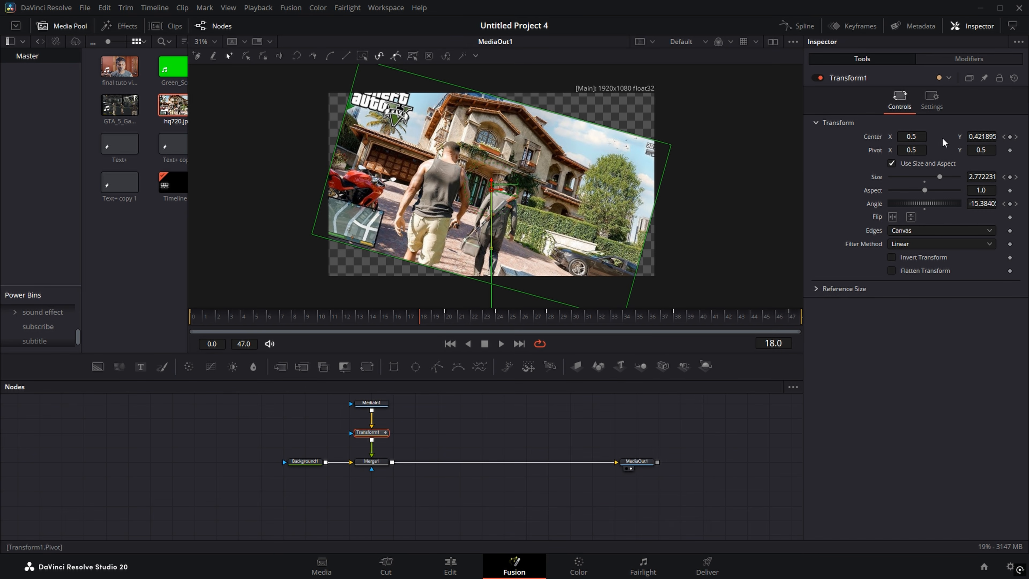
{"action": "left_click", "coordinate": [932, 103]}
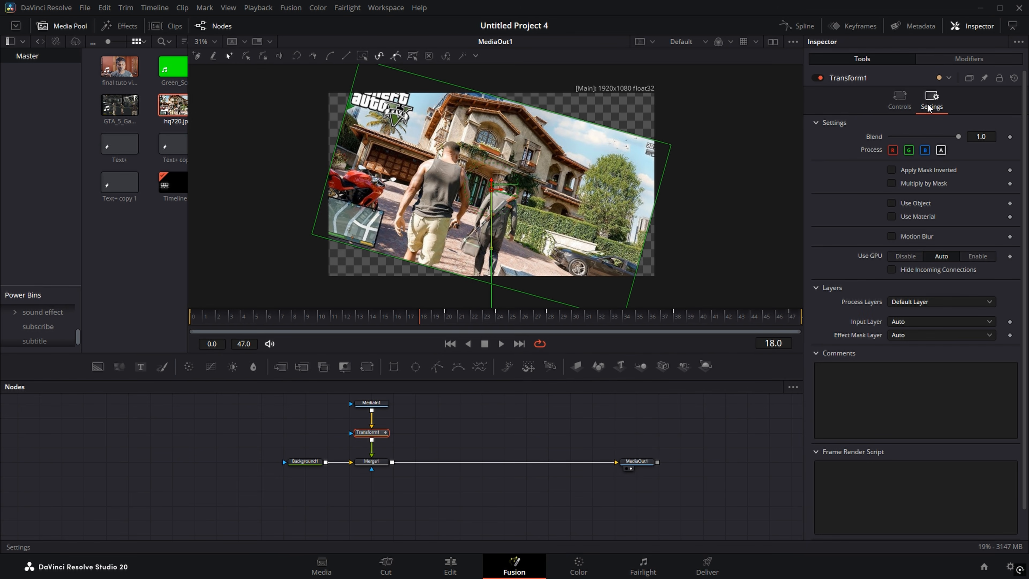
{"action": "left_click", "coordinate": [891, 236]}
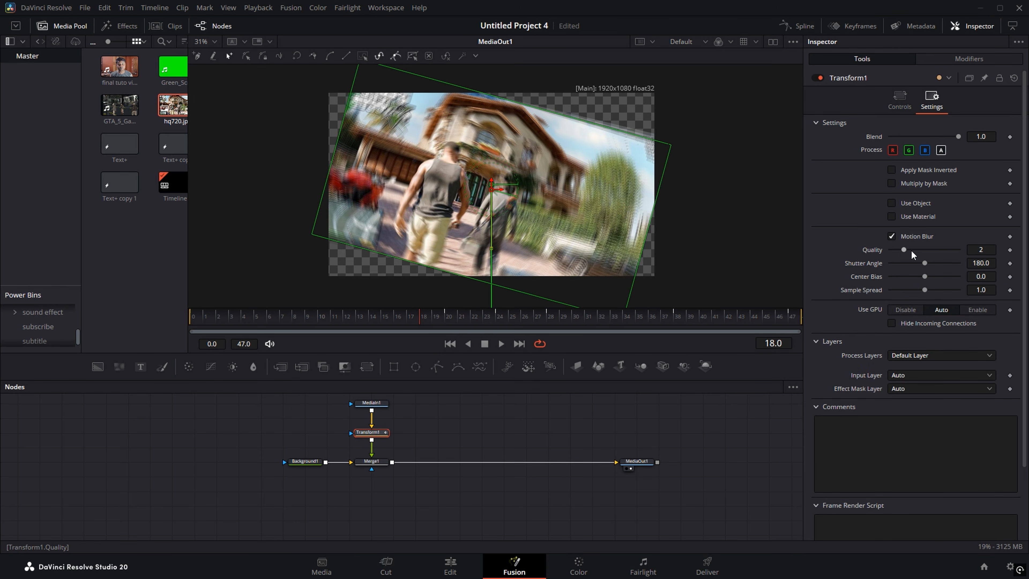
{"action": "left_click_drag", "start_coordinate": [903, 249], "coordinate": [958, 263]}
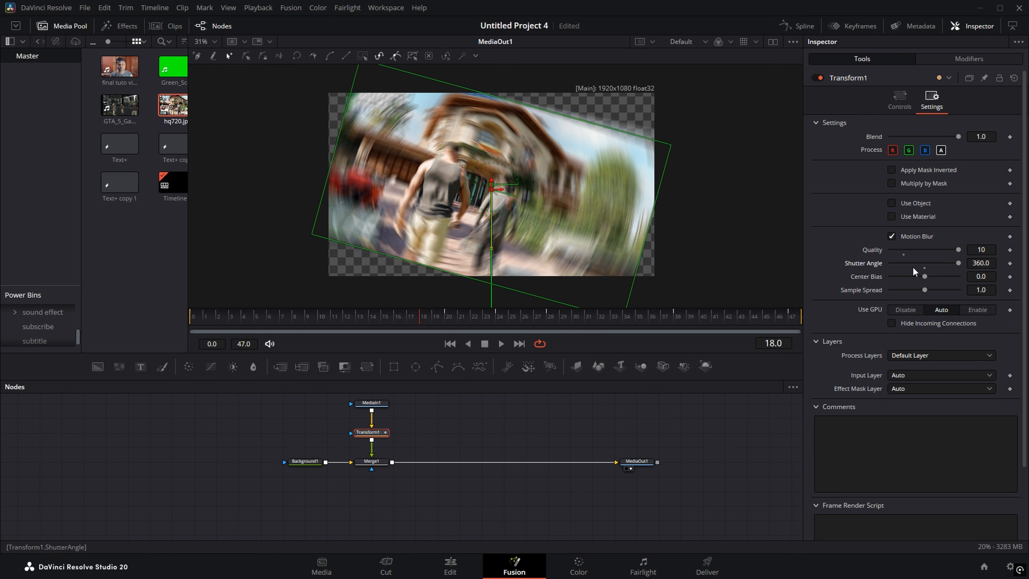
{"action": "left_click", "coordinate": [447, 569]}
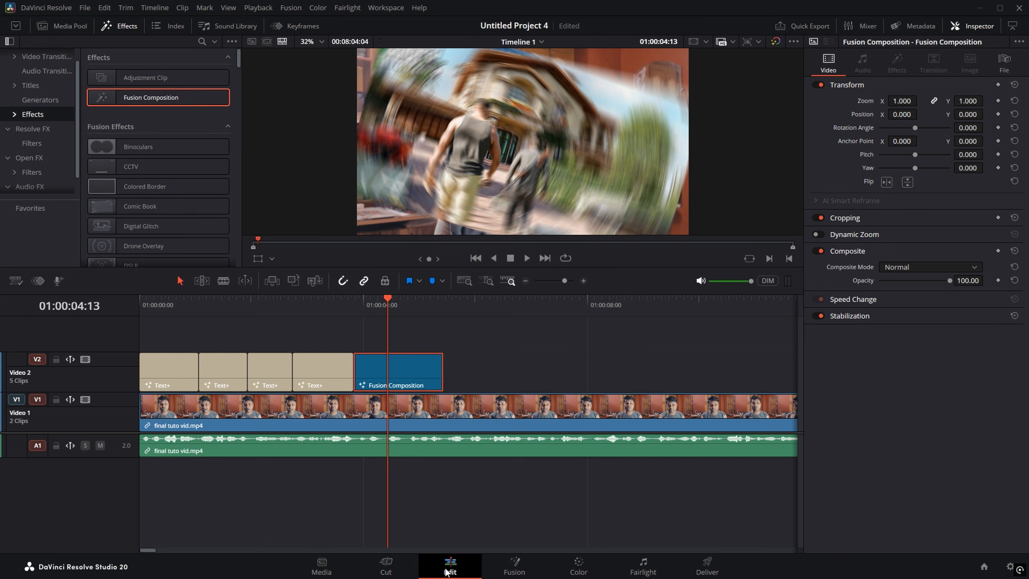
Step: Play the edit from the beginning through the new composition
{"action": "key", "text": "Home"}
{"action": "key", "text": "space"}
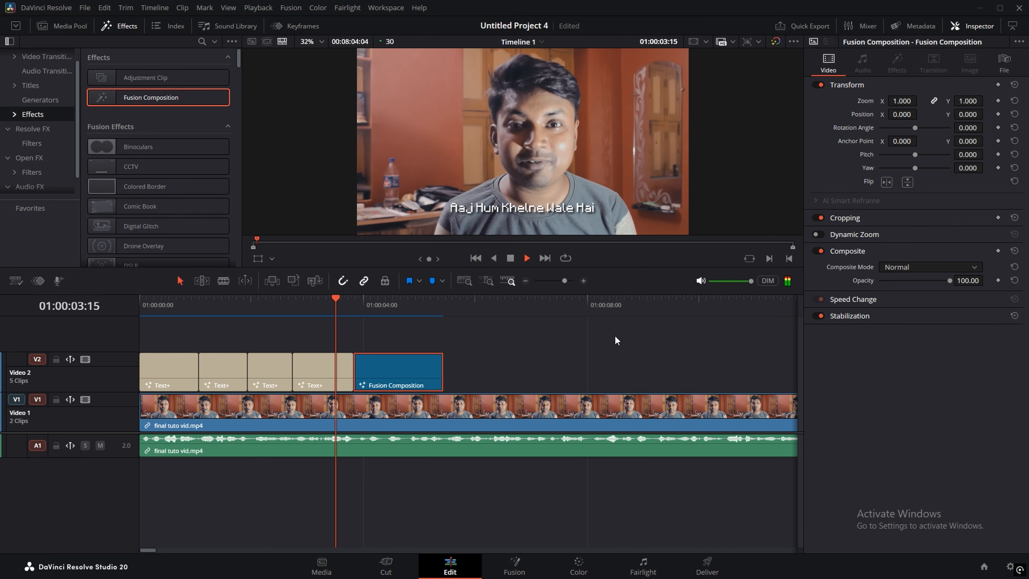
{"action": "key", "text": "space"}
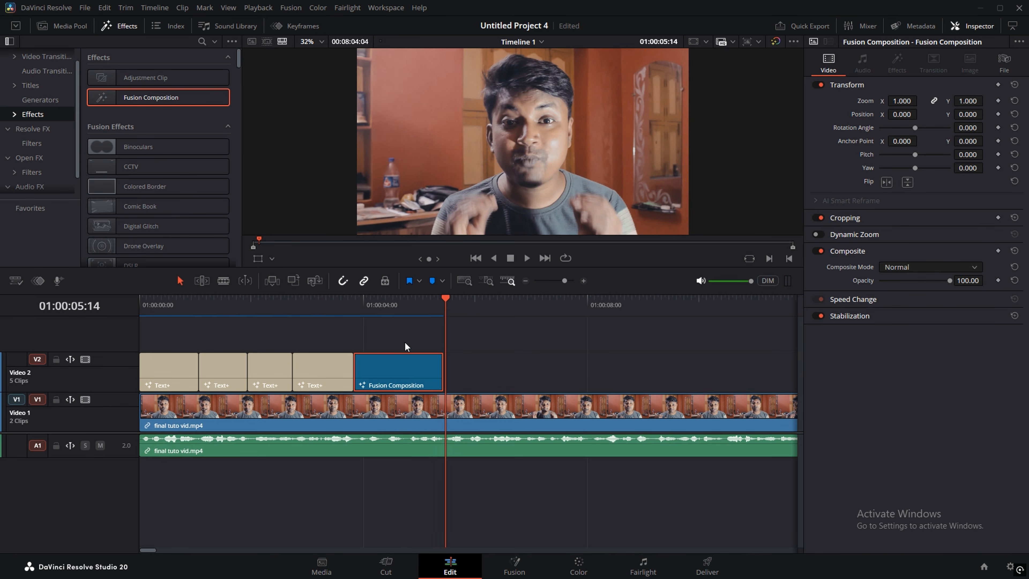
Step: Create an 'Image Animations' bin under Master and drag the Fusion Composition clip into it
{"action": "left_click", "coordinate": [70, 26]}
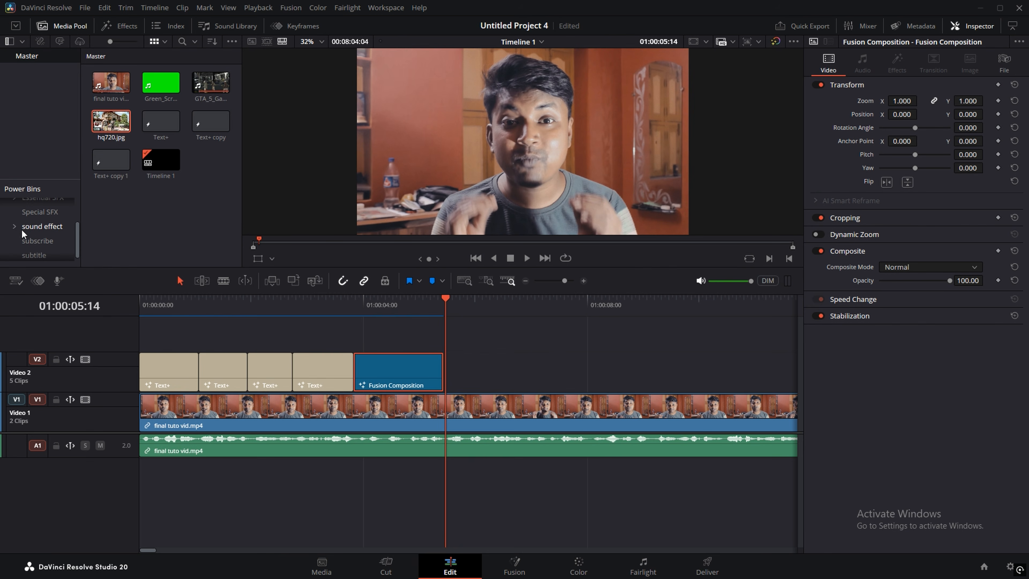
{"action": "scroll", "coordinate": [33, 229], "scroll_direction": "up", "scroll_amount": 2}
{"action": "left_click", "coordinate": [30, 206]}
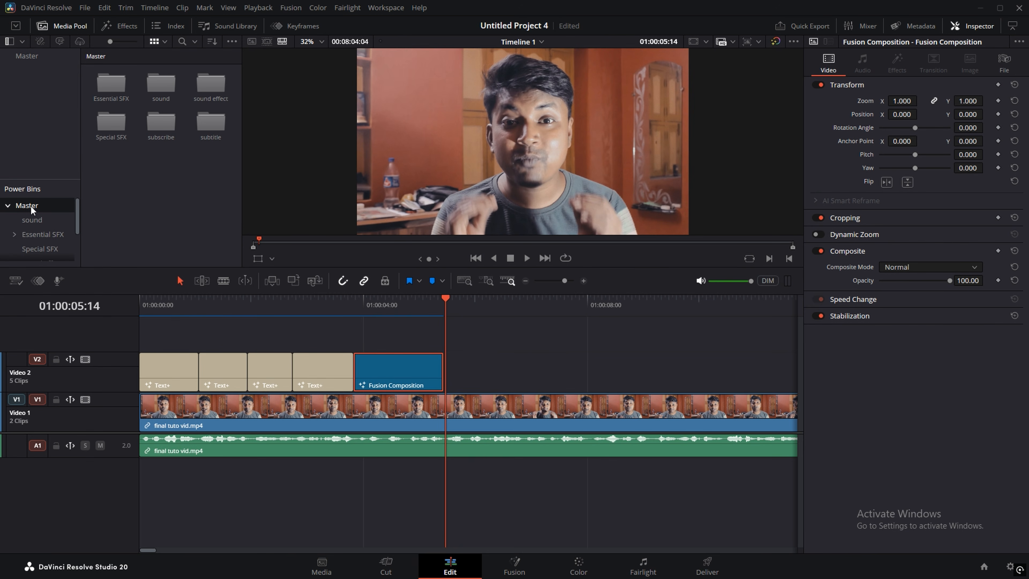
{"action": "right_click", "coordinate": [149, 171]}
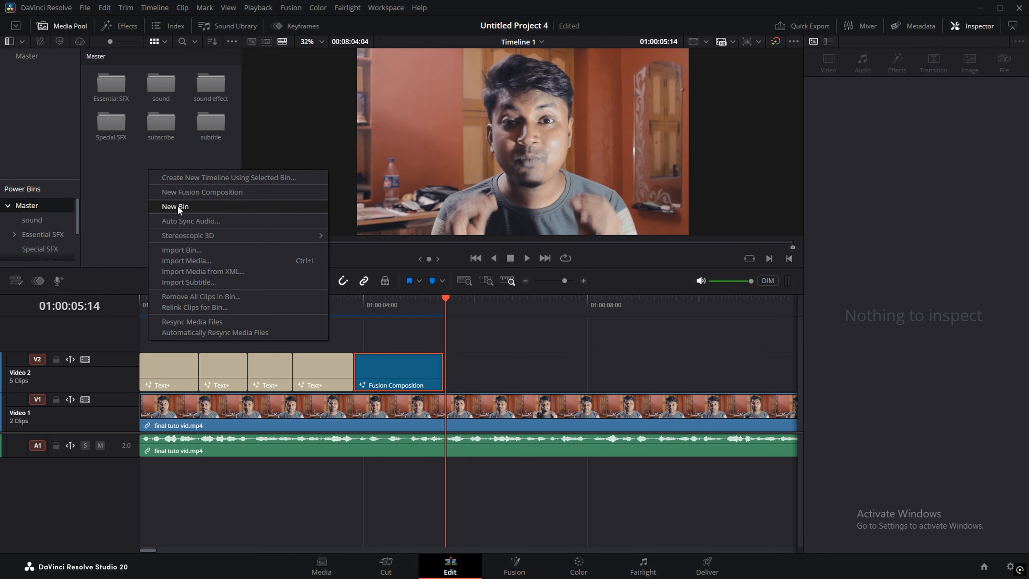
{"action": "left_click", "coordinate": [177, 205]}
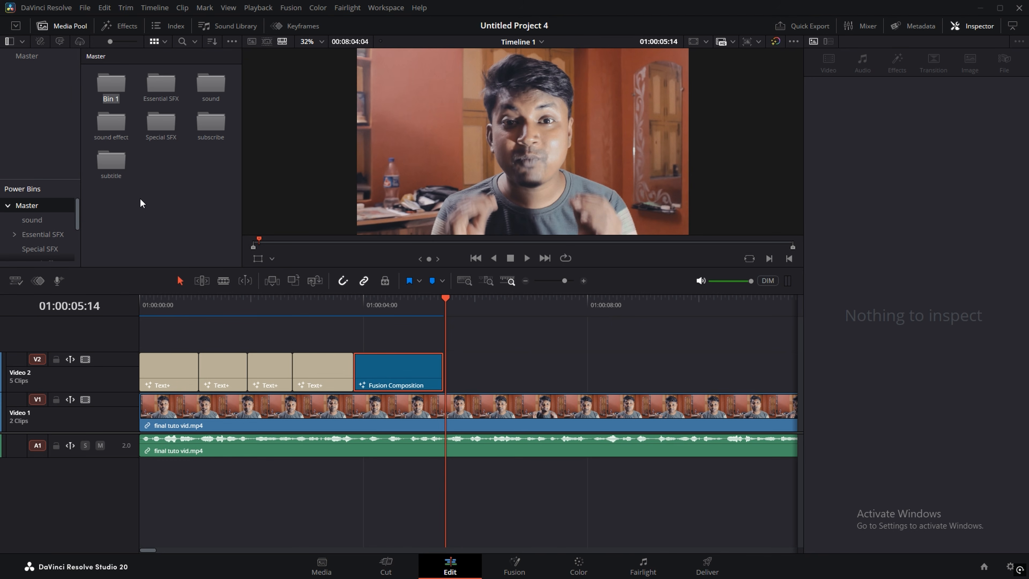
{"action": "type", "text": "Image Animation"}
{"action": "key", "text": "Return"}
{"action": "double_click", "coordinate": [103, 85]}
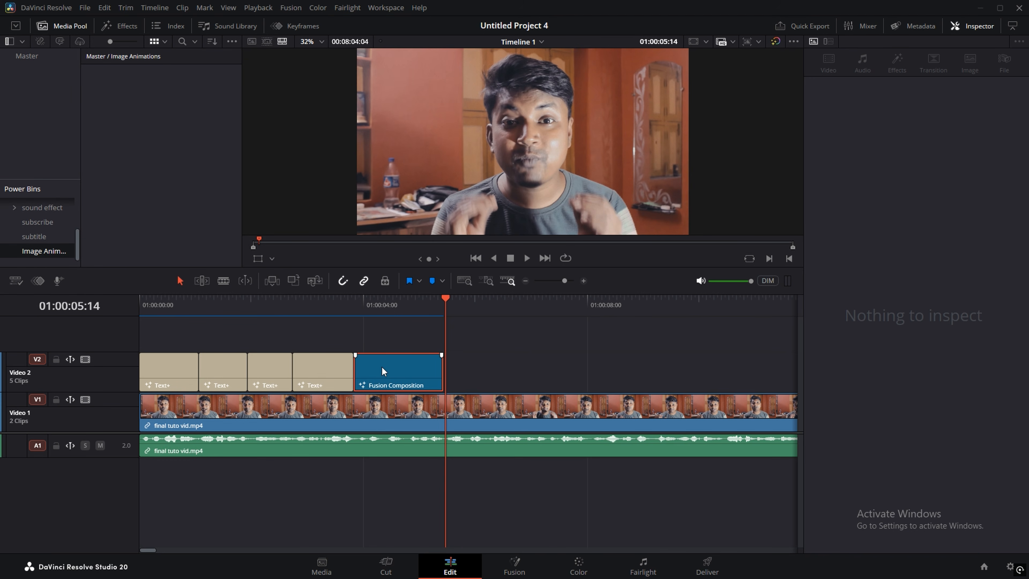
{"action": "left_click_drag", "start_coordinate": [381, 365], "coordinate": [103, 108]}
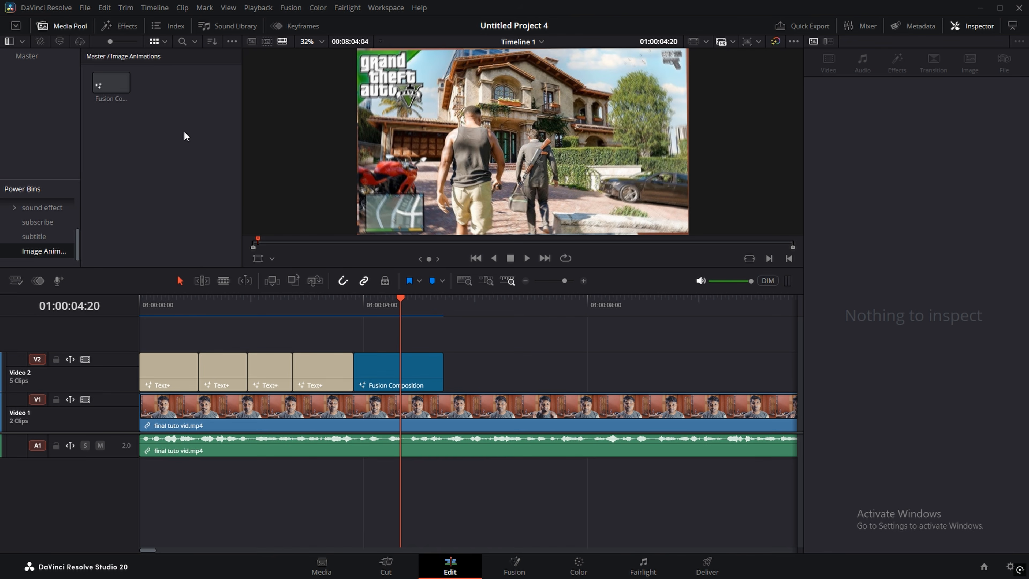
Step: Drop the saved composition later on V2, extend it about 22 frames, and open it in Fusion
{"action": "left_click_drag", "start_coordinate": [101, 81], "coordinate": [465, 371]}
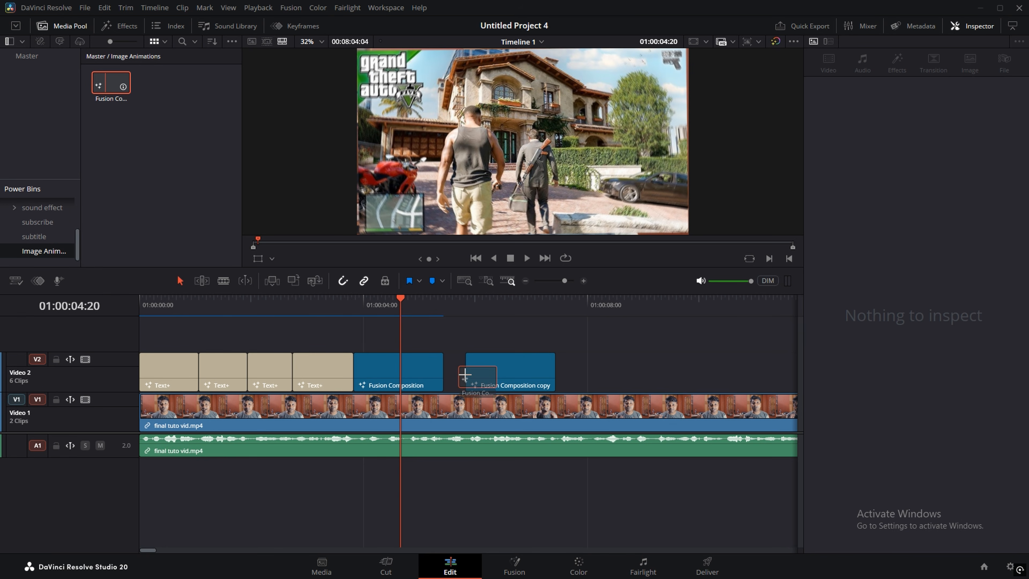
{"action": "left_click_drag", "start_coordinate": [552, 368], "coordinate": [593, 373]}
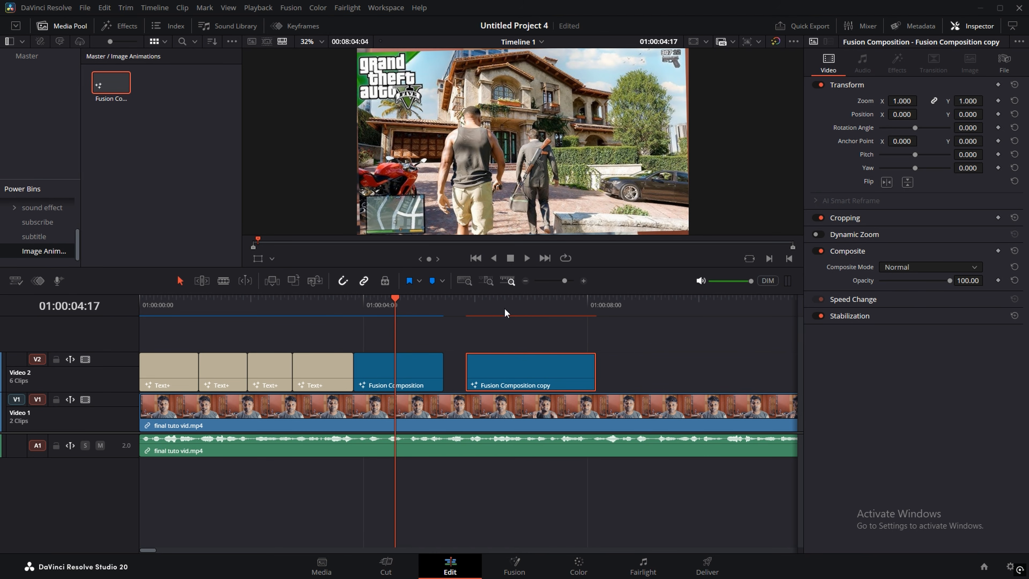
{"action": "left_click", "coordinate": [522, 301]}
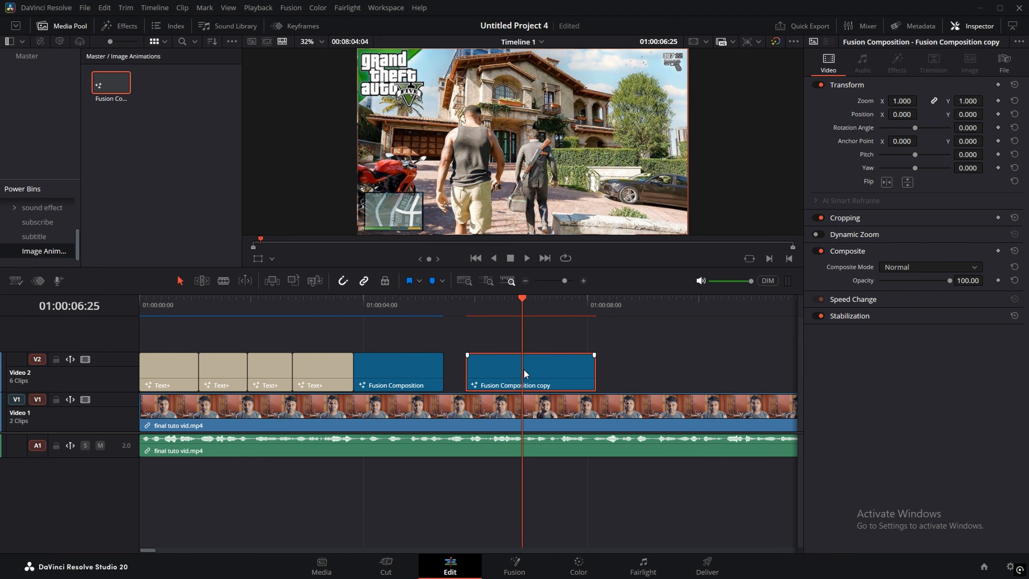
{"action": "right_click", "coordinate": [524, 369]}
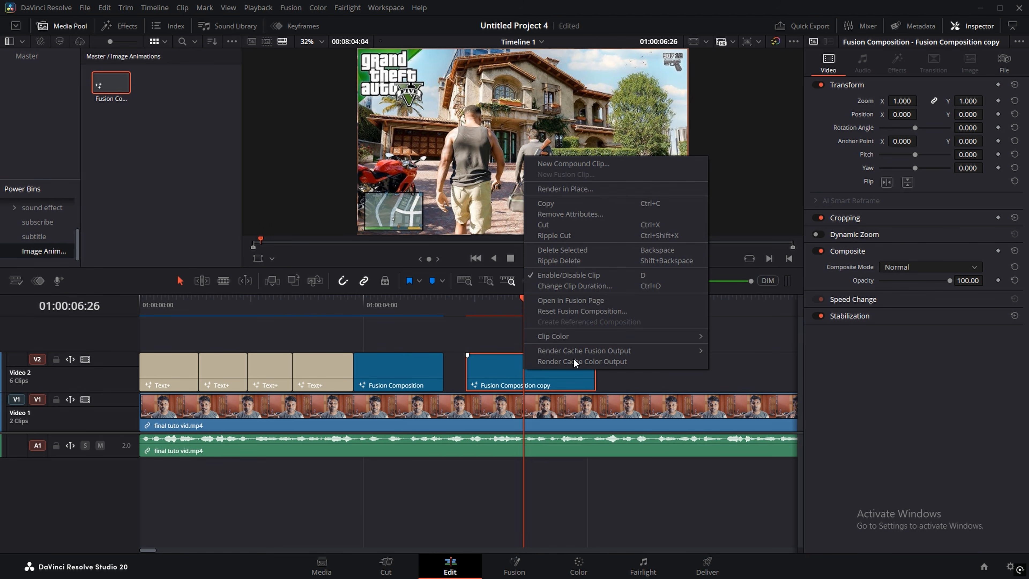
{"action": "left_click", "coordinate": [567, 300]}
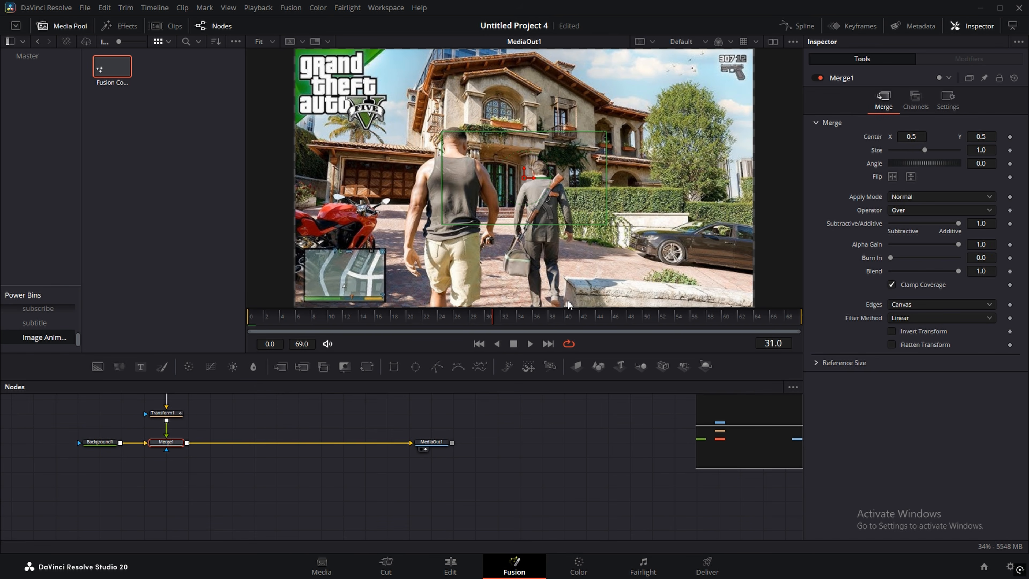
Step: Add the Horror Thumbnail image from the Master bin as a new media node
{"action": "left_click_drag", "start_coordinate": [271, 448], "coordinate": [390, 490]}
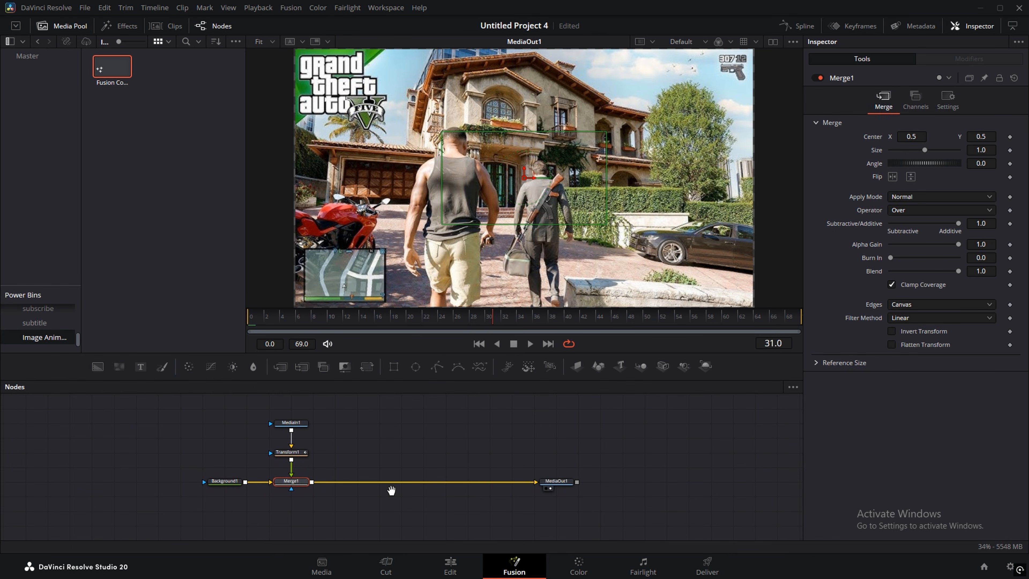
{"action": "left_click", "coordinate": [291, 423]}
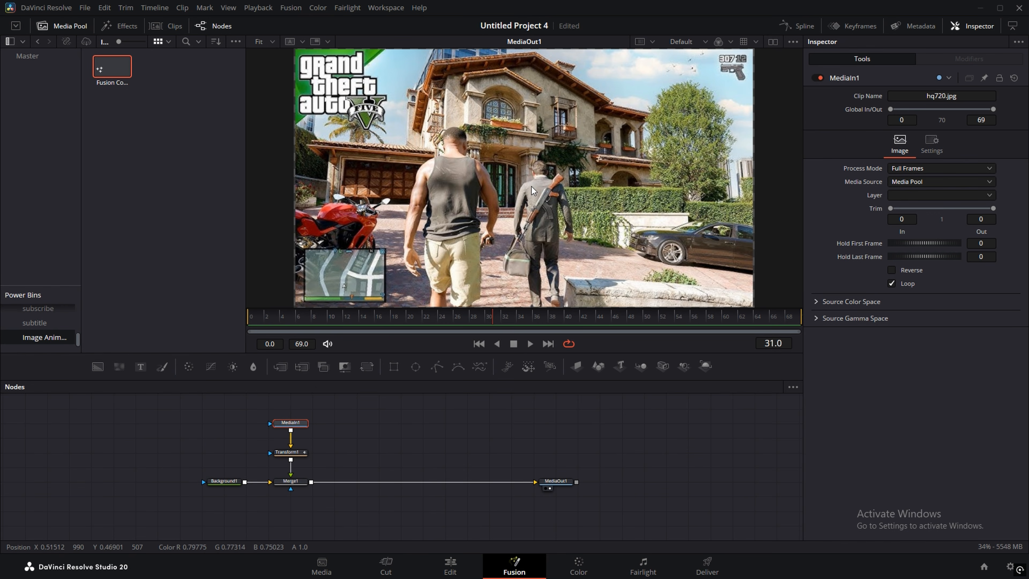
{"action": "left_click", "coordinate": [53, 25]}
{"action": "left_click", "coordinate": [54, 25]}
{"action": "left_click", "coordinate": [33, 57]}
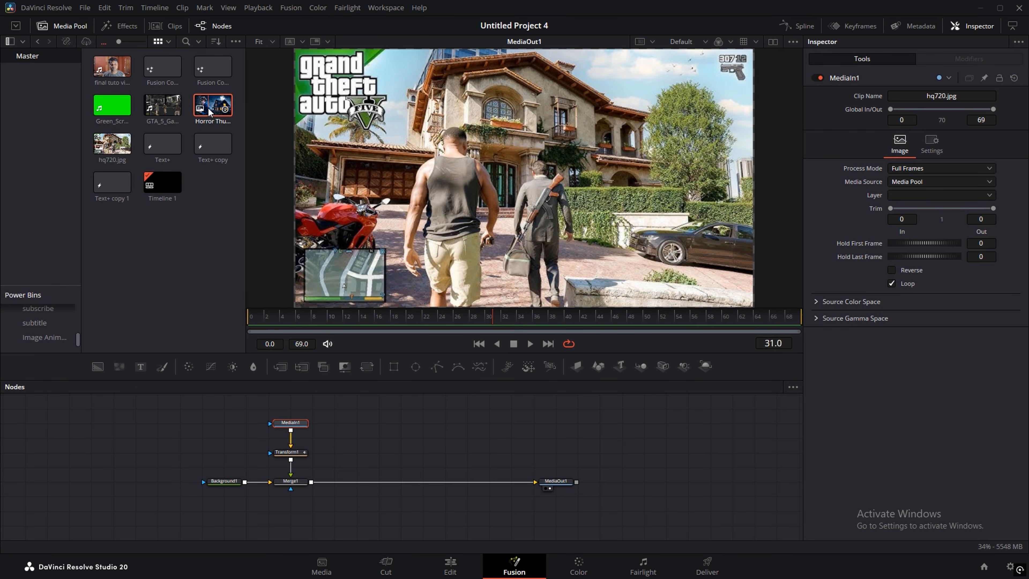
{"action": "left_click_drag", "start_coordinate": [207, 106], "coordinate": [359, 431]}
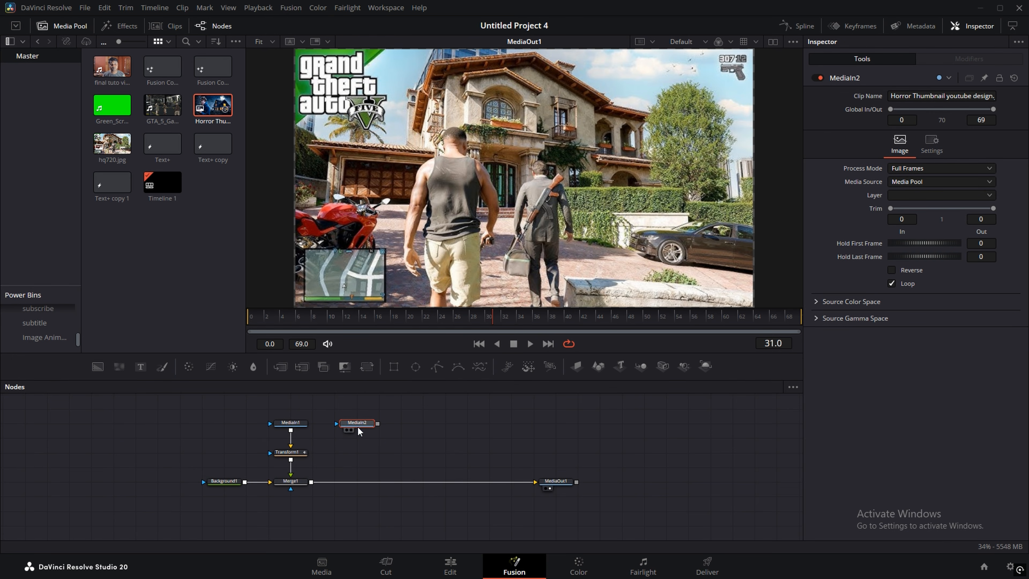
Step: Delete the hq720.jpg MediaIn1 node, wire MediaIn2 into Transform1, and check the animation
{"action": "left_click", "coordinate": [292, 425]}
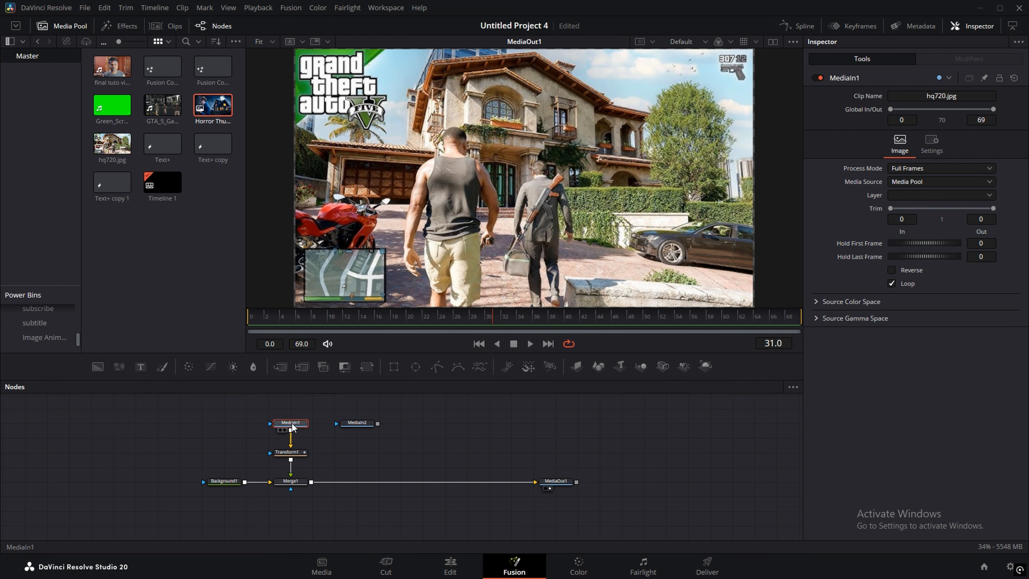
{"action": "key", "text": "Delete"}
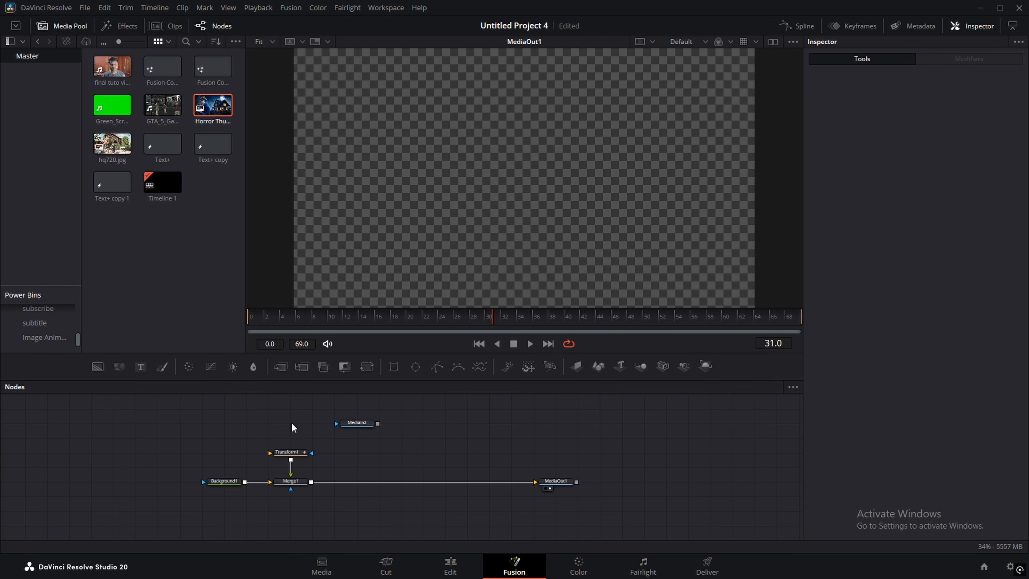
{"action": "left_click_drag", "start_coordinate": [367, 423], "coordinate": [291, 450]}
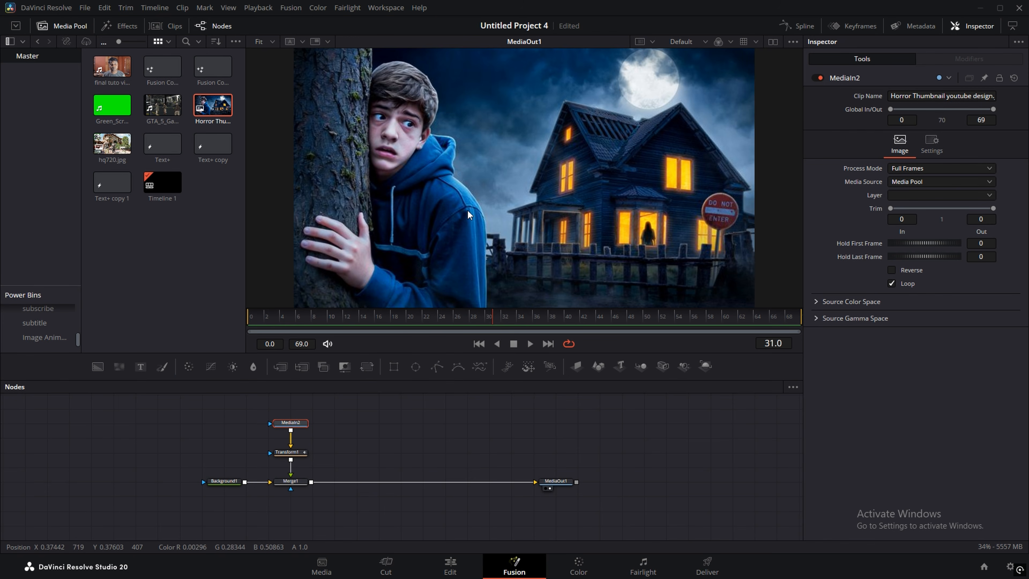
{"action": "left_click", "coordinate": [309, 320]}
{"action": "left_click_drag", "start_coordinate": [309, 319], "coordinate": [545, 325]}
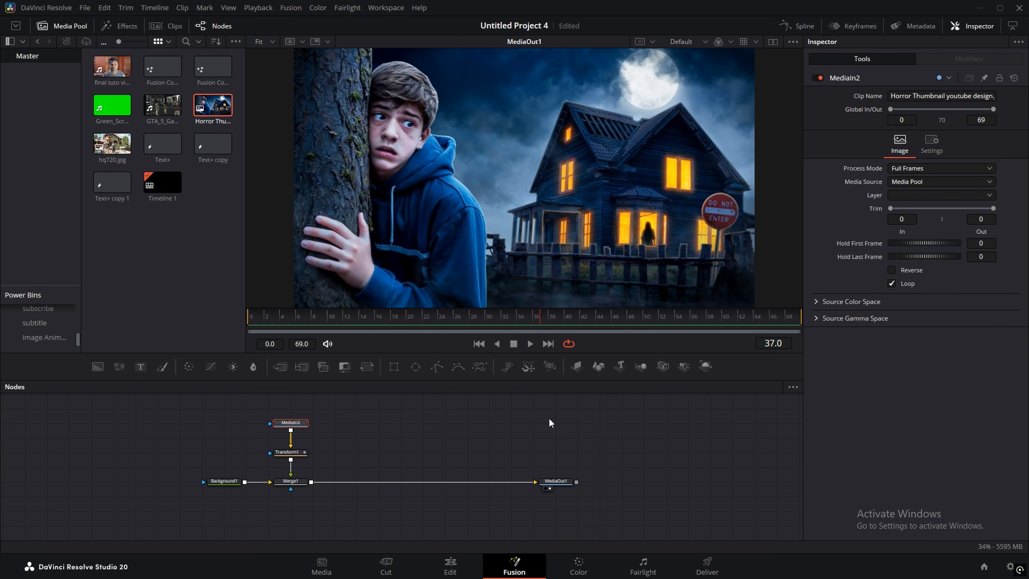
{"action": "left_click", "coordinate": [437, 572]}
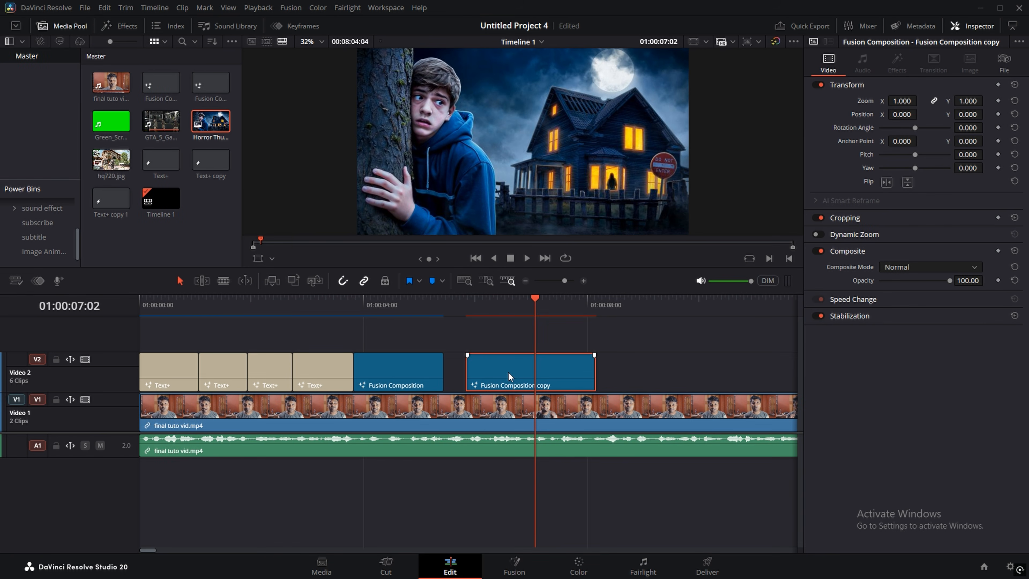
Step: Delete the Fusion Composition copy from the timeline
{"action": "key", "text": "Delete"}
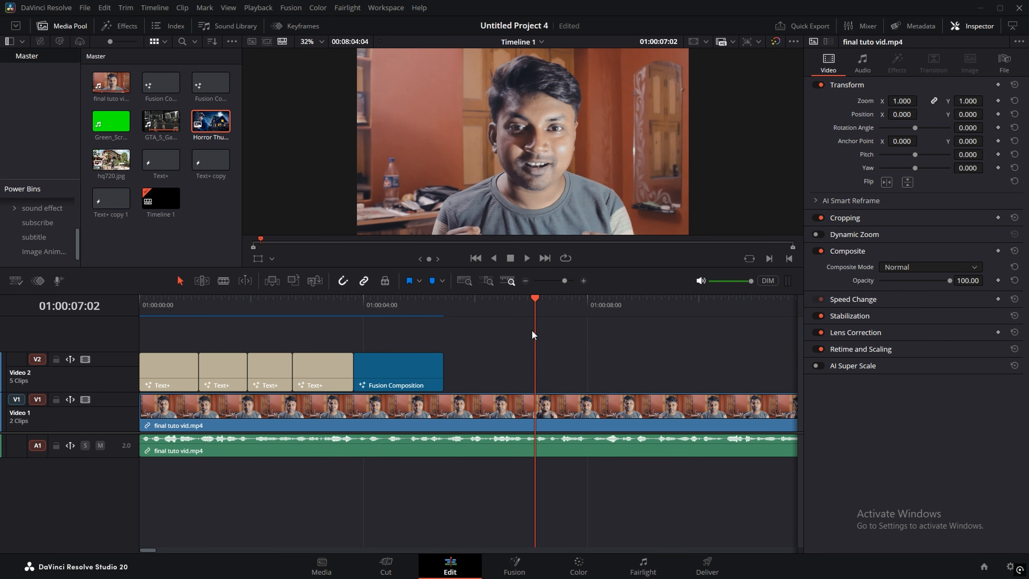
{"action": "scroll", "coordinate": [438, 360], "scroll_direction": "right", "scroll_amount": 2}
{"action": "scroll", "coordinate": [438, 360], "scroll_direction": "right", "scroll_amount": 2}
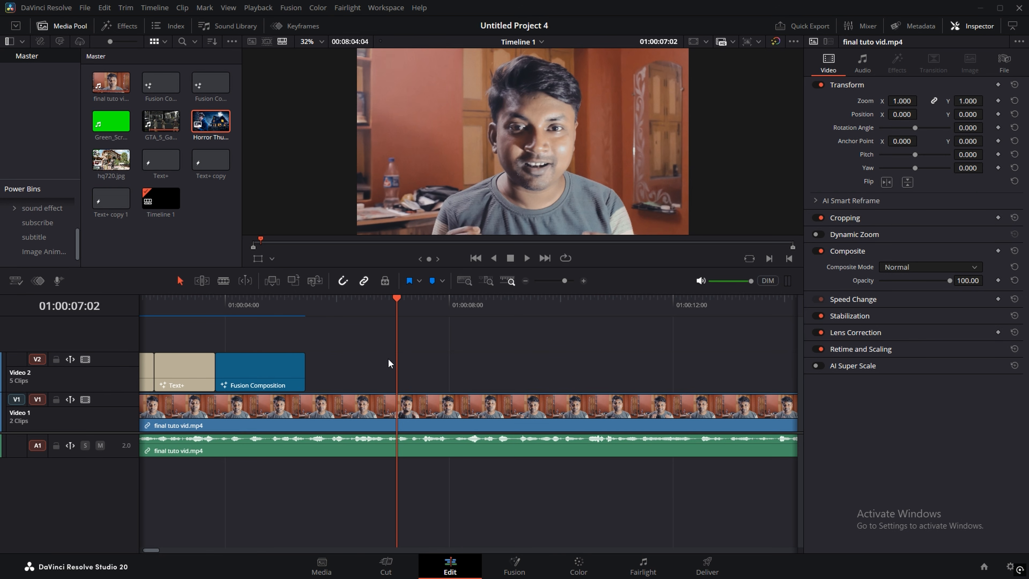
{"action": "scroll", "coordinate": [324, 345], "scroll_direction": "left", "scroll_amount": 4}
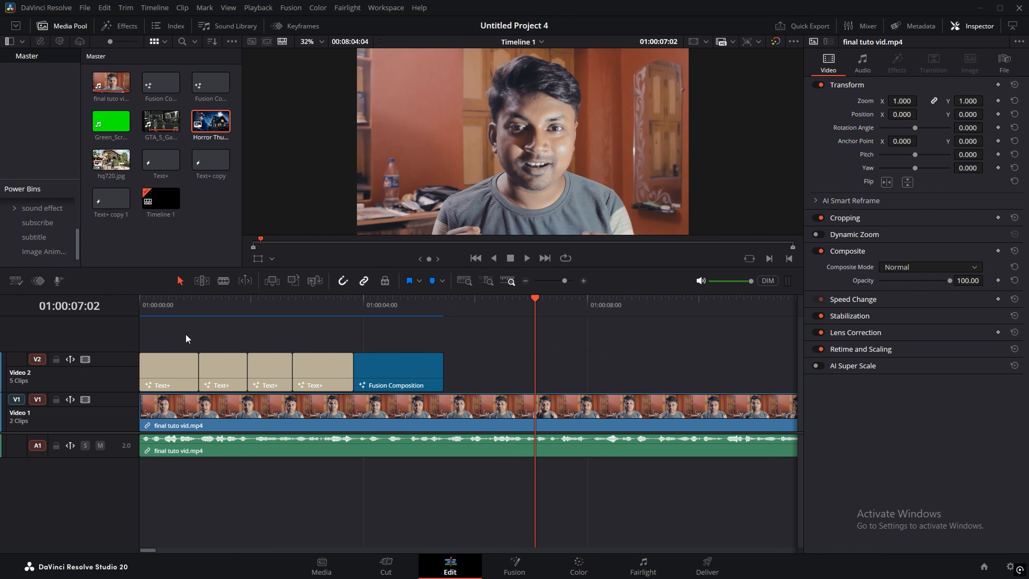
Step: Drop an Adjustment Clip from the Effects library onto Video 2 right after the Fusion Composition
{"action": "left_click", "coordinate": [129, 26]}
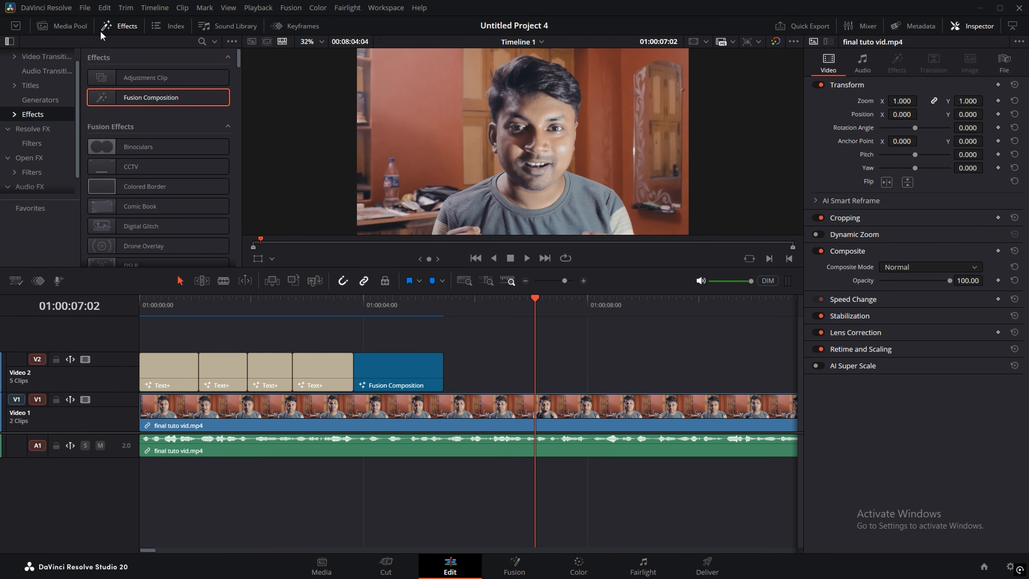
{"action": "left_click_drag", "start_coordinate": [113, 81], "coordinate": [444, 376]}
{"action": "left_click", "coordinate": [543, 308]}
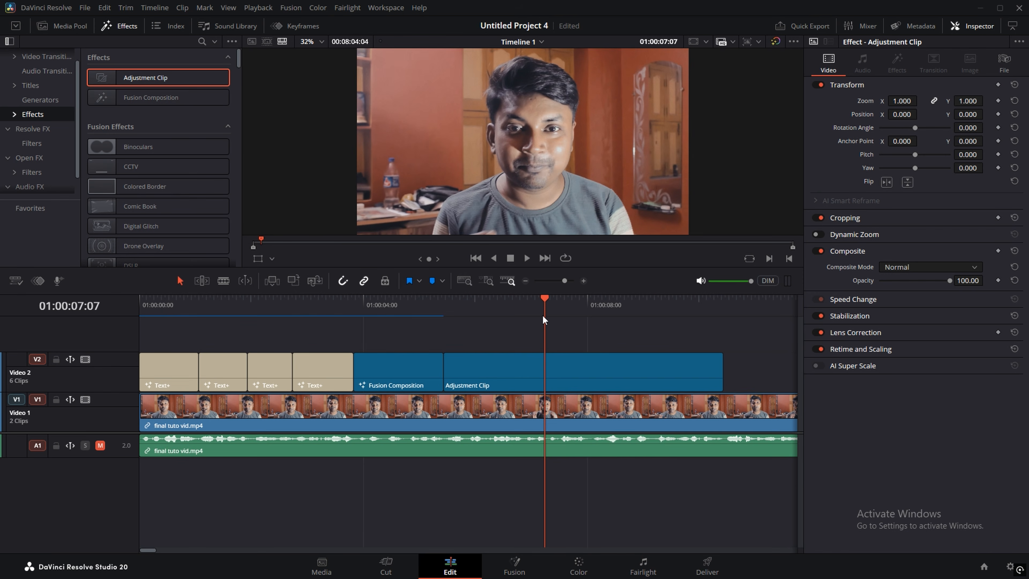
Step: Preview the Adjustment Clip and trim its end to 01:00:07:11
{"action": "left_click_drag", "start_coordinate": [543, 317], "coordinate": [442, 322]}
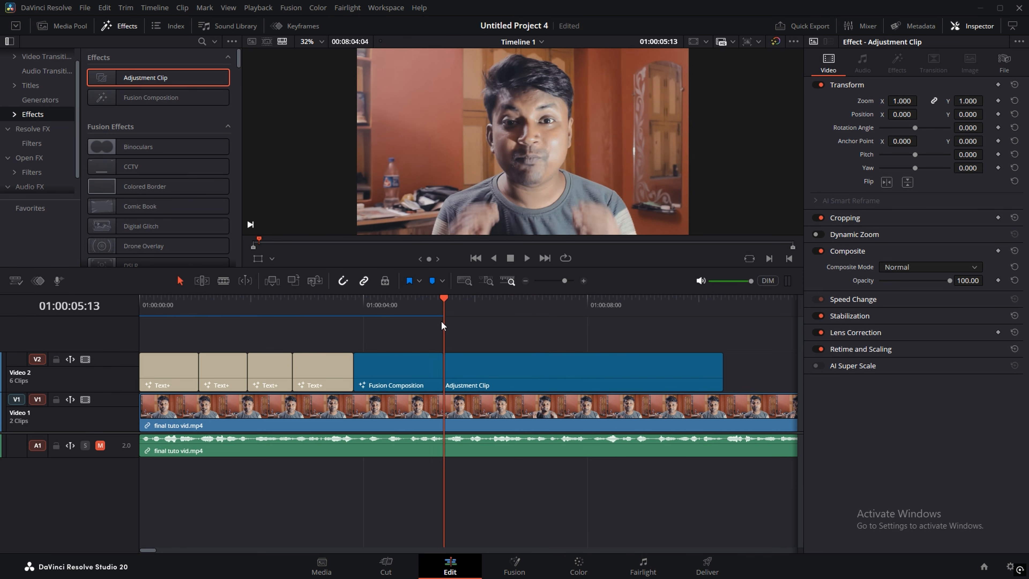
{"action": "key", "text": "space"}
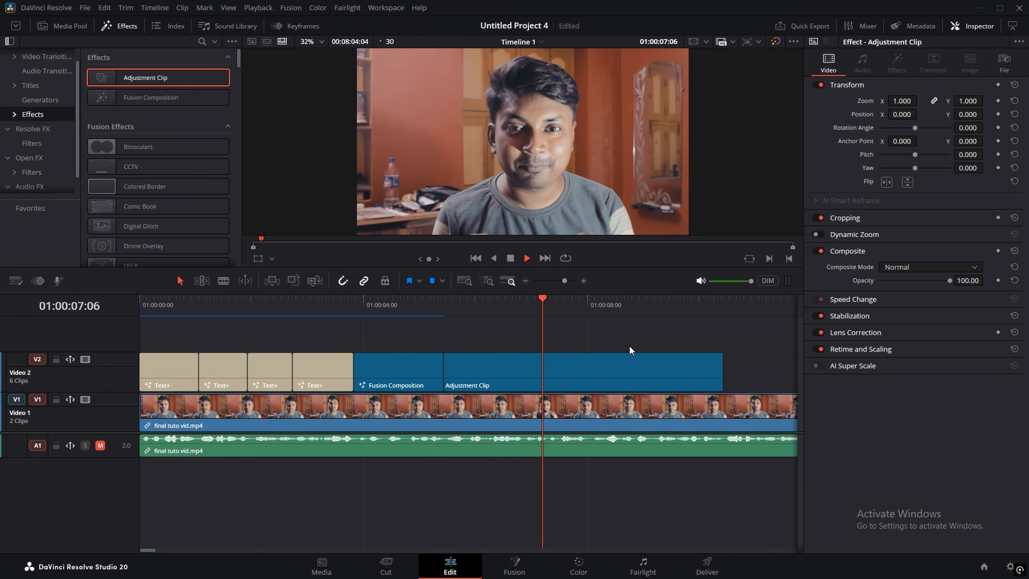
{"action": "key", "text": "space"}
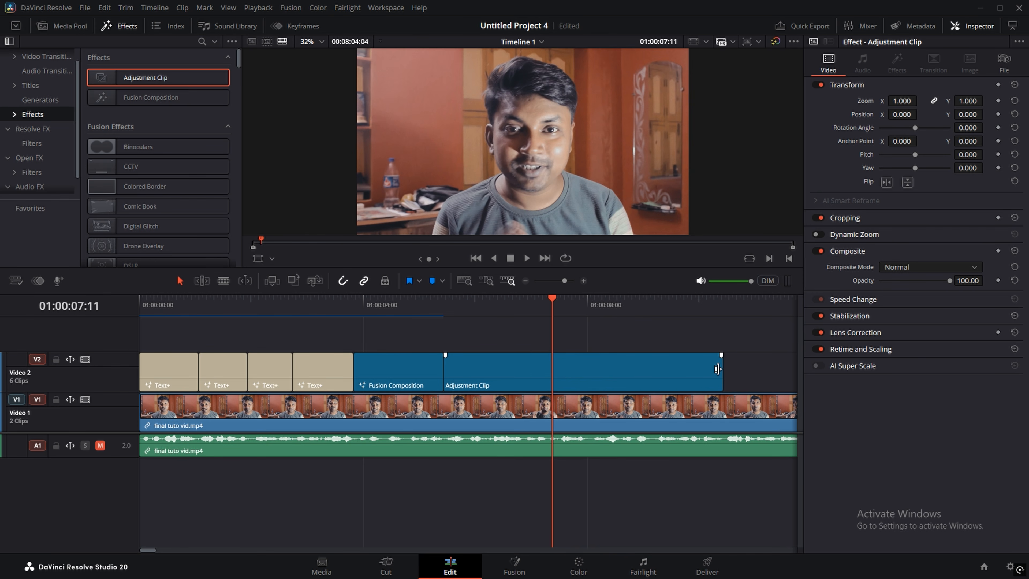
{"action": "left_click_drag", "start_coordinate": [721, 369], "coordinate": [524, 375]}
{"action": "left_click", "coordinate": [518, 384]}
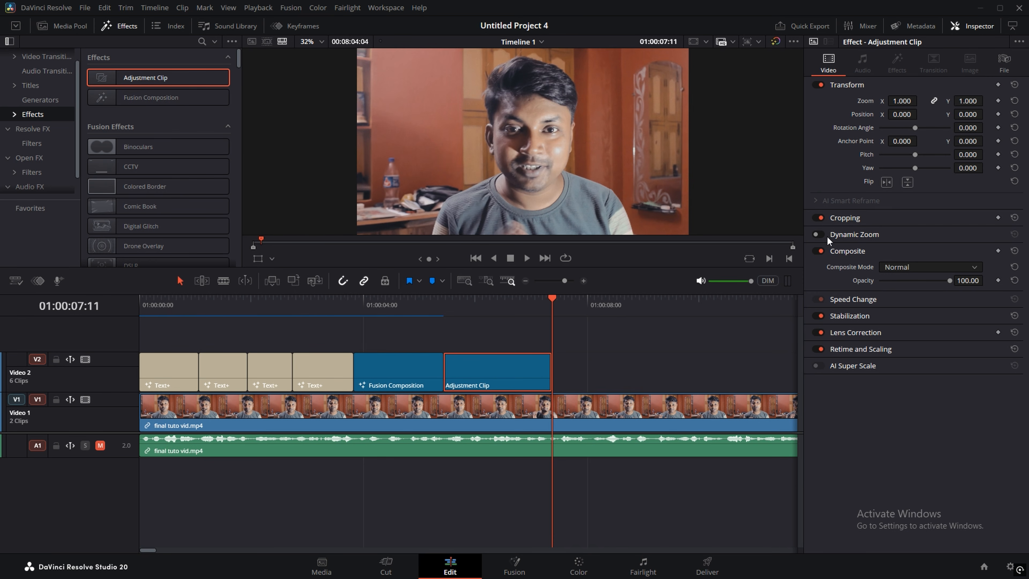
{"action": "left_click", "coordinate": [818, 234]}
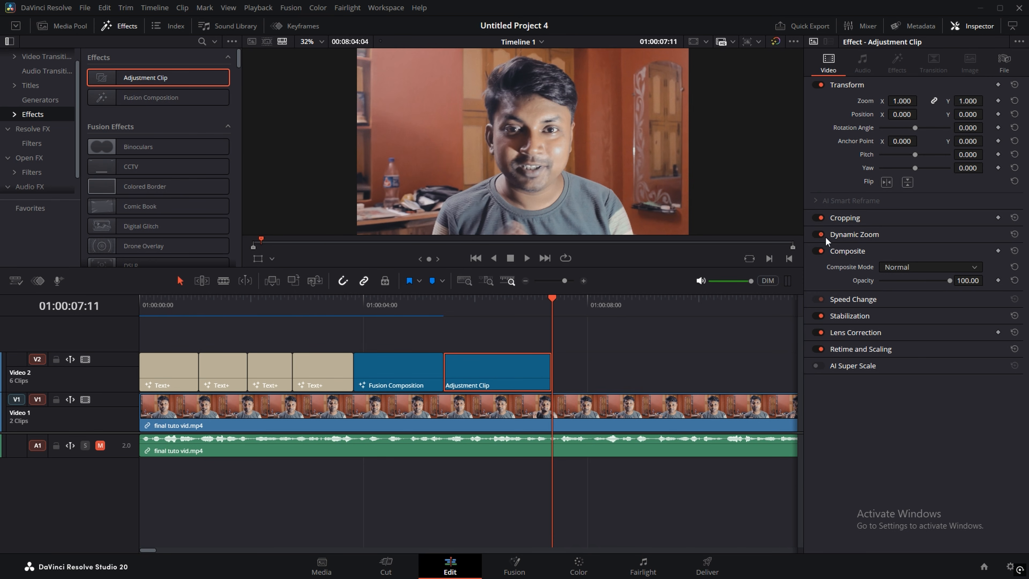
{"action": "left_click", "coordinate": [851, 234]}
{"action": "left_click", "coordinate": [444, 310]}
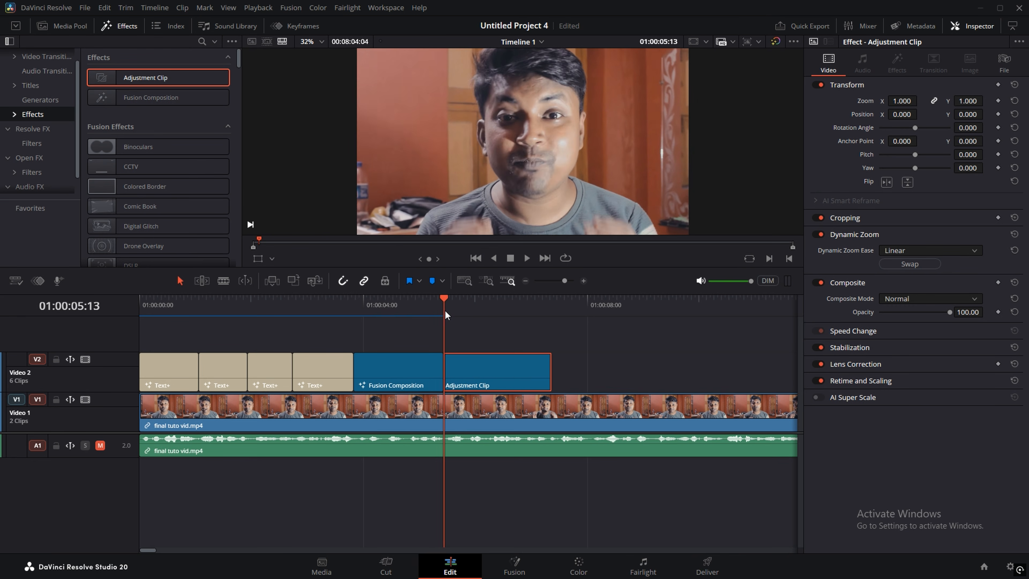
{"action": "key", "text": "space"}
{"action": "key", "text": "space"}
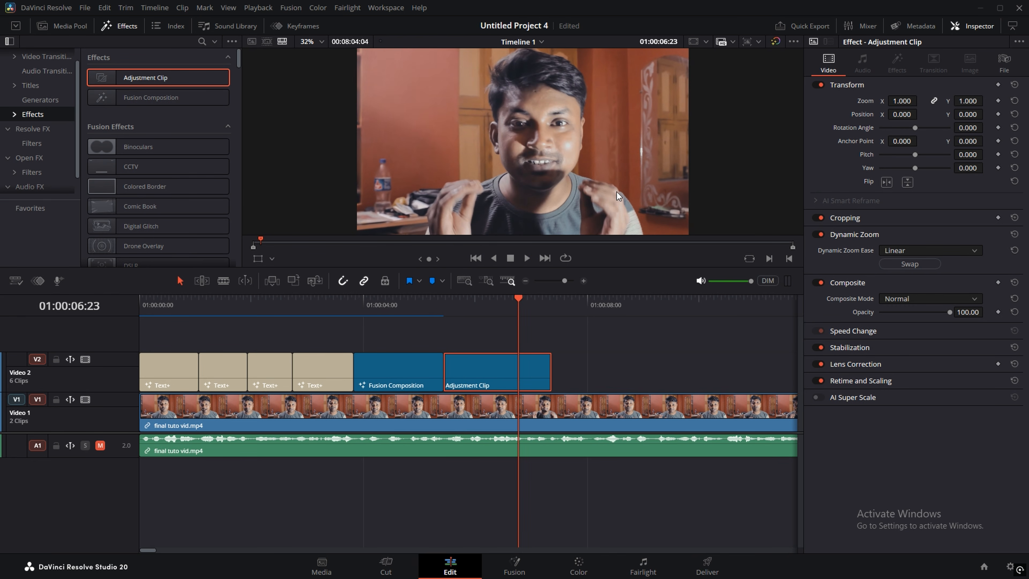
{"action": "left_click", "coordinate": [909, 265]}
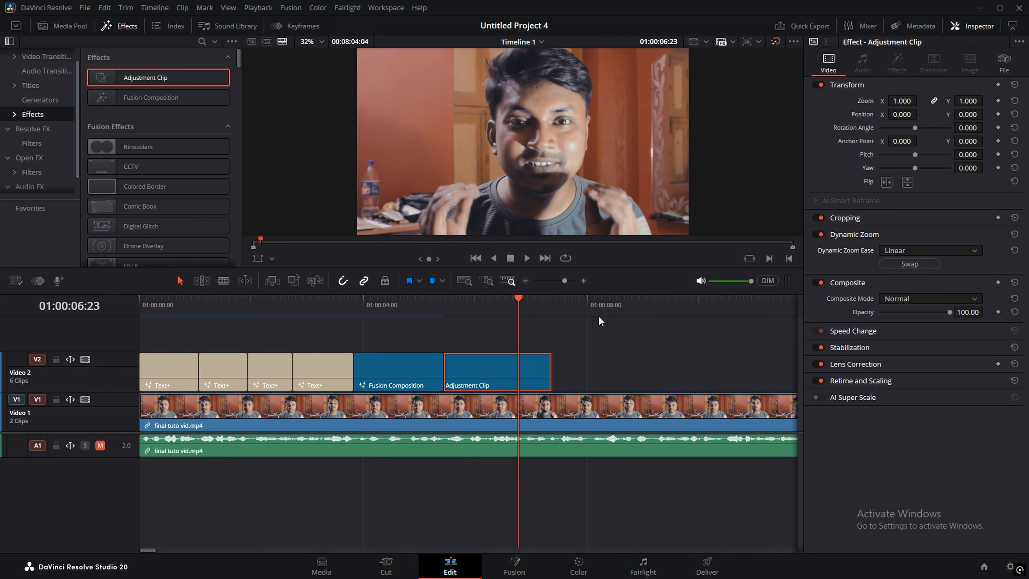
{"action": "left_click", "coordinate": [444, 310]}
{"action": "key", "text": "space"}
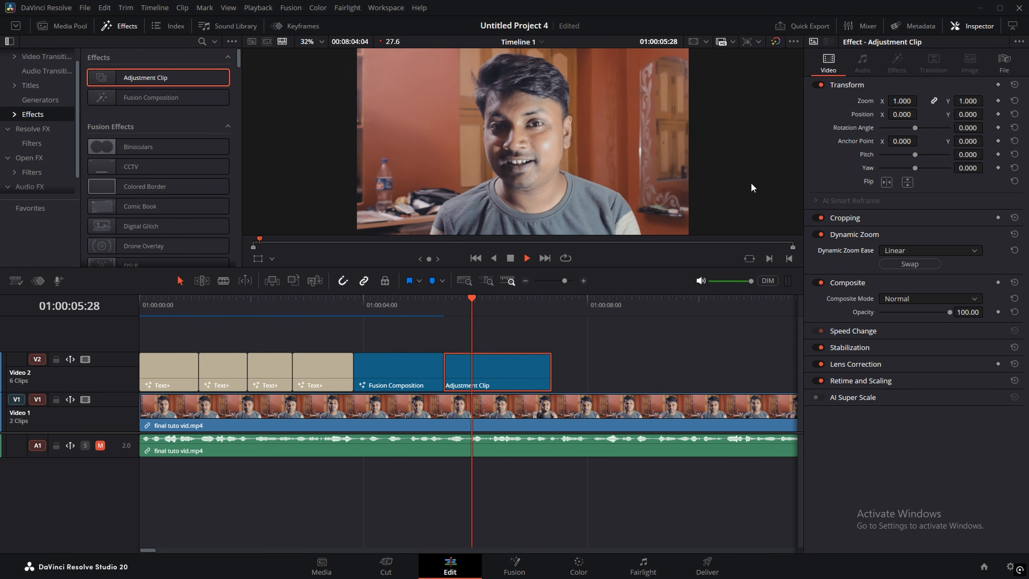
{"action": "key", "text": "space"}
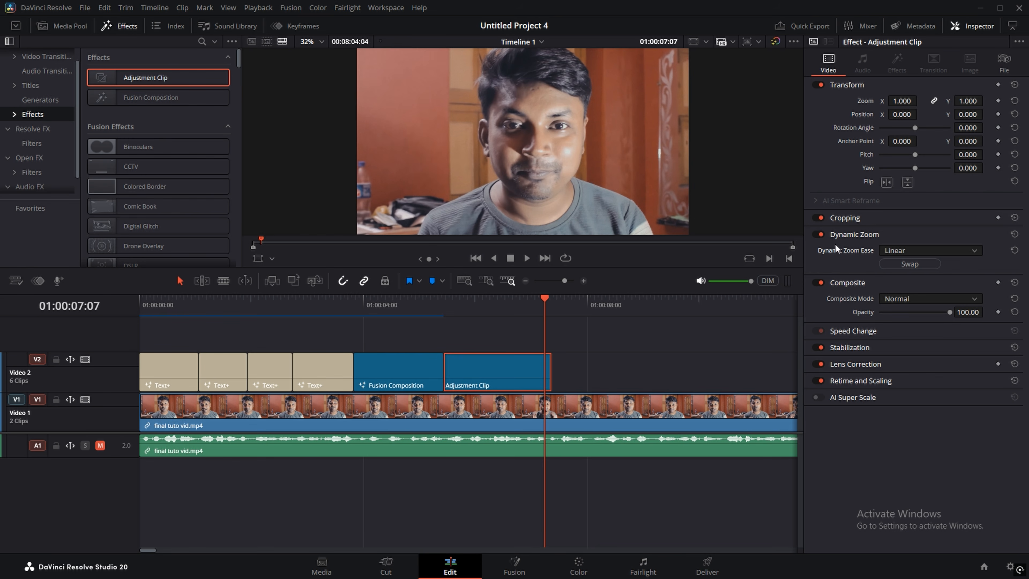
{"action": "left_click", "coordinate": [818, 235]}
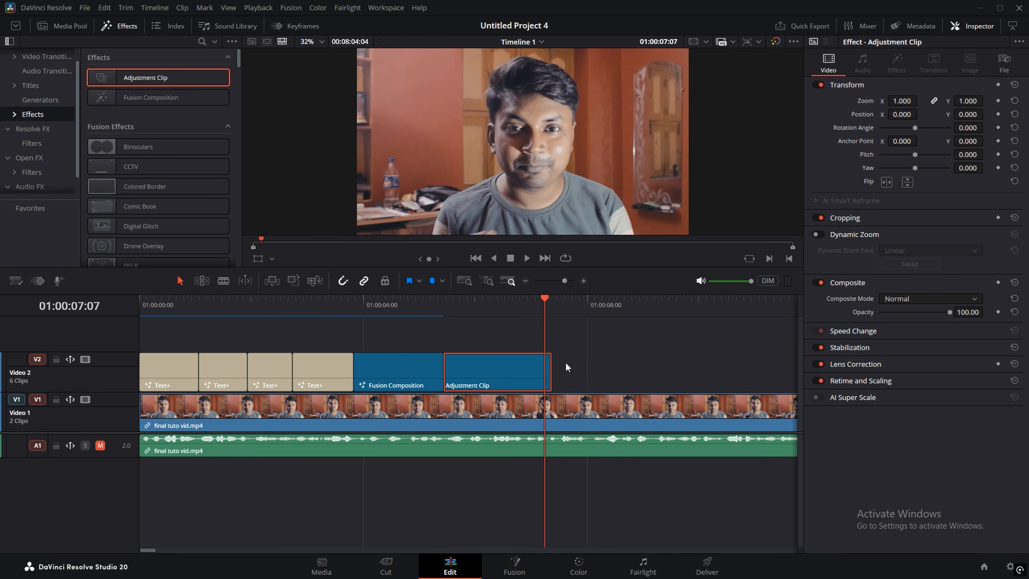
{"action": "left_click_drag", "start_coordinate": [514, 320], "coordinate": [444, 324]}
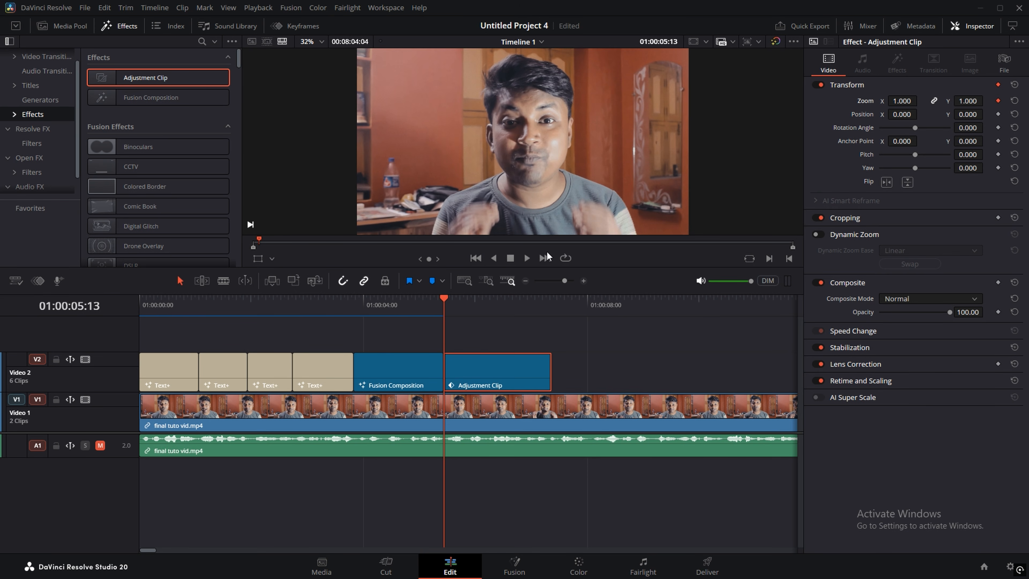
Step: Keyframe the Adjustment Clip's zoom up to 1.120 near its end at 01:00:07:07
{"action": "left_click_drag", "start_coordinate": [444, 308], "coordinate": [553, 314]}
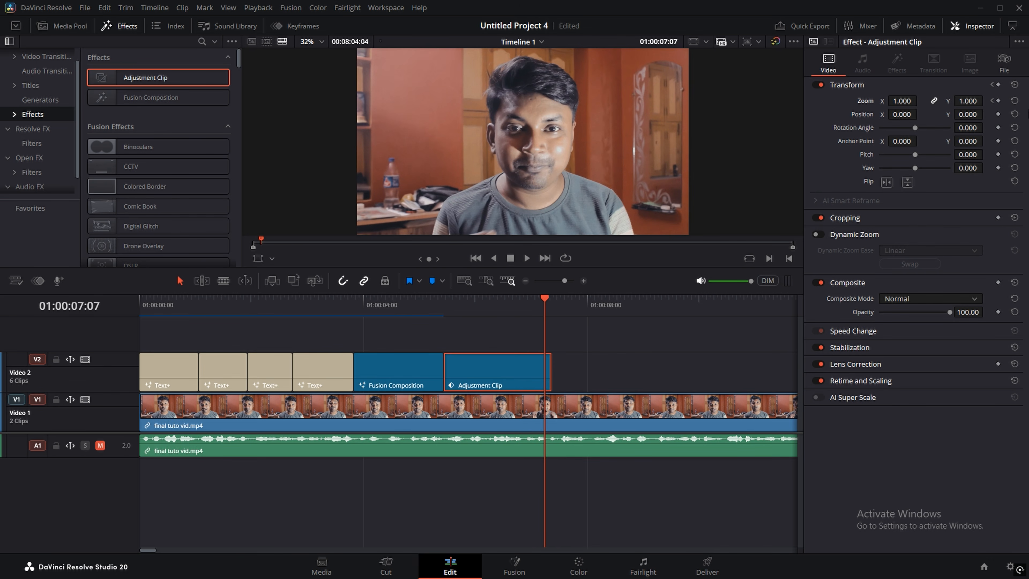
{"action": "left_click", "coordinate": [998, 101]}
{"action": "left_click_drag", "start_coordinate": [964, 101], "coordinate": [997, 101]}
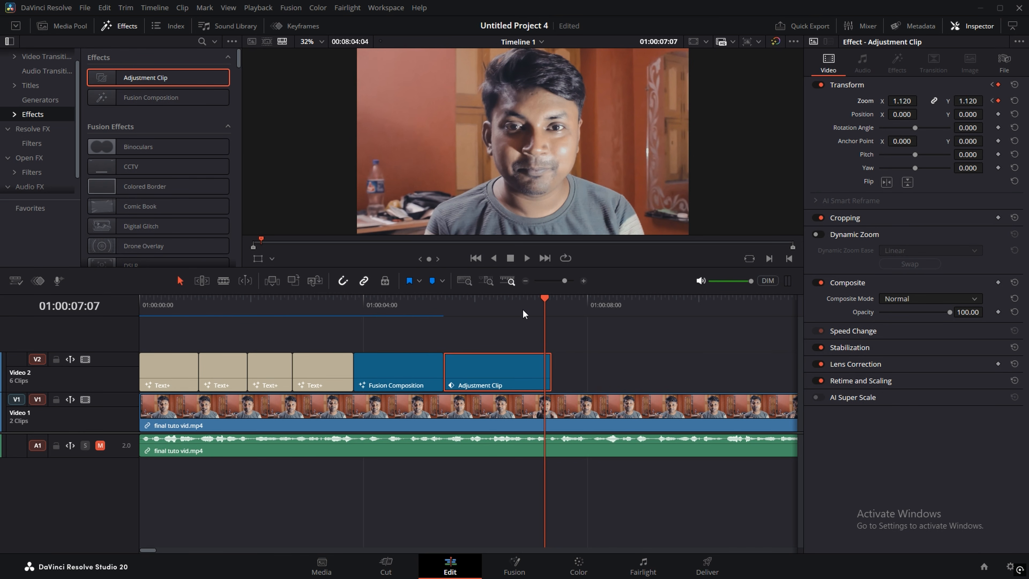
Step: Preview the zoom punch-in, then add a second short Adjustment Clip on Video 2
{"action": "left_click_drag", "start_coordinate": [523, 310], "coordinate": [444, 314]}
{"action": "key", "text": "space"}
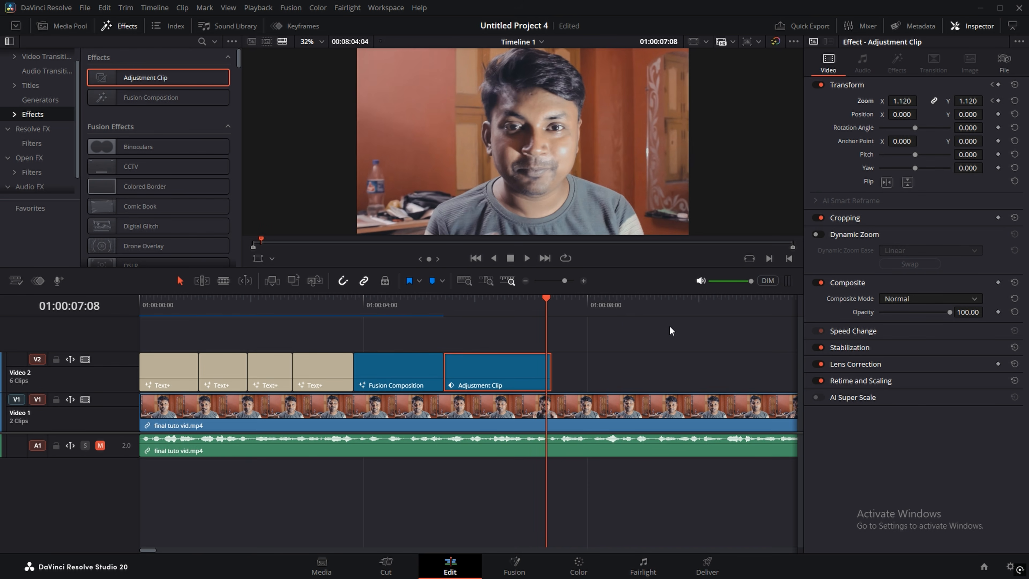
{"action": "key", "text": "space"}
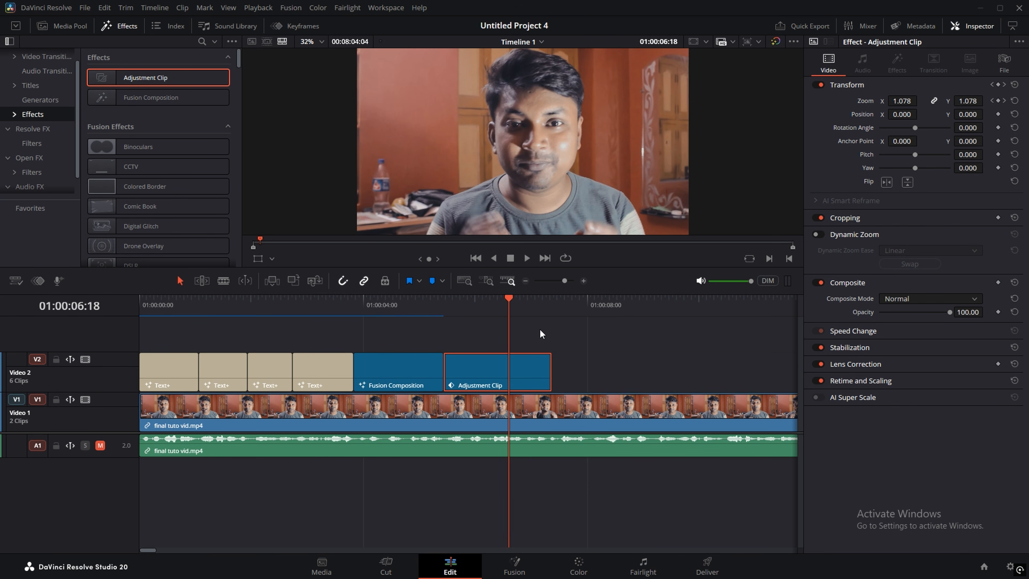
{"action": "left_click_drag", "start_coordinate": [141, 78], "coordinate": [564, 376]}
{"action": "left_click_drag", "start_coordinate": [564, 377], "coordinate": [556, 376]}
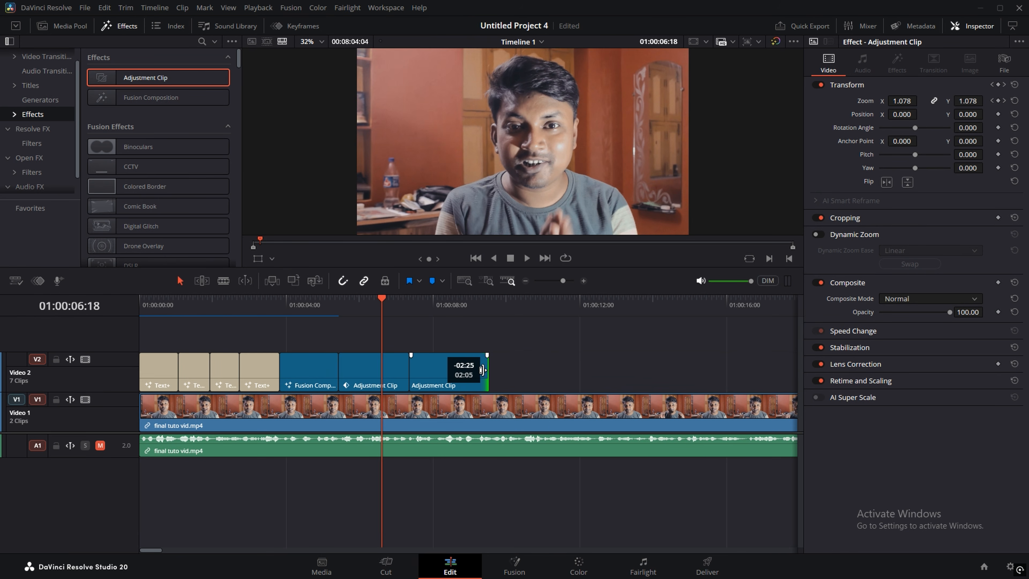
Step: Finish trimming the second Adjustment Clip and go to its start
{"action": "left_click_drag", "start_coordinate": [482, 369], "coordinate": [486, 369]}
{"action": "left_click", "coordinate": [440, 301]}
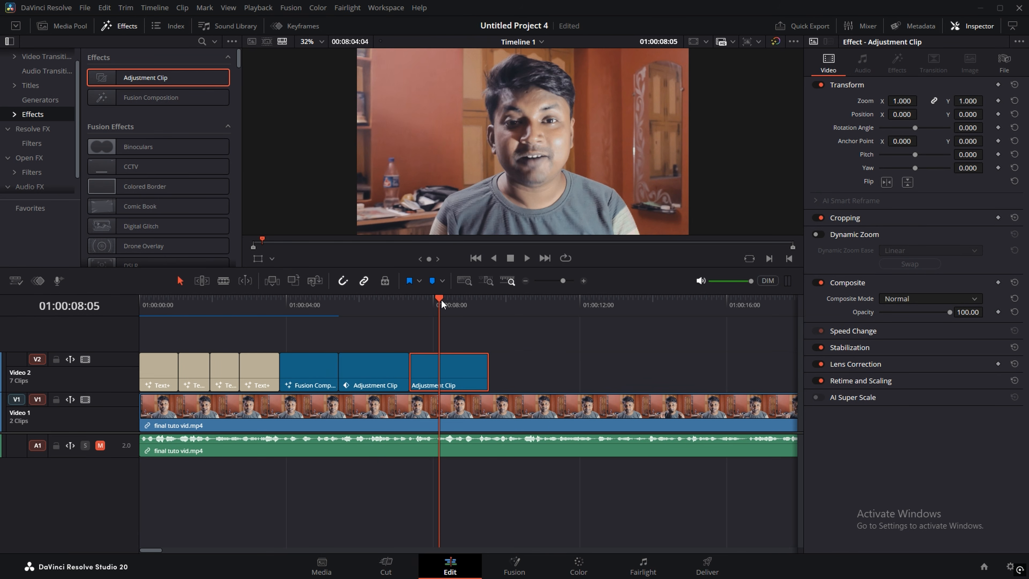
{"action": "left_click_drag", "start_coordinate": [440, 300], "coordinate": [411, 314]}
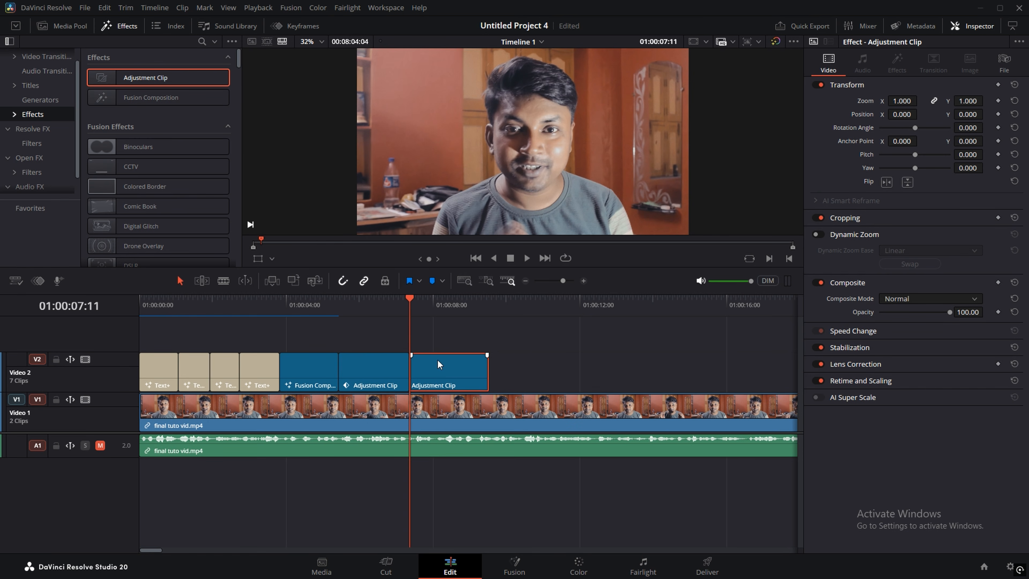
Step: Keyframe its zoom from 1.110 at 01:00:07:11 down to 1.000 at 01:00:09:10, then preview
{"action": "left_click", "coordinate": [998, 101]}
{"action": "left_click_drag", "start_coordinate": [410, 309], "coordinate": [481, 309]}
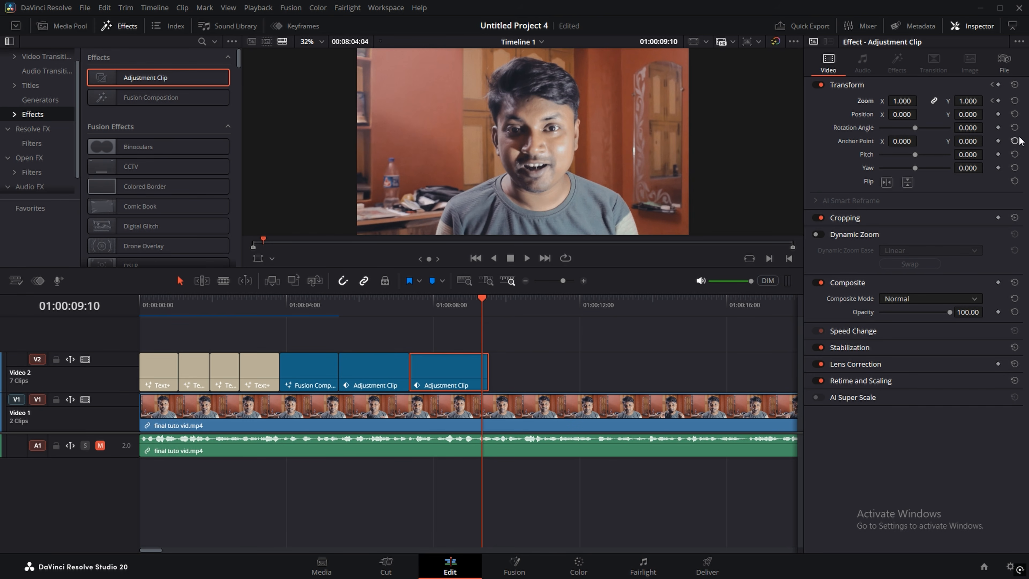
{"action": "left_click", "coordinate": [998, 101]}
{"action": "left_click", "coordinate": [992, 100]}
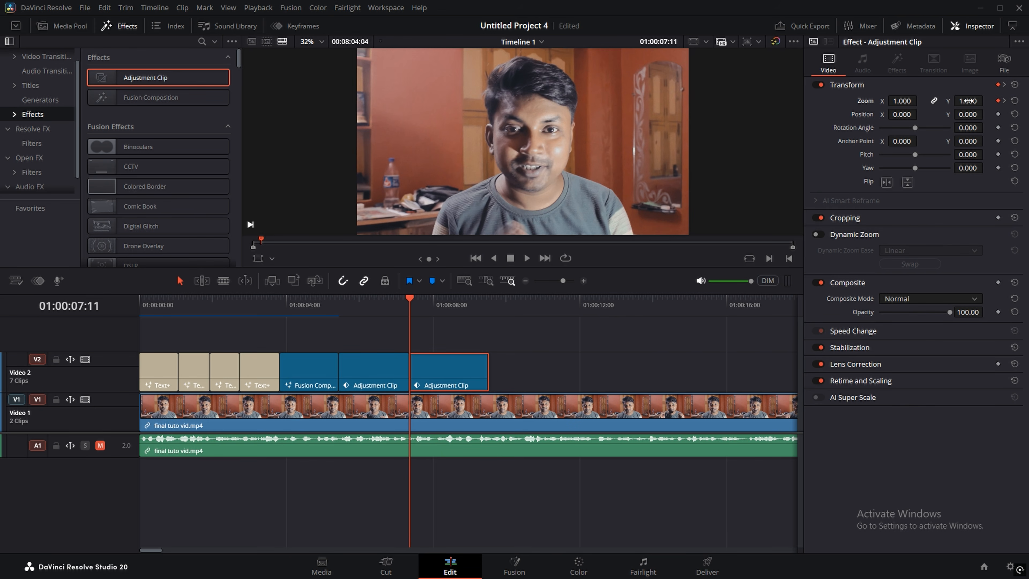
{"action": "left_click_drag", "start_coordinate": [967, 100], "coordinate": [994, 100]}
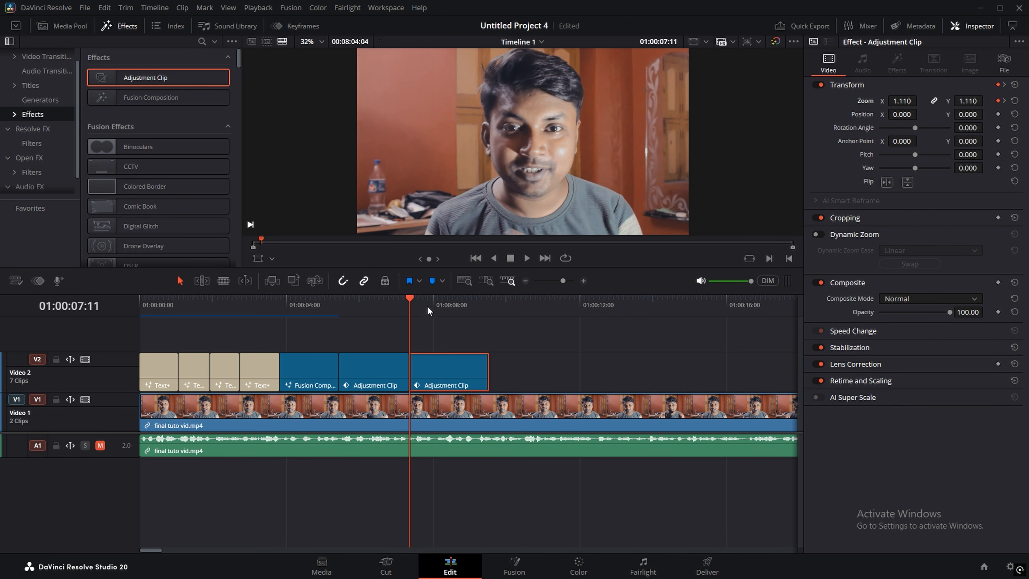
{"action": "key", "text": "space"}
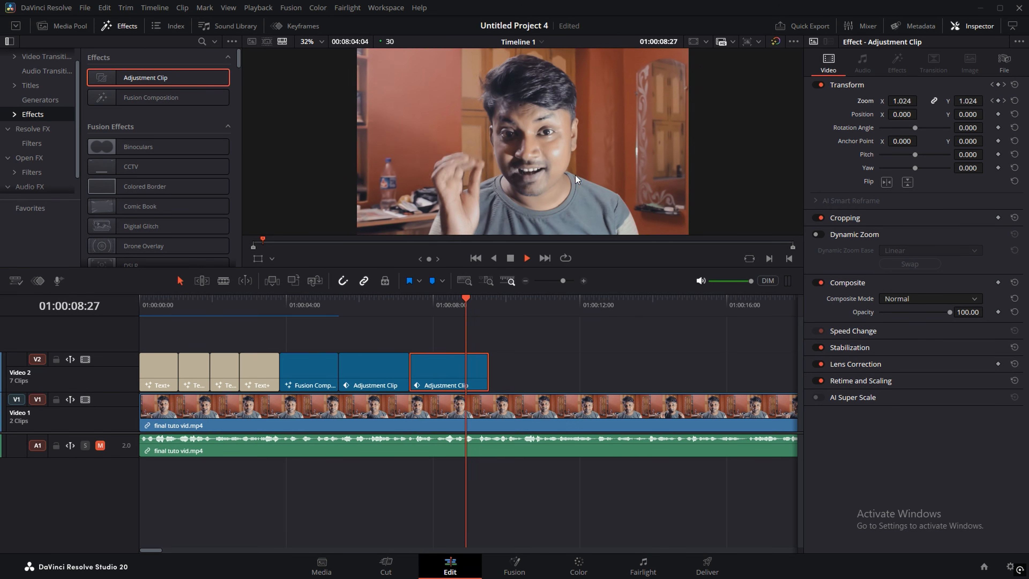
{"action": "key", "text": "space"}
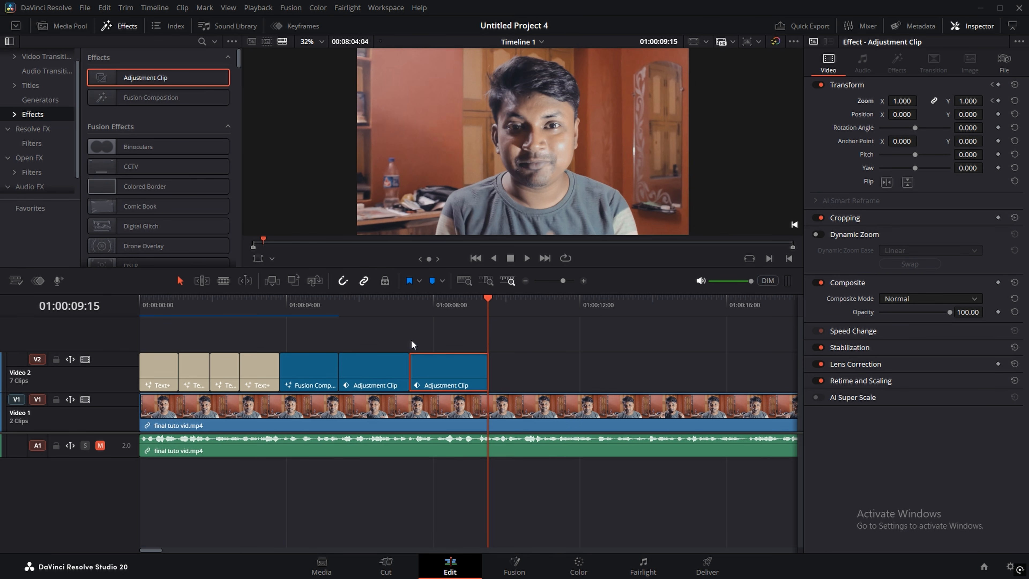
Step: Select the middle adjustment clip at 01:00:06:05 and show its keyframes
{"action": "left_click", "coordinate": [365, 310]}
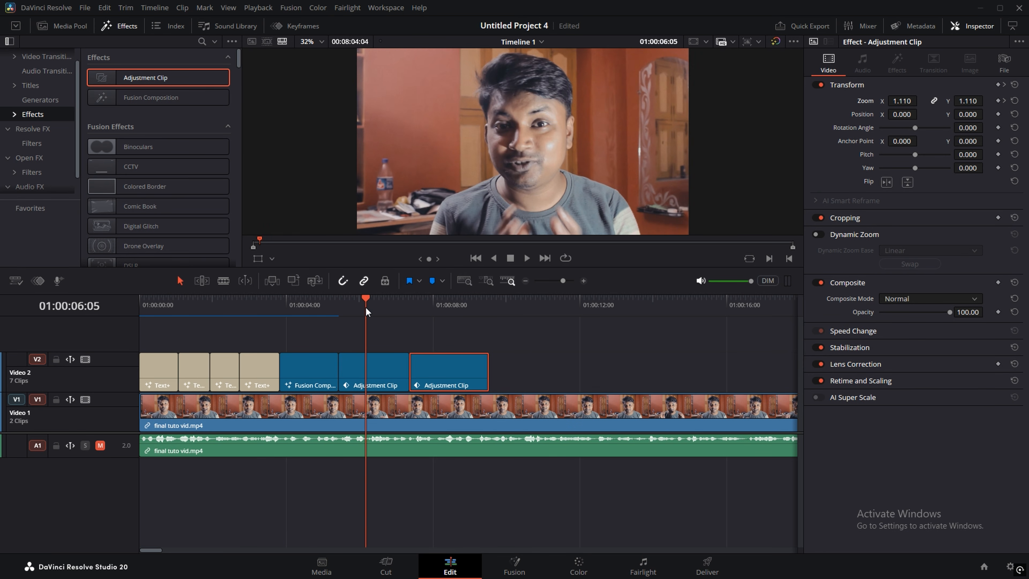
{"action": "left_click", "coordinate": [371, 372]}
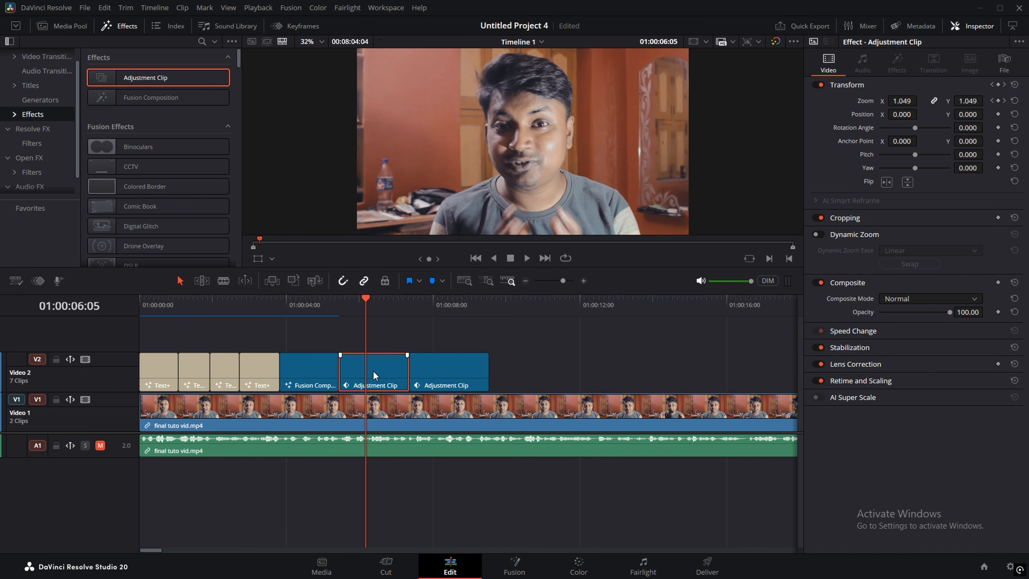
{"action": "left_click", "coordinate": [300, 25]}
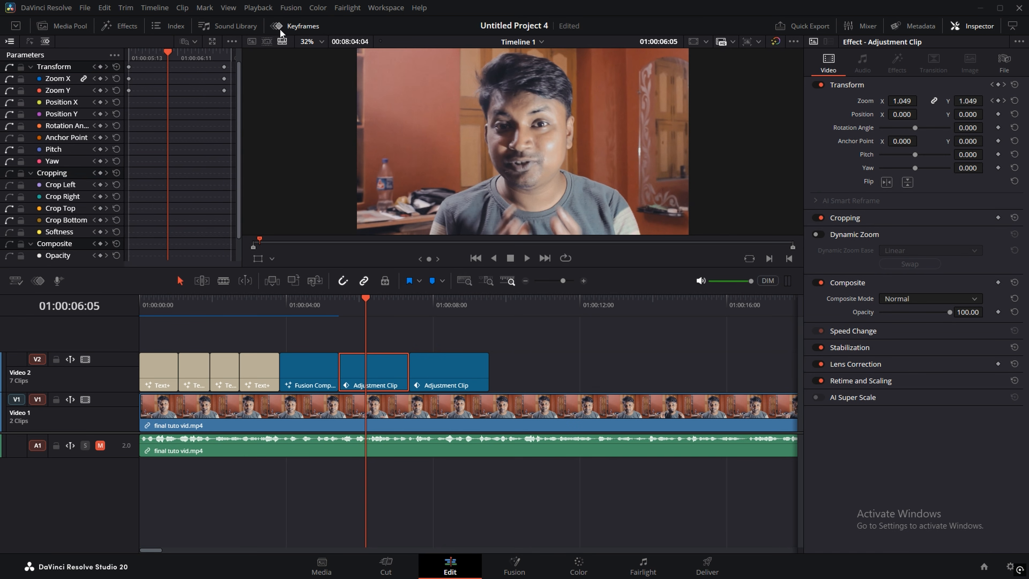
Step: Apply Ease In and Out to all zoom keyframes on the middle adjustment clip
{"action": "left_click", "coordinate": [213, 40]}
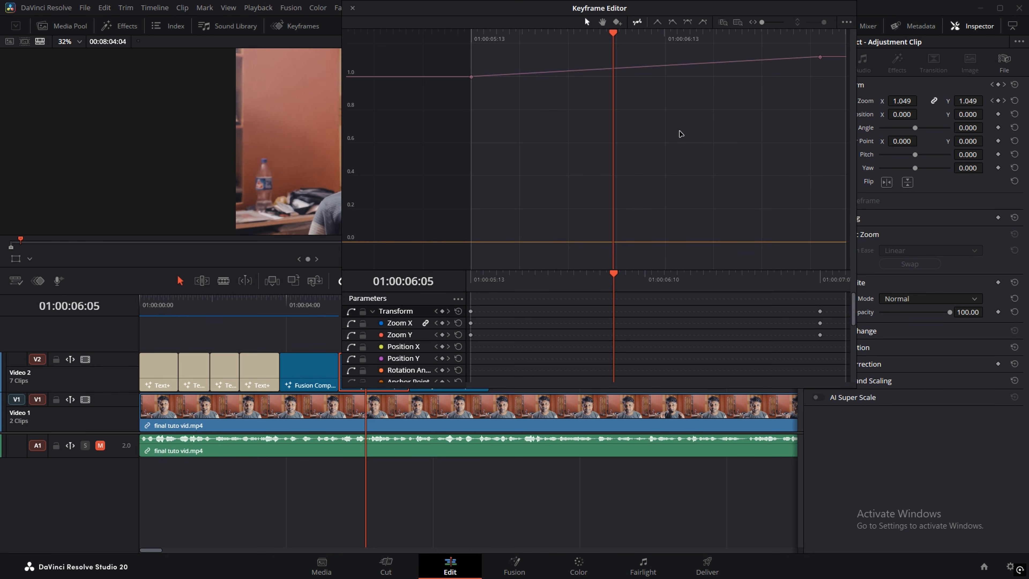
{"action": "key", "text": "ctrl+a"}
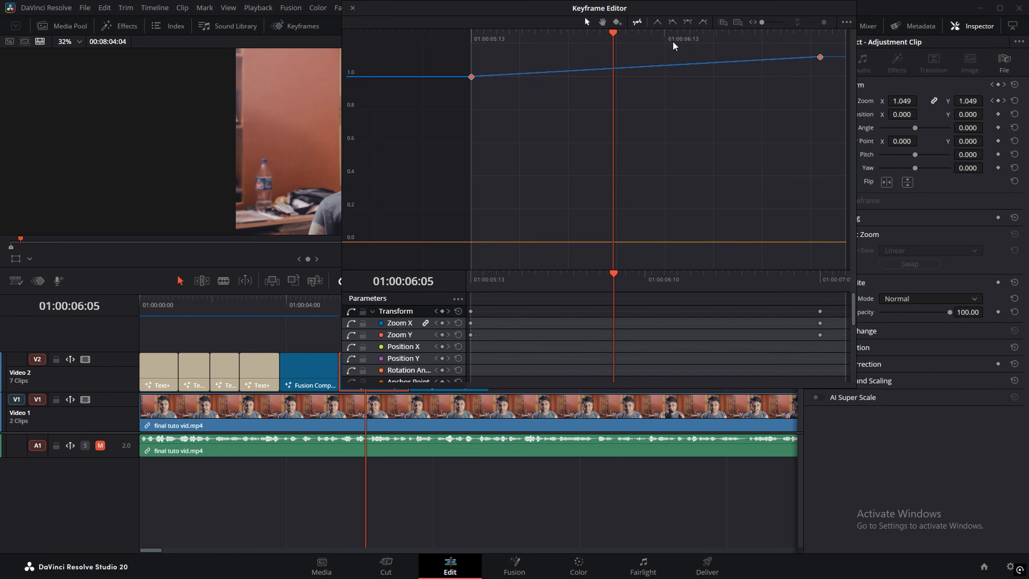
{"action": "left_click", "coordinate": [687, 22]}
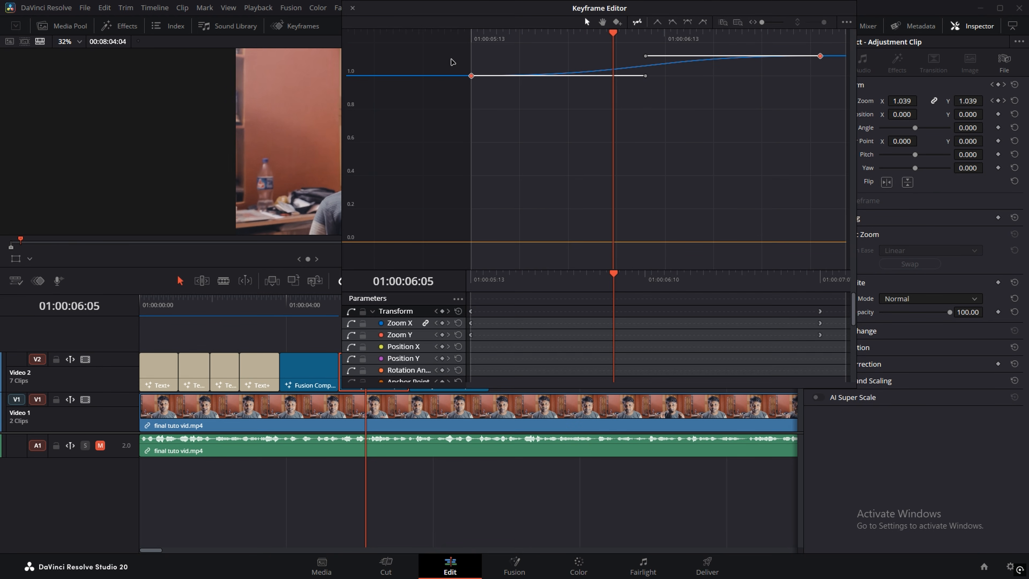
{"action": "left_click", "coordinate": [350, 9]}
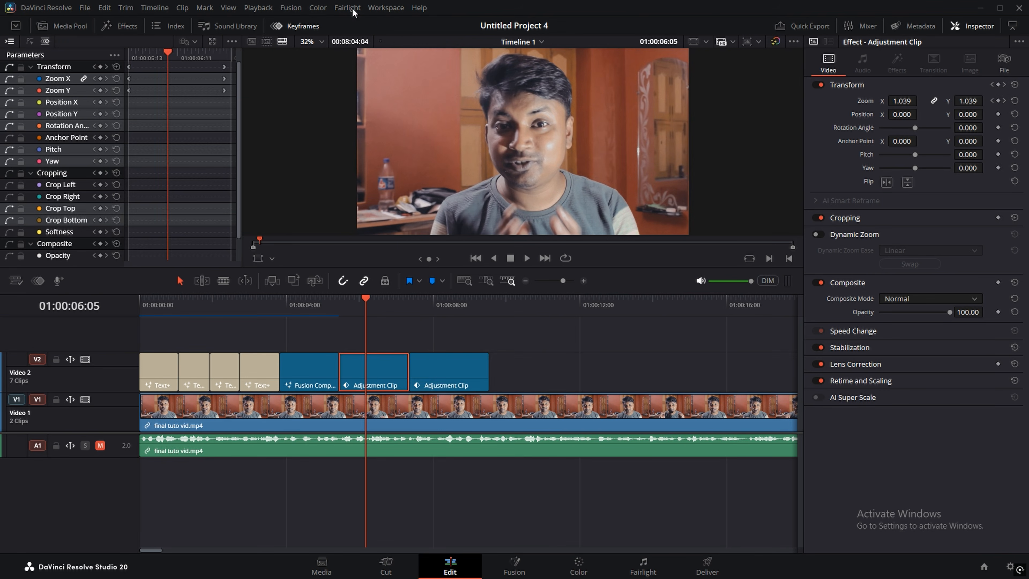
Step: Apply Ease In and Out to both zoom keyframes on the last adjustment clip
{"action": "left_click", "coordinate": [448, 379]}
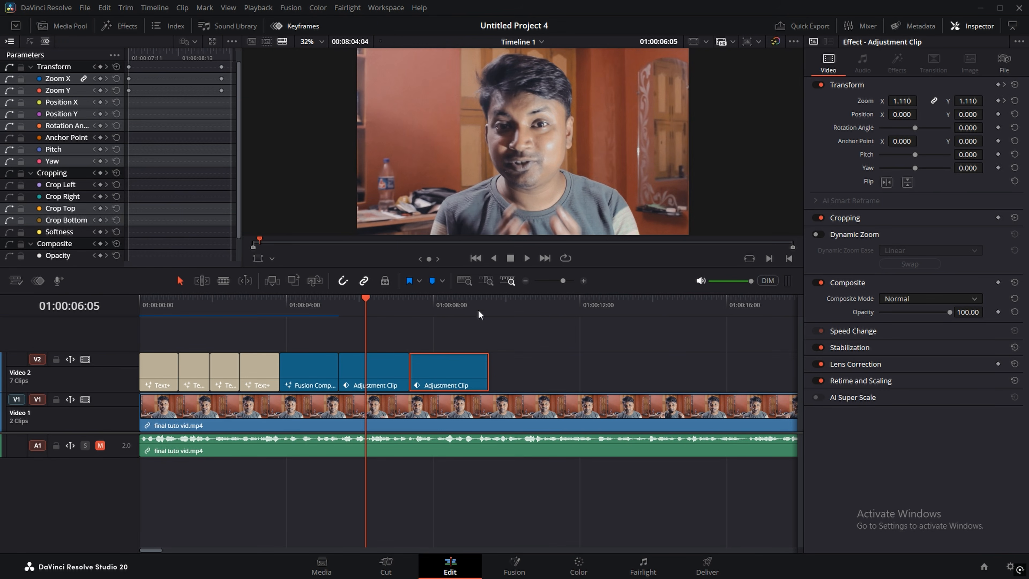
{"action": "left_click", "coordinate": [438, 307]}
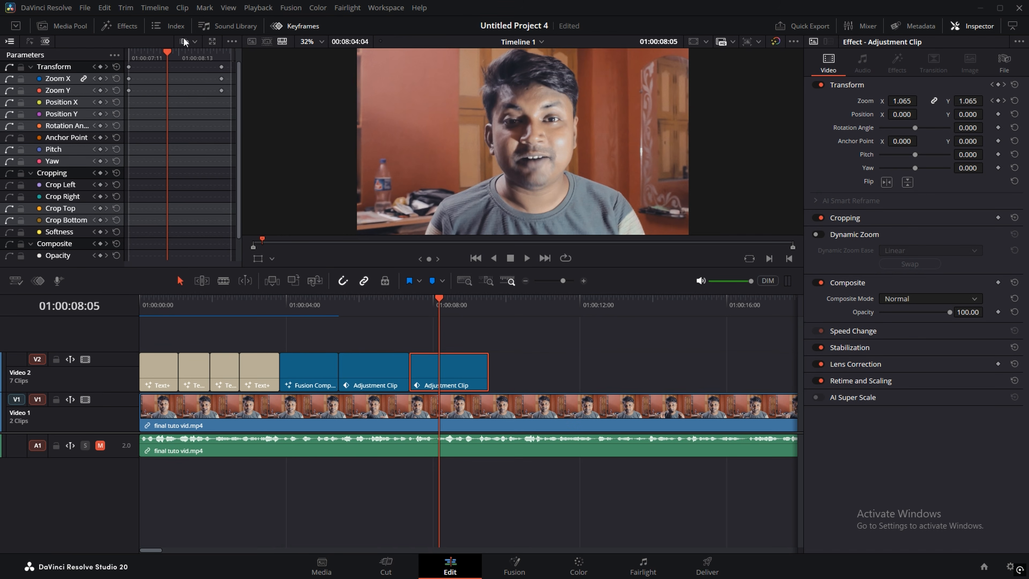
{"action": "left_click", "coordinate": [211, 42]}
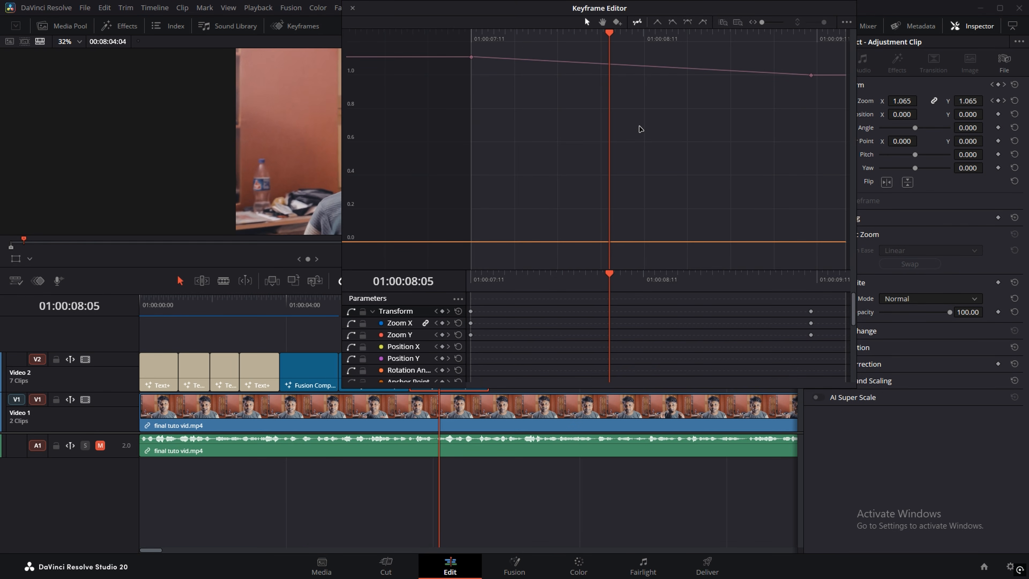
{"action": "key", "text": "ctrl+a"}
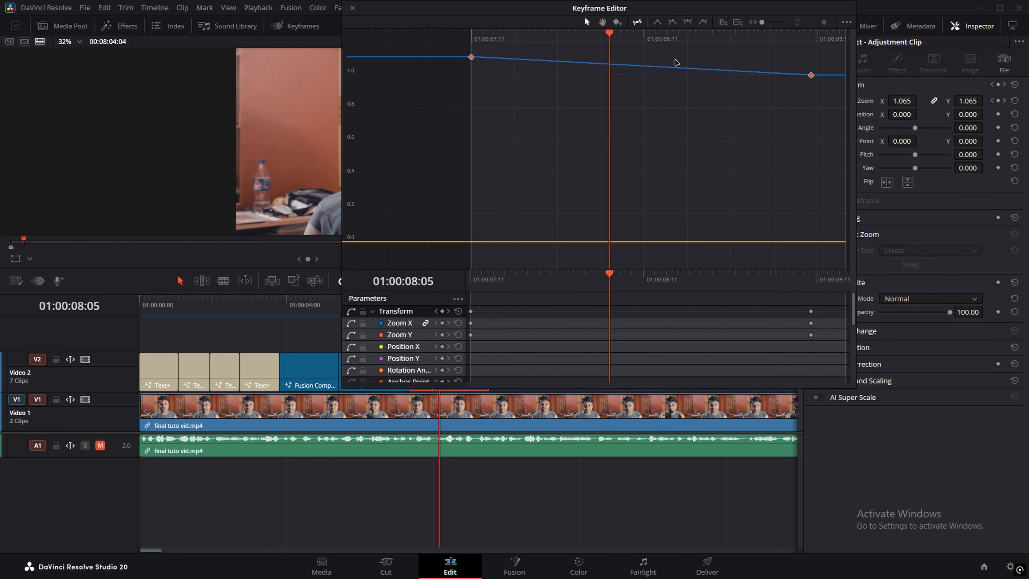
{"action": "left_click", "coordinate": [687, 22]}
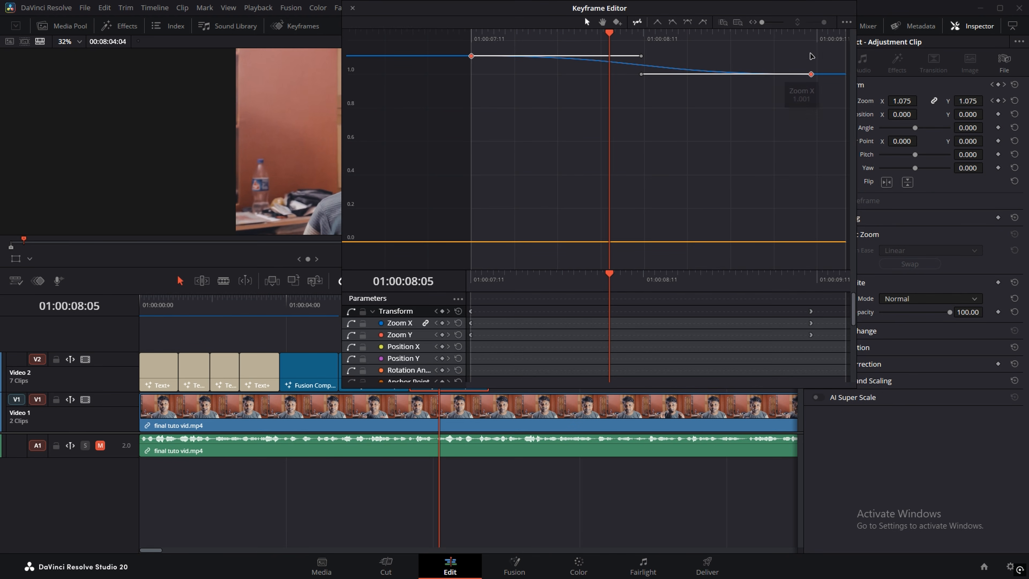
{"action": "left_click", "coordinate": [352, 9]}
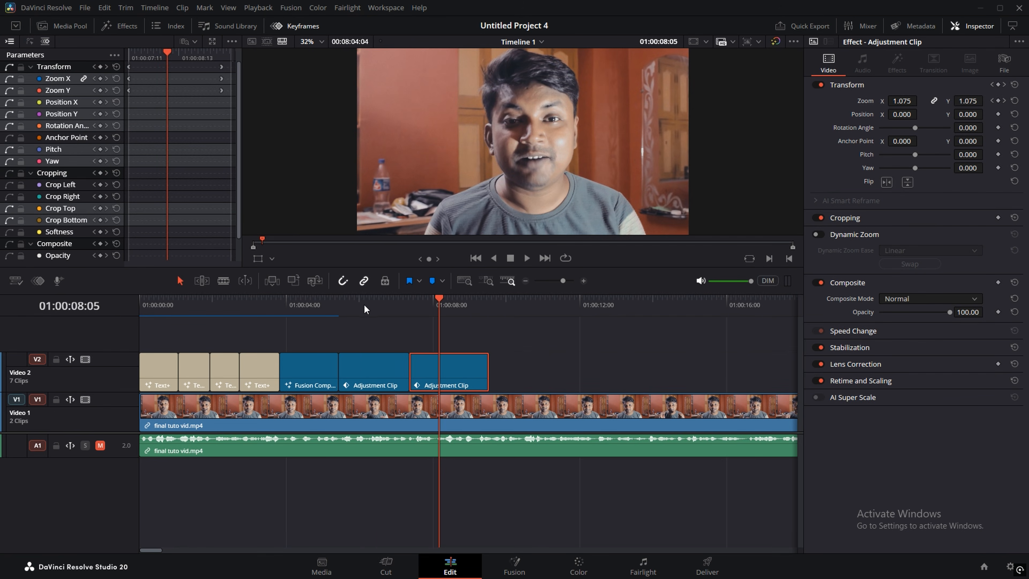
Step: Play back from before the zoom clips to preview the eased zooms
{"action": "left_click", "coordinate": [339, 306]}
{"action": "key", "text": "space"}
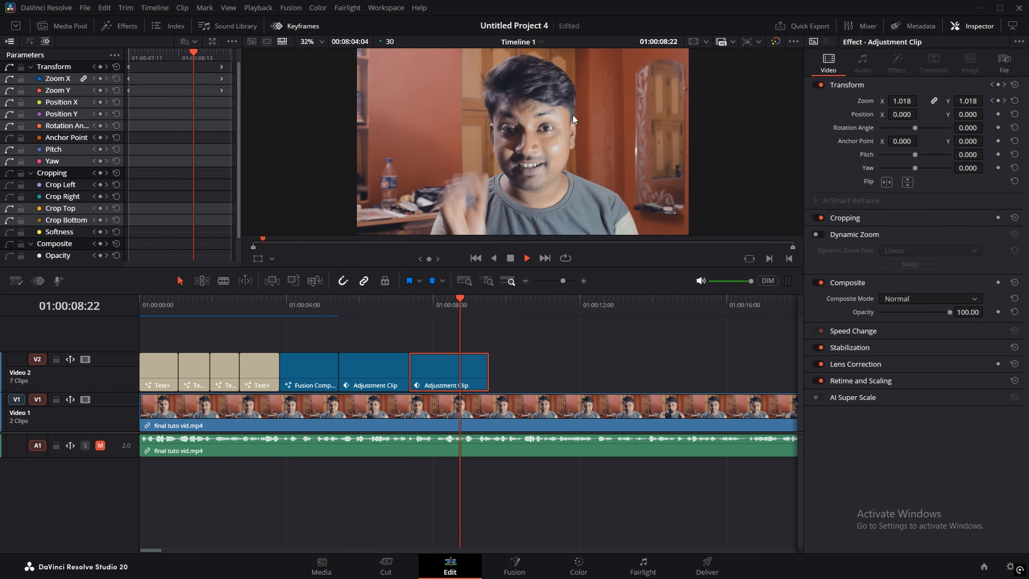
{"action": "key", "text": "space"}
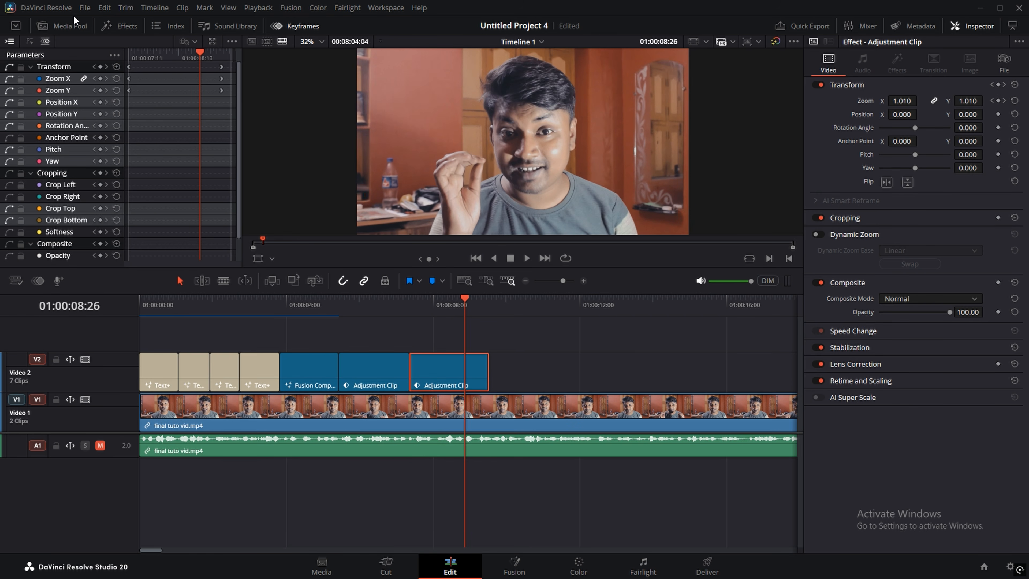
{"action": "left_click", "coordinate": [72, 19]}
Step: Add a new bin named 'Zoom Effects' under the Master bin and open it
{"action": "scroll", "coordinate": [38, 219], "scroll_direction": "up", "scroll_amount": 3}
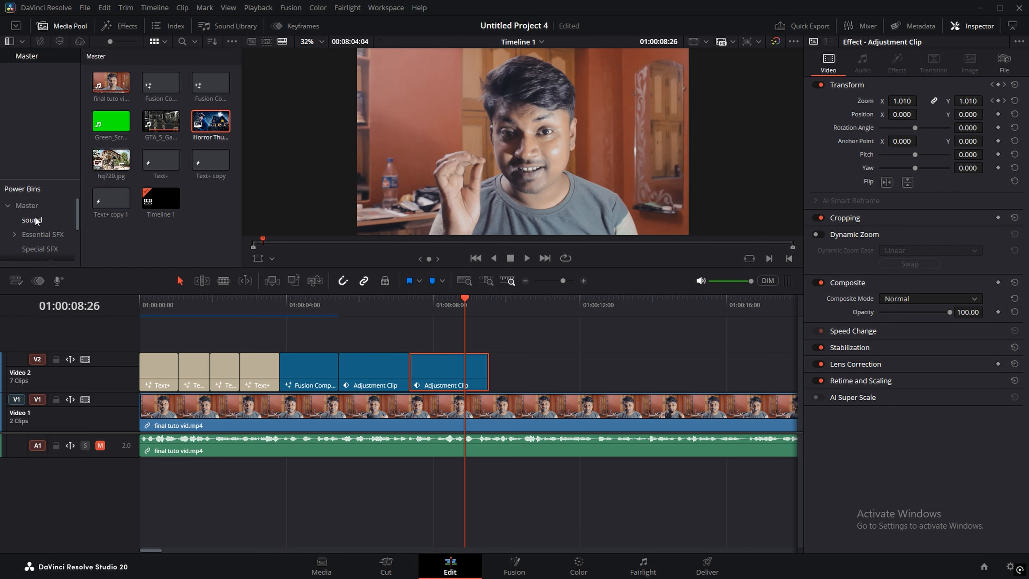
{"action": "left_click", "coordinate": [33, 204]}
{"action": "right_click", "coordinate": [169, 192]}
{"action": "left_click", "coordinate": [183, 231]}
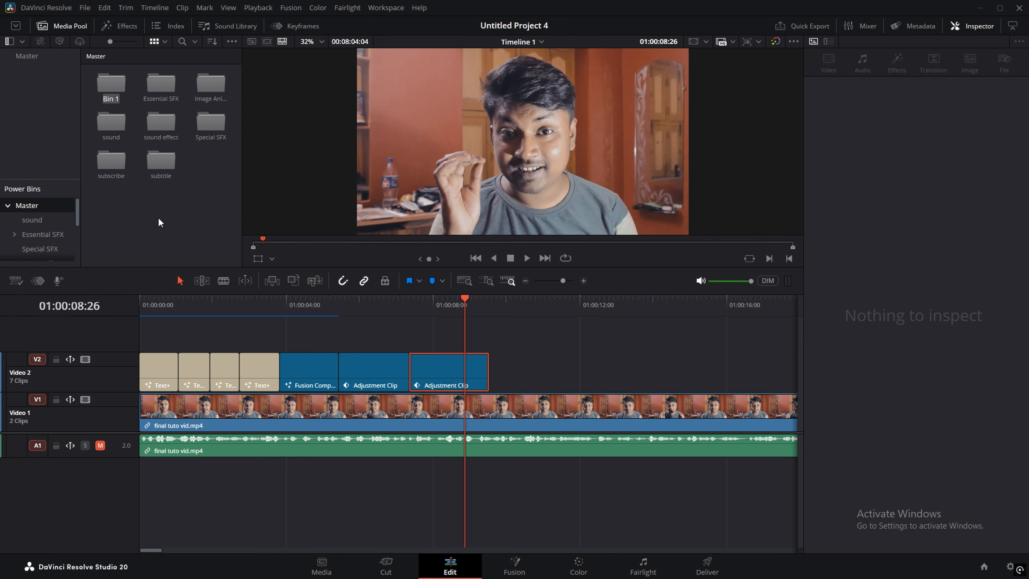
{"action": "type", "text": "Zoom Effects"}
{"action": "key", "text": "Return"}
{"action": "double_click", "coordinate": [108, 84]}
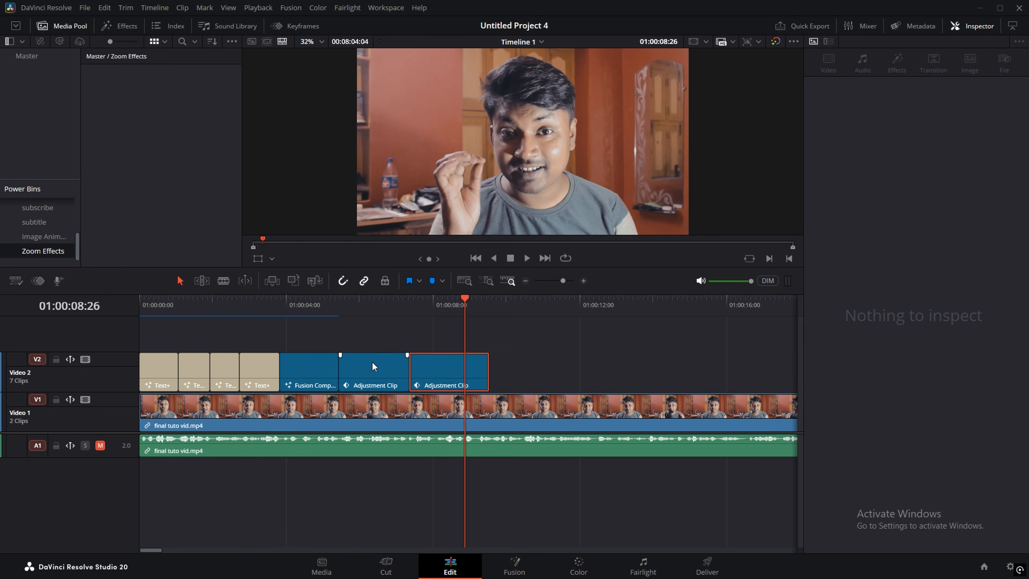
{"action": "left_click", "coordinate": [371, 310]}
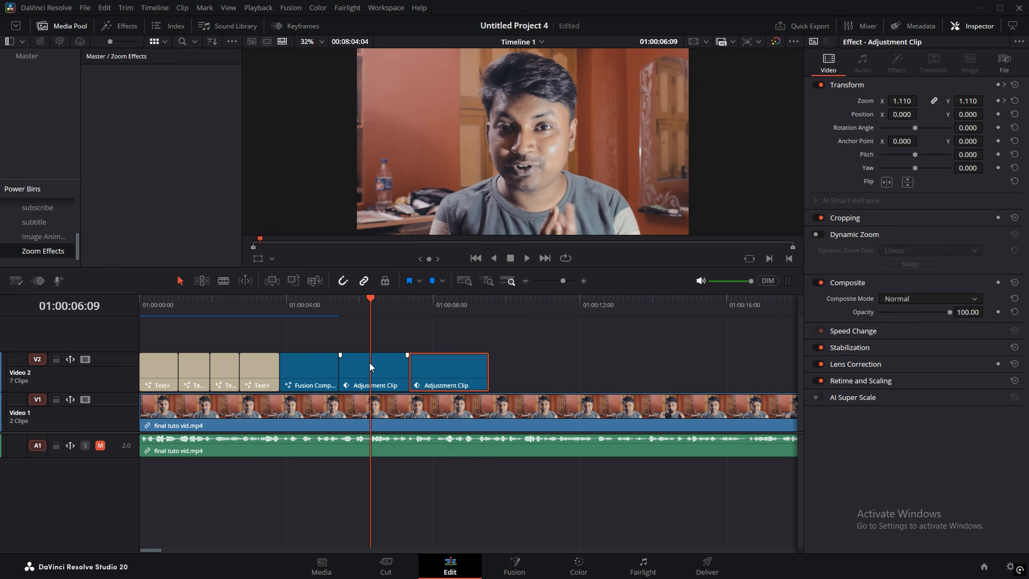
Step: Save the middle adjustment clip into Zoom Effects as 'Zoom In'
{"action": "left_click_drag", "start_coordinate": [369, 362], "coordinate": [135, 107]}
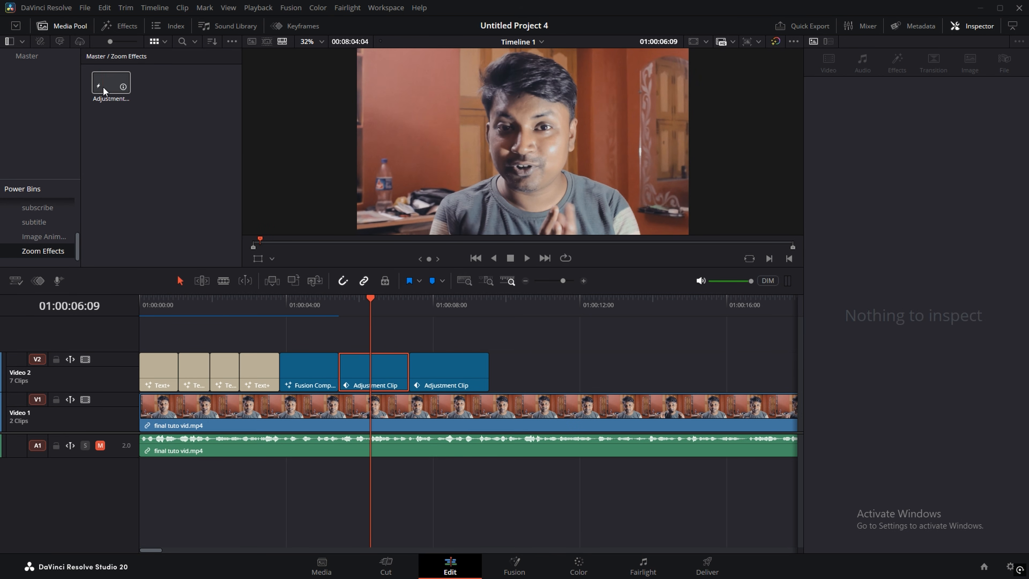
{"action": "left_click", "coordinate": [109, 85]}
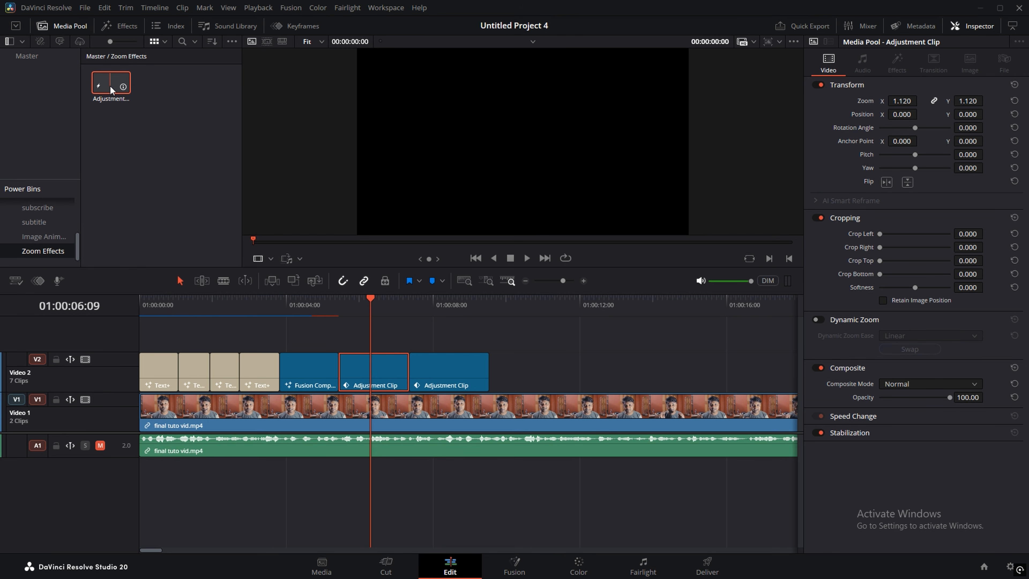
{"action": "left_click", "coordinate": [111, 99]}
{"action": "type", "text": "Zoom In"}
{"action": "left_click", "coordinate": [498, 384]}
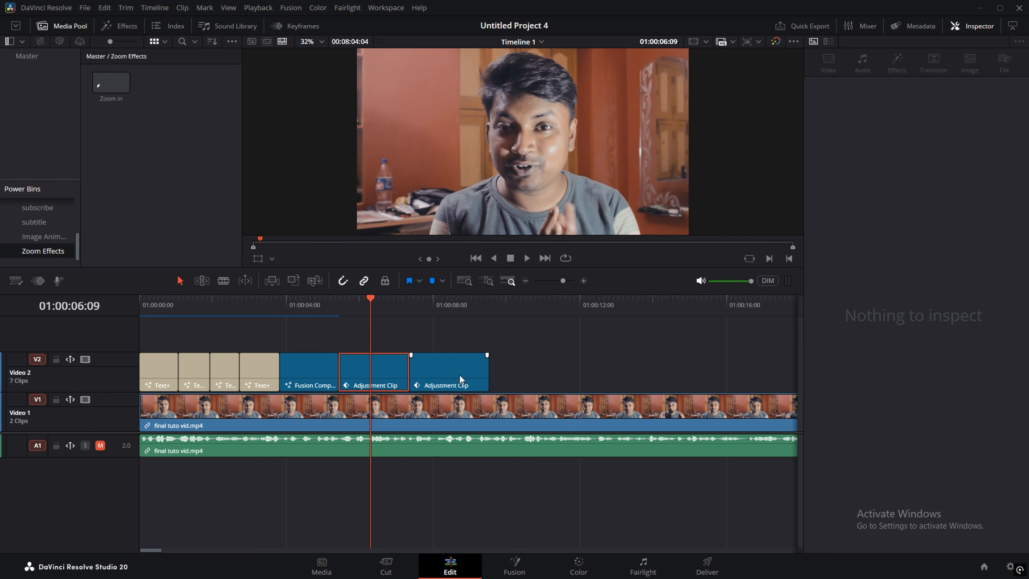
Step: Save the last adjustment clip into the bin as 'Zoom Out'
{"action": "left_click_drag", "start_coordinate": [460, 374], "coordinate": [178, 90]}
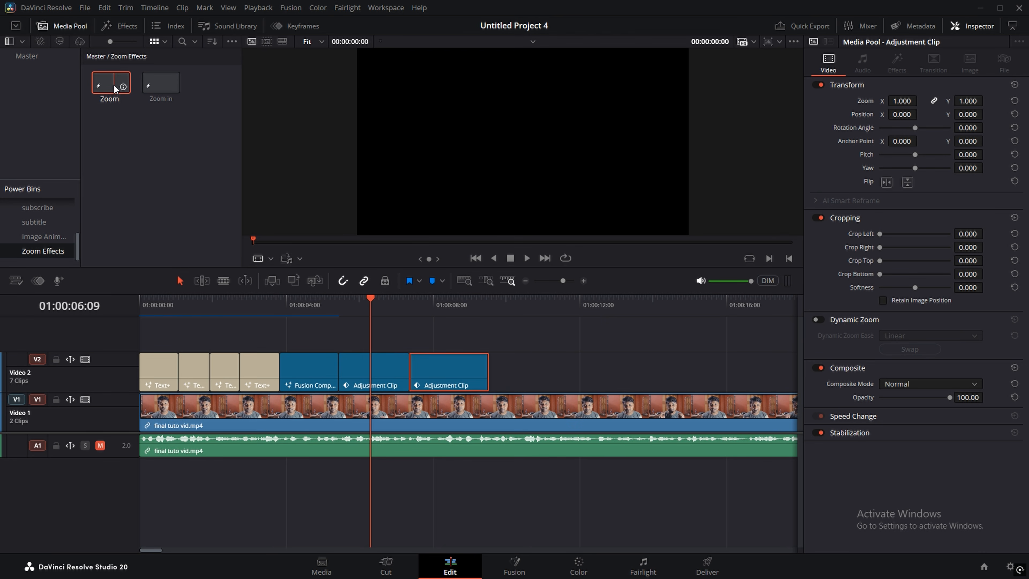
{"action": "type", "text": "t"}
{"action": "left_click", "coordinate": [161, 126]}
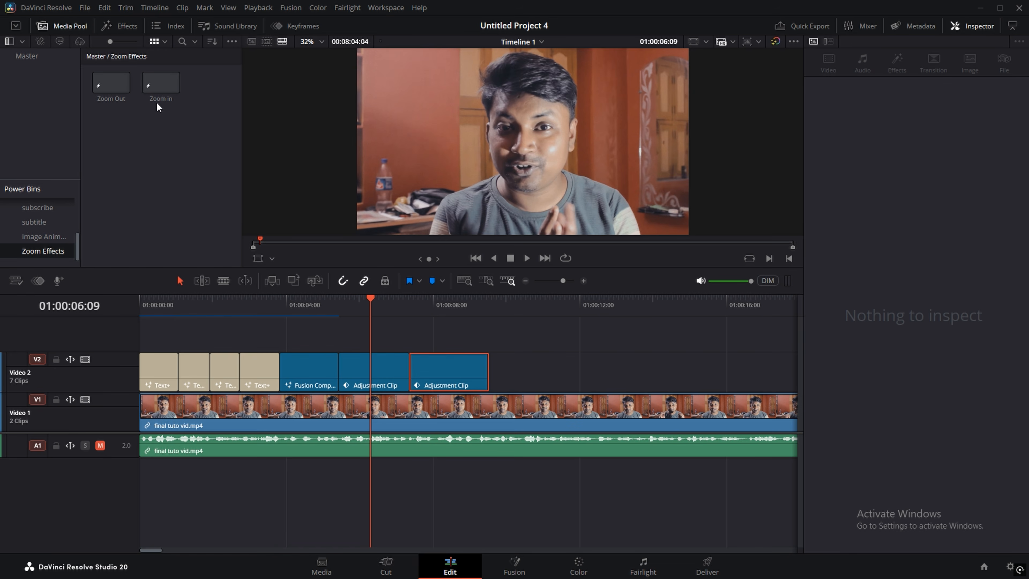
Step: Place the Zoom In preset on Video 2 and play it back
{"action": "left_click_drag", "start_coordinate": [160, 82], "coordinate": [518, 367]}
{"action": "left_click", "coordinate": [511, 307]}
{"action": "key", "text": "space"}
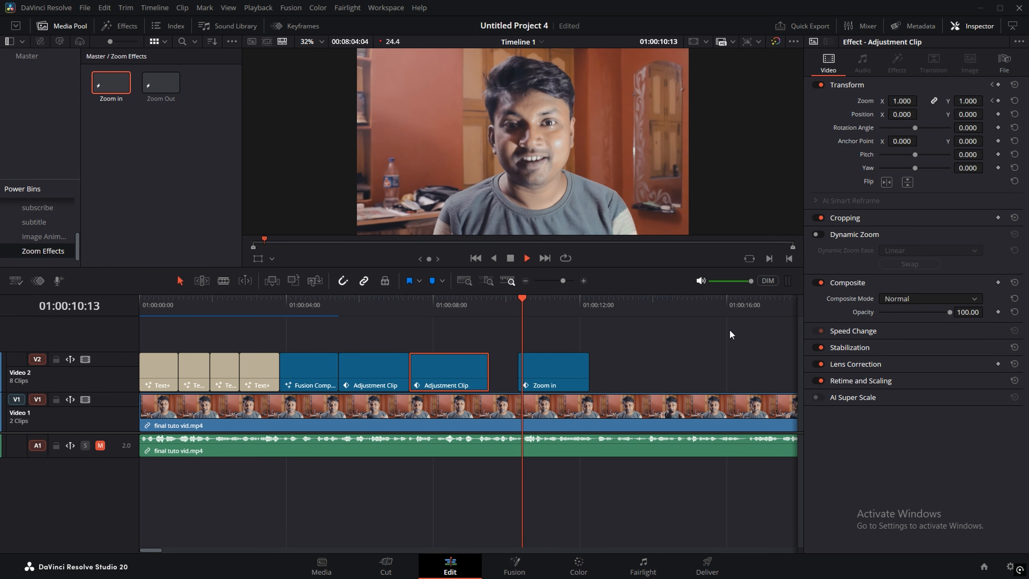
{"action": "scroll", "coordinate": [666, 389], "scroll_direction": "right", "scroll_amount": 2}
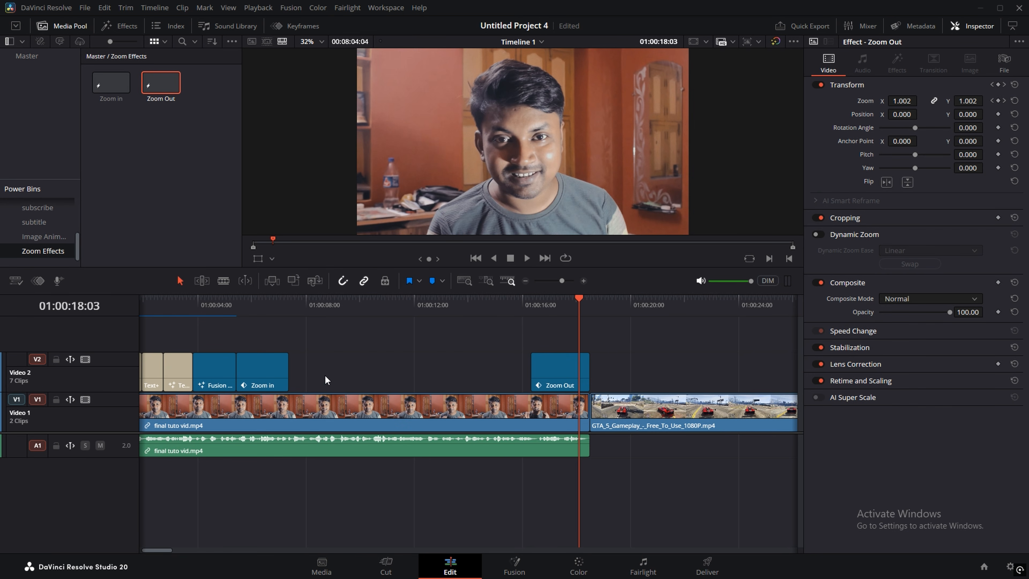
{"action": "left_click", "coordinate": [353, 389]}
{"action": "left_click", "coordinate": [476, 308]}
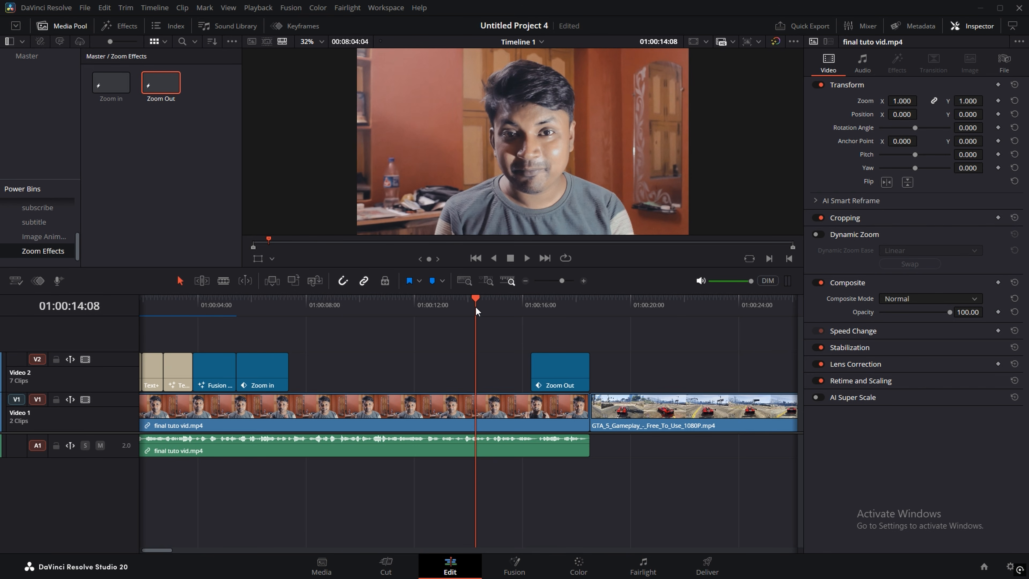
{"action": "left_click", "coordinate": [295, 311]}
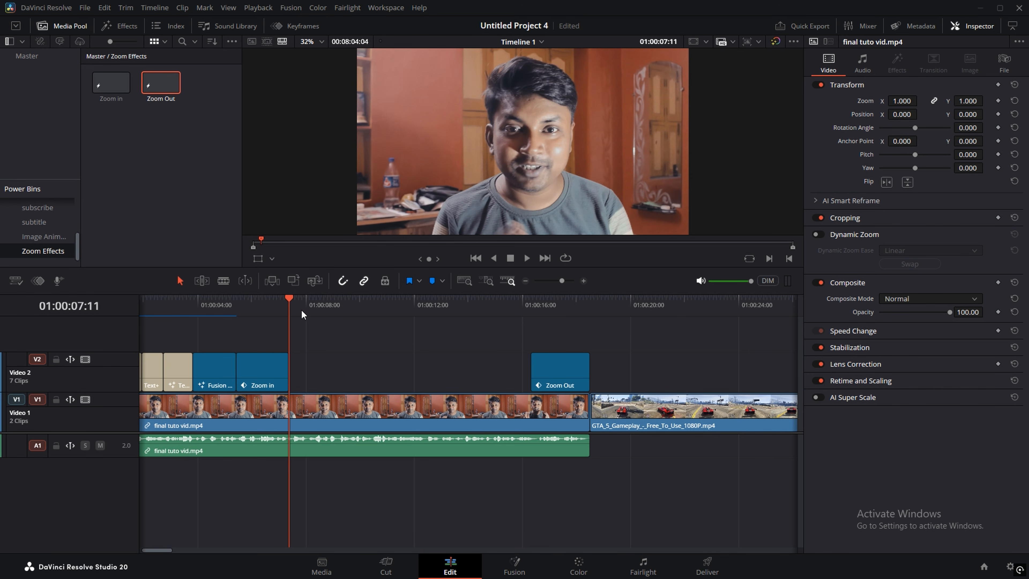
{"action": "key", "text": "space"}
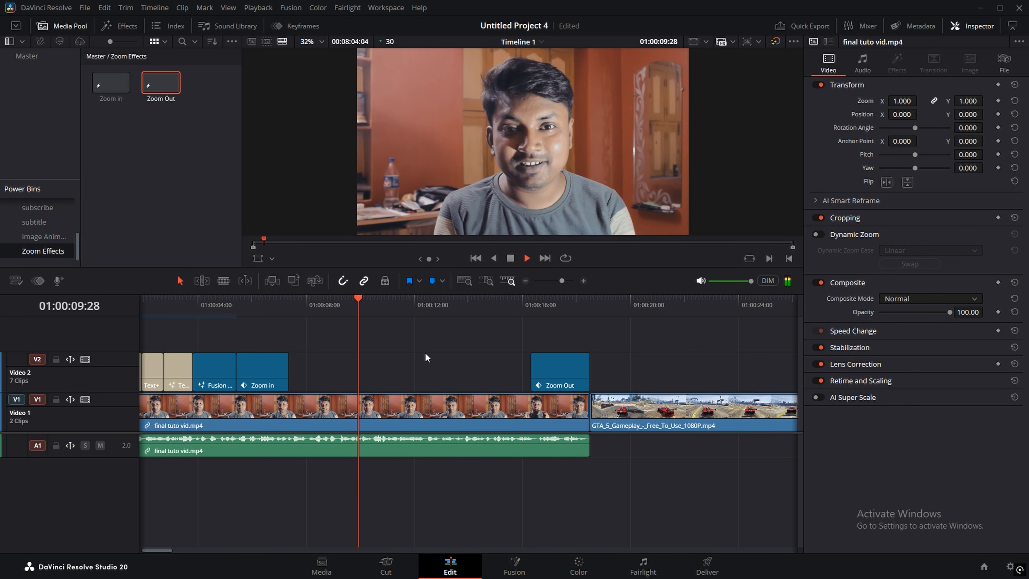
{"action": "key", "text": "space"}
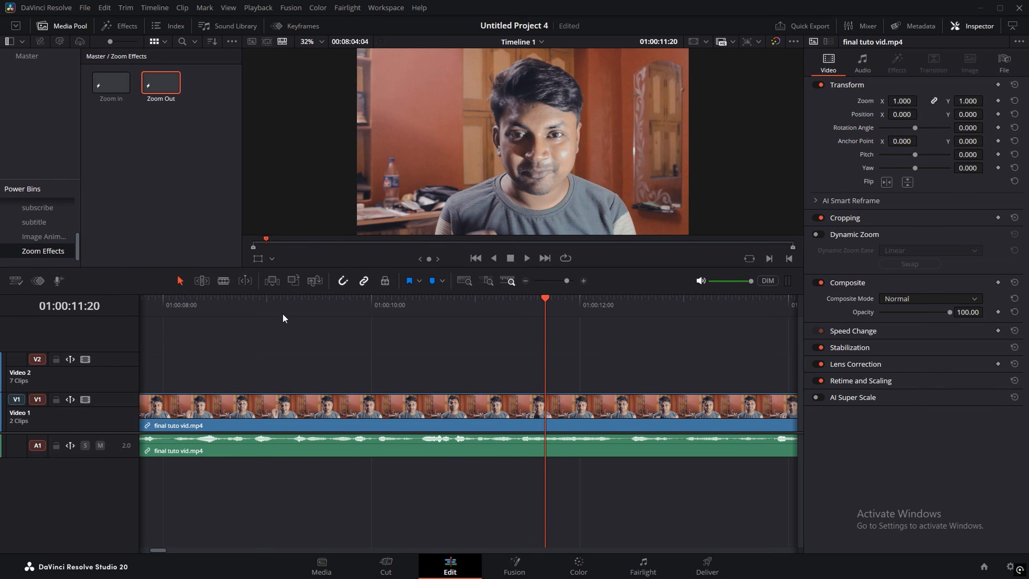
{"action": "left_click", "coordinate": [224, 281]}
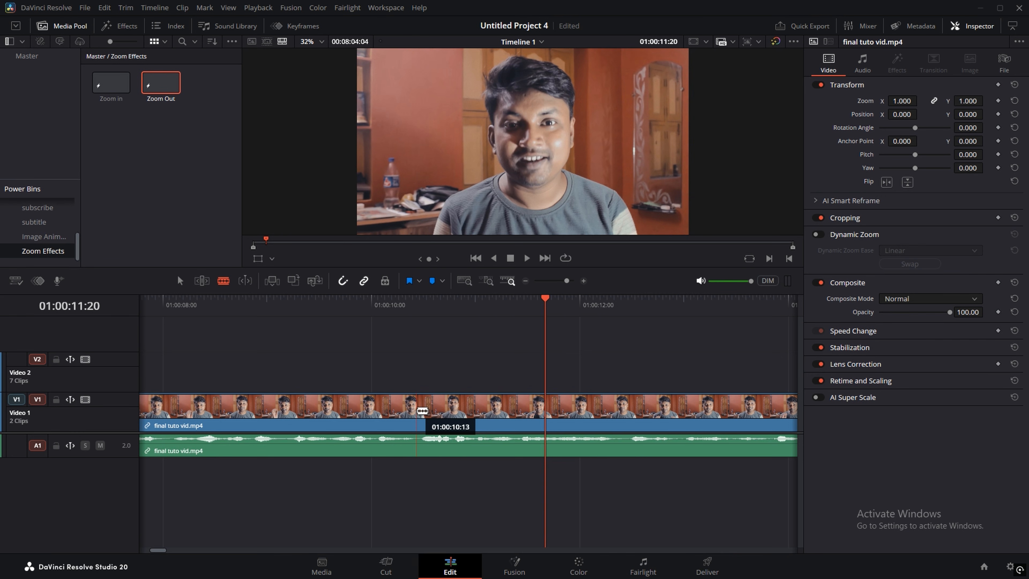
Step: Blade the talking-head clip at 01:00:10:13 and 01:00:12:13 and duplicate the middle piece onto Video 2
{"action": "left_click", "coordinate": [417, 410]}
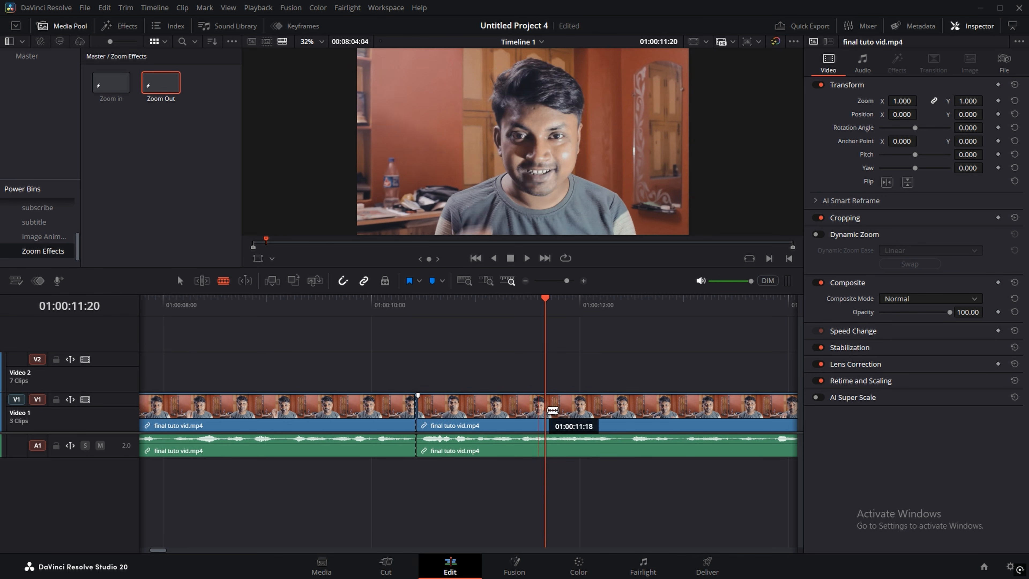
{"action": "left_click", "coordinate": [625, 413]}
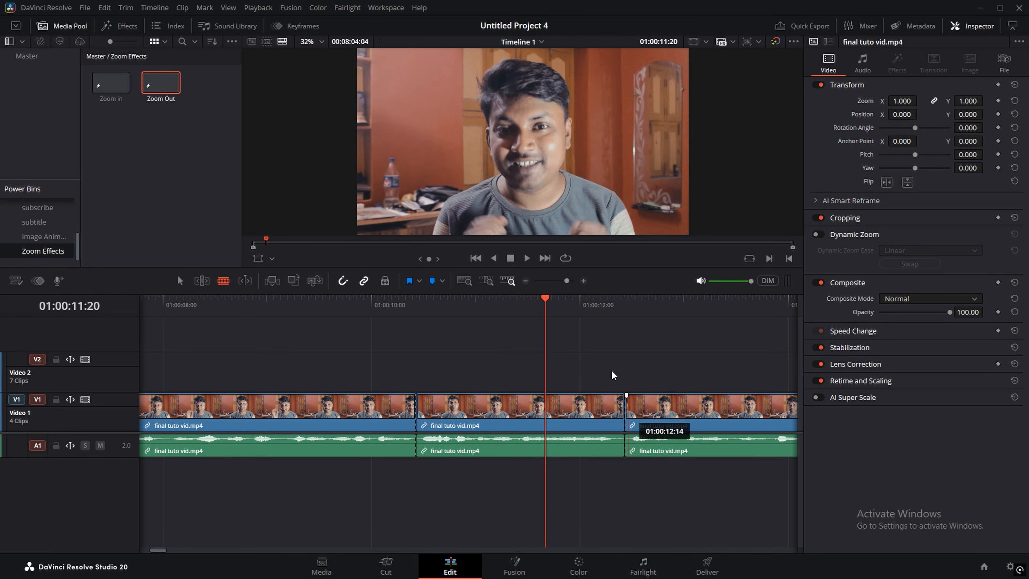
{"action": "key", "text": "a"}
{"action": "left_click", "coordinate": [498, 408]}
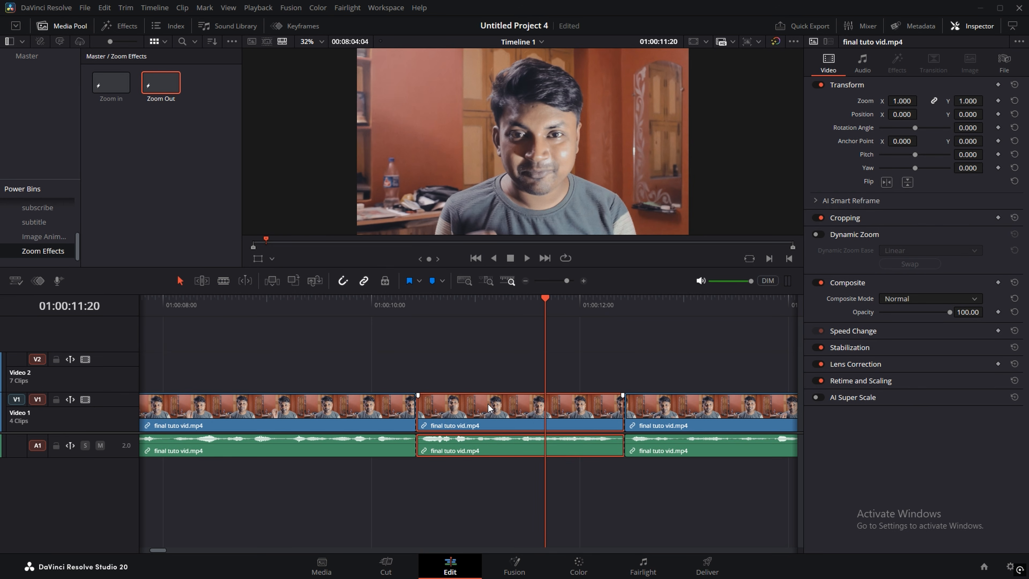
{"action": "left_click_drag", "start_coordinate": [487, 404], "coordinate": [487, 371]}
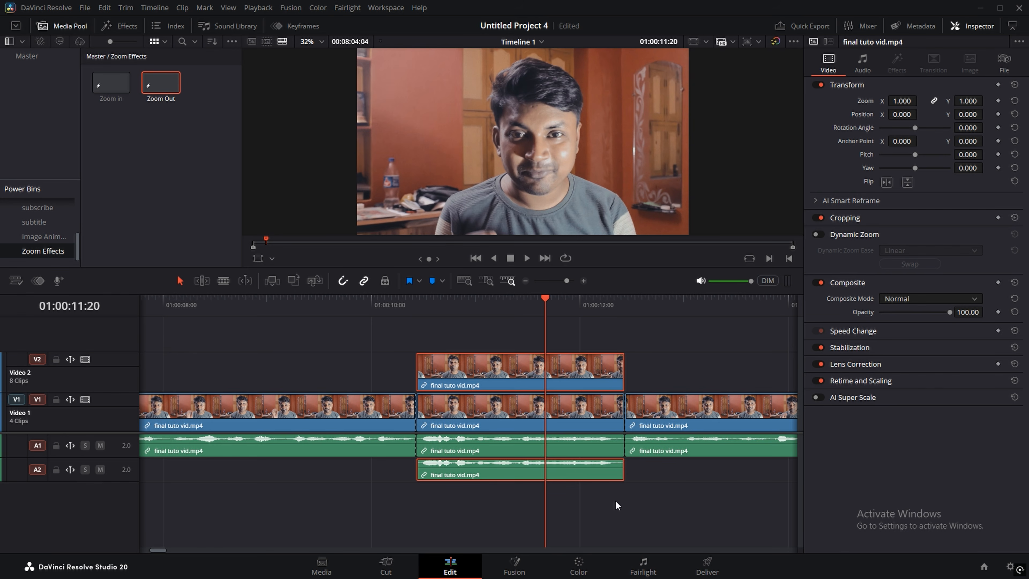
{"action": "key", "text": "ctrl+s"}
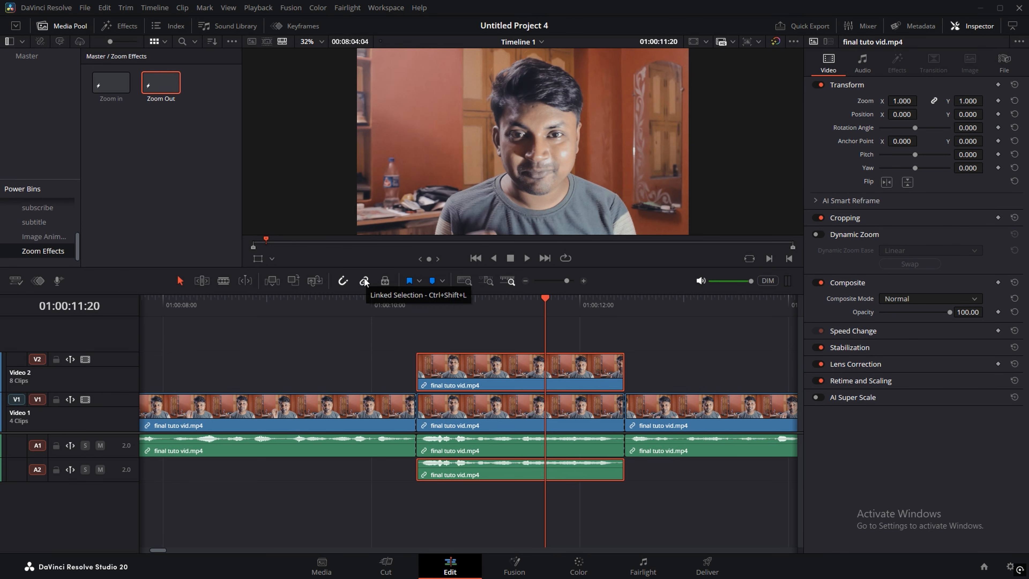
Step: Delete the duplicate's A2 audio, select the Video 2 copy and save the project
{"action": "left_click", "coordinate": [470, 512]}
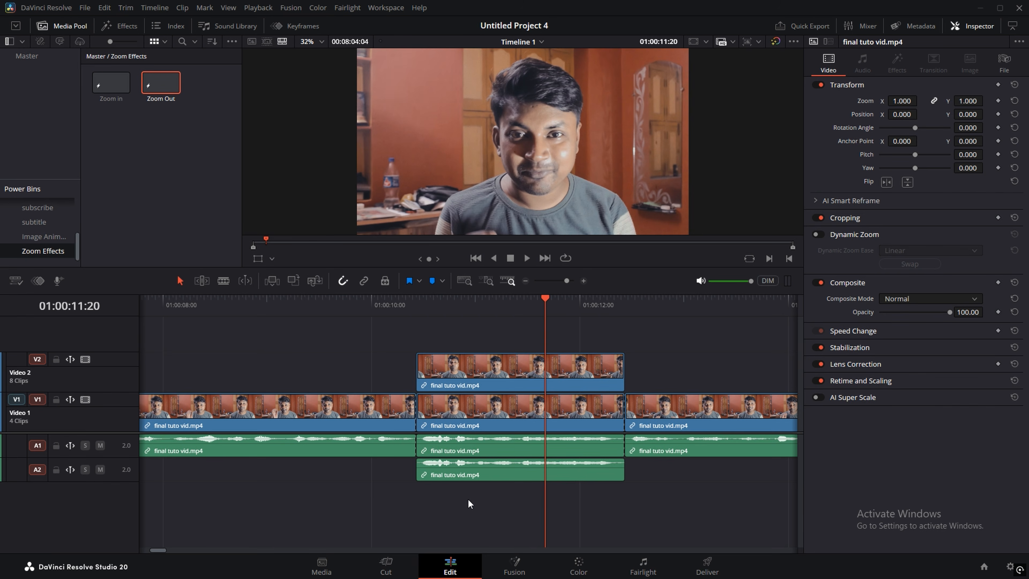
{"action": "left_click", "coordinate": [457, 467]}
{"action": "key", "text": "Delete"}
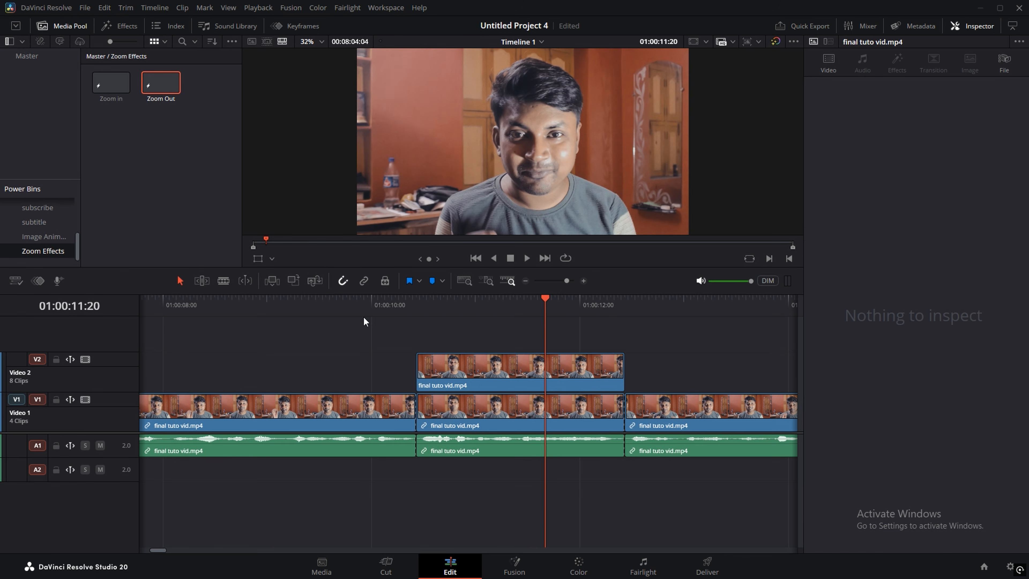
{"action": "left_click", "coordinate": [362, 280]}
{"action": "left_click", "coordinate": [486, 366]}
{"action": "key", "text": "ctrl+s"}
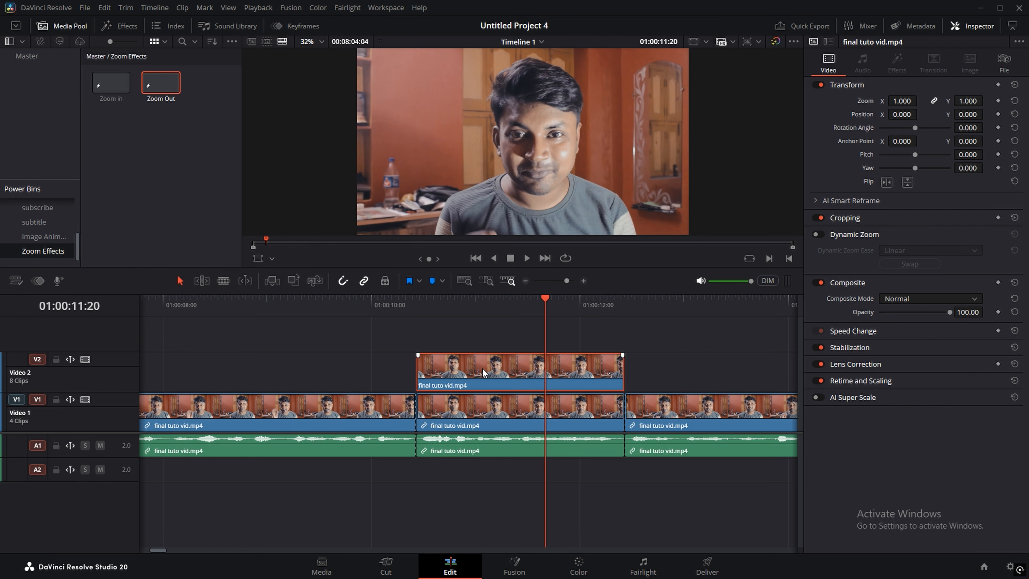
{"action": "left_click", "coordinate": [586, 568]}
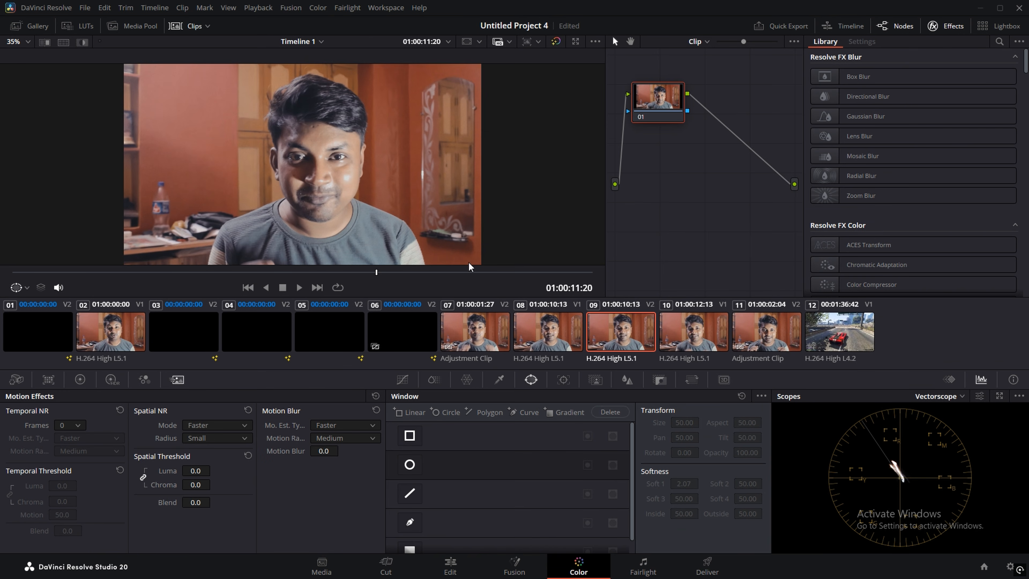
Step: Hide the Effects library, reposition node 01 and add serial node 02 with Alt+S
{"action": "left_click", "coordinate": [952, 26]}
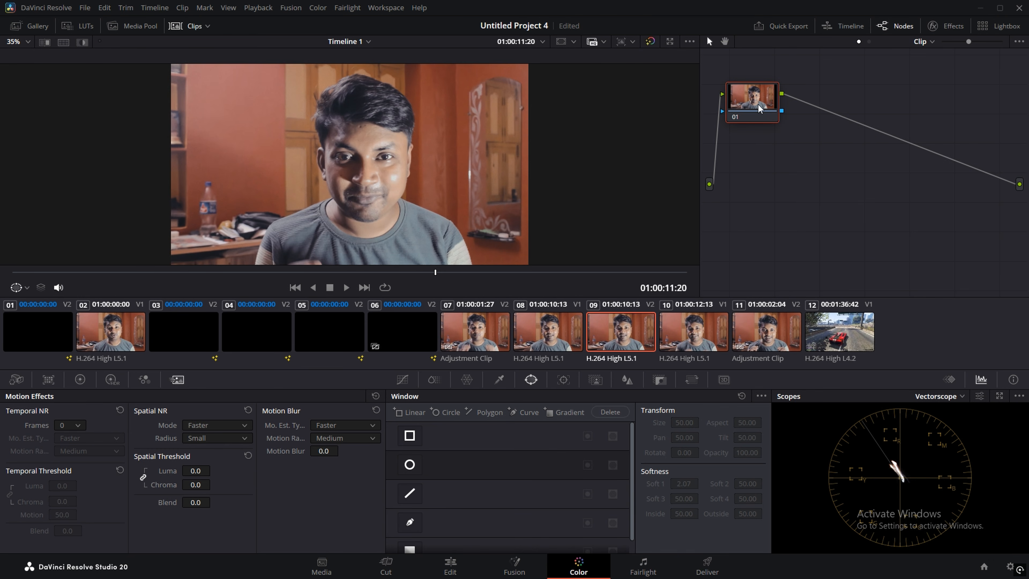
{"action": "left_click_drag", "start_coordinate": [758, 105], "coordinate": [777, 129]}
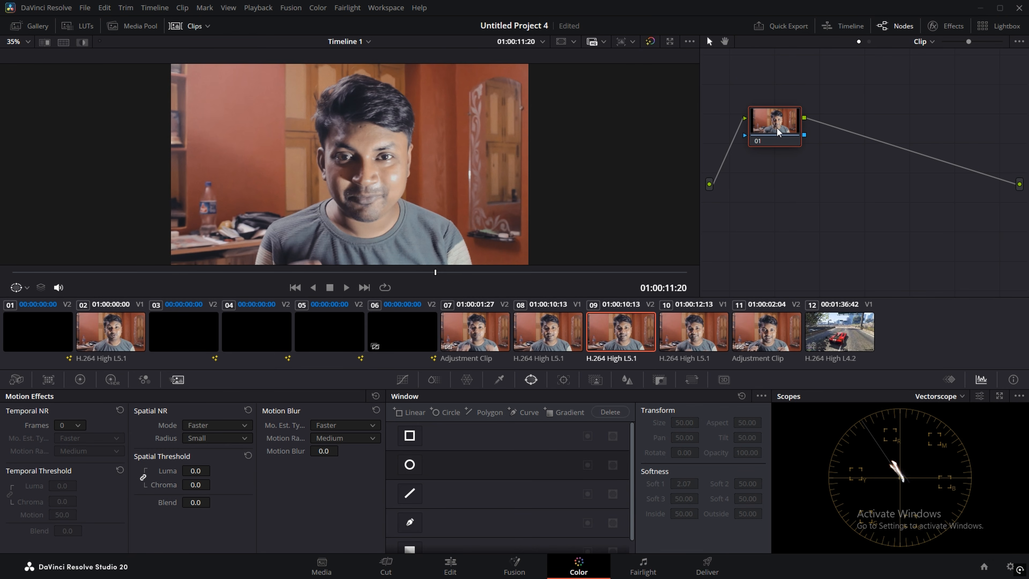
{"action": "key", "text": "alt+s"}
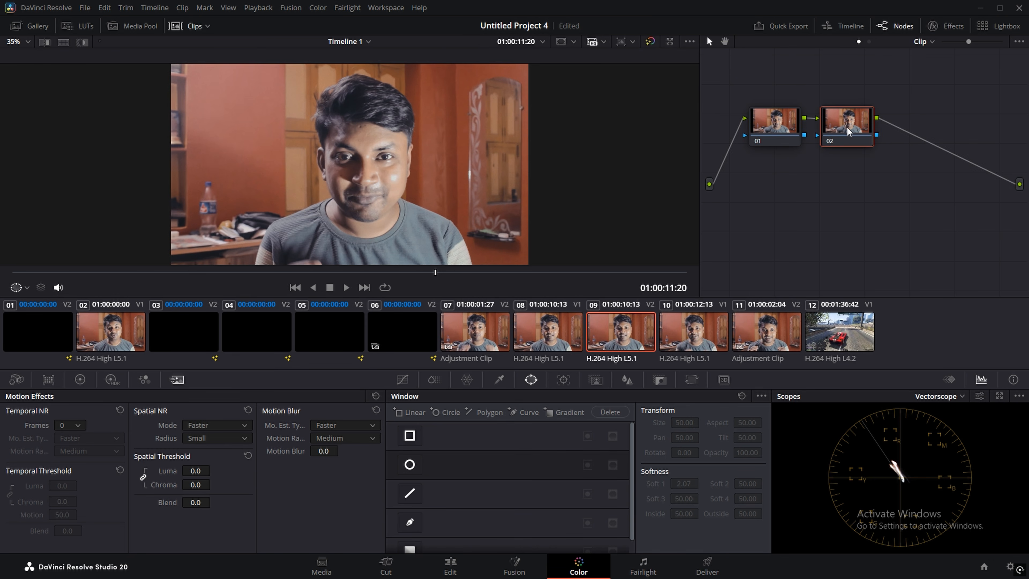
{"action": "left_click_drag", "start_coordinate": [847, 127], "coordinate": [869, 121]}
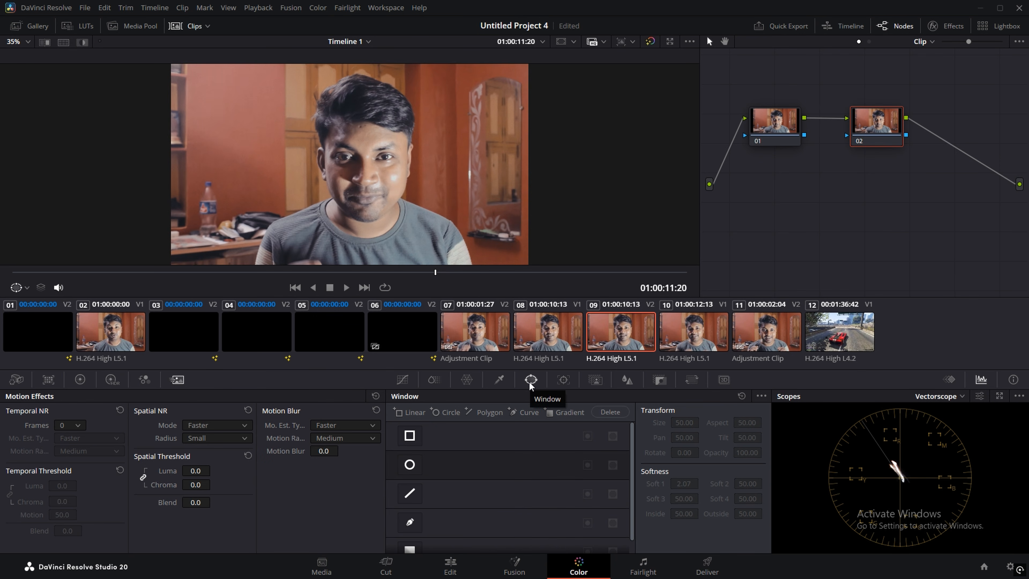
{"action": "scroll", "coordinate": [425, 458], "scroll_direction": "down", "scroll_amount": 1}
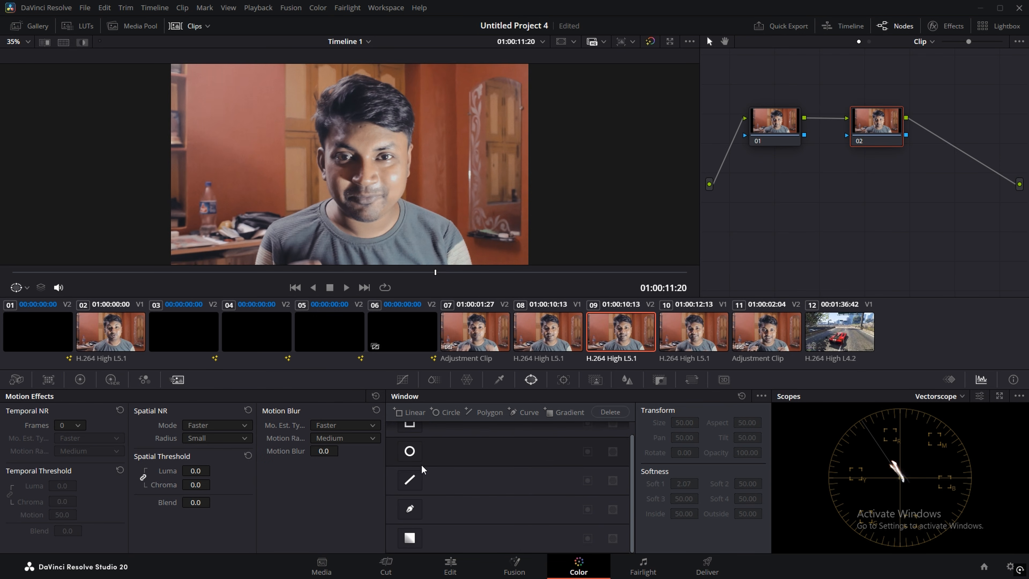
Step: Start a Curve window tracing up the left torso and shoulder toward the neck
{"action": "left_click", "coordinate": [413, 509]}
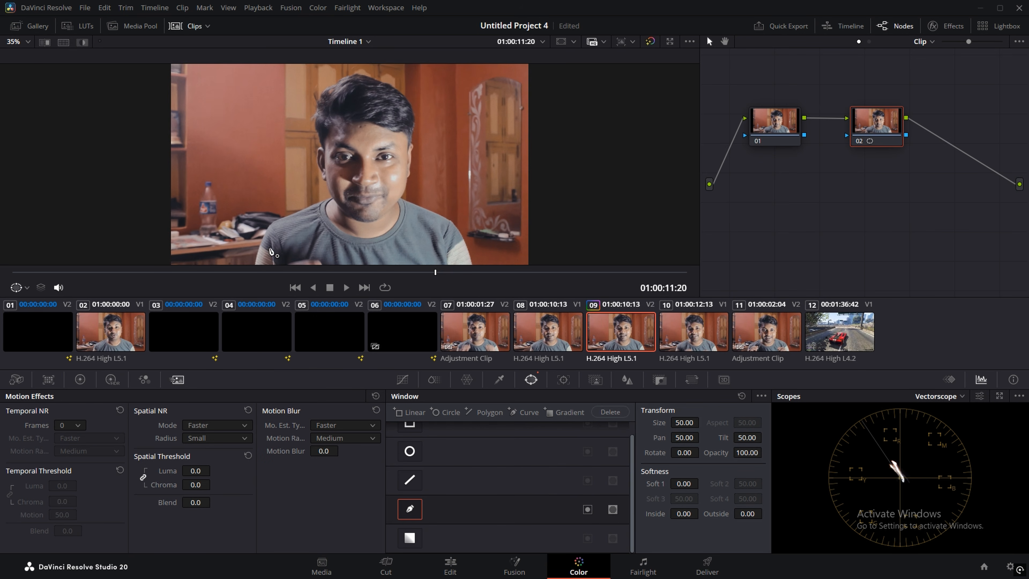
{"action": "scroll", "coordinate": [298, 242], "scroll_direction": "up", "scroll_amount": 5}
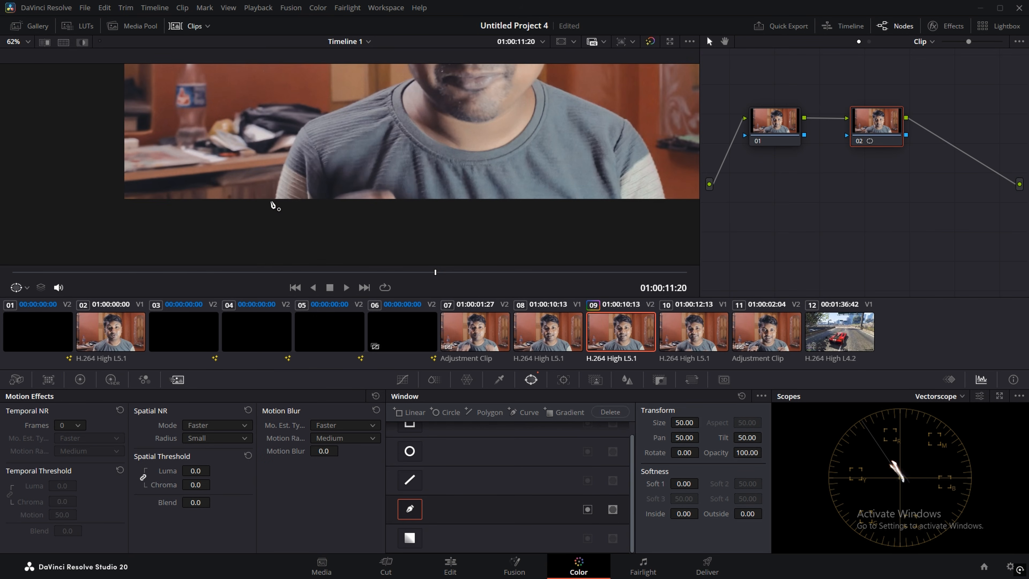
{"action": "left_click", "coordinate": [272, 199]}
{"action": "left_click", "coordinate": [278, 175]}
{"action": "left_click", "coordinate": [288, 150]}
{"action": "left_click", "coordinate": [298, 130]}
{"action": "left_click", "coordinate": [310, 121]}
{"action": "left_click", "coordinate": [337, 109]}
{"action": "left_click", "coordinate": [362, 100]}
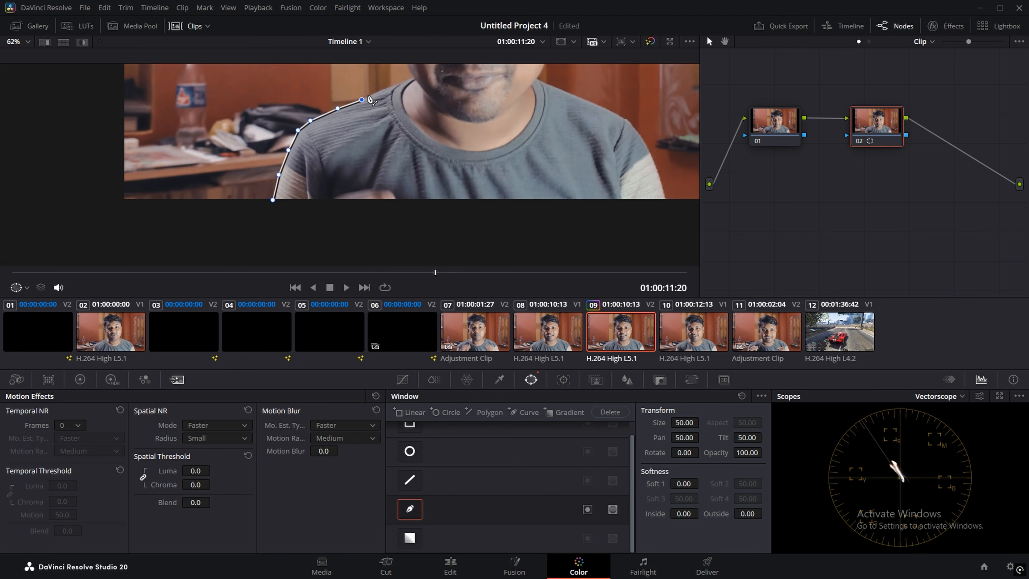
{"action": "left_click", "coordinate": [381, 88]}
{"action": "left_click", "coordinate": [397, 83]}
{"action": "left_click", "coordinate": [408, 77]}
{"action": "left_click", "coordinate": [410, 74]}
Step: Continue the curve up the side of the face and past the ear to the hair
{"action": "left_click_drag", "start_coordinate": [432, 104], "coordinate": [425, 216]}
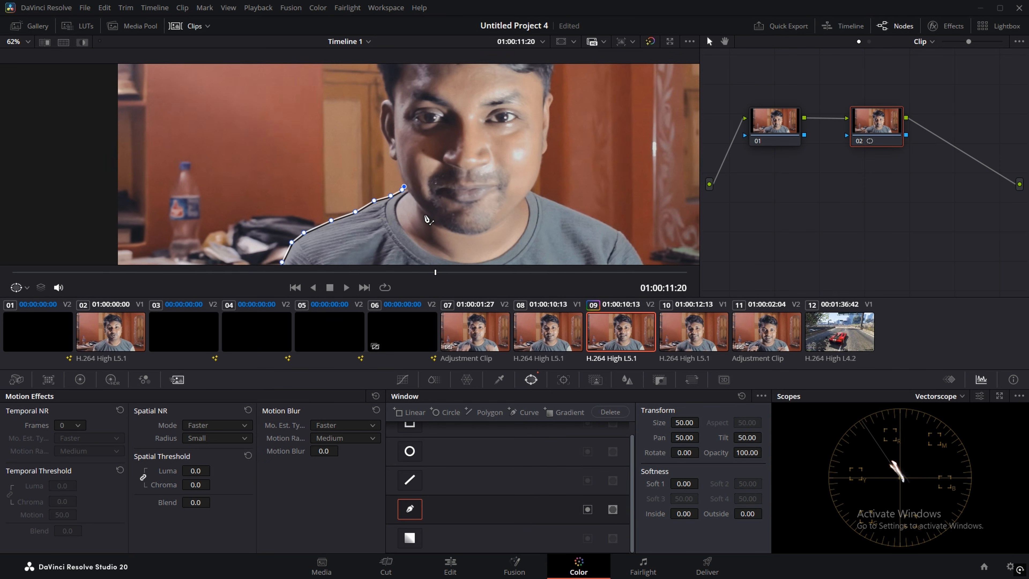
{"action": "left_click", "coordinate": [401, 178]}
{"action": "left_click", "coordinate": [397, 162]}
{"action": "left_click", "coordinate": [390, 158]}
{"action": "left_click", "coordinate": [380, 132]}
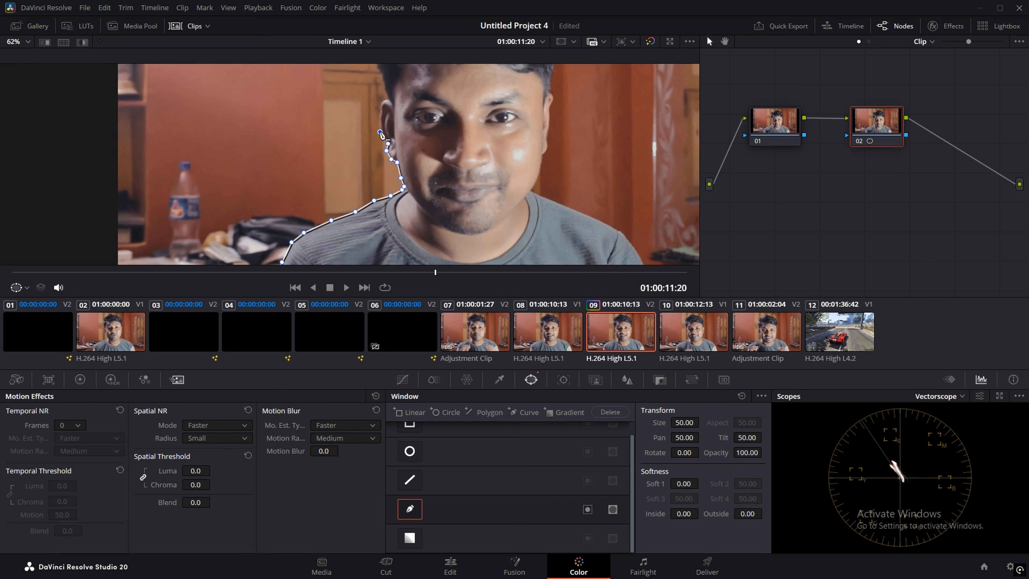
{"action": "left_click", "coordinate": [379, 119]}
{"action": "left_click", "coordinate": [379, 109]}
{"action": "left_click", "coordinate": [382, 101]}
{"action": "left_click", "coordinate": [387, 98]}
Step: Outline the hair and across the top of the head with more curve points
{"action": "left_click_drag", "start_coordinate": [397, 113], "coordinate": [420, 232]}
{"action": "left_click", "coordinate": [409, 209]}
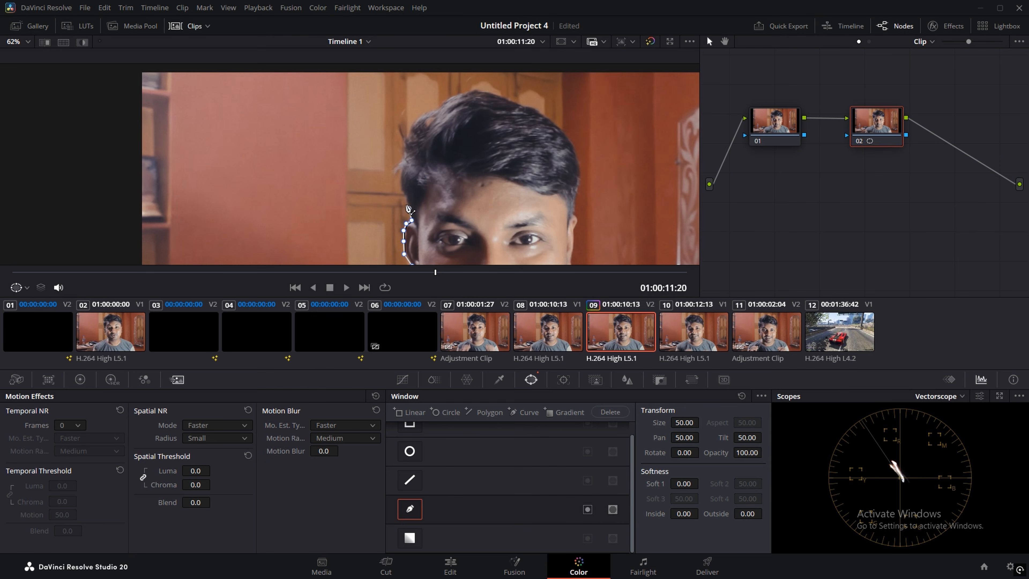
{"action": "left_click", "coordinate": [403, 194]}
{"action": "left_click", "coordinate": [398, 179]}
{"action": "left_click", "coordinate": [399, 163]}
{"action": "left_click", "coordinate": [402, 151]}
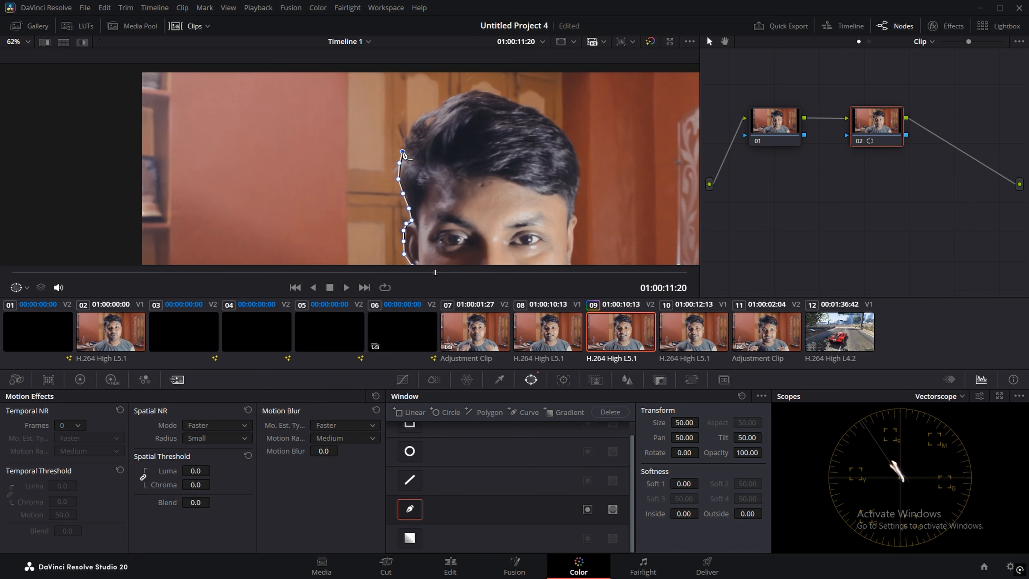
{"action": "left_click", "coordinate": [398, 136]}
{"action": "left_click", "coordinate": [398, 122]}
{"action": "left_click", "coordinate": [404, 132]}
{"action": "left_click", "coordinate": [409, 121]}
{"action": "left_click", "coordinate": [416, 116]}
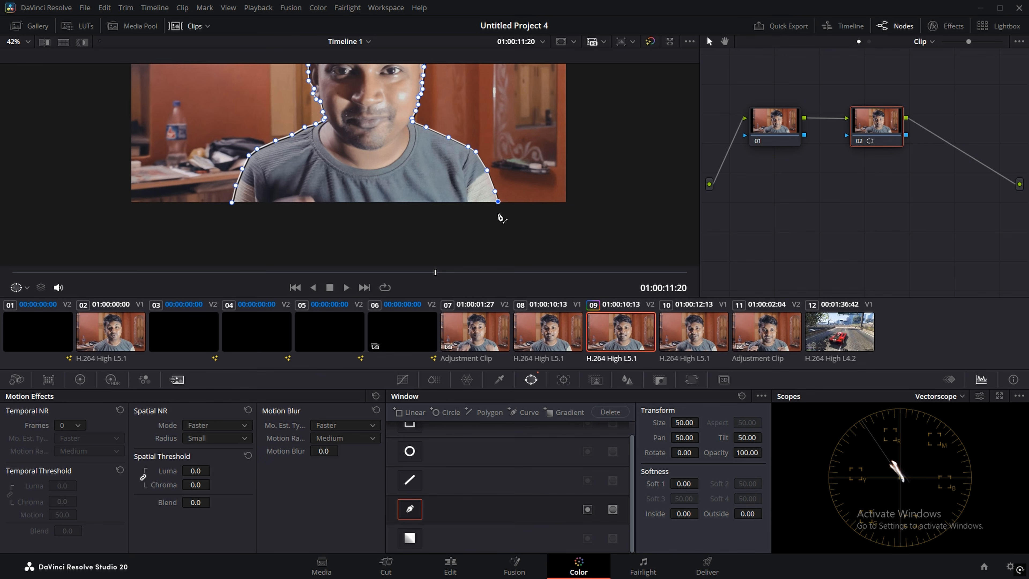
Step: Close the curve mask around the speaker's head and shoulders and recenter the view
{"action": "left_click", "coordinate": [498, 214]}
{"action": "left_click", "coordinate": [230, 224]}
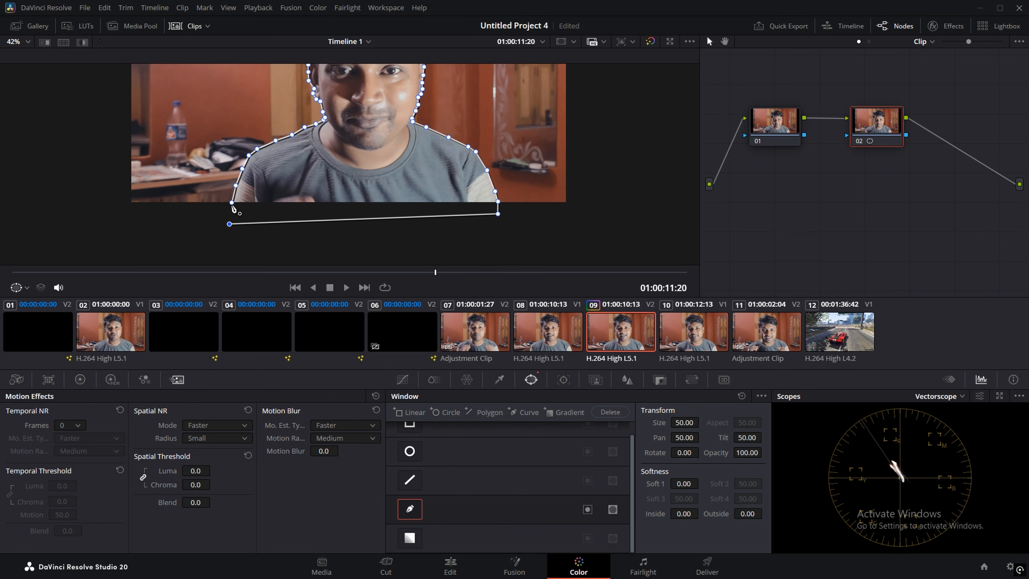
{"action": "left_click", "coordinate": [232, 205]}
{"action": "scroll", "coordinate": [430, 160], "scroll_direction": "down", "scroll_amount": 1}
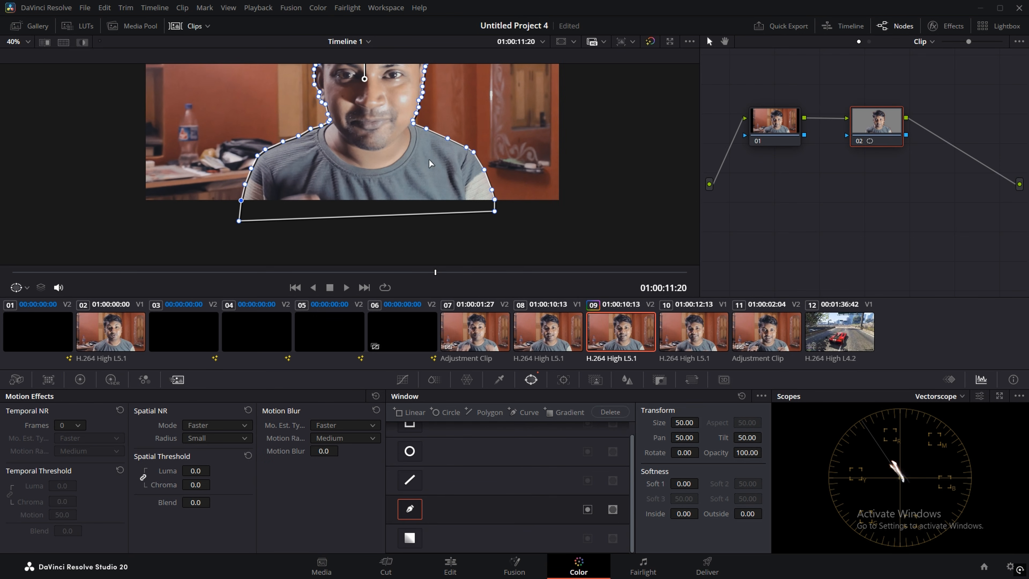
{"action": "left_click_drag", "start_coordinate": [407, 138], "coordinate": [432, 204]}
{"action": "scroll", "coordinate": [429, 202], "scroll_direction": "down", "scroll_amount": 4}
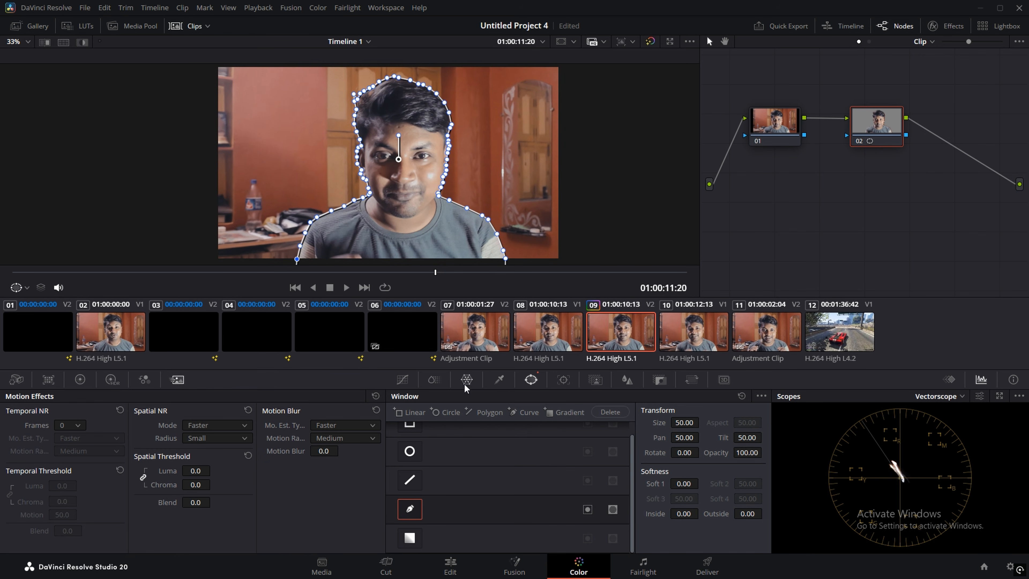
{"action": "left_click", "coordinate": [563, 380]}
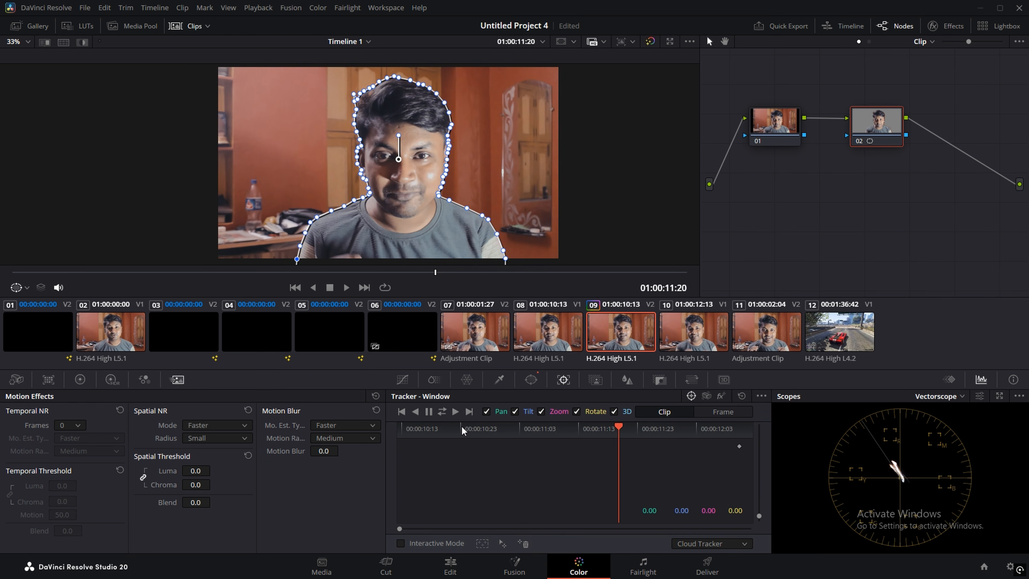
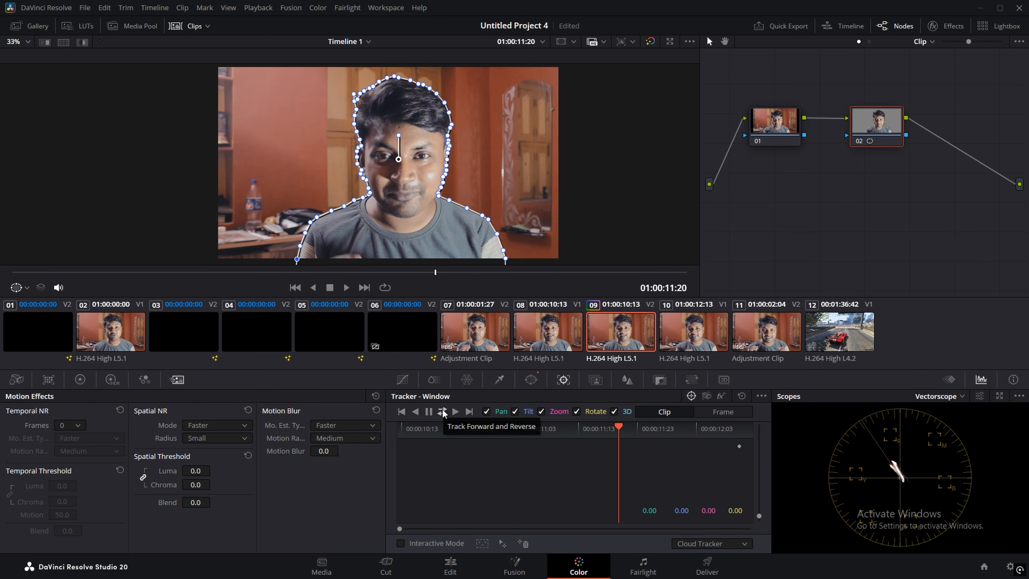
Step: Track the head mask forward and reverse through clip 09 and check how it follows
{"action": "left_click", "coordinate": [442, 411]}
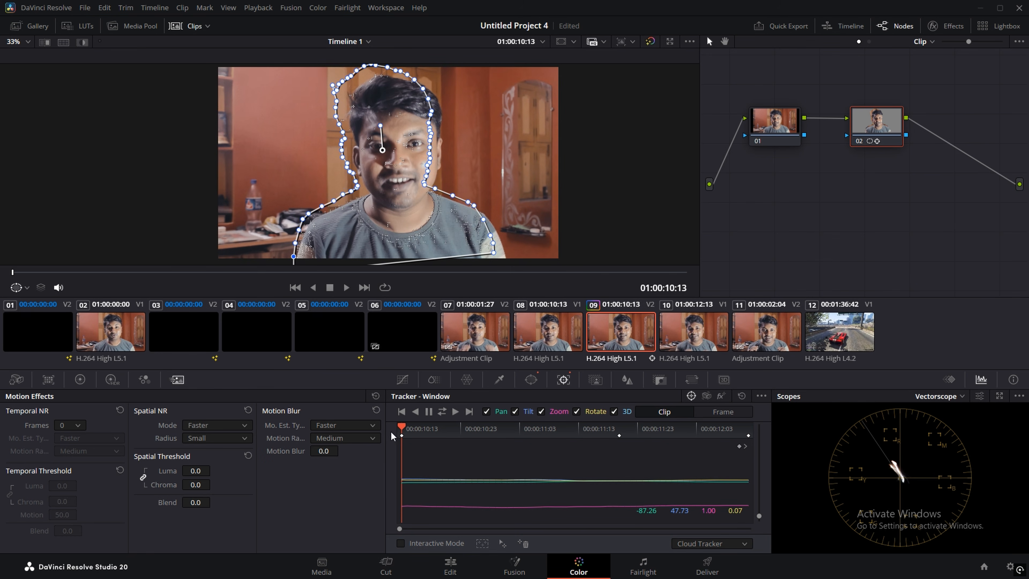
{"action": "mouse_move", "coordinate": [401, 430]}
{"action": "left_mouse_down"}
{"action": "mouse_move", "coordinate": [562, 434]}
{"action": "mouse_move", "coordinate": [390, 435]}
{"action": "left_mouse_up"}
{"action": "left_click", "coordinate": [716, 411]}
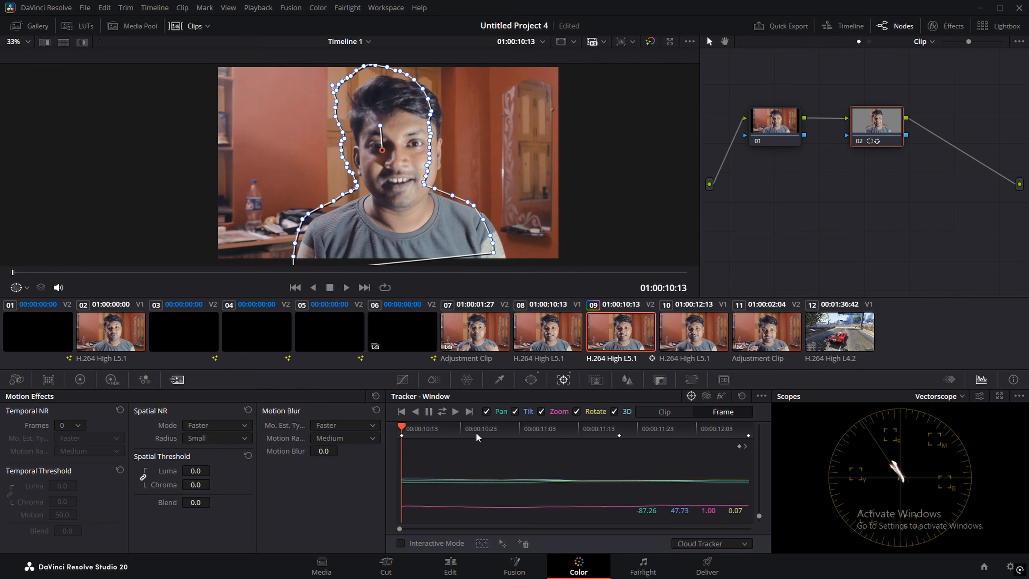
Step: Shift the mask and refit its shoulder, top and head-side points to hug the speaker
{"action": "left_click_drag", "start_coordinate": [382, 150], "coordinate": [393, 157]}
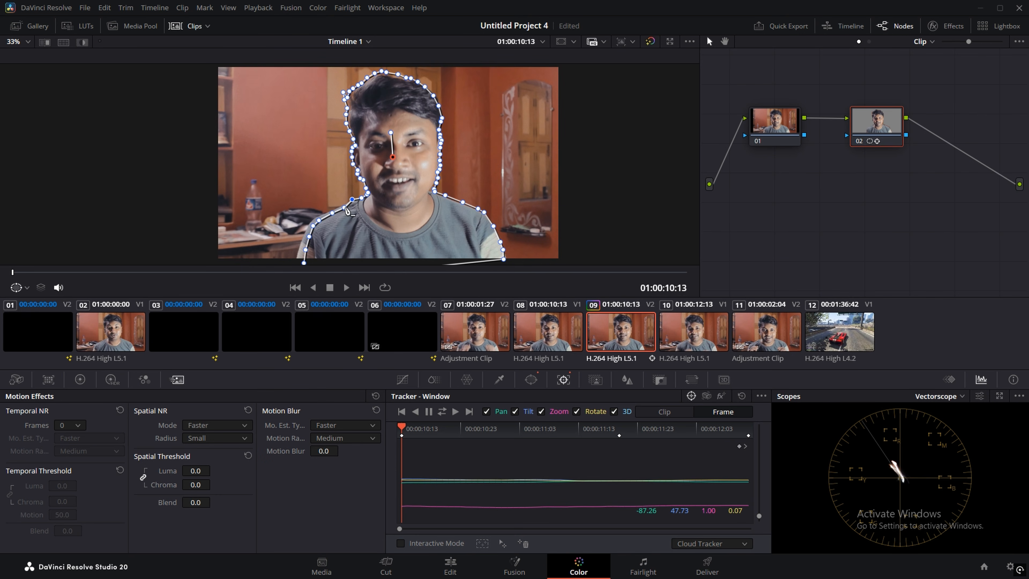
{"action": "left_click_drag", "start_coordinate": [353, 201], "coordinate": [295, 262]}
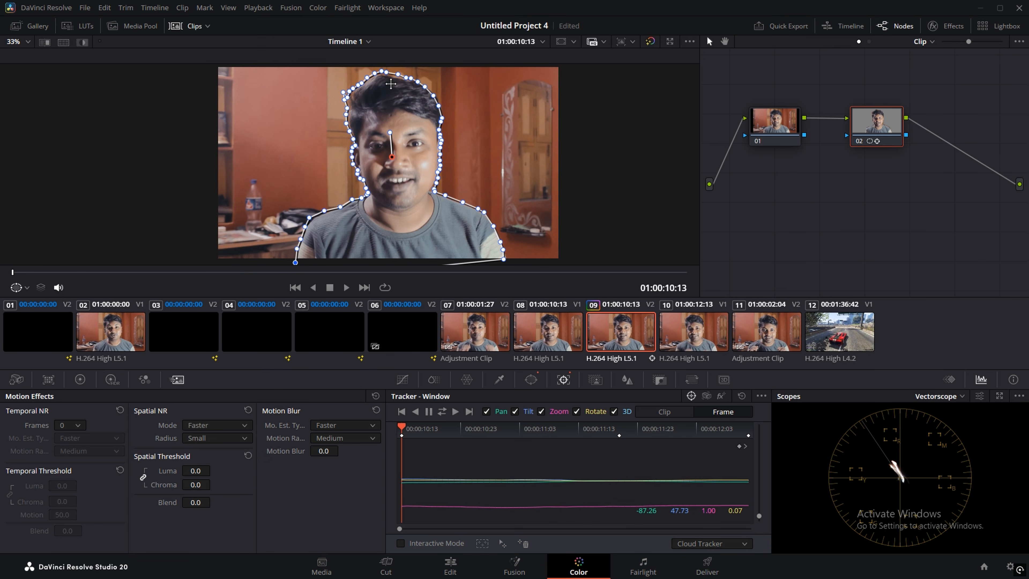
{"action": "left_click_drag", "start_coordinate": [398, 75], "coordinate": [396, 79]}
{"action": "left_click", "coordinate": [367, 78]}
{"action": "left_click", "coordinate": [344, 93]}
{"action": "left_click_drag", "start_coordinate": [346, 95], "coordinate": [348, 100]}
{"action": "left_click", "coordinate": [433, 95]}
{"action": "left_click_drag", "start_coordinate": [438, 106], "coordinate": [440, 106]}
Step: Refit the top of the mask on the next frame and save the project
{"action": "left_click_drag", "start_coordinate": [404, 429], "coordinate": [414, 430]}
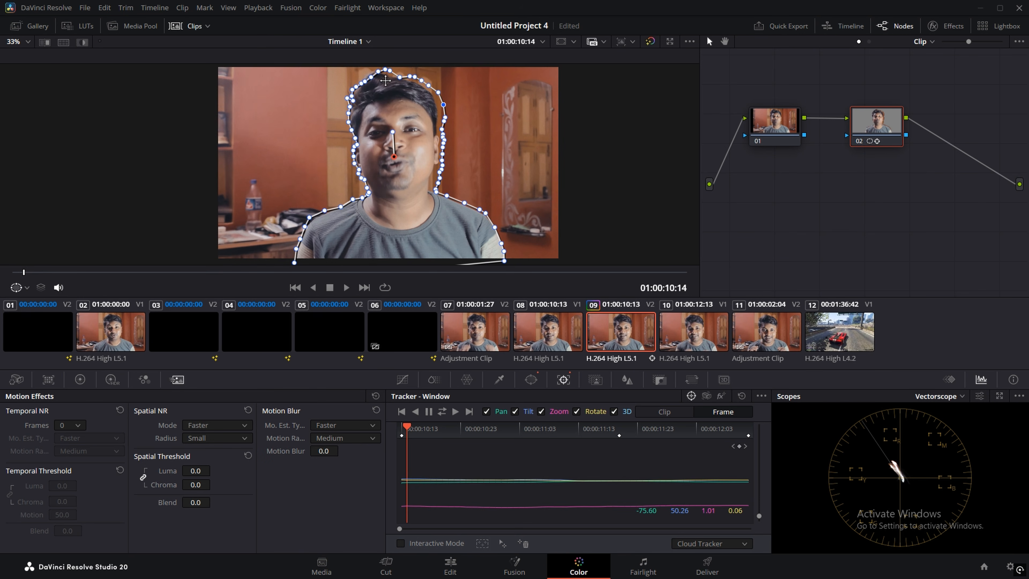
{"action": "left_click_drag", "start_coordinate": [391, 72], "coordinate": [444, 118]}
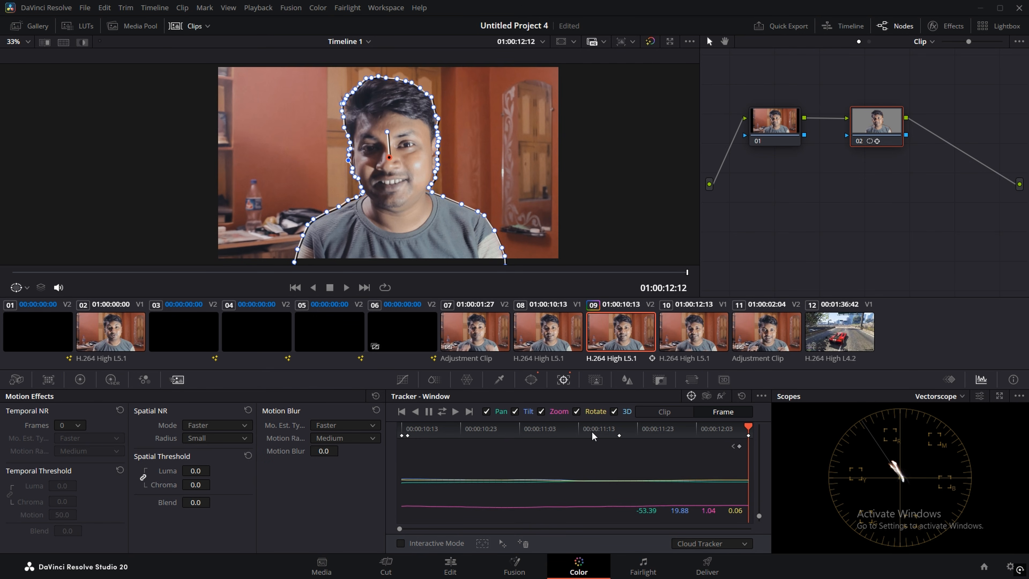
{"action": "key", "text": "ctrl+s"}
Step: Add an Alpha Output to the node graph and wire node 02's alpha into it
{"action": "right_click", "coordinate": [772, 183]}
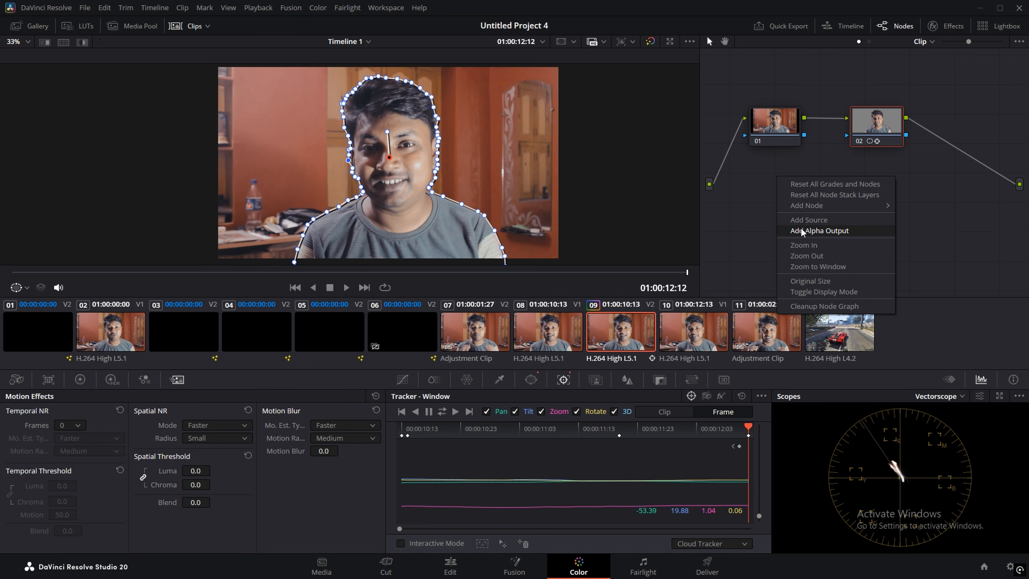
{"action": "left_click", "coordinate": [814, 231]}
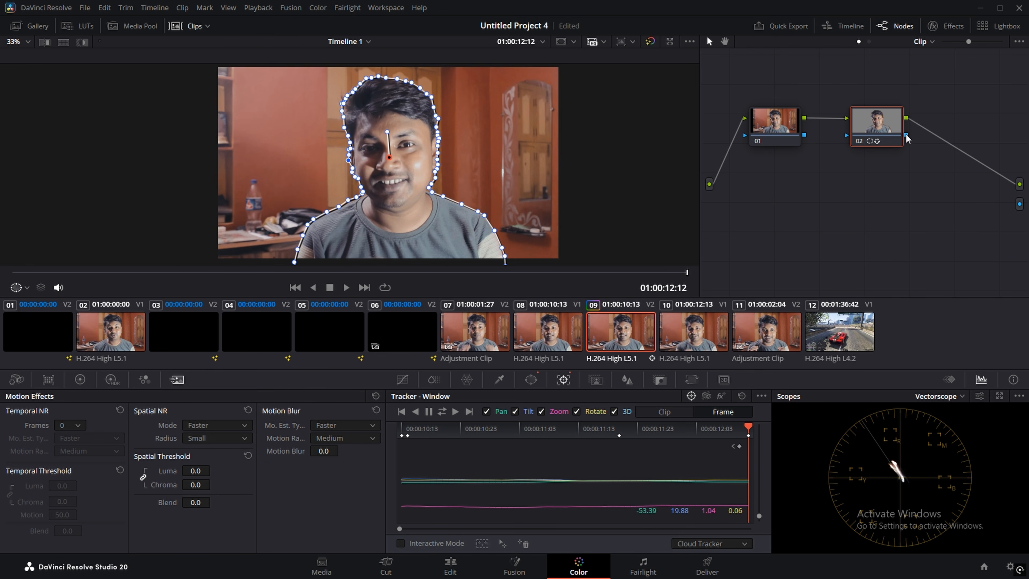
{"action": "left_click_drag", "start_coordinate": [906, 134], "coordinate": [976, 195]}
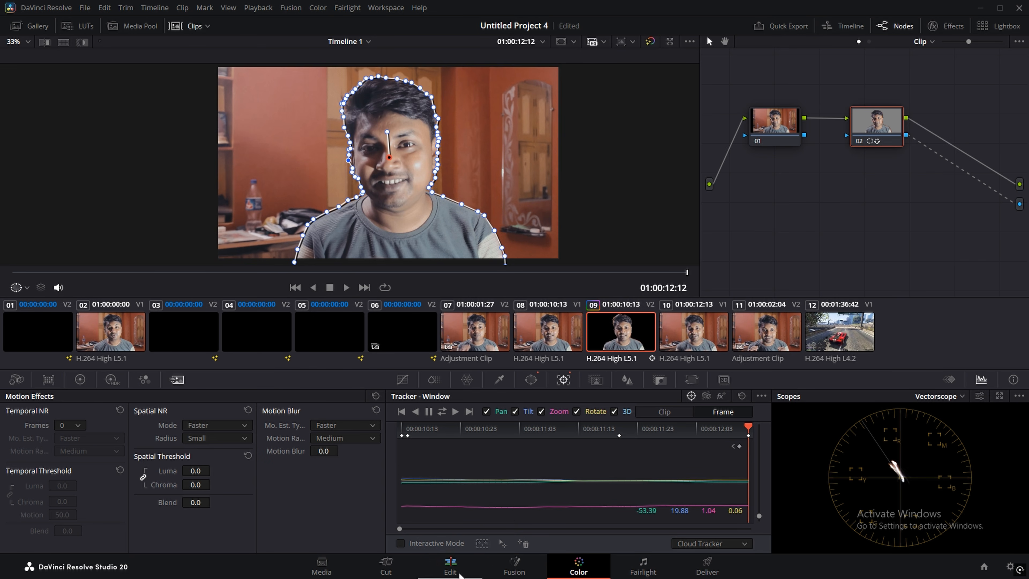
{"action": "left_click", "coordinate": [453, 569]}
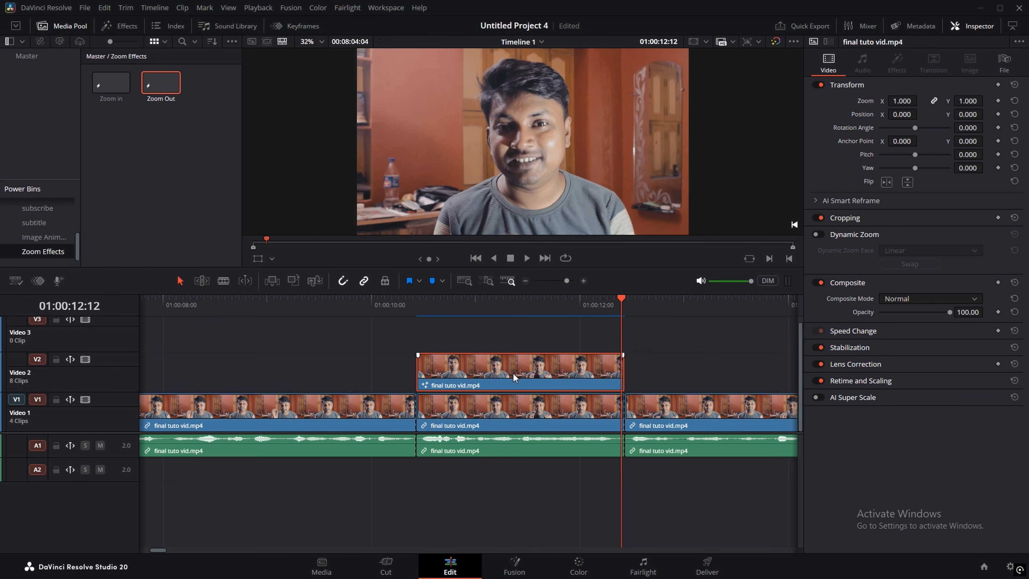
Step: Move the speaker clip up to Video 3 and drop a Fusion Composition onto Video 2
{"action": "left_click_drag", "start_coordinate": [514, 376], "coordinate": [512, 339]}
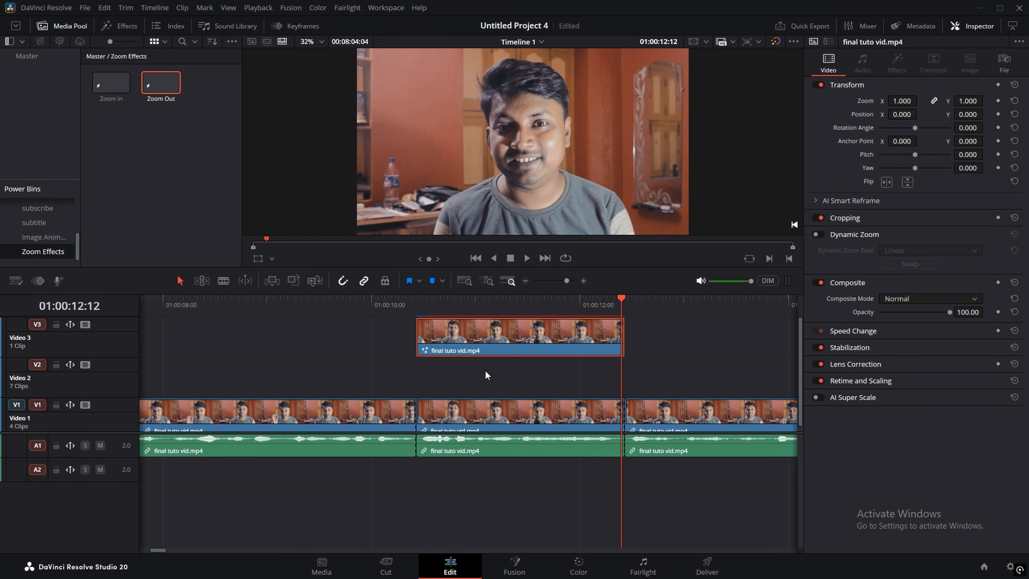
{"action": "left_click", "coordinate": [117, 26]}
{"action": "left_click_drag", "start_coordinate": [141, 98], "coordinate": [409, 381]}
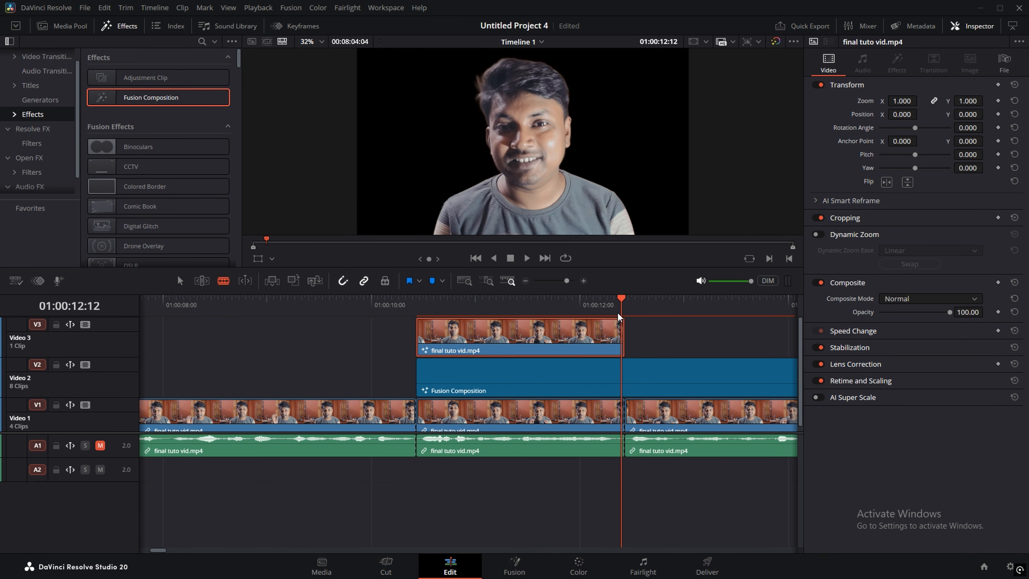
Step: Cut the Fusion Composition at 01:00:11:28, where the speaker clip ends, and delete the excess
{"action": "left_click_drag", "start_coordinate": [620, 304], "coordinate": [573, 305]}
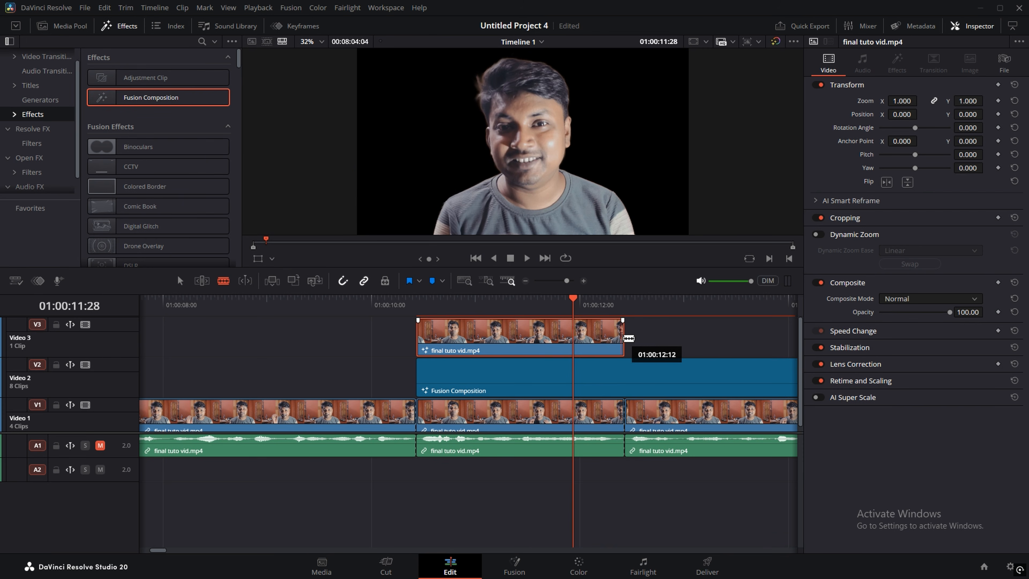
{"action": "left_click", "coordinate": [633, 377]}
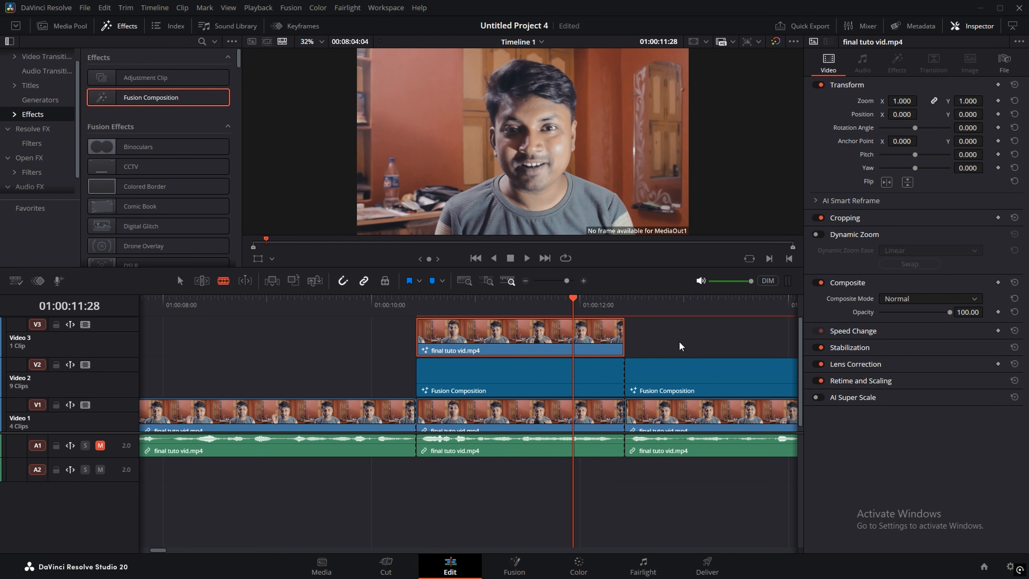
{"action": "left_click_drag", "start_coordinate": [677, 343], "coordinate": [711, 377]}
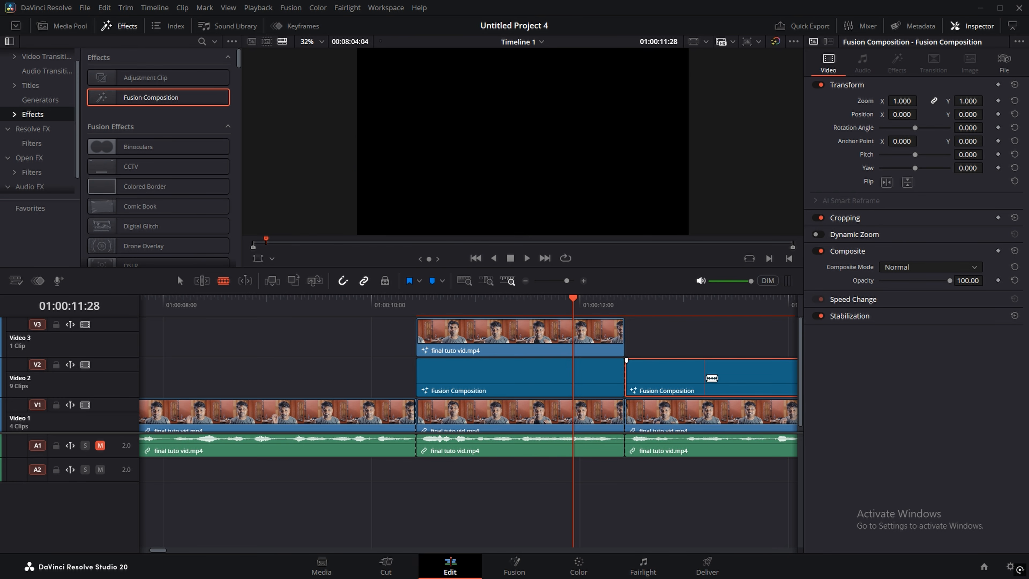
{"action": "key", "text": "Delete"}
{"action": "key", "text": "a"}
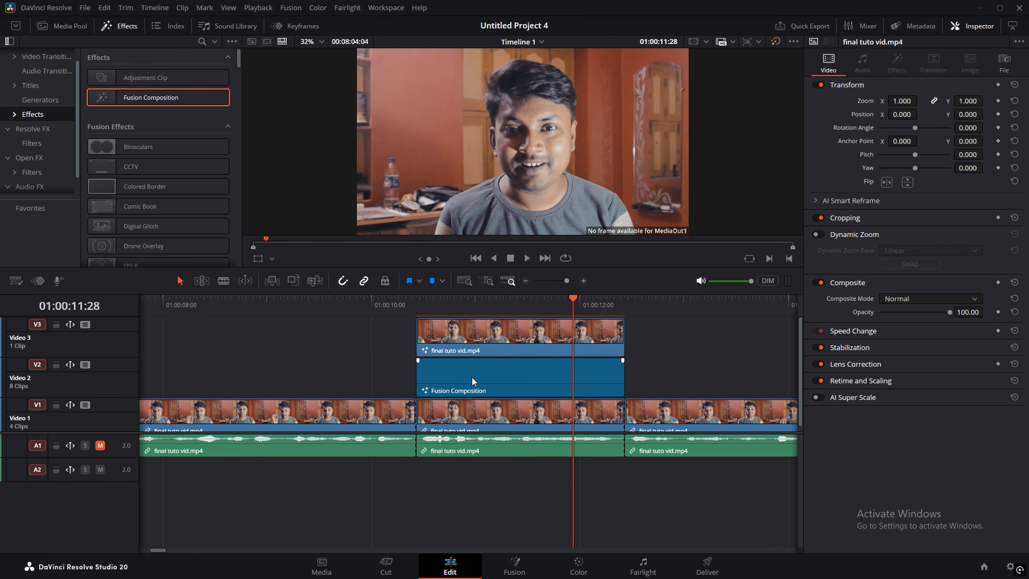
{"action": "left_click", "coordinate": [472, 376]}
{"action": "right_click", "coordinate": [482, 374]}
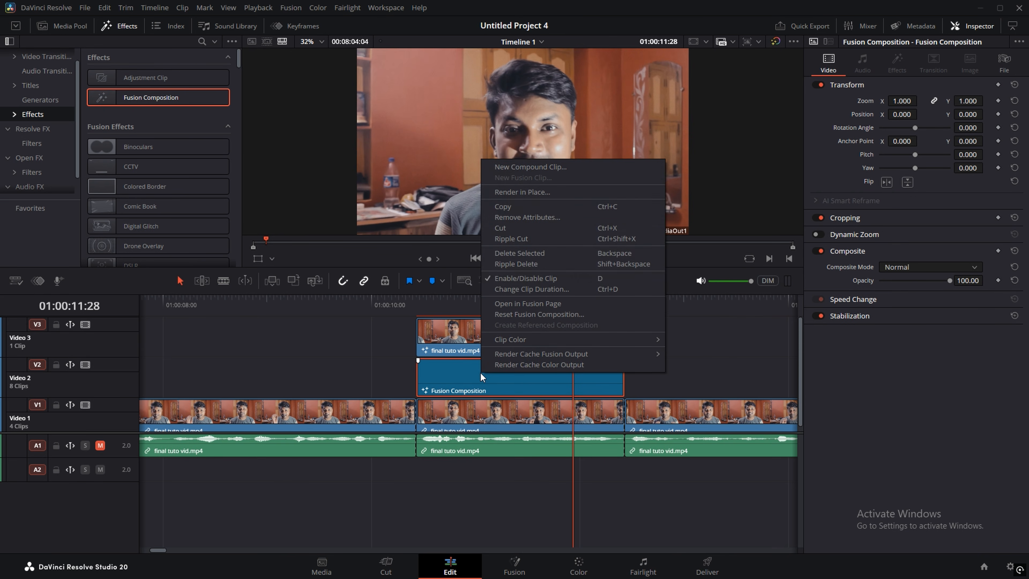
Step: In Fusion, add Background1 and Text1 nodes and merge them into MediaOut1
{"action": "left_click", "coordinate": [517, 306]}
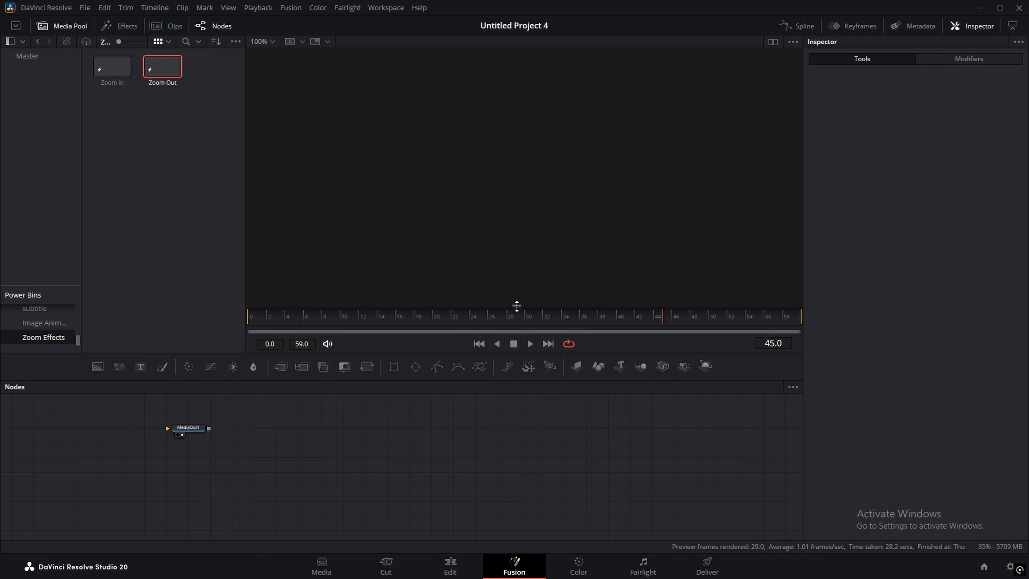
{"action": "left_click_drag", "start_coordinate": [188, 429], "coordinate": [617, 457]}
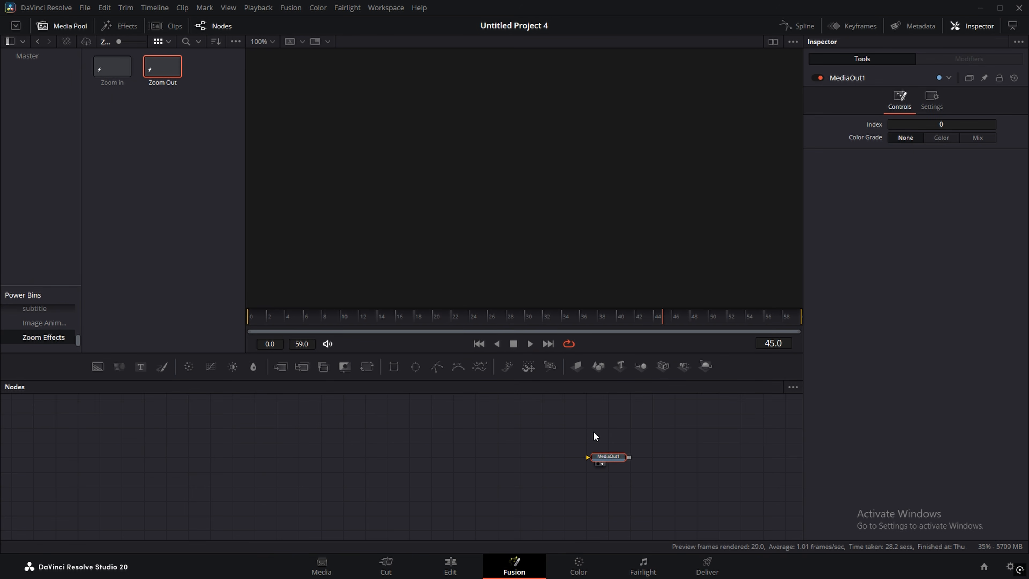
{"action": "left_click_drag", "start_coordinate": [98, 367], "coordinate": [606, 459]}
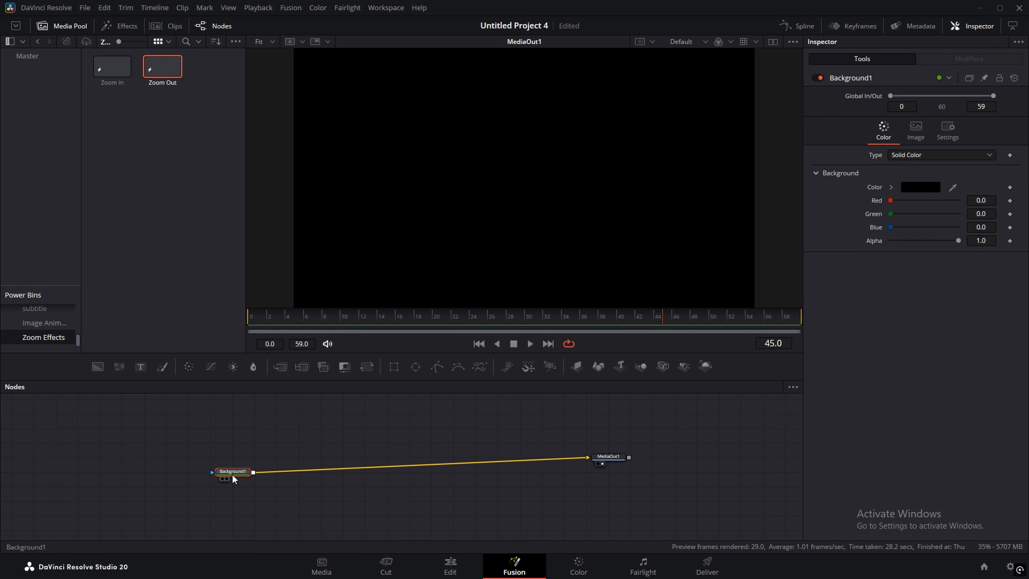
{"action": "left_click_drag", "start_coordinate": [234, 479], "coordinate": [232, 462]}
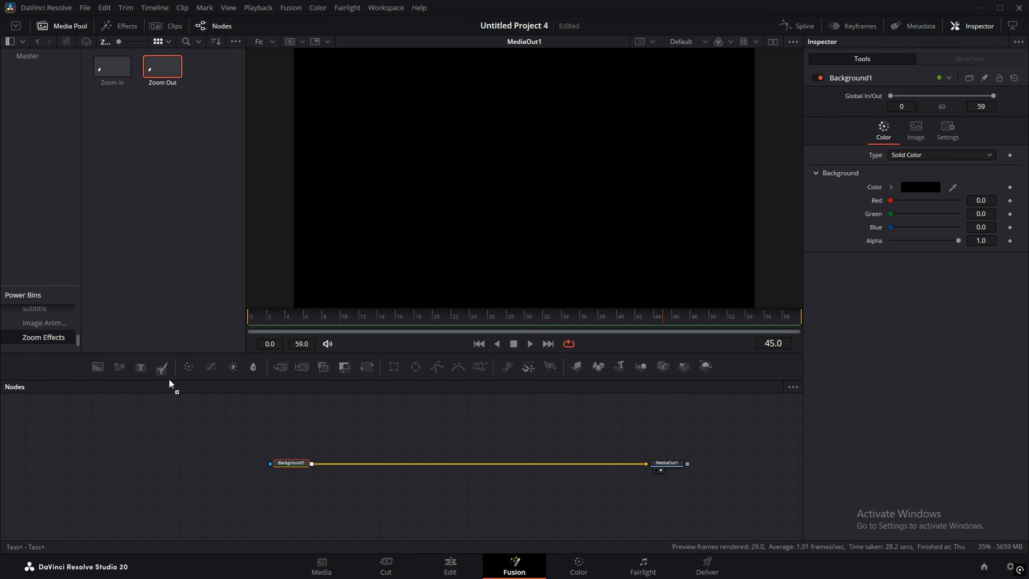
{"action": "left_click_drag", "start_coordinate": [170, 384], "coordinate": [441, 468]}
{"action": "left_click_drag", "start_coordinate": [342, 422], "coordinate": [421, 409]}
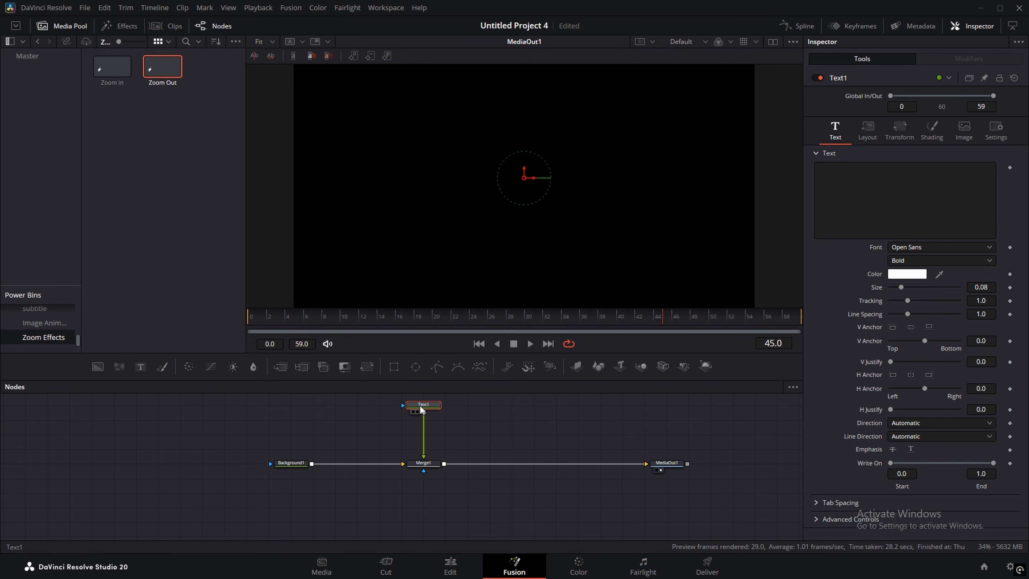
{"action": "left_click", "coordinate": [838, 174]}
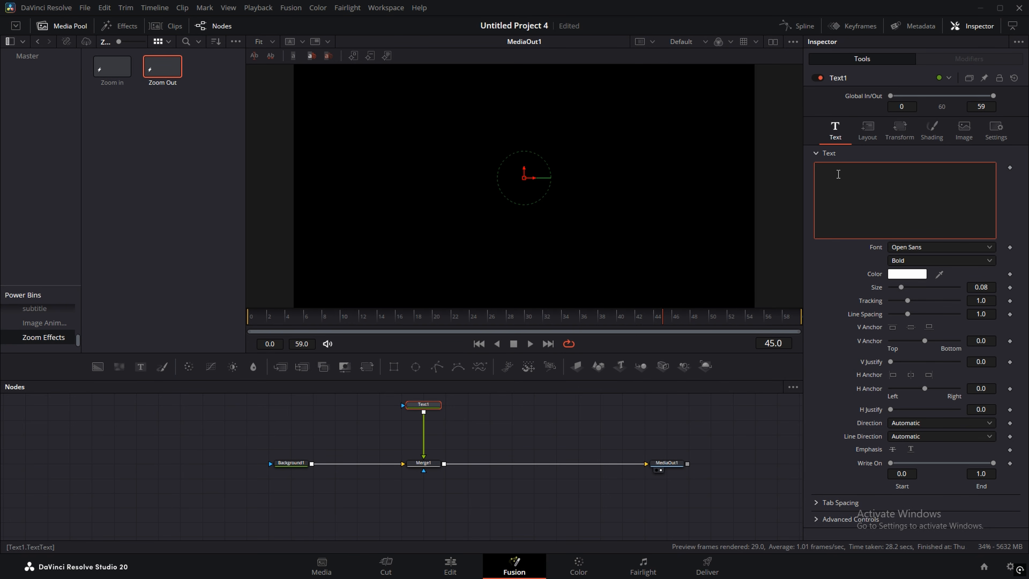
Step: Make Text1 read WELCOME in Open Sans Extrabold at about size 0.28, and save
{"action": "type", "text": "WELCOME"}
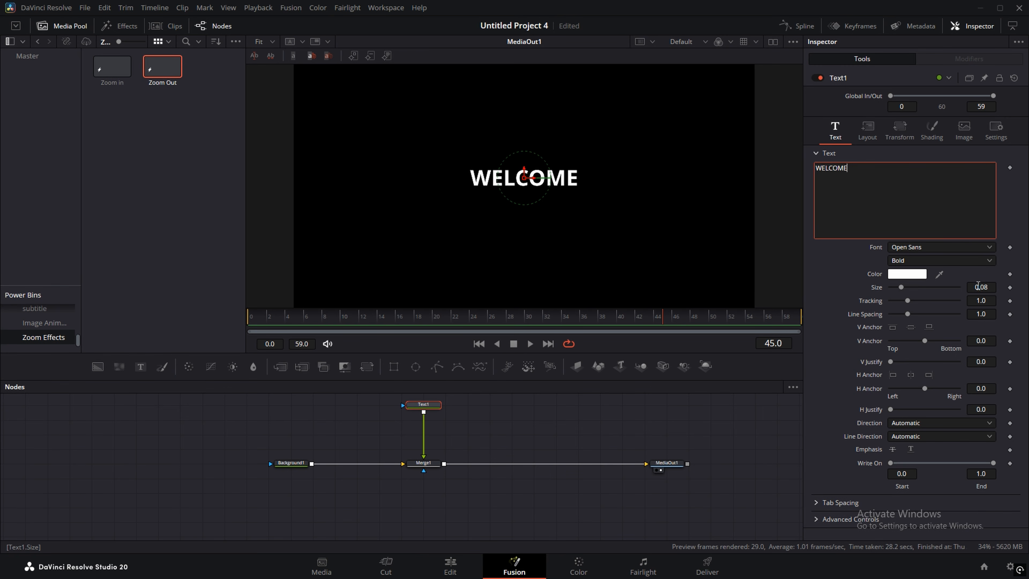
{"action": "mouse_move", "coordinate": [977, 286]}
{"action": "left_mouse_down"}
{"action": "mouse_move", "coordinate": [1024, 286]}
{"action": "mouse_move", "coordinate": [990, 286]}
{"action": "left_mouse_up"}
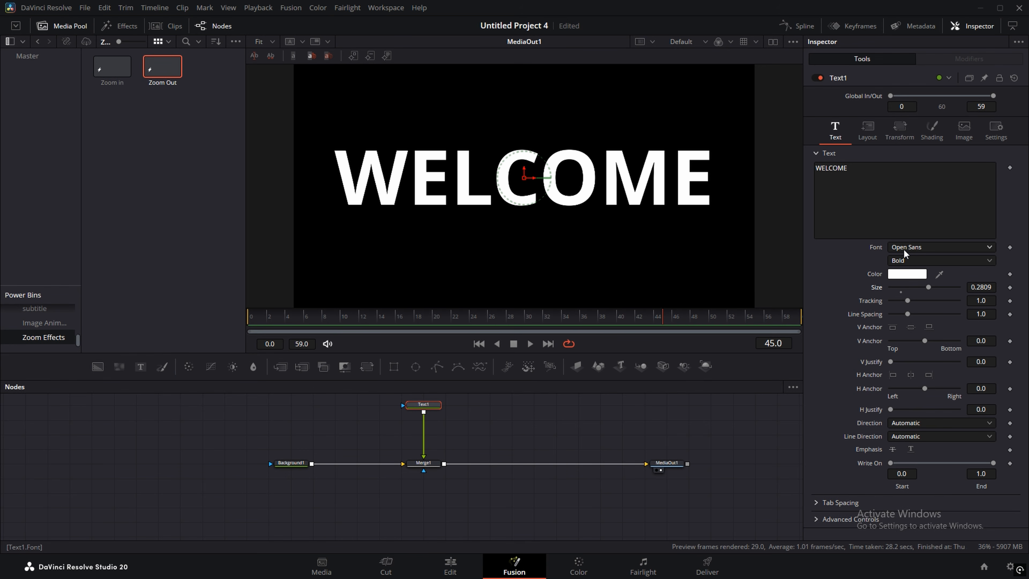
{"action": "left_click", "coordinate": [901, 261]}
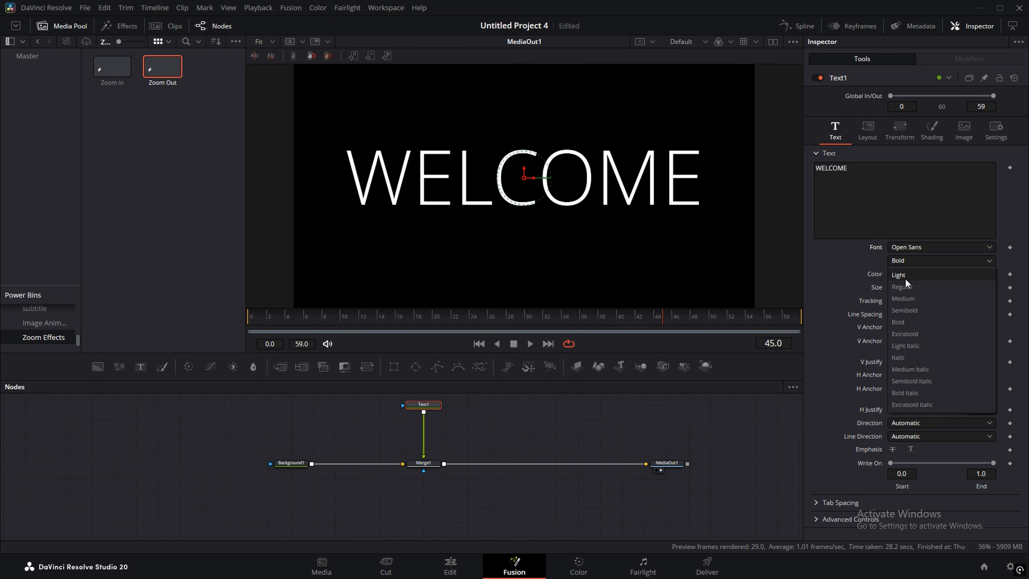
{"action": "left_click", "coordinate": [906, 333]}
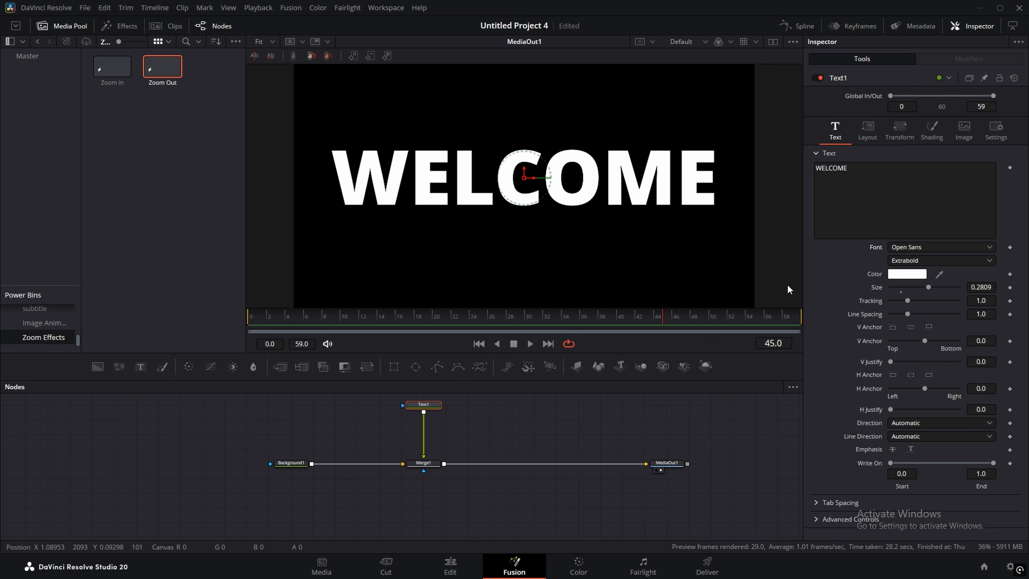
{"action": "key", "text": "ctrl+s"}
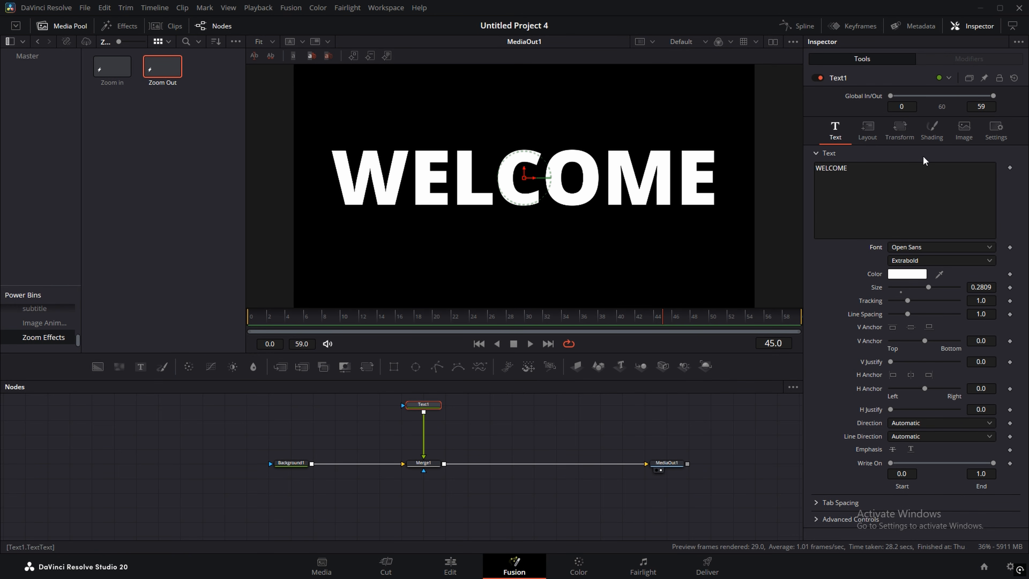
{"action": "left_click", "coordinate": [934, 132]}
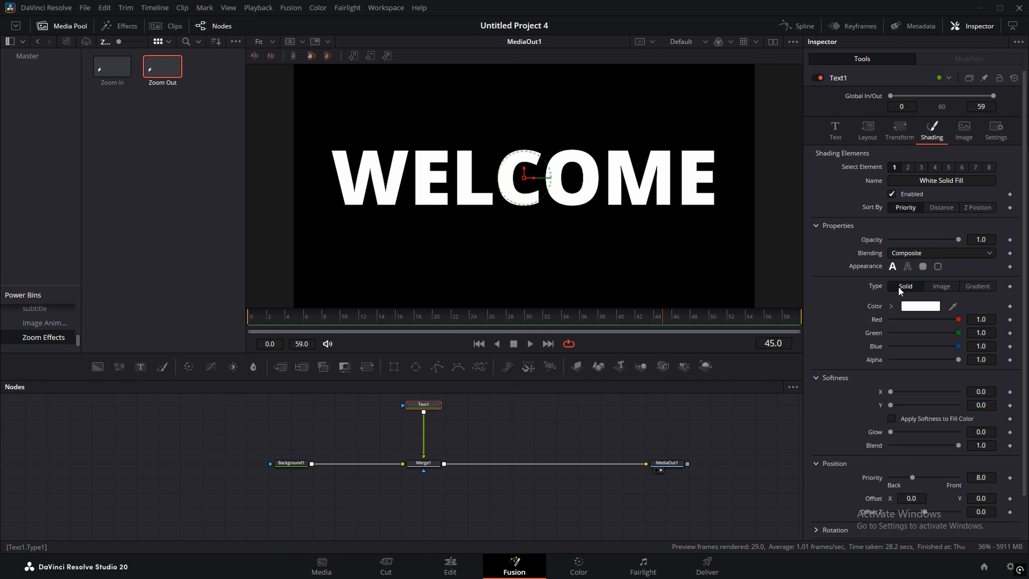
Step: Switch the WELCOME fill to Gradient and colour its right stop yellow
{"action": "left_click", "coordinate": [975, 287]}
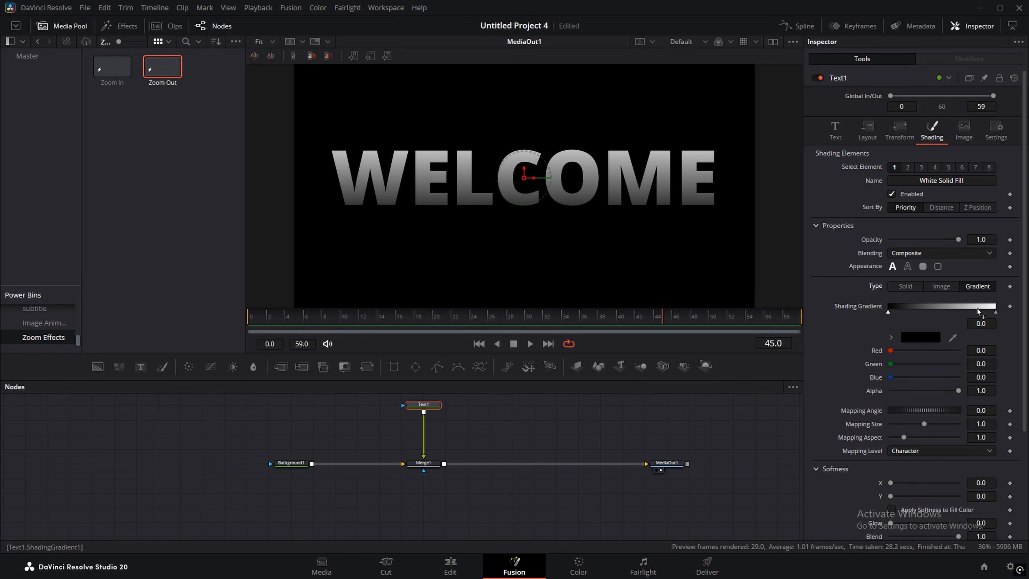
{"action": "left_click", "coordinate": [995, 313]}
{"action": "left_click", "coordinate": [918, 340]}
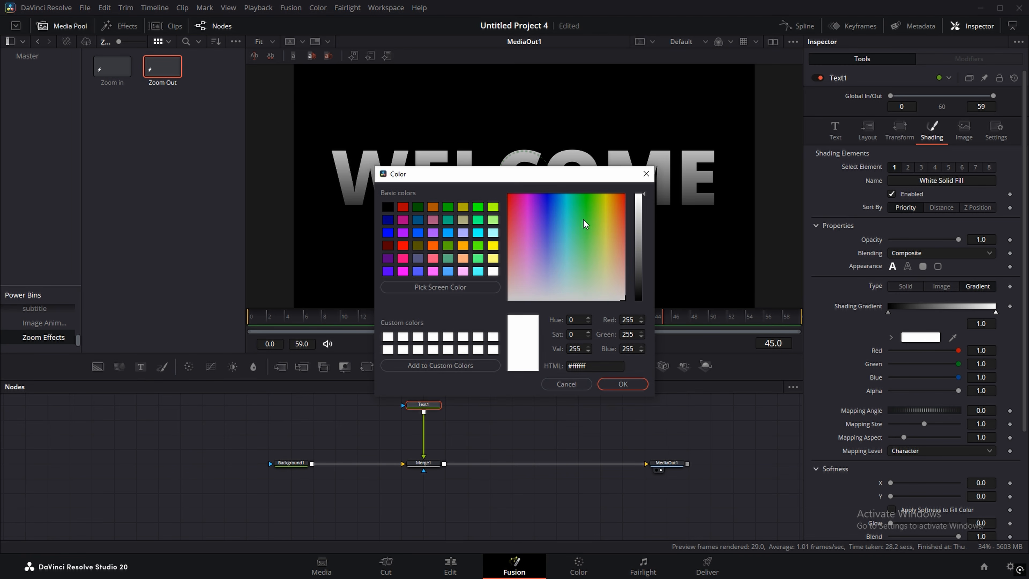
{"action": "left_click_drag", "start_coordinate": [586, 221], "coordinate": [604, 218]}
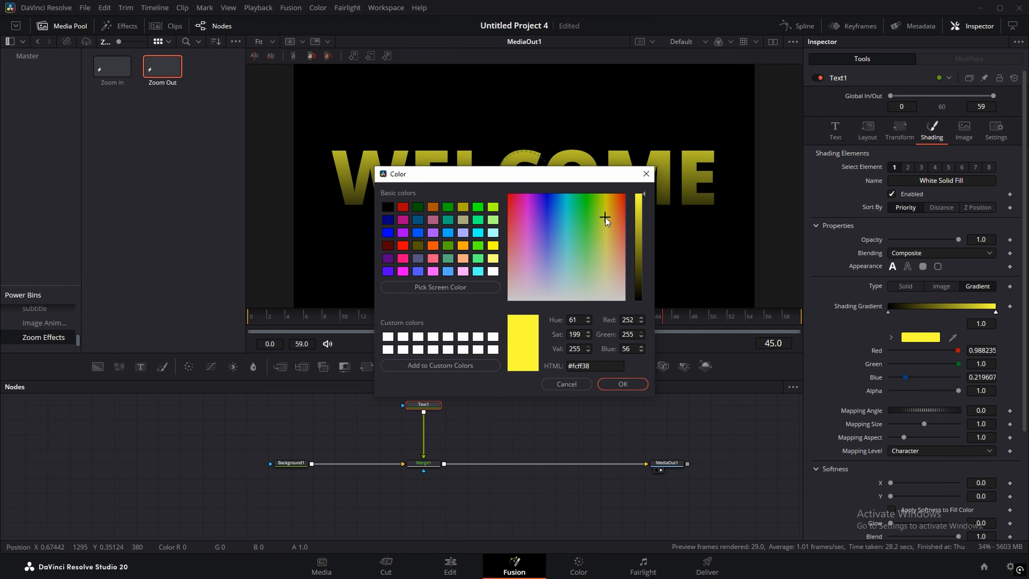
{"action": "left_click", "coordinate": [618, 383]}
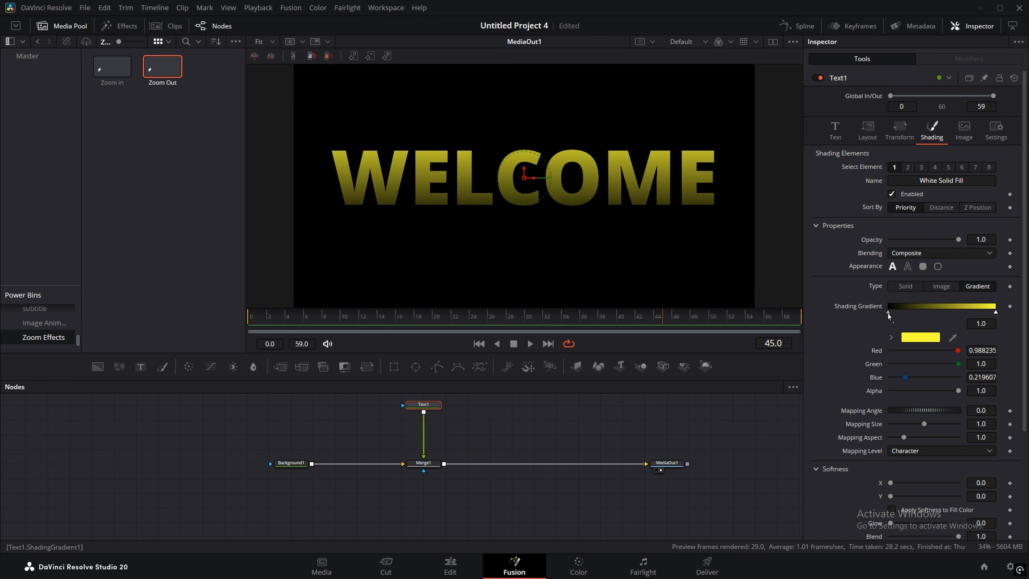
Step: Colour the gradient's left stop a near-white pale cream
{"action": "left_click", "coordinate": [887, 313]}
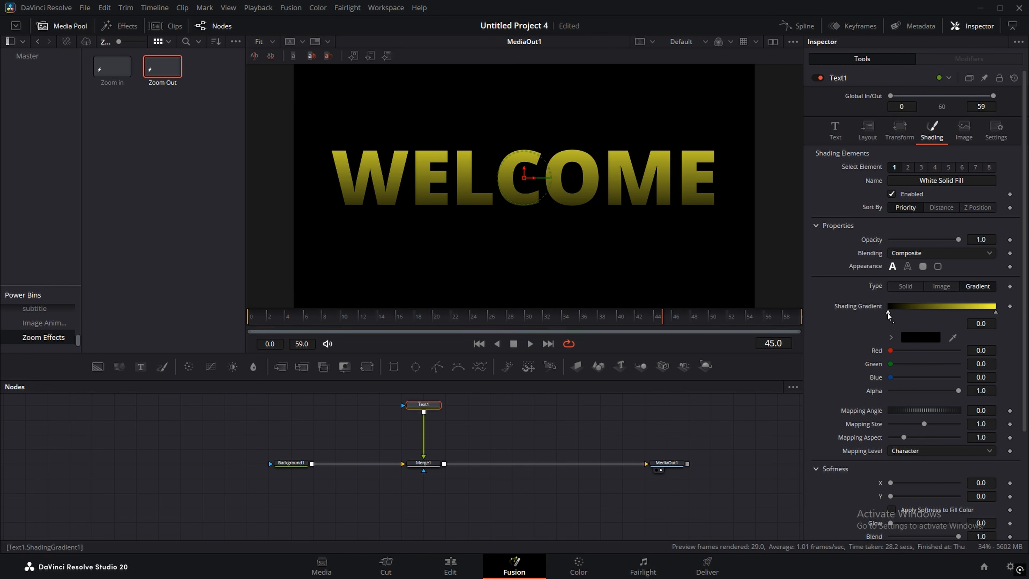
{"action": "left_click", "coordinate": [914, 339]}
{"action": "left_click", "coordinate": [589, 287]}
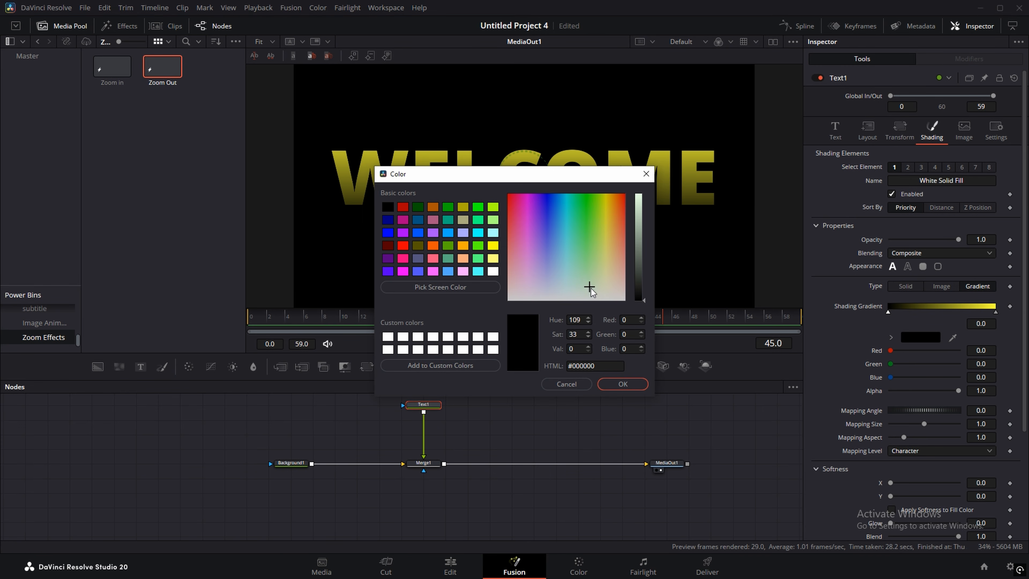
{"action": "left_click_drag", "start_coordinate": [589, 287], "coordinate": [647, 188]}
{"action": "left_click", "coordinate": [601, 288]}
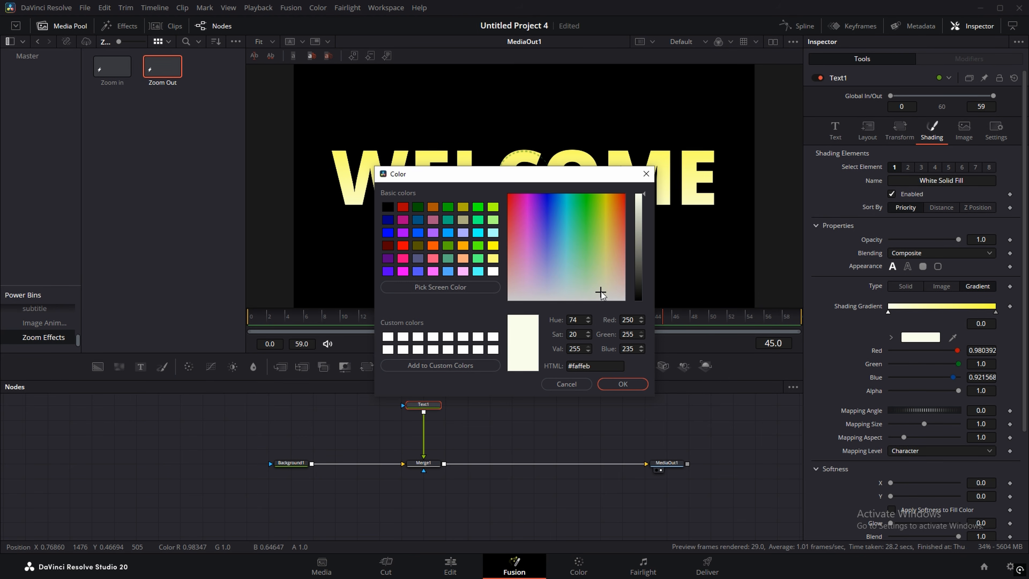
{"action": "left_click_drag", "start_coordinate": [602, 290], "coordinate": [605, 293]}
{"action": "left_click", "coordinate": [620, 385]}
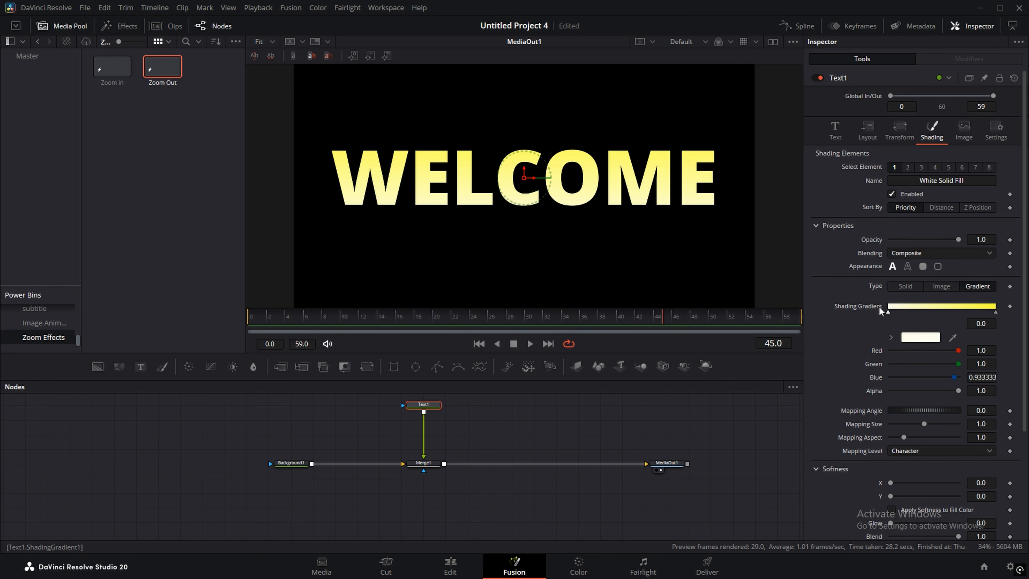
Step: Slide the cream and yellow stops inward along the gradient bar
{"action": "left_click_drag", "start_coordinate": [889, 314], "coordinate": [922, 312]}
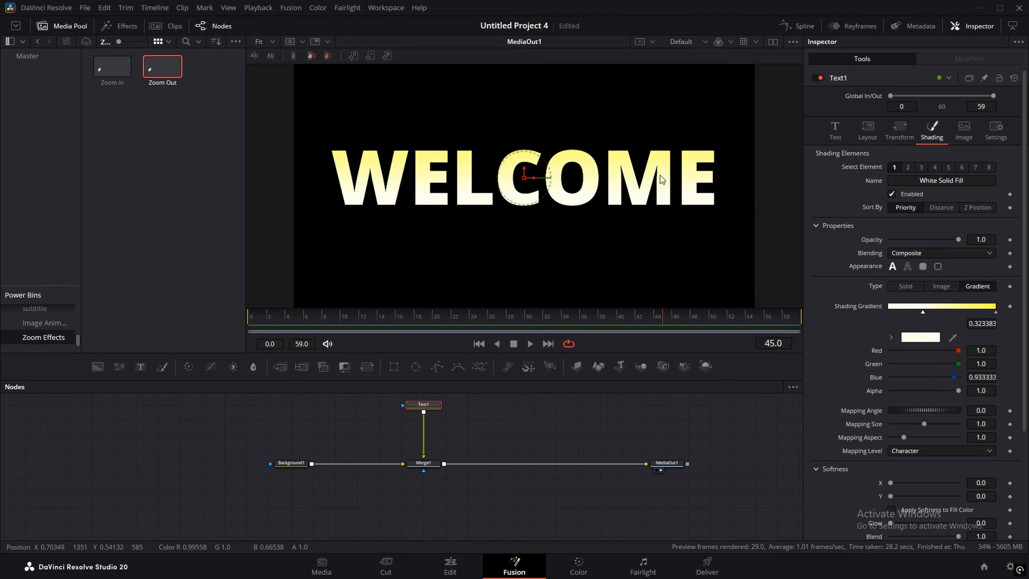
{"action": "left_click_drag", "start_coordinate": [996, 314], "coordinate": [919, 320]}
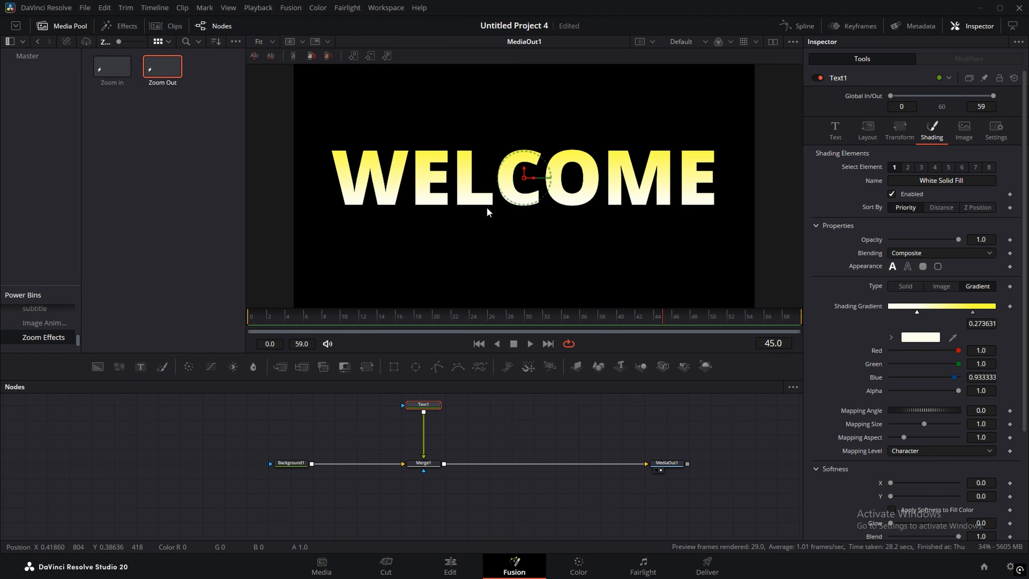
{"action": "scroll", "coordinate": [438, 430], "scroll_direction": "up", "scroll_amount": 1}
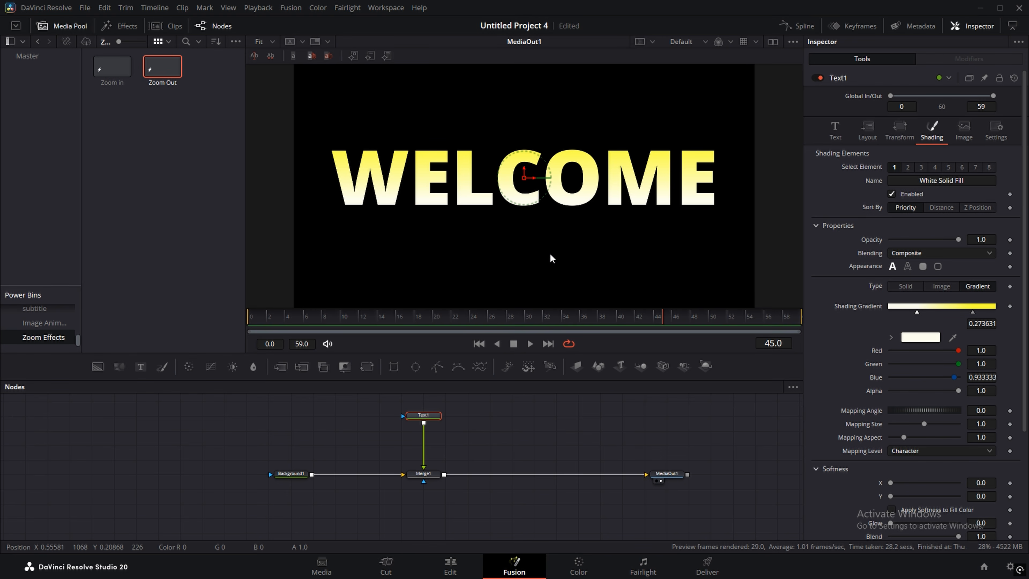
Step: Lighten Background1's colour from black to dark grey #434343 (about 0.2627)
{"action": "left_click", "coordinate": [300, 476]}
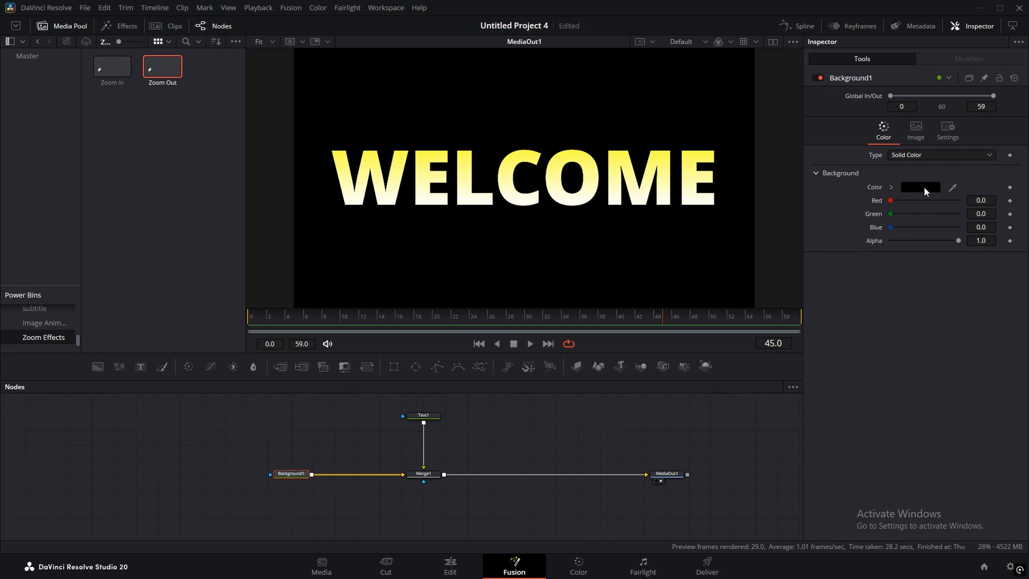
{"action": "left_click", "coordinate": [924, 188]}
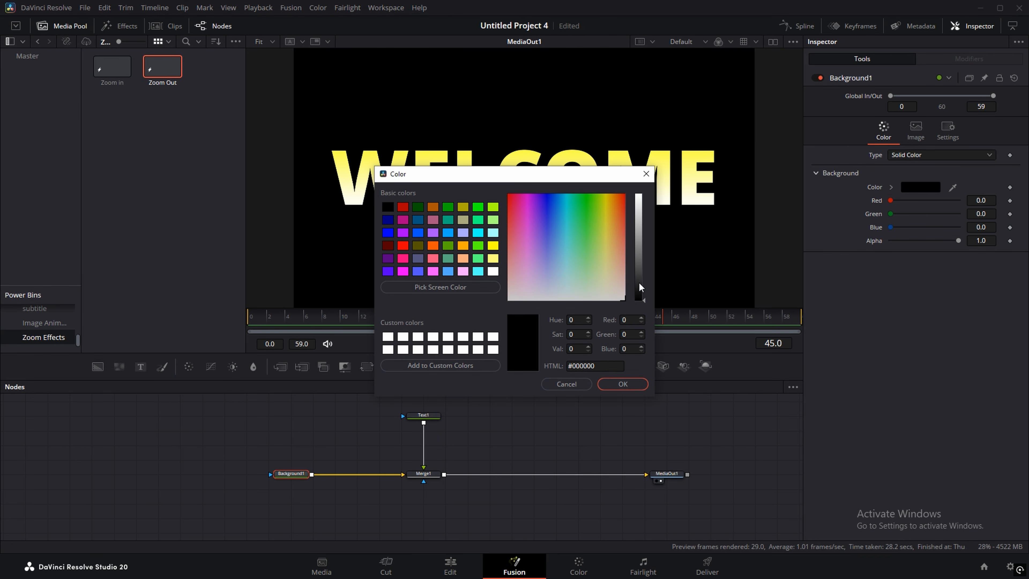
{"action": "left_click_drag", "start_coordinate": [639, 284], "coordinate": [641, 272]}
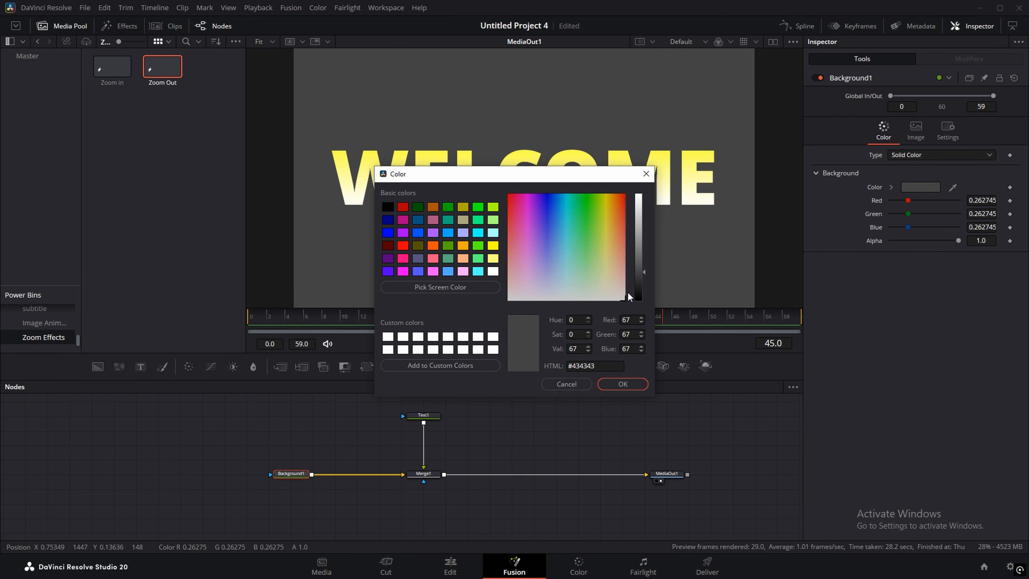
{"action": "left_click", "coordinate": [624, 384]}
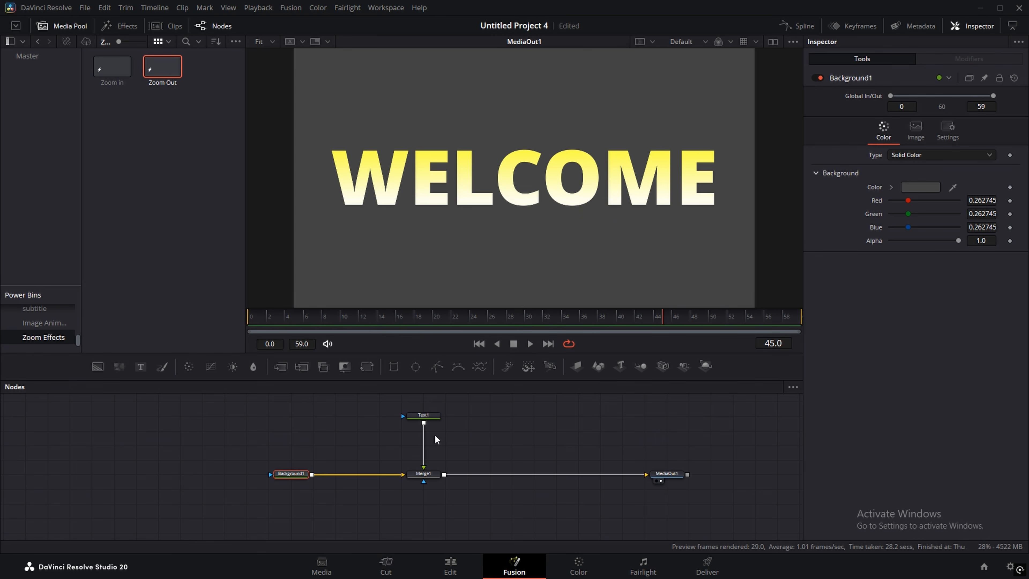
{"action": "left_click", "coordinate": [431, 420]}
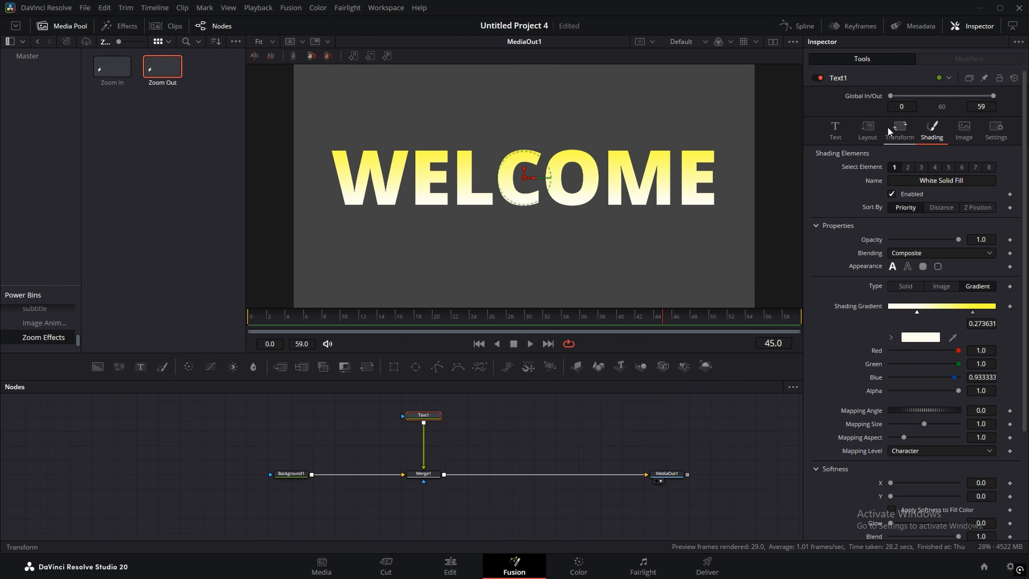
Step: Enable WELCOME's Black Shadow element with offset X 0.0 and Y about -0.031
{"action": "left_click", "coordinate": [921, 166]}
{"action": "left_click", "coordinate": [891, 194]}
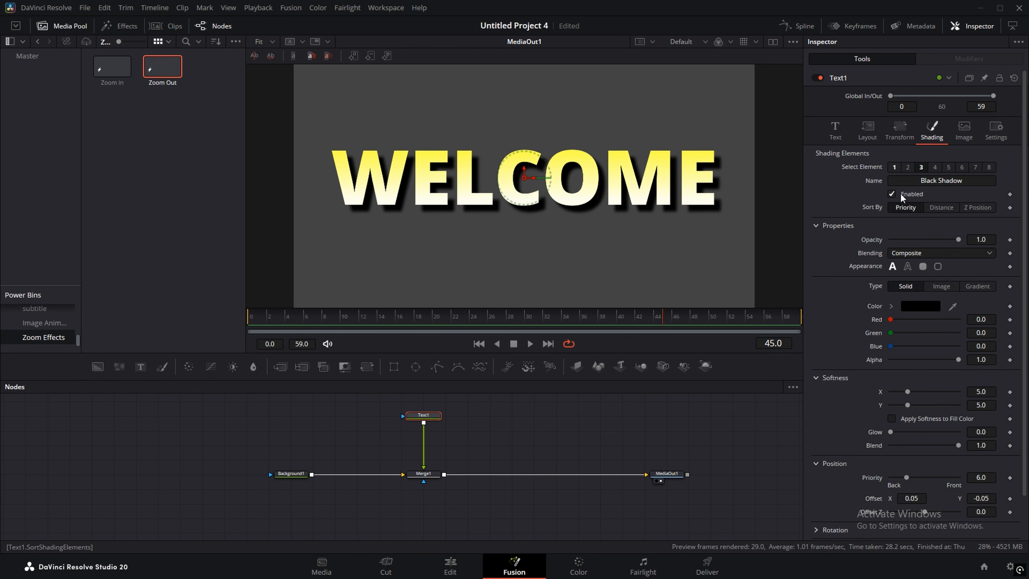
{"action": "scroll", "coordinate": [830, 281], "scroll_direction": "down", "scroll_amount": 2}
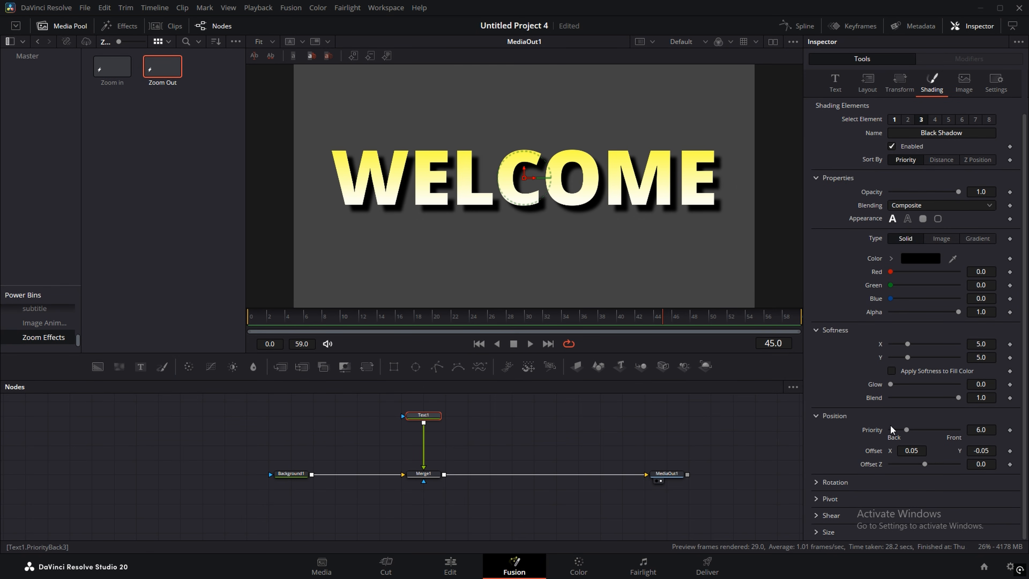
{"action": "left_click_drag", "start_coordinate": [914, 451], "coordinate": [895, 450]}
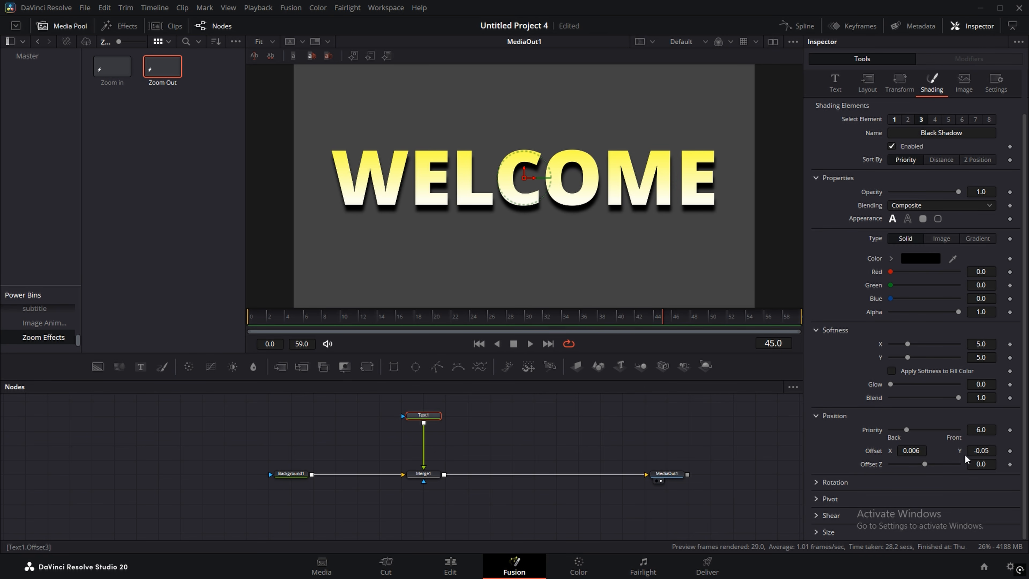
{"action": "left_click_drag", "start_coordinate": [978, 450], "coordinate": [987, 451]}
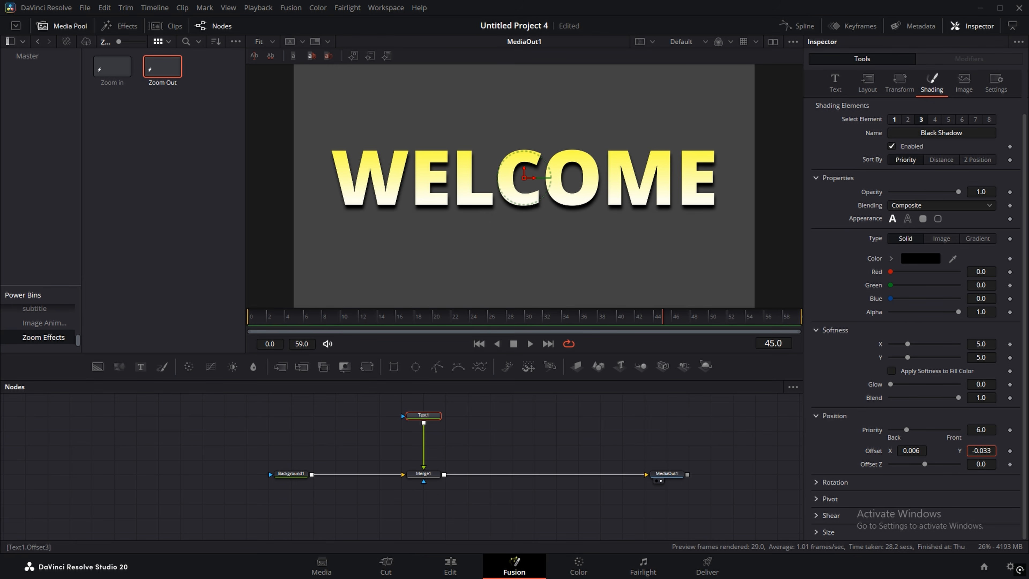
{"action": "left_click_drag", "start_coordinate": [973, 447], "coordinate": [913, 449]}
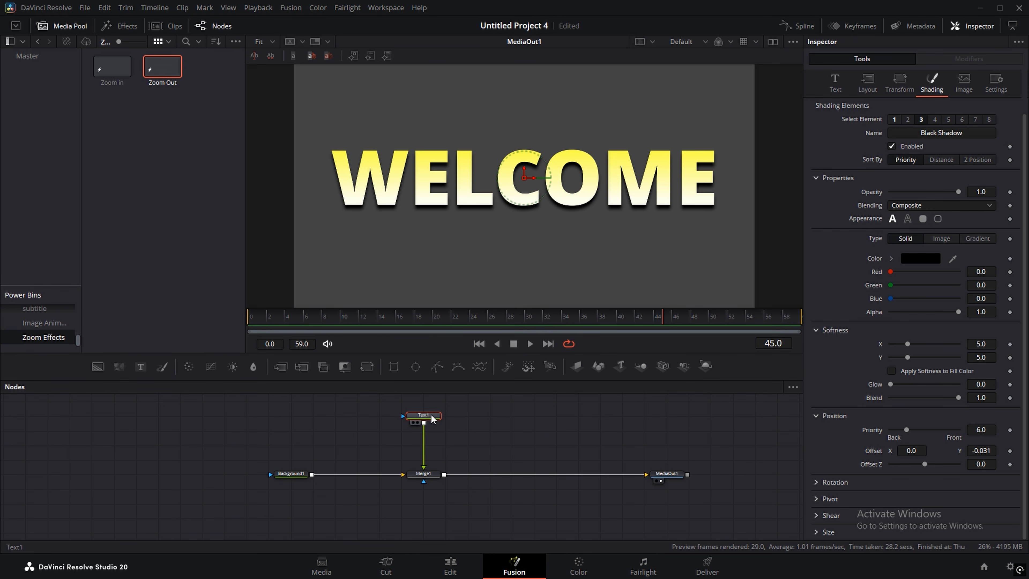
{"action": "key", "text": "shift+space"}
Step: Insert a Glow node between Text1 and Merge1 with a Bartlett filter at size 37
{"action": "type", "text": "magi"}
{"action": "key", "text": "BackSpace"}
{"action": "key", "text": "BackSpace"}
{"action": "key", "text": "BackSpace"}
{"action": "key", "text": "BackSpace"}
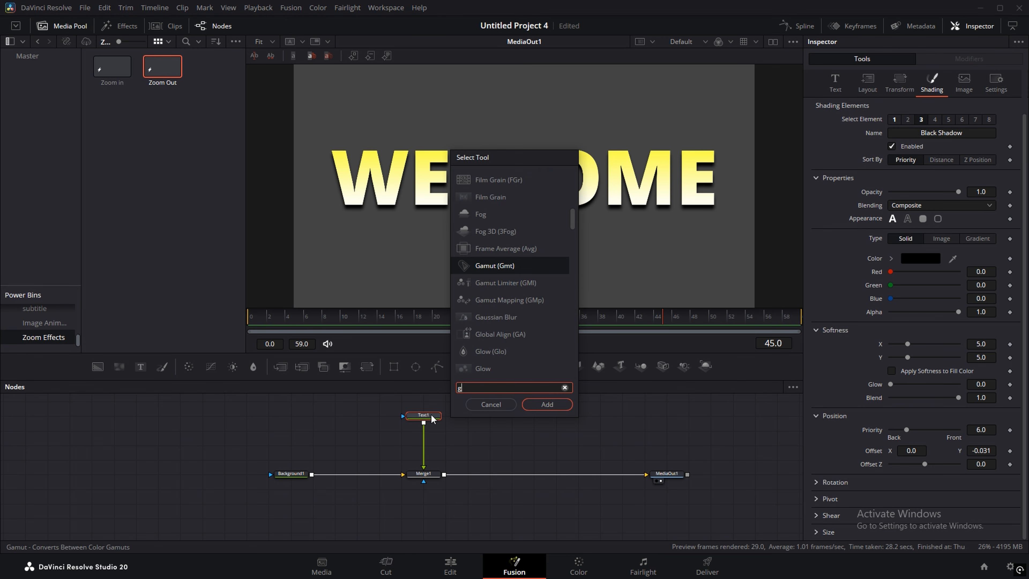
{"action": "type", "text": "glow"}
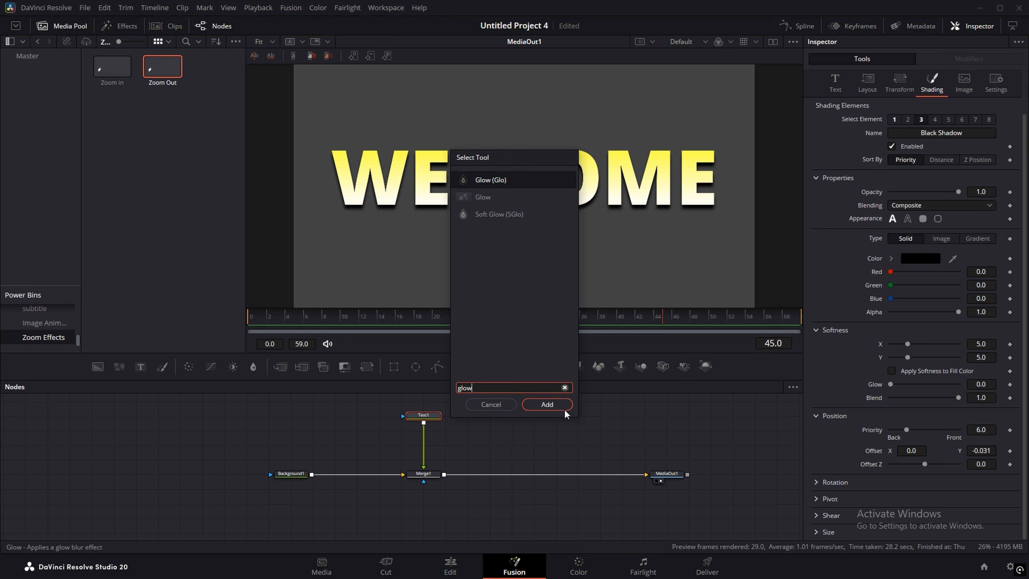
{"action": "left_click", "coordinate": [547, 404]}
{"action": "left_click_drag", "start_coordinate": [417, 434], "coordinate": [416, 448]}
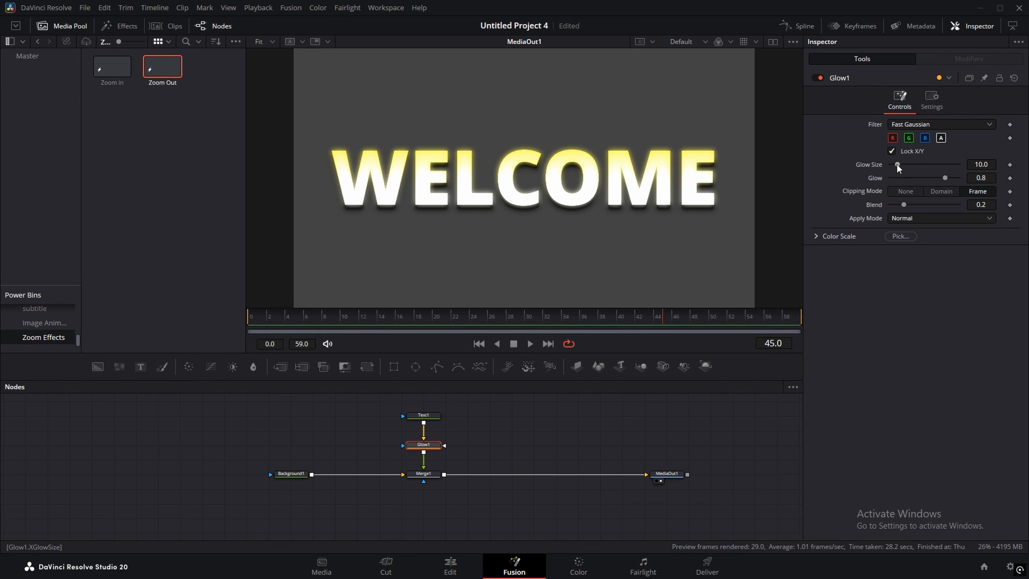
{"action": "left_click_drag", "start_coordinate": [897, 164], "coordinate": [989, 178]}
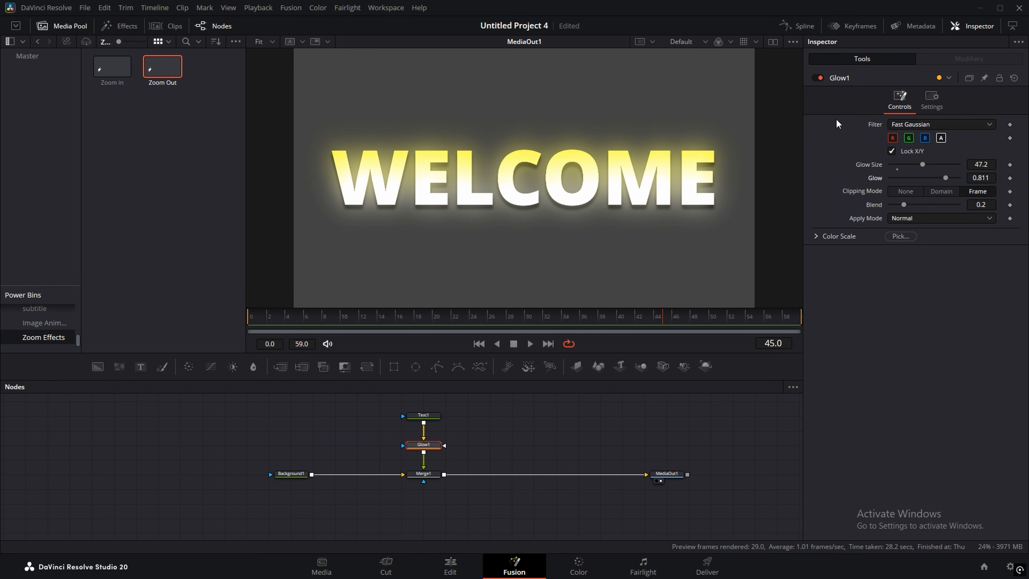
{"action": "left_click", "coordinate": [911, 124]}
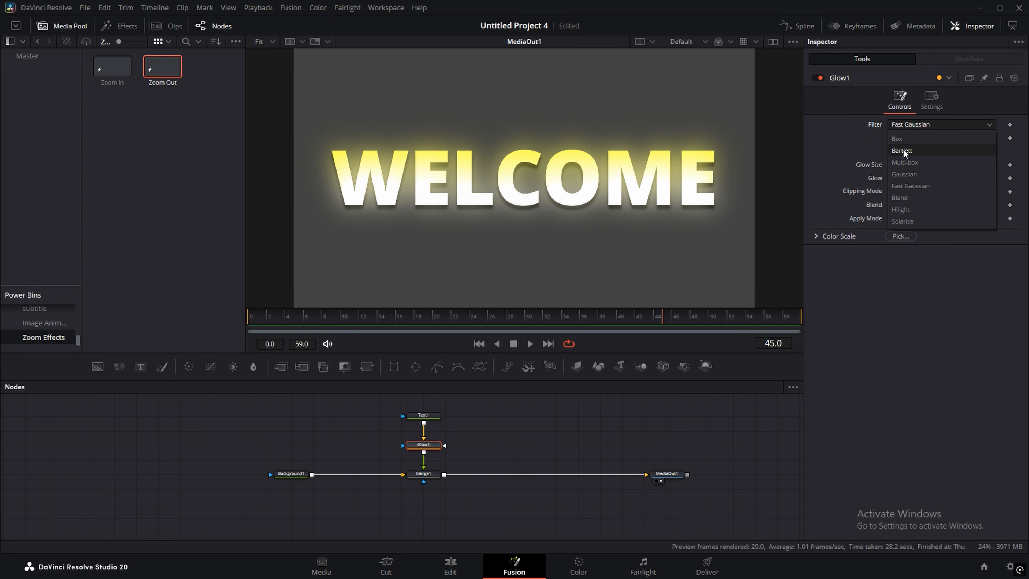
{"action": "left_click", "coordinate": [909, 151]}
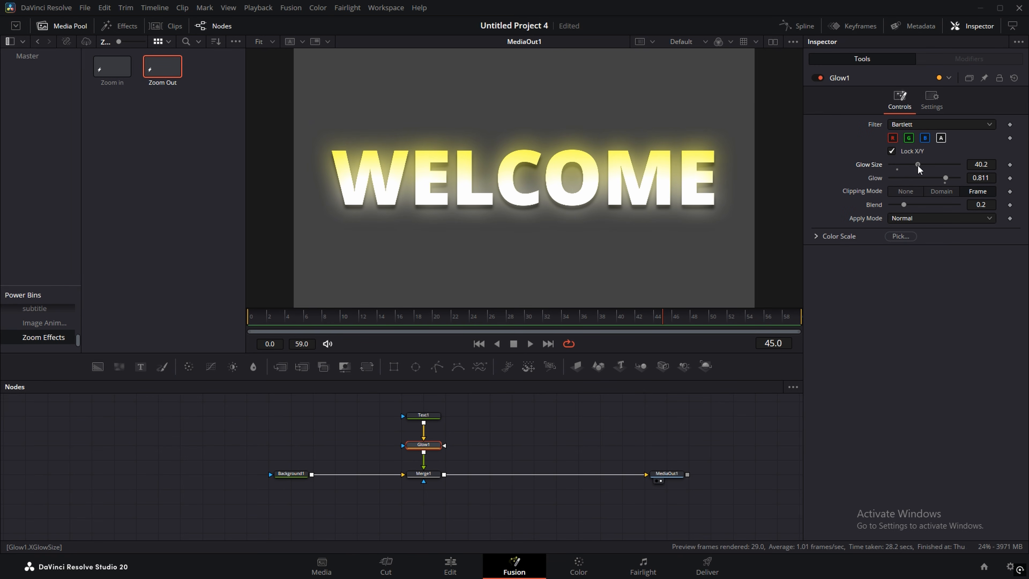
{"action": "left_click_drag", "start_coordinate": [918, 166], "coordinate": [915, 167]}
{"action": "left_click", "coordinate": [426, 414]}
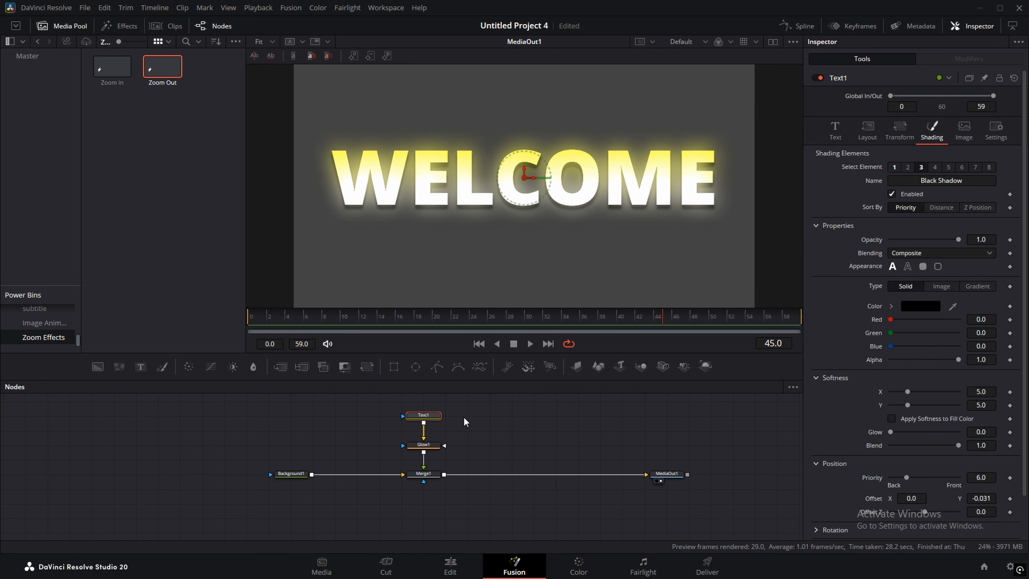
Step: Drag the yellow gradient stop to 0.527 so WELCOME reads mostly yellow
{"action": "left_click", "coordinate": [894, 168]}
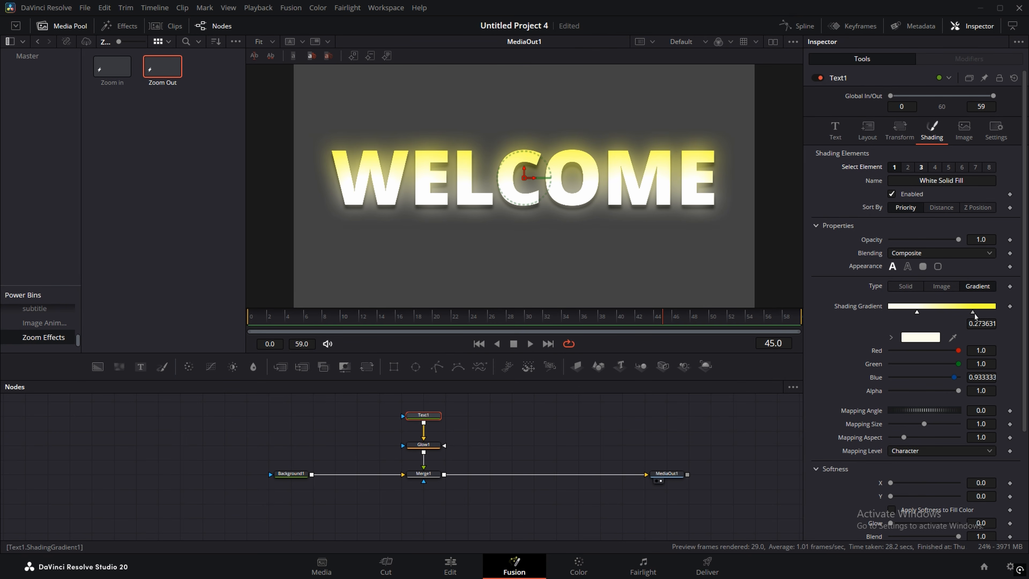
{"action": "left_click_drag", "start_coordinate": [974, 316], "coordinate": [944, 313]}
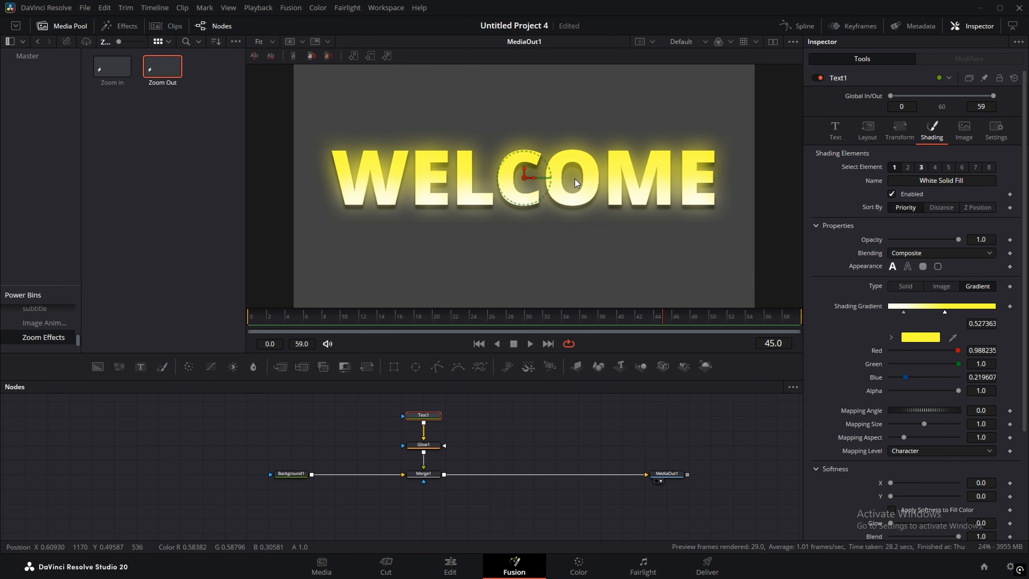
{"action": "scroll", "coordinate": [575, 182], "scroll_direction": "down", "scroll_amount": 2}
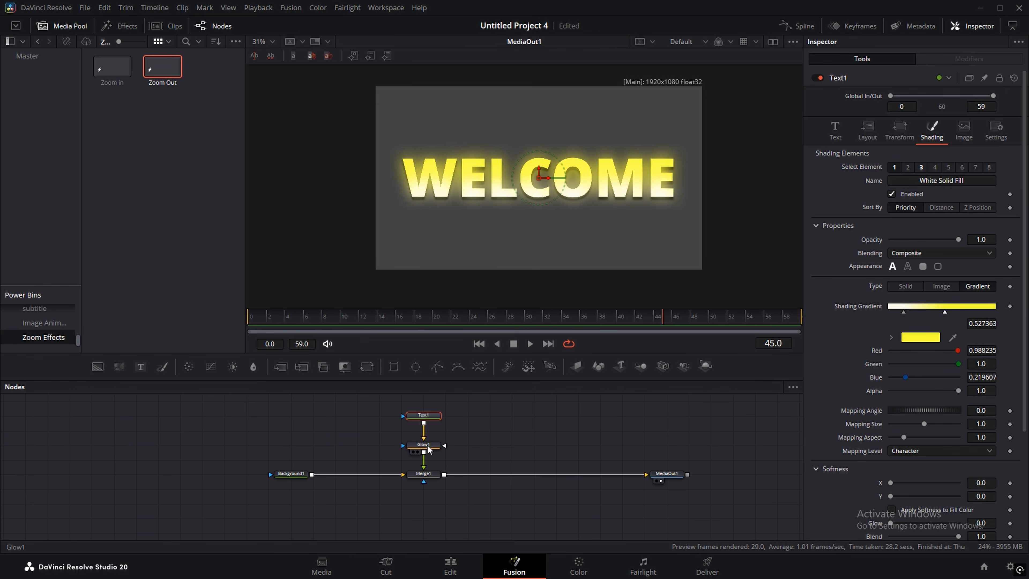
Step: Insert a Transform node after Glow1 and keyframe its Center, Size and Angle at frame 0
{"action": "left_click_drag", "start_coordinate": [428, 448], "coordinate": [432, 434]}
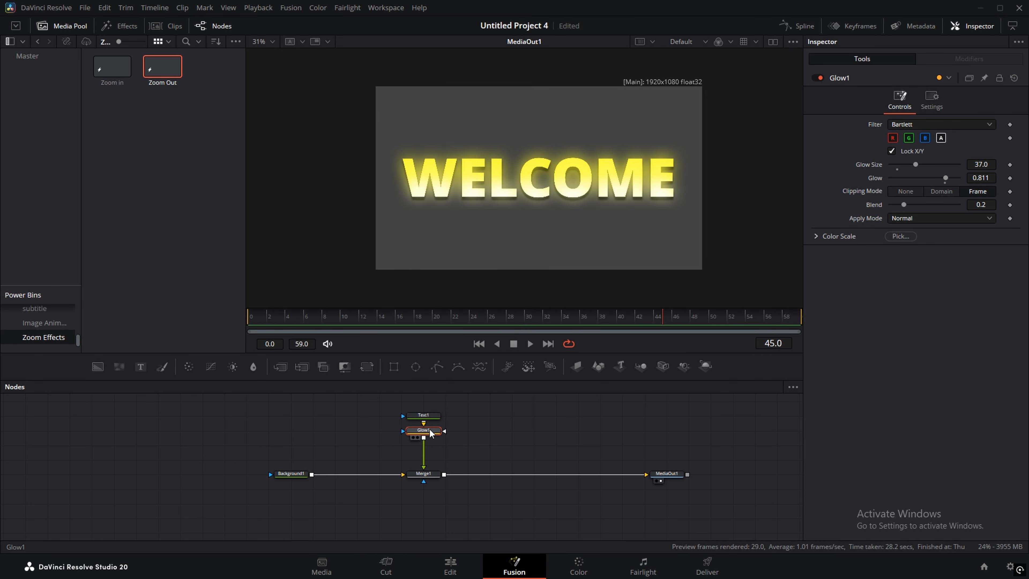
{"action": "left_click", "coordinate": [366, 367]}
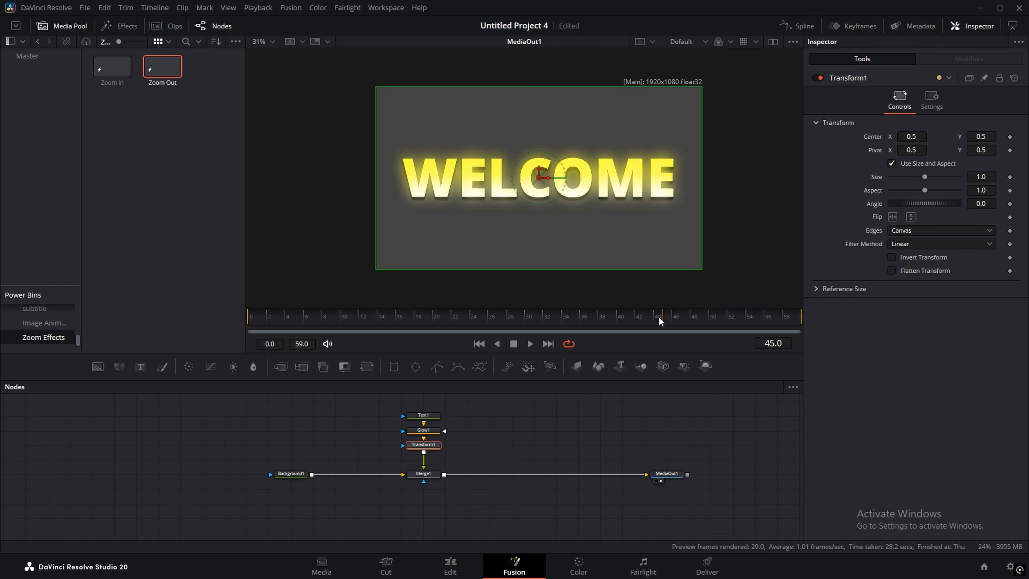
{"action": "left_click_drag", "start_coordinate": [659, 321], "coordinate": [254, 327]}
{"action": "left_click", "coordinate": [1009, 137]}
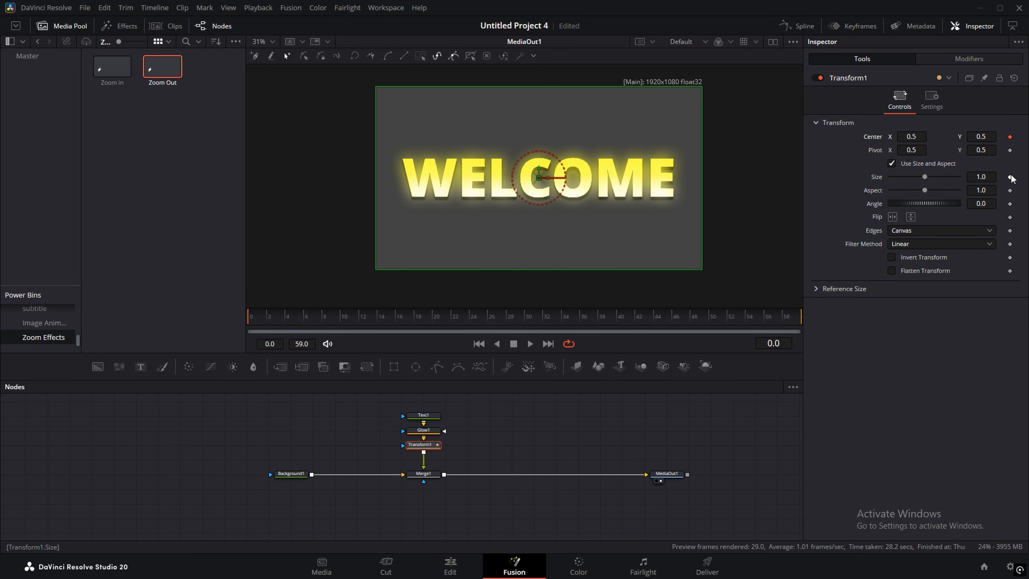
{"action": "left_click", "coordinate": [1010, 176]}
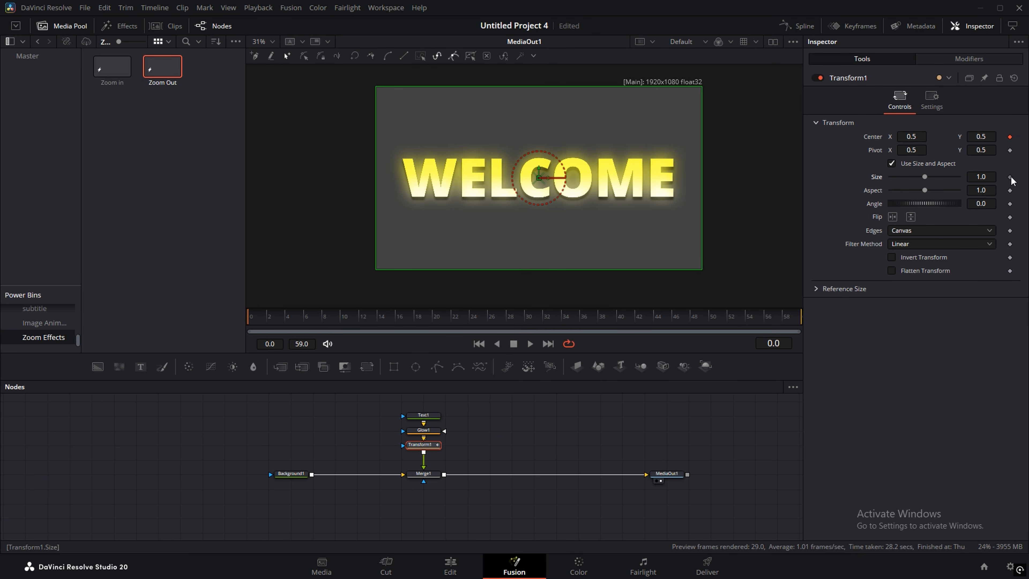
{"action": "left_click", "coordinate": [1009, 204]}
Step: Add Center, Size and Angle keyframes for Transform1 at frame 30
{"action": "left_click_drag", "start_coordinate": [320, 323], "coordinate": [525, 323]}
{"action": "left_click", "coordinate": [1009, 137]}
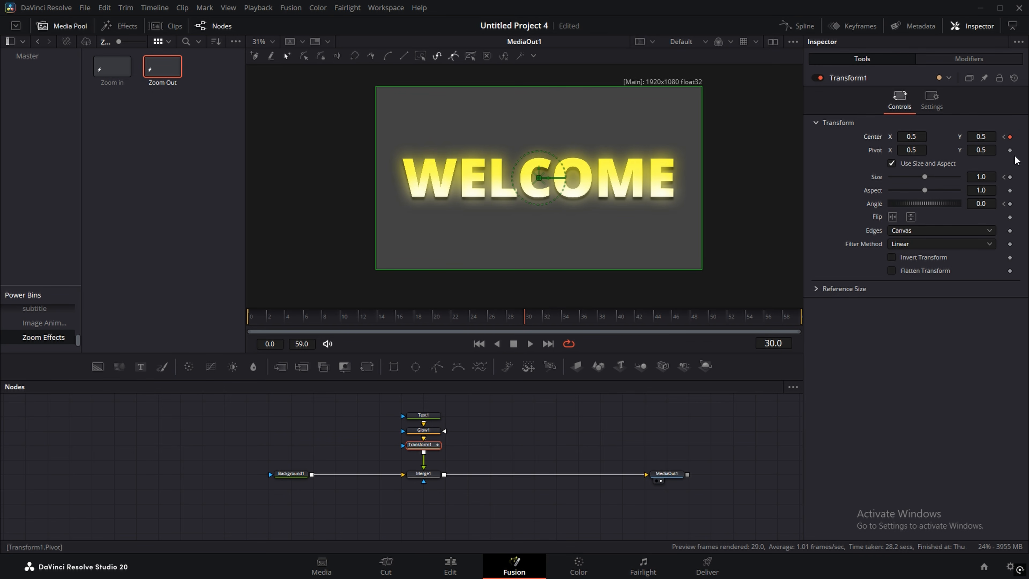
{"action": "left_click", "coordinate": [1010, 177]}
{"action": "left_click", "coordinate": [1009, 203]}
Step: At frame 0, set WELCOME's Angle to -180, Size to 0.823, and lower its Center Y
{"action": "left_click_drag", "start_coordinate": [525, 324], "coordinate": [256, 324]}
{"action": "left_click_drag", "start_coordinate": [992, 203], "coordinate": [225, 244]}
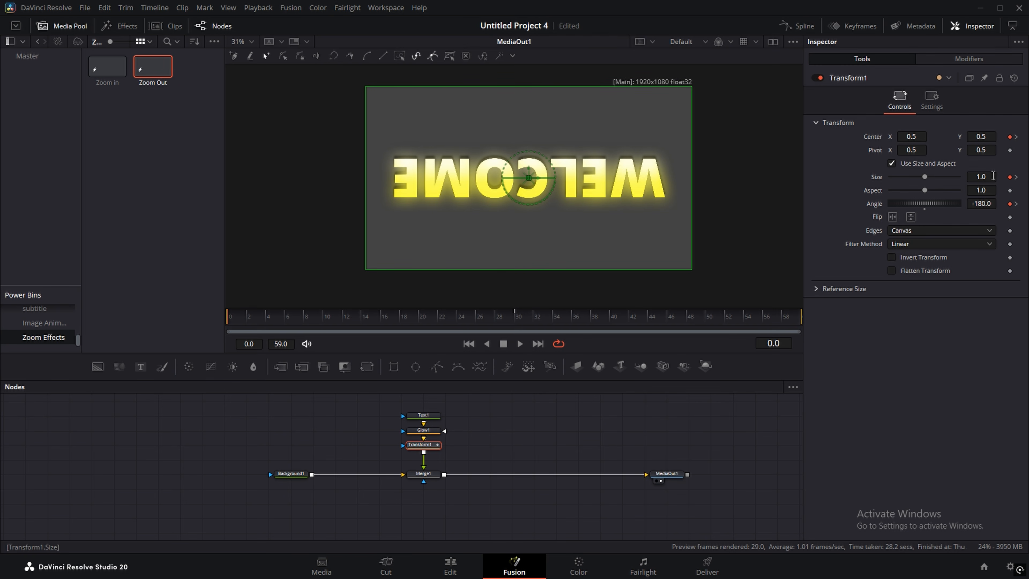
{"action": "left_click_drag", "start_coordinate": [992, 175], "coordinate": [923, 177]}
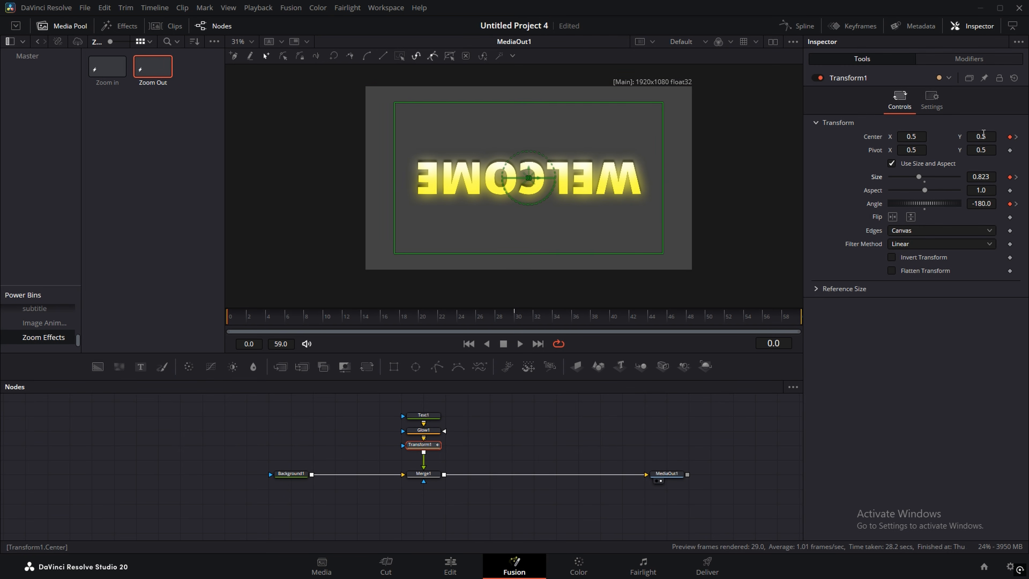
{"action": "left_click_drag", "start_coordinate": [981, 136], "coordinate": [915, 138]}
{"action": "left_click_drag", "start_coordinate": [527, 319], "coordinate": [551, 318]}
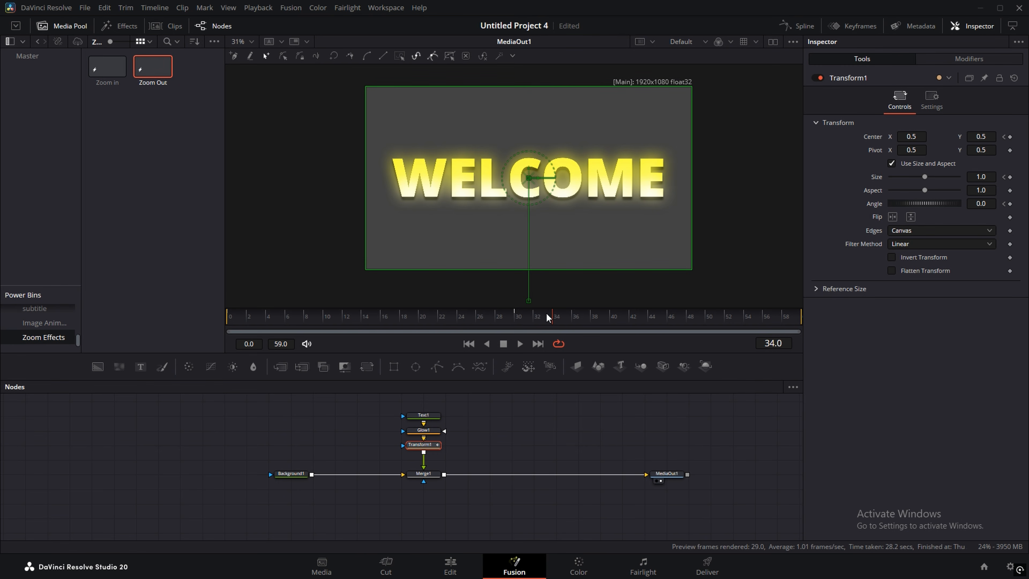
{"action": "left_click_drag", "start_coordinate": [546, 319], "coordinate": [499, 318]}
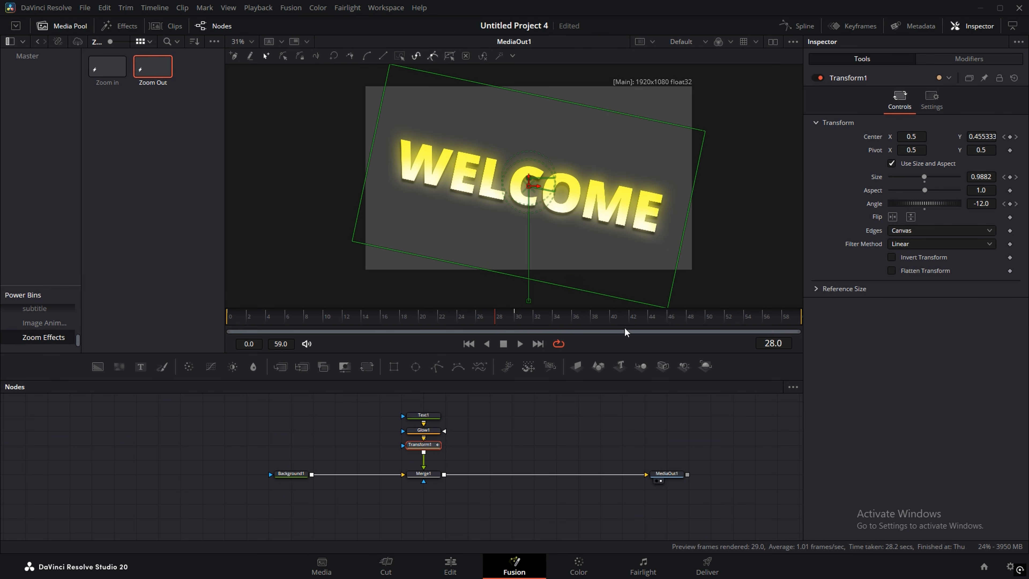
{"action": "left_click", "coordinate": [796, 26]}
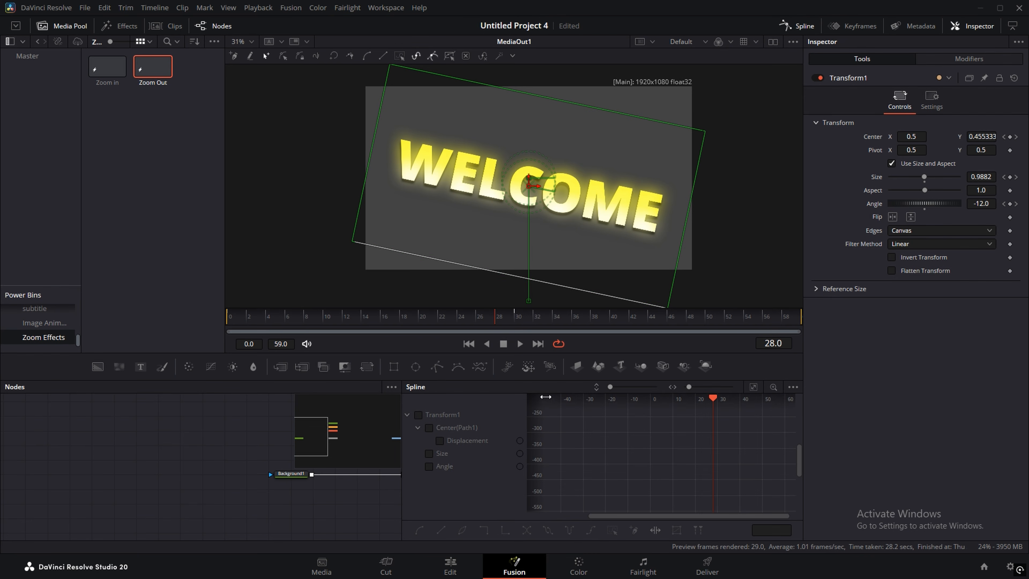
Step: Smooth the Center and Size keyframes into eases with a stronger Ease In
{"action": "left_click", "coordinate": [428, 427]}
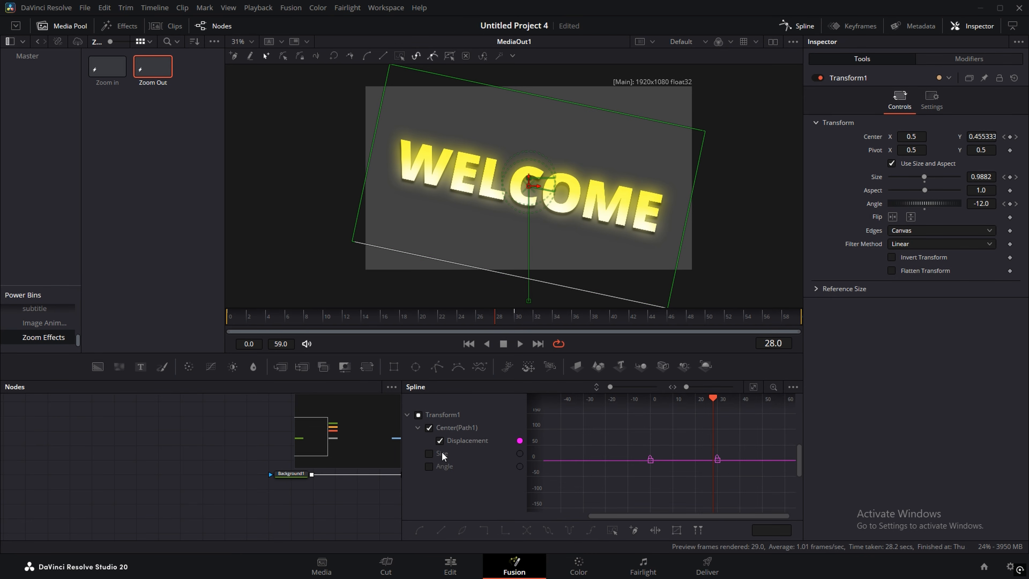
{"action": "left_click", "coordinate": [428, 453]}
{"action": "left_click", "coordinate": [753, 387]}
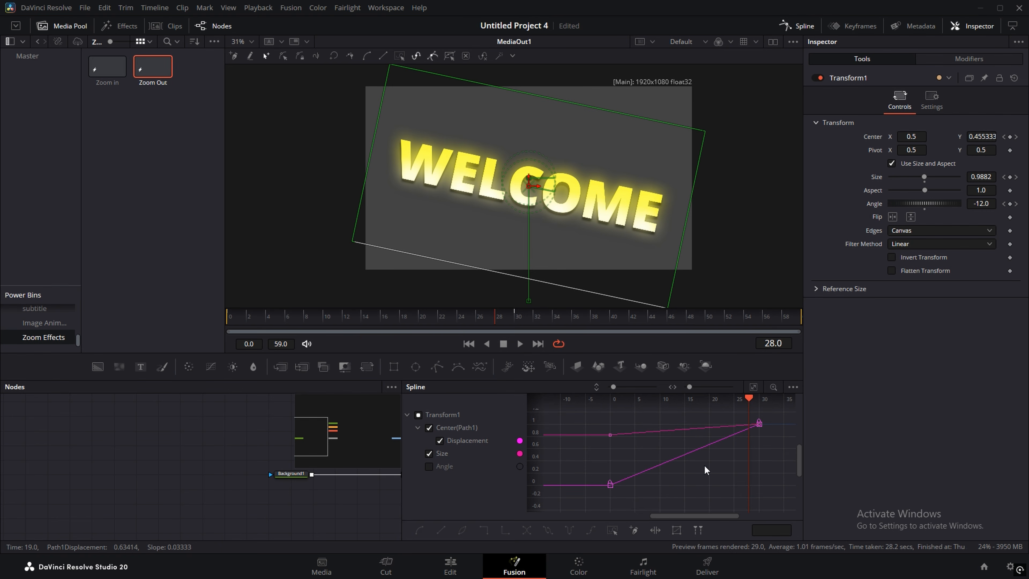
{"action": "key", "text": "ctrl+a"}
{"action": "key", "text": "shift+s"}
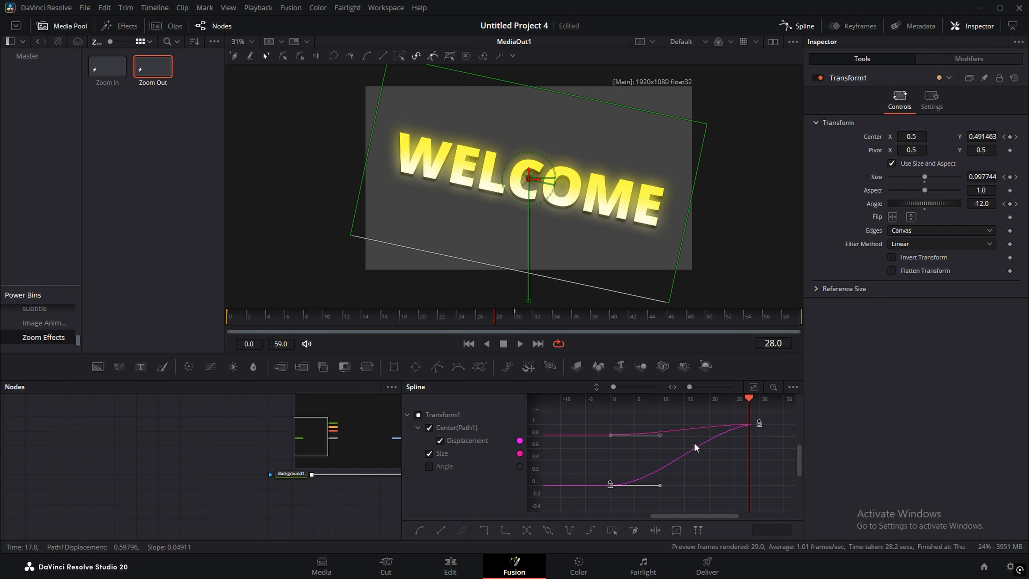
{"action": "key", "text": "t"}
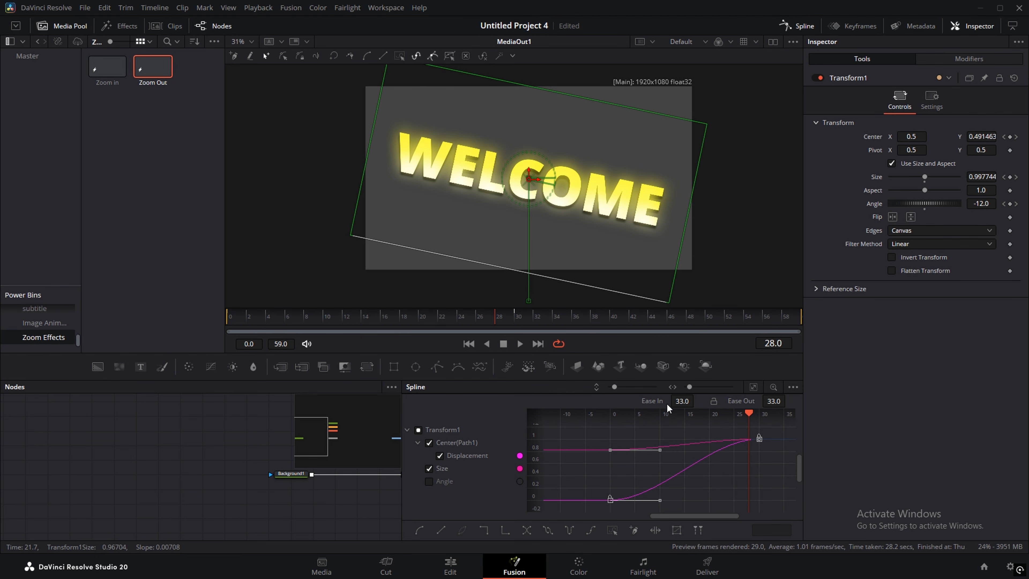
{"action": "left_click_drag", "start_coordinate": [680, 401], "coordinate": [698, 401]}
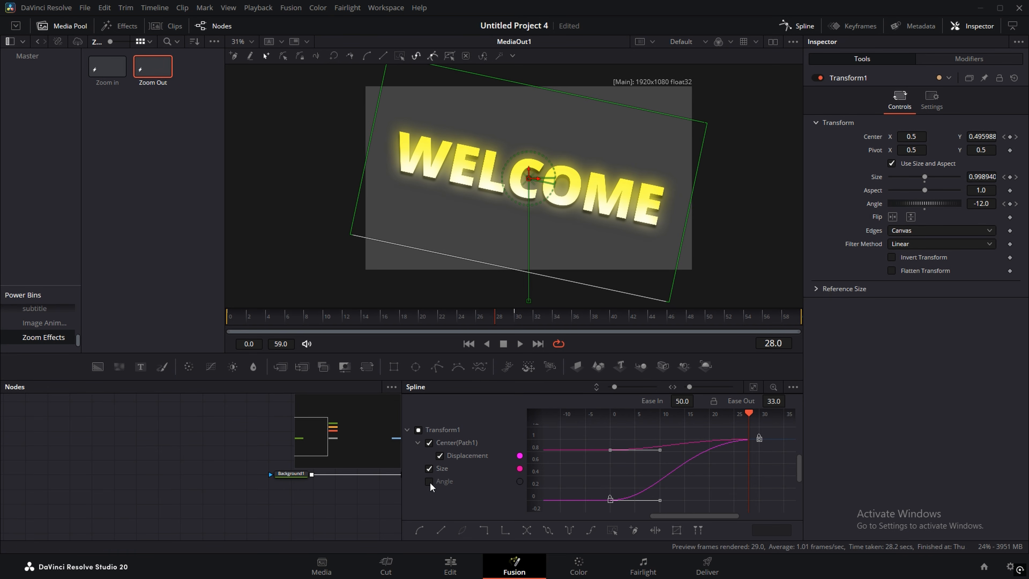
Step: Smooth the Angle keyframes and raise the rotation's Ease In to 100
{"action": "left_click", "coordinate": [429, 442]}
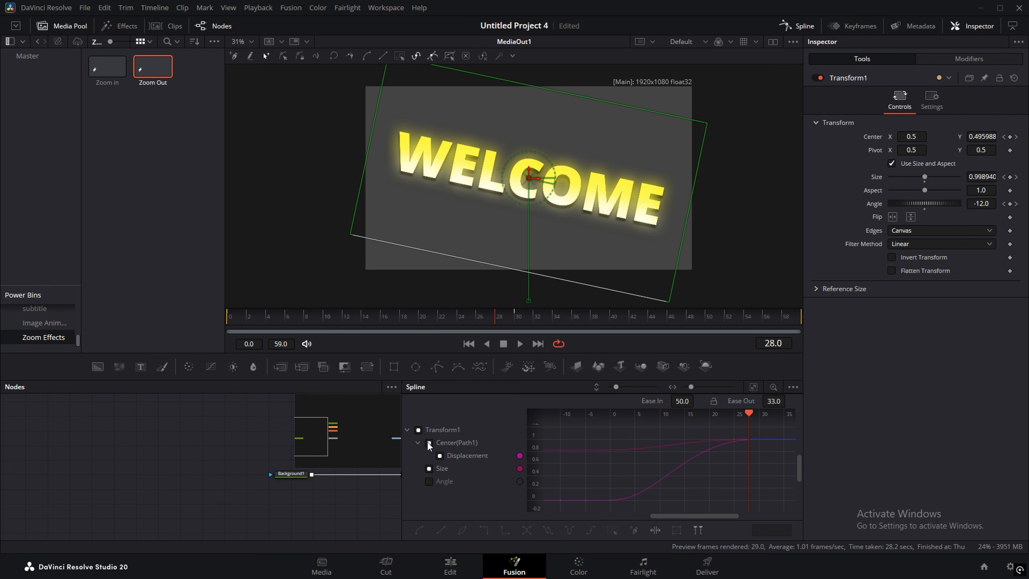
{"action": "left_click", "coordinate": [428, 442]}
{"action": "left_click", "coordinate": [428, 468]}
{"action": "left_click", "coordinate": [428, 481]}
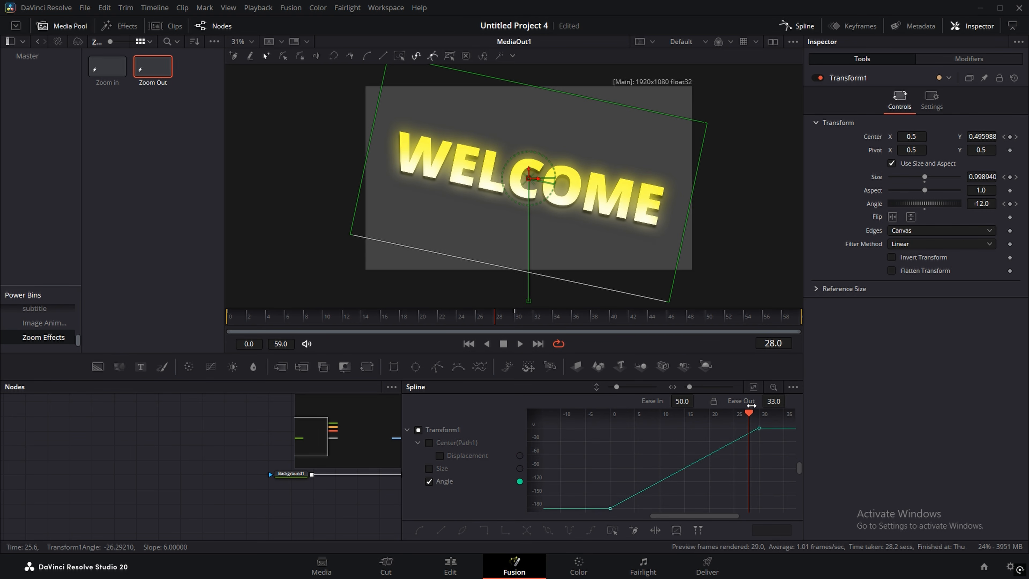
{"action": "left_click", "coordinate": [753, 387]}
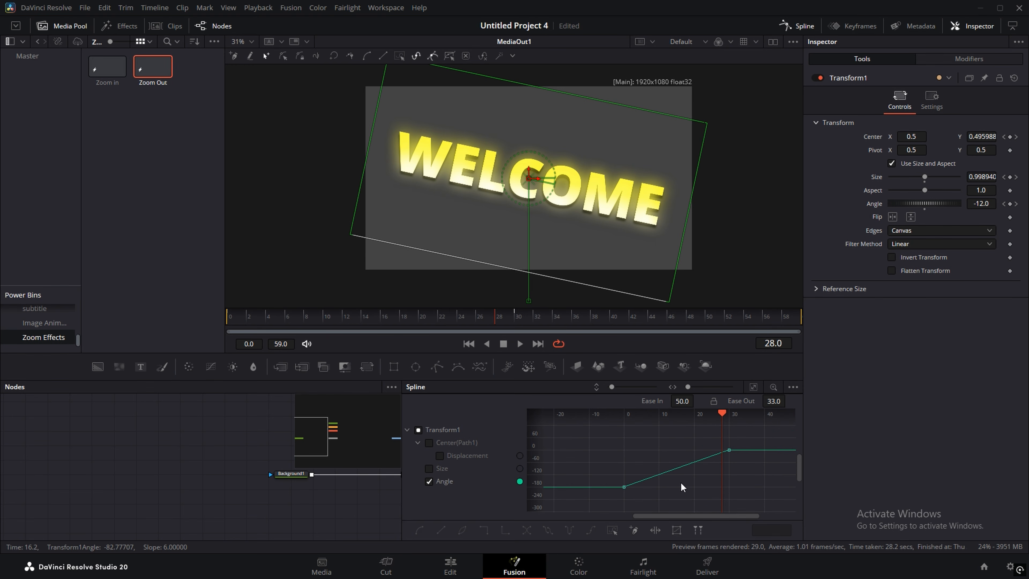
{"action": "key", "text": "ctrl+a"}
{"action": "key", "text": "shift+s"}
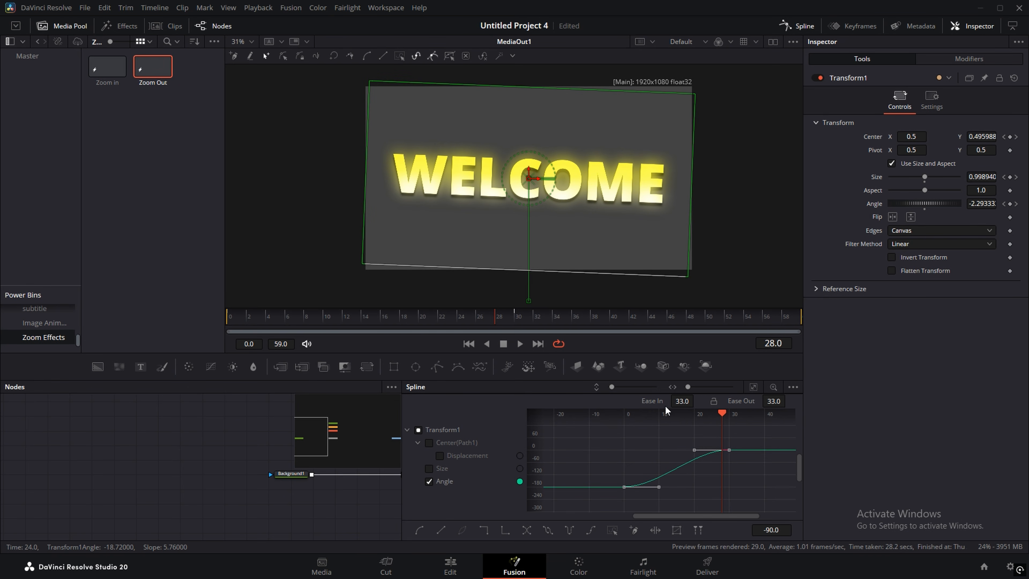
{"action": "left_click_drag", "start_coordinate": [681, 401], "coordinate": [721, 400]}
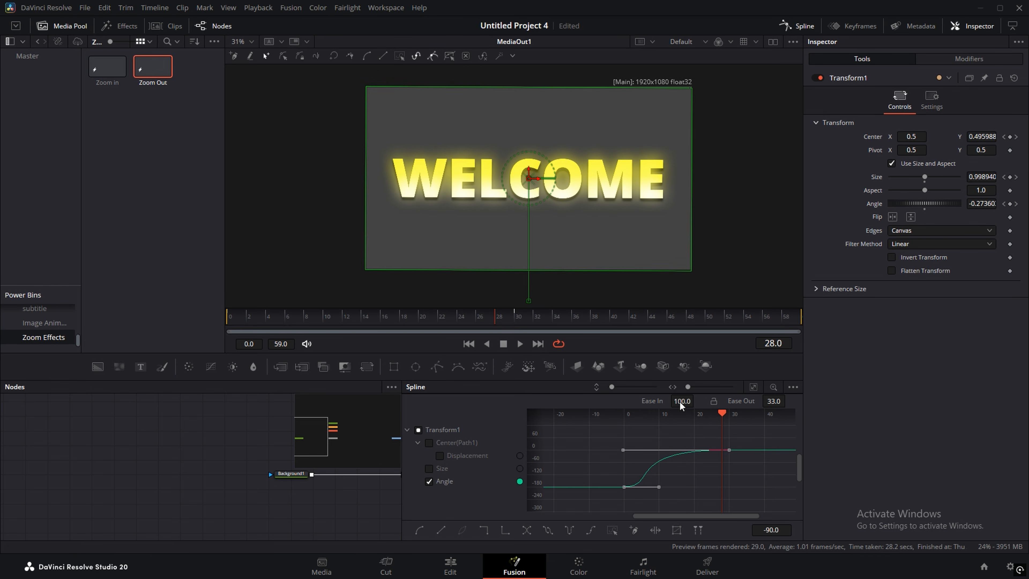
{"action": "left_click", "coordinate": [355, 322]}
{"action": "left_click_drag", "start_coordinate": [354, 321], "coordinate": [537, 307]}
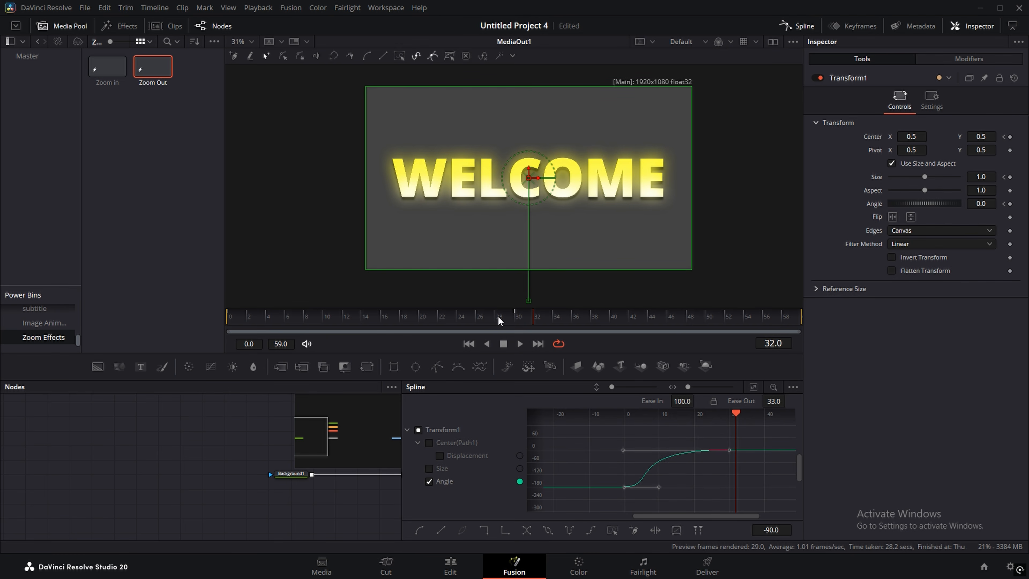
{"action": "left_click", "coordinate": [801, 26]}
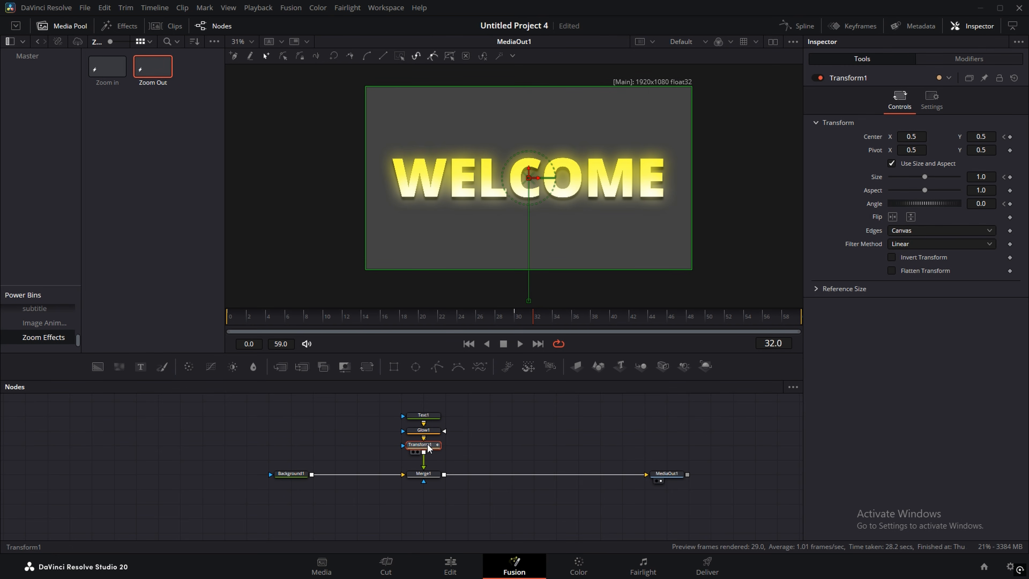
Step: Enable Transform1 motion blur with Quality 10 and Shutter Angle 360
{"action": "left_click", "coordinate": [931, 100]}
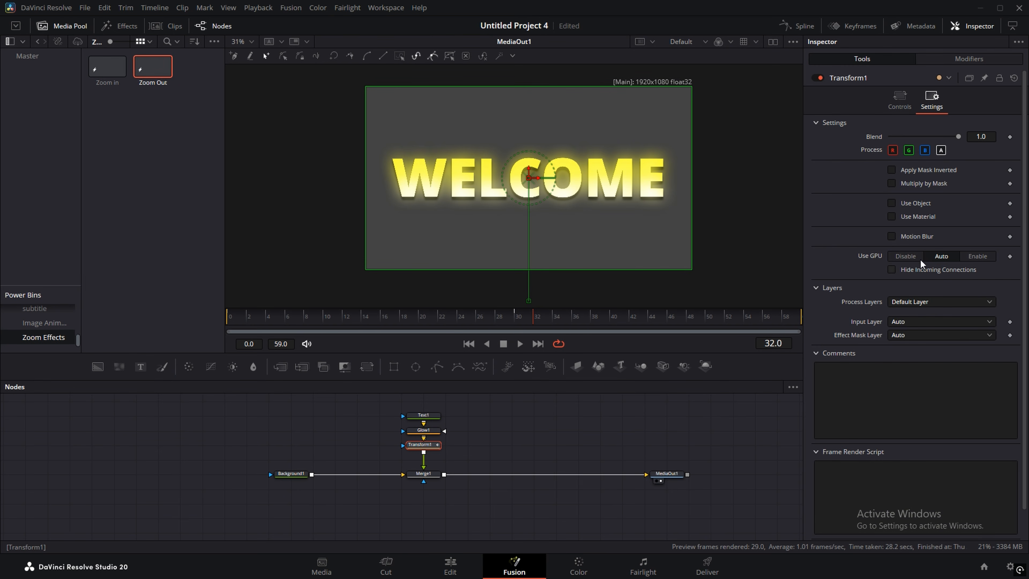
{"action": "left_click", "coordinate": [891, 235]}
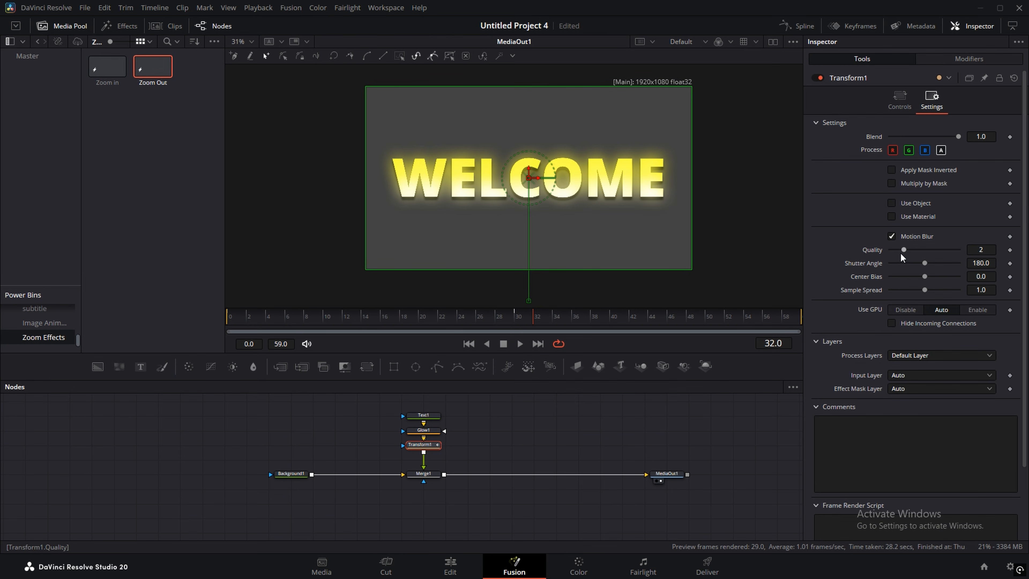
{"action": "left_click_drag", "start_coordinate": [902, 250], "coordinate": [1010, 251]}
{"action": "left_click_drag", "start_coordinate": [925, 263], "coordinate": [964, 263]}
{"action": "left_click", "coordinate": [378, 318]}
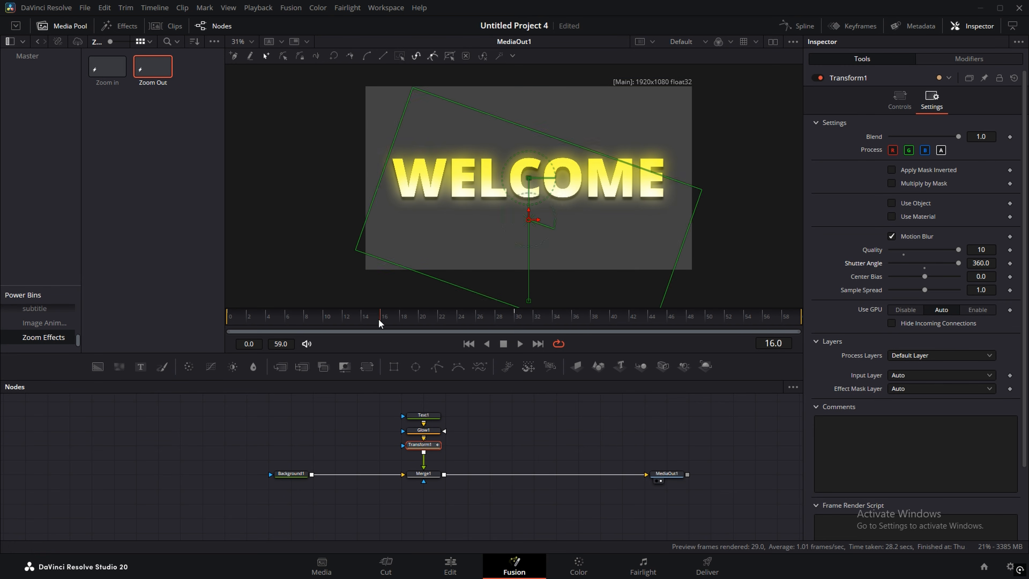
{"action": "left_click_drag", "start_coordinate": [379, 319], "coordinate": [573, 311]}
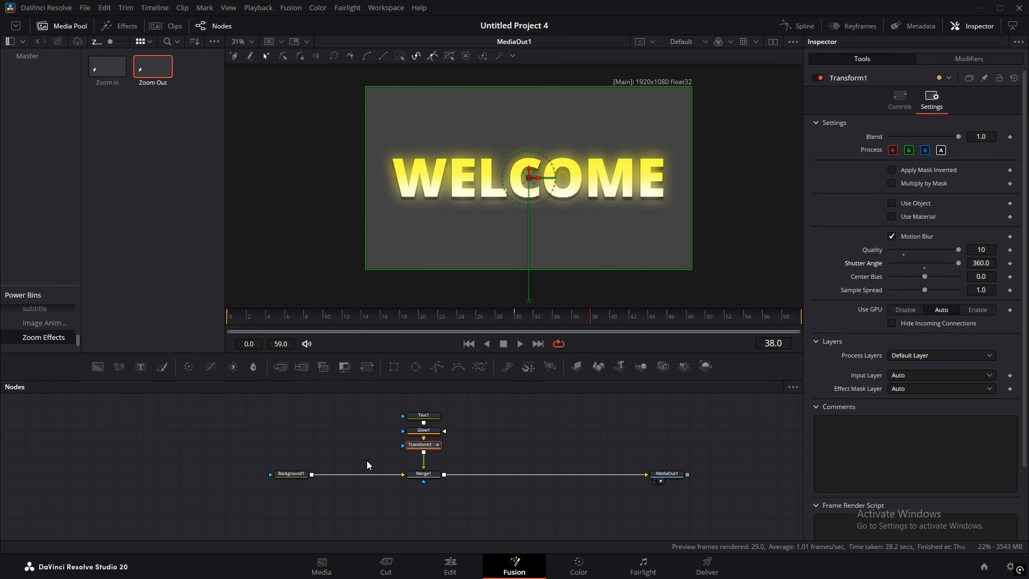
Step: Set Background1's alpha to 0 so the title sits over transparency
{"action": "left_click", "coordinate": [301, 477]}
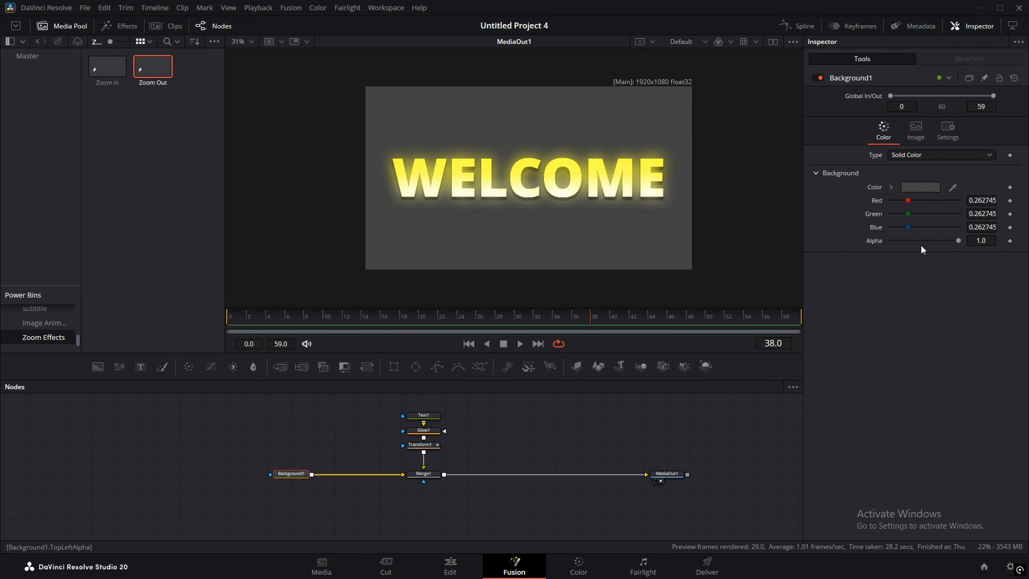
{"action": "left_click_drag", "start_coordinate": [957, 240], "coordinate": [792, 245]}
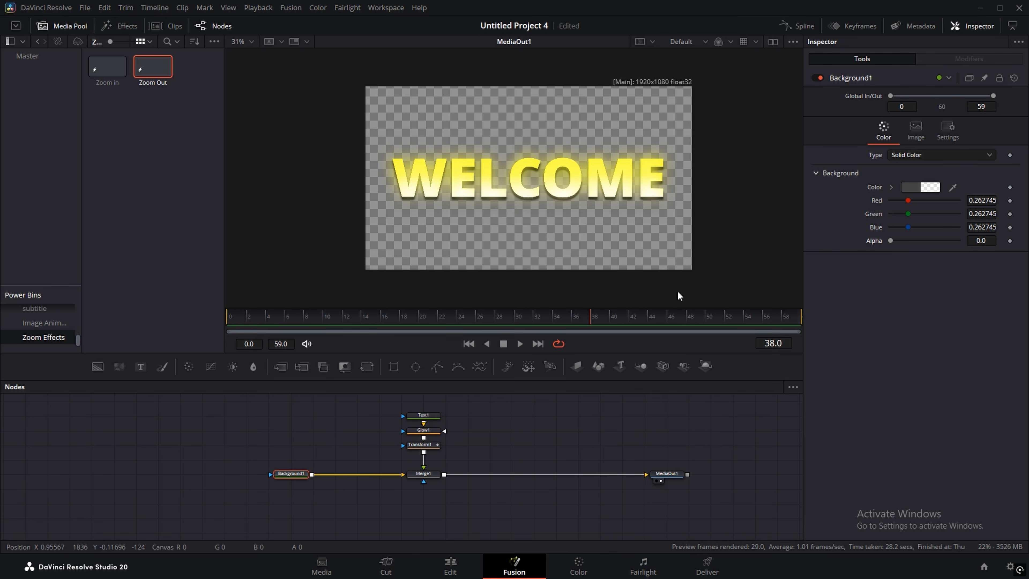
{"action": "left_click", "coordinate": [452, 563]}
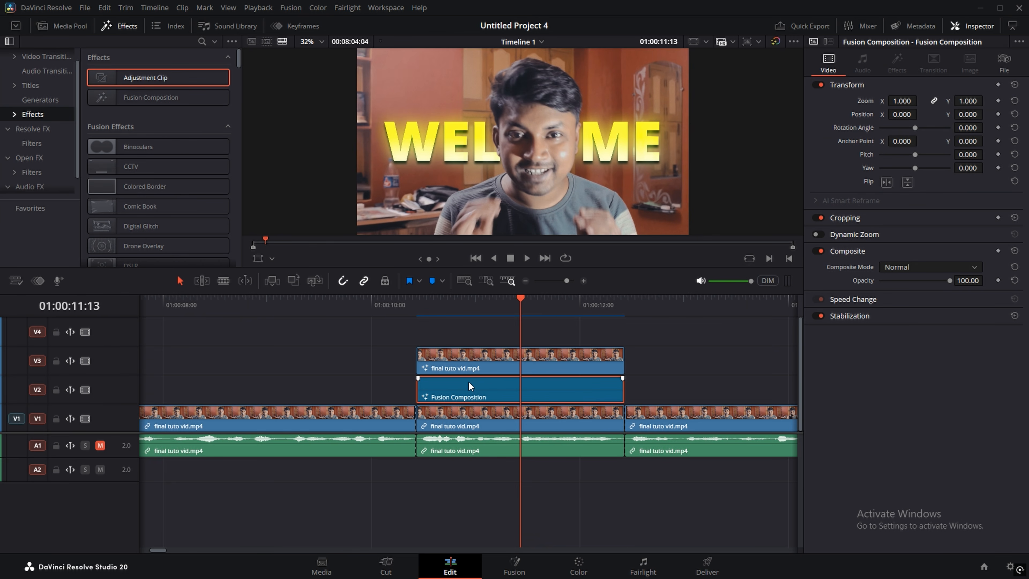
Step: Create a 'background text' bin inside Master and save the Fusion Composition into it
{"action": "left_click", "coordinate": [60, 26]}
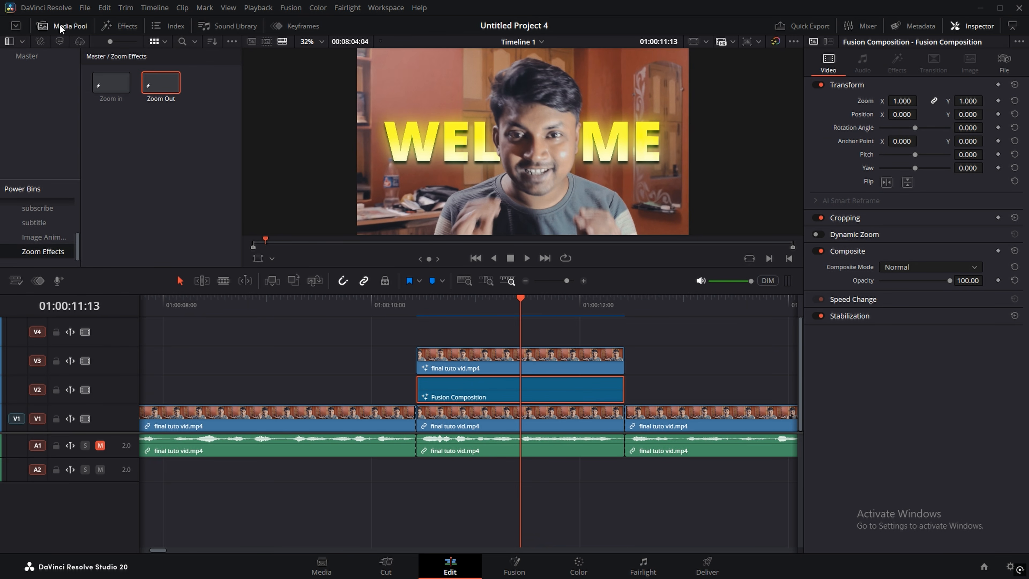
{"action": "scroll", "coordinate": [37, 208], "scroll_direction": "up", "scroll_amount": 3}
{"action": "left_click", "coordinate": [33, 206]}
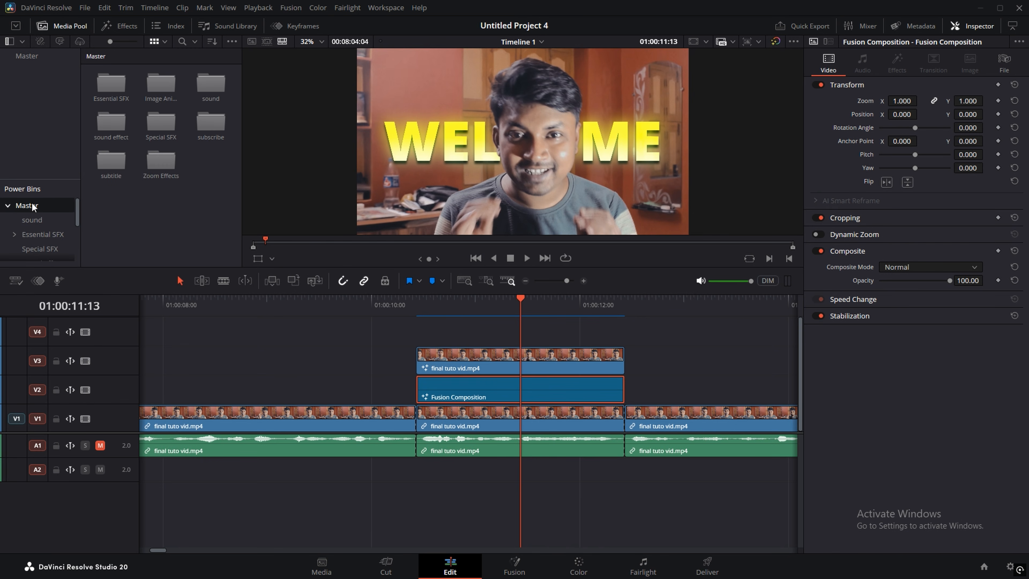
{"action": "right_click", "coordinate": [179, 196]}
{"action": "left_click", "coordinate": [192, 233]}
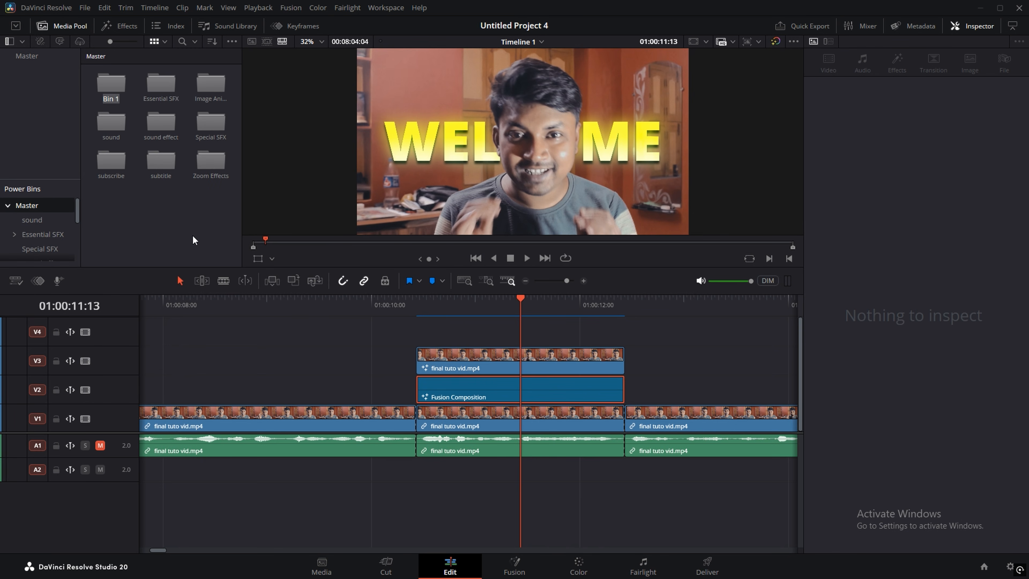
{"action": "type", "text": "background text"}
{"action": "key", "text": "Return"}
{"action": "double_click", "coordinate": [112, 92]}
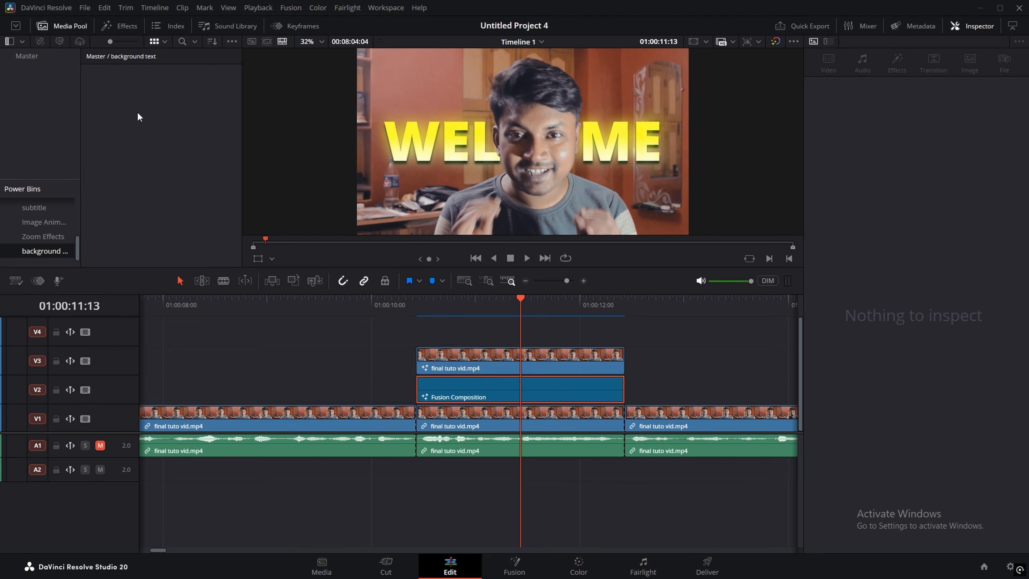
{"action": "left_click_drag", "start_coordinate": [465, 388], "coordinate": [122, 100]}
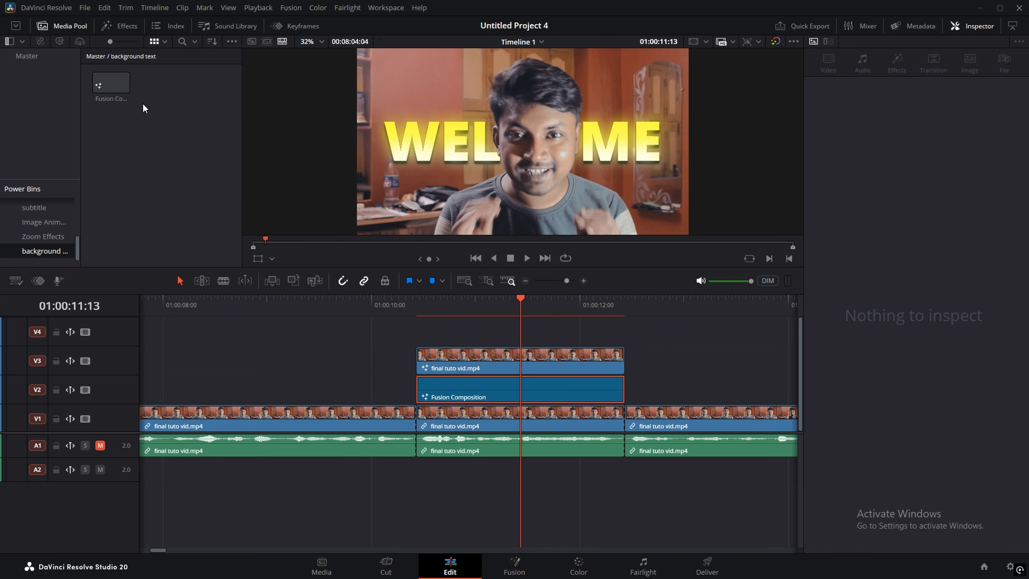
{"action": "left_click", "coordinate": [113, 87]}
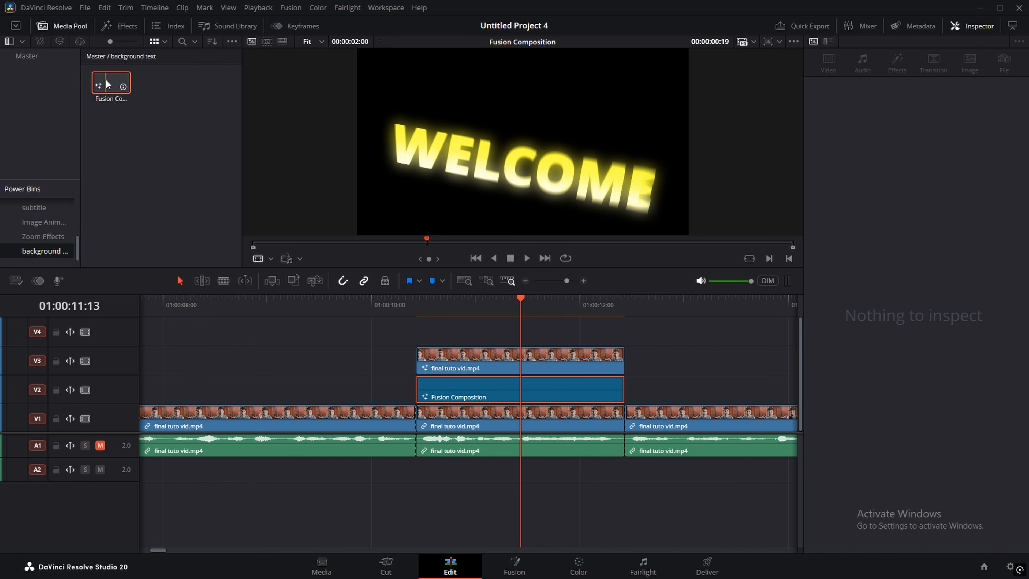
Step: Place a copy of the composition earlier on V2 and open it in the Fusion page
{"action": "left_click_drag", "start_coordinate": [107, 83], "coordinate": [198, 382]}
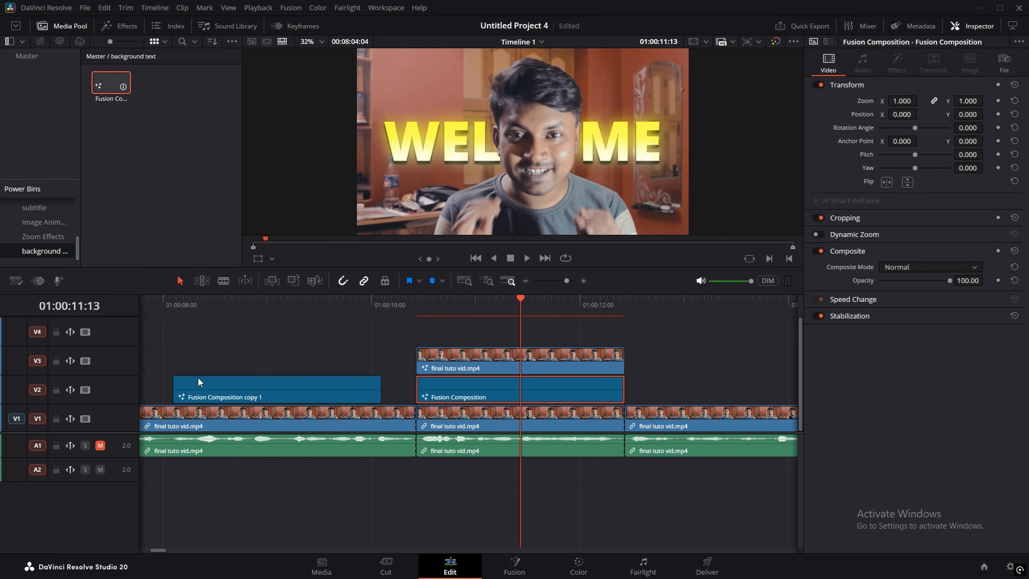
{"action": "left_click", "coordinate": [237, 383]}
{"action": "left_click", "coordinate": [232, 316]}
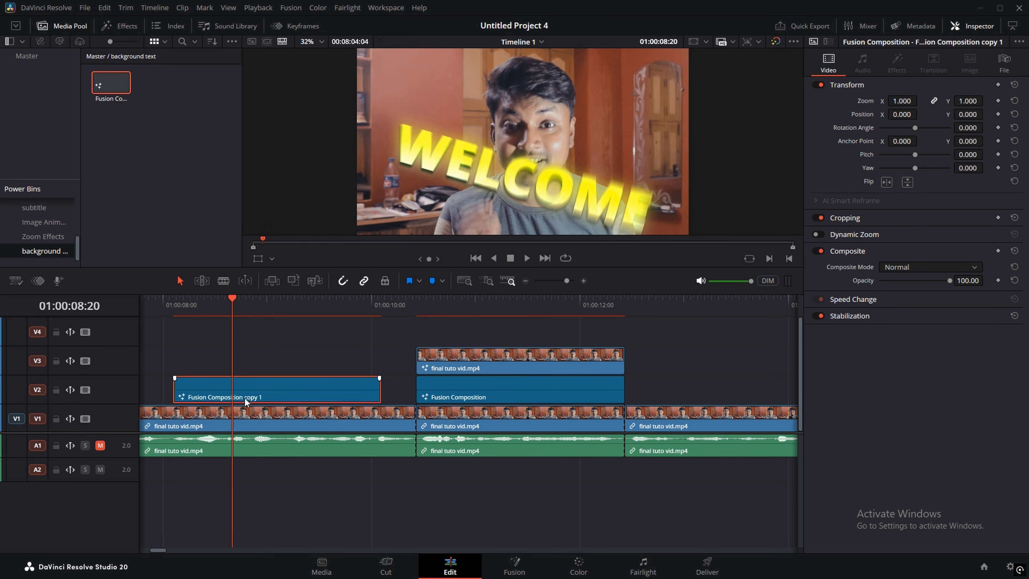
{"action": "right_click", "coordinate": [248, 384]}
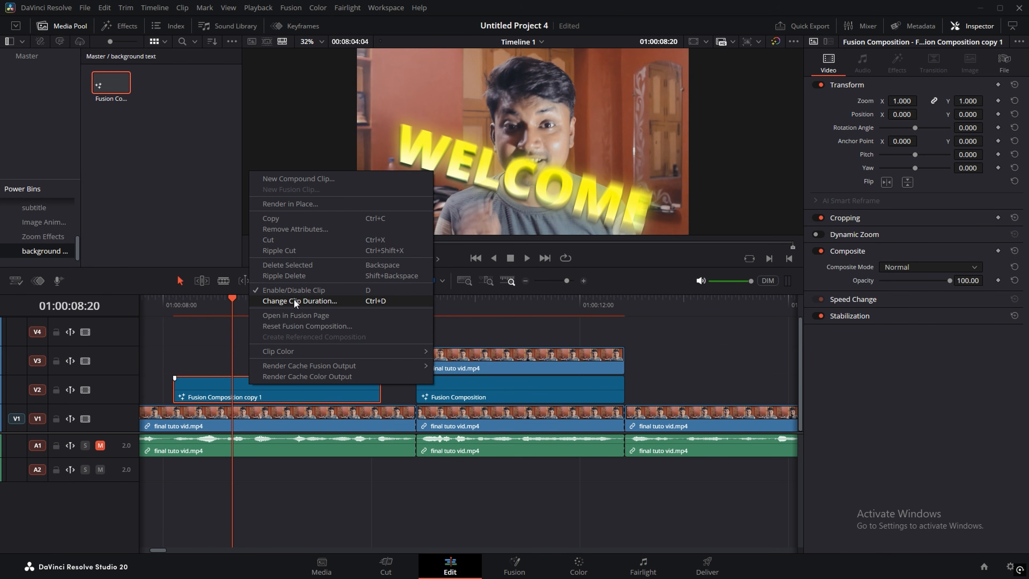
{"action": "left_click", "coordinate": [299, 315]}
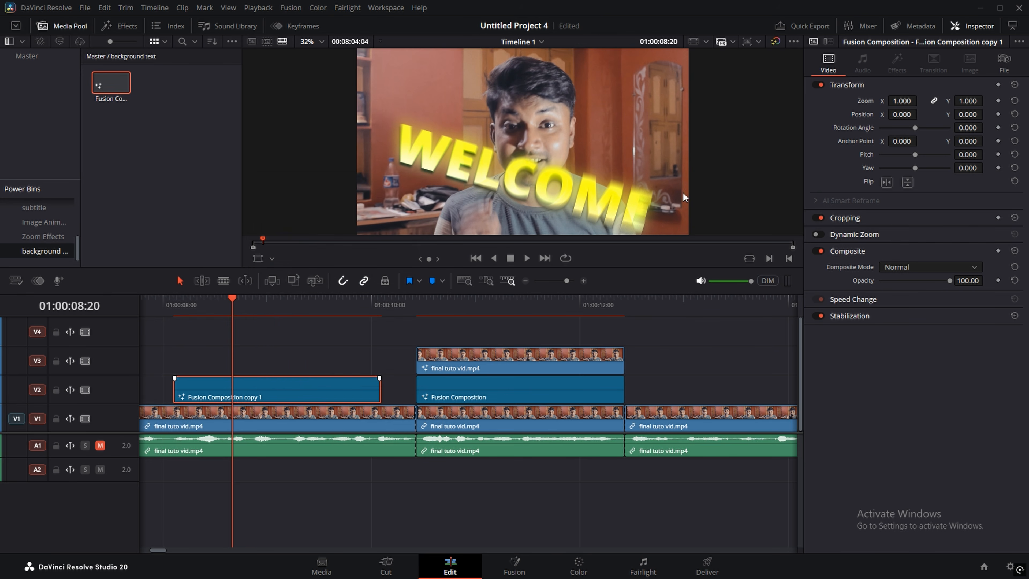
{"action": "scroll", "coordinate": [341, 433], "scroll_direction": "up", "scroll_amount": 1}
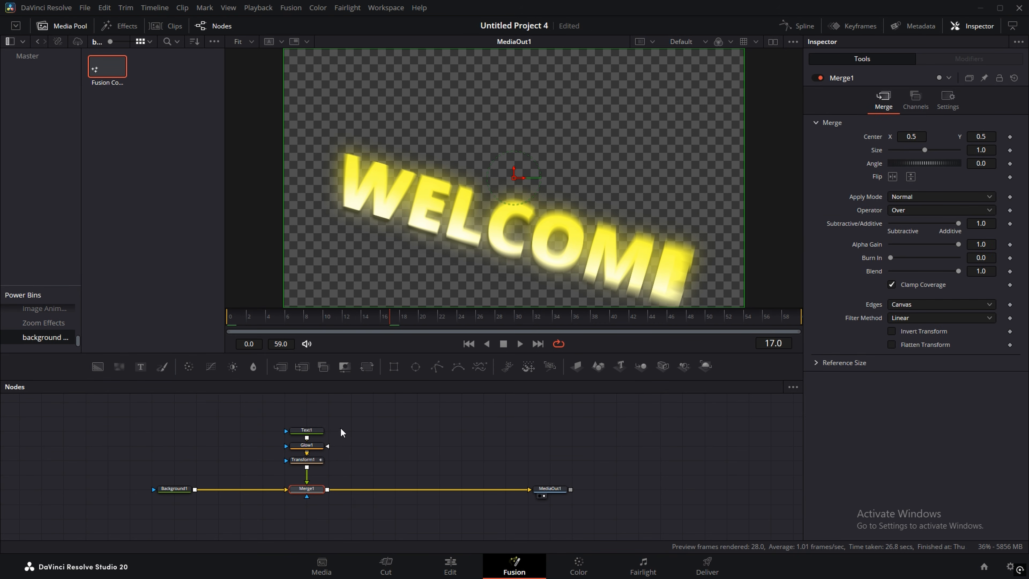
Step: Replace the Text1 node's WELCOME text with 'davinci' and return to the Edit page
{"action": "left_click", "coordinate": [310, 434]}
{"action": "left_click", "coordinate": [858, 169]}
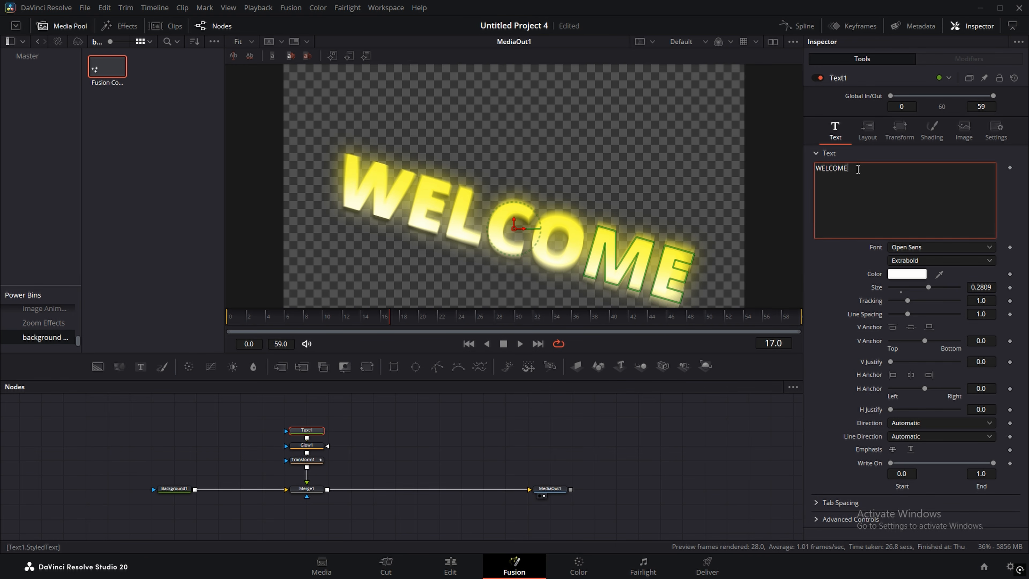
{"action": "key", "text": "BackSpace"}
{"action": "key", "text": "BackSpace"}
{"action": "key", "text": "BackSpace"}
{"action": "key", "text": "BackSpace"}
{"action": "key", "text": "BackSpace"}
{"action": "key", "text": "BackSpace"}
{"action": "key", "text": "BackSpace"}
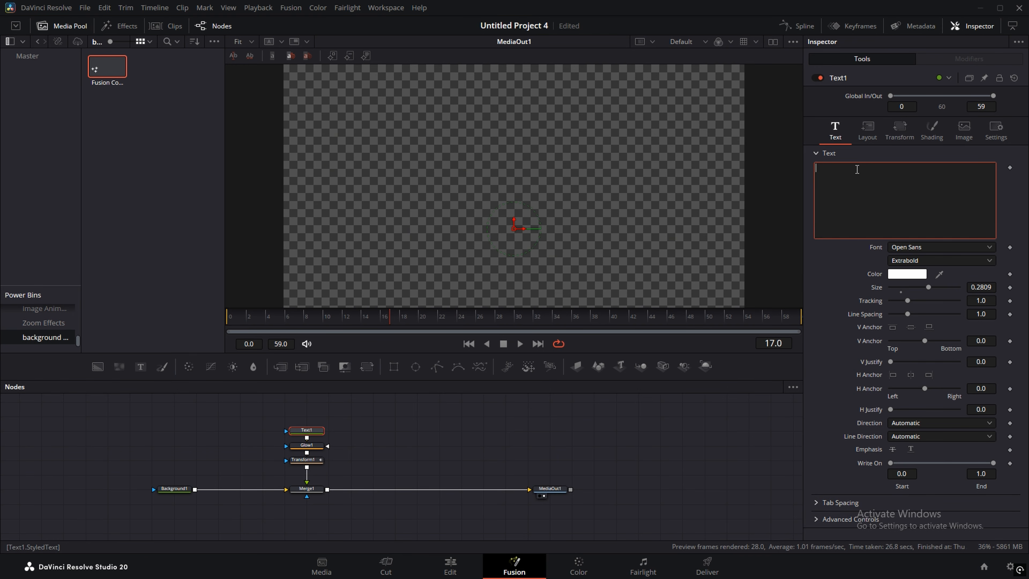
{"action": "type", "text": "davinci"}
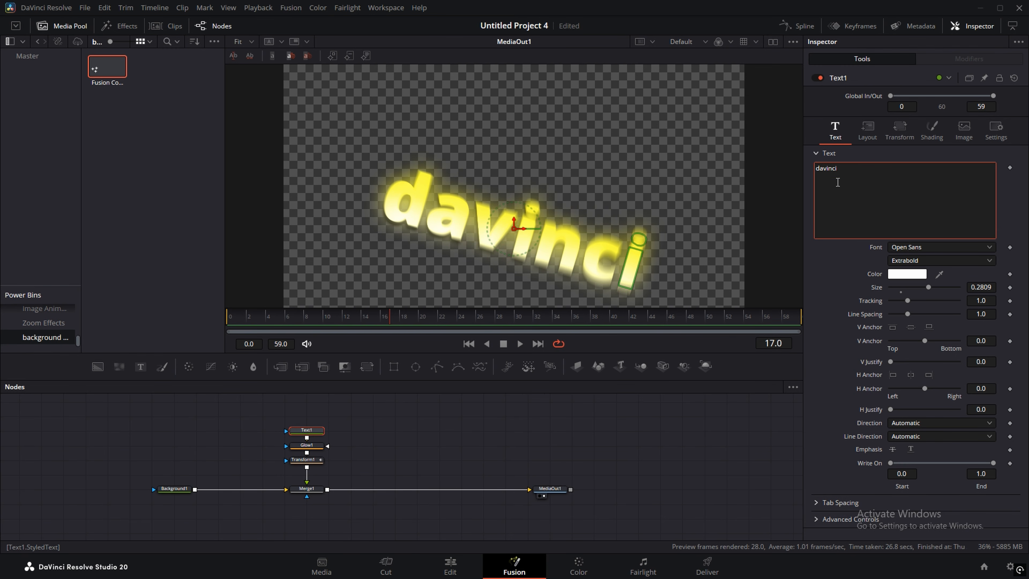
{"action": "left_click", "coordinate": [450, 561]}
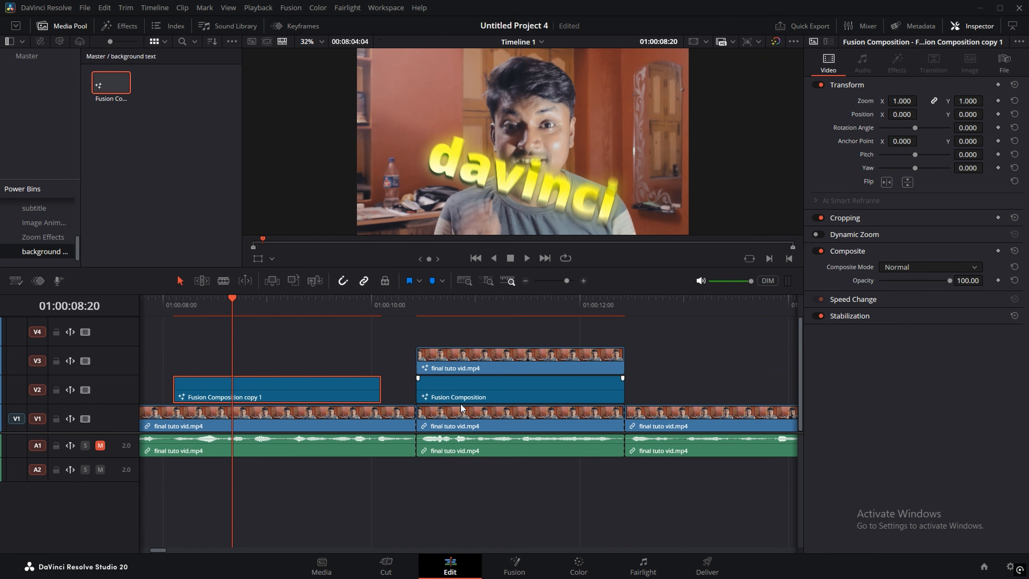
Step: Preview the davinci title and drag its Transform Zoom down to 0.600
{"action": "left_click_drag", "start_coordinate": [225, 310], "coordinate": [246, 312]}
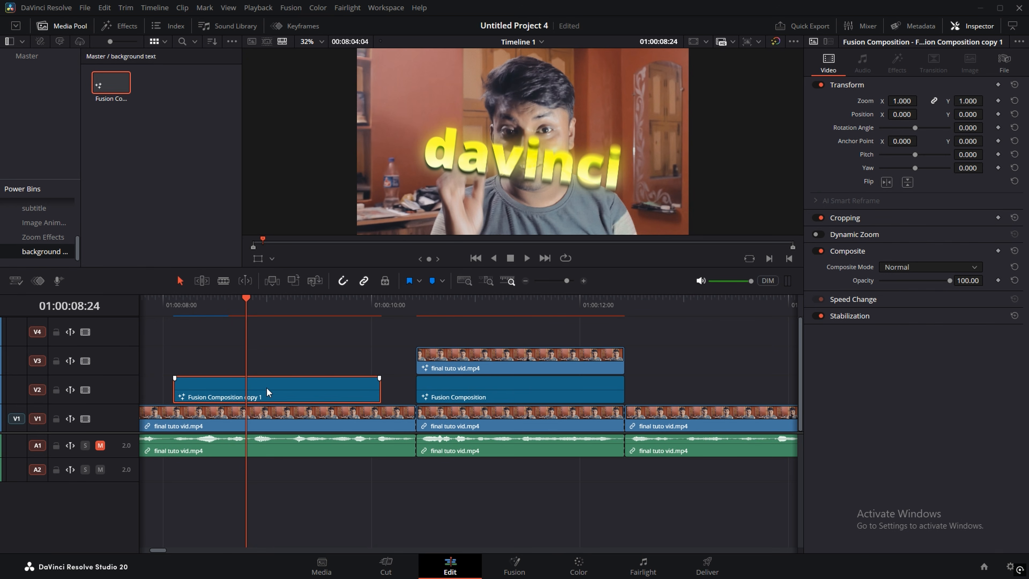
{"action": "left_click_drag", "start_coordinate": [964, 103], "coordinate": [985, 114]}
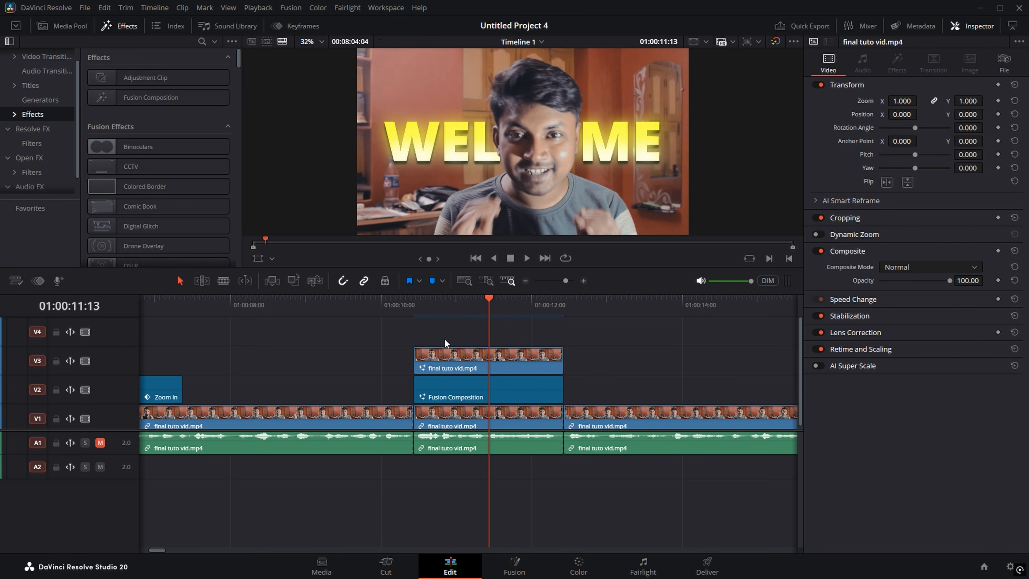
Step: Add an Adjustment Clip on V4 and trim it to end with the composition below
{"action": "left_click", "coordinate": [147, 77]}
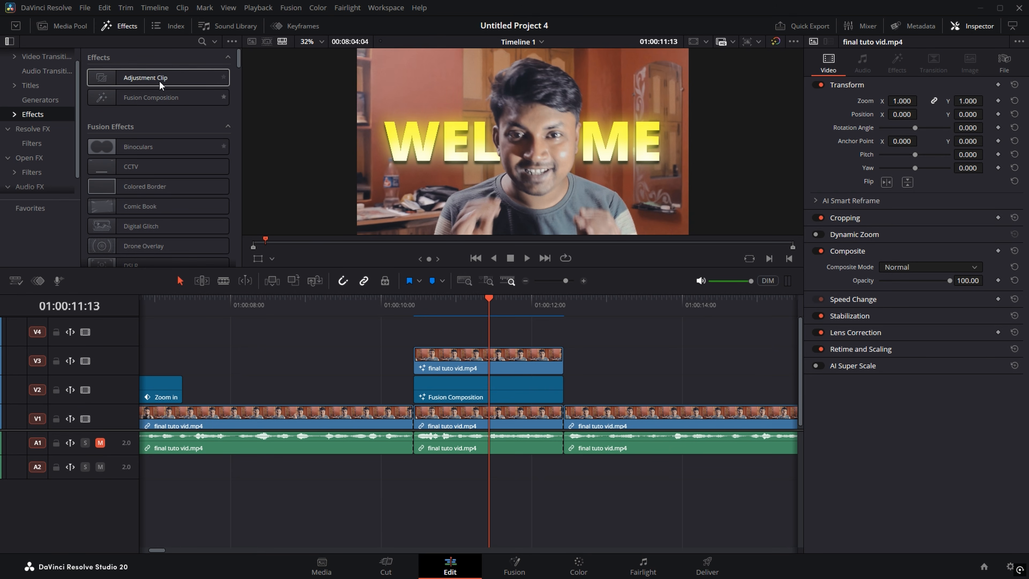
{"action": "left_click_drag", "start_coordinate": [138, 76], "coordinate": [417, 341]}
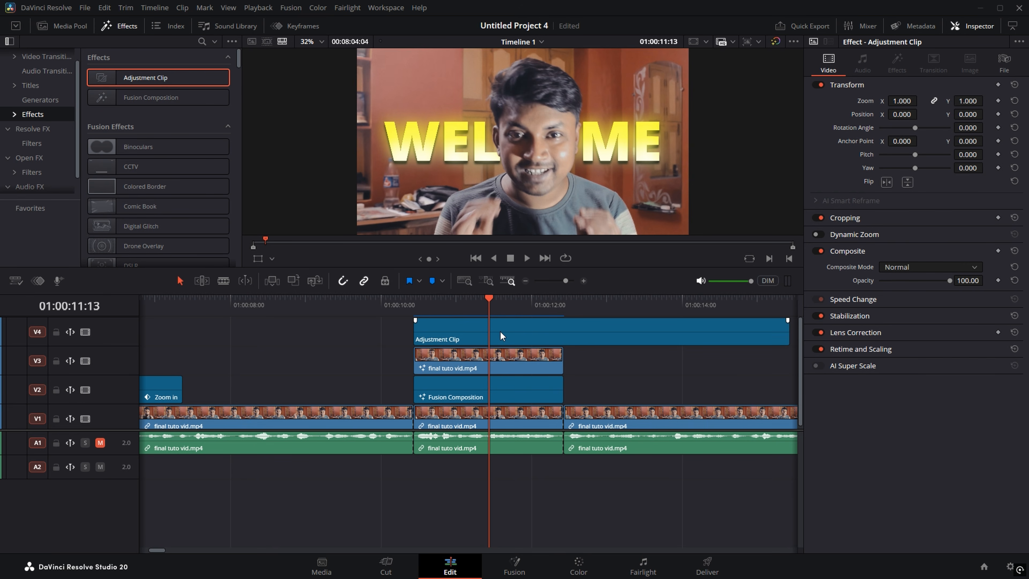
{"action": "key", "text": "b"}
{"action": "left_click", "coordinate": [567, 335]}
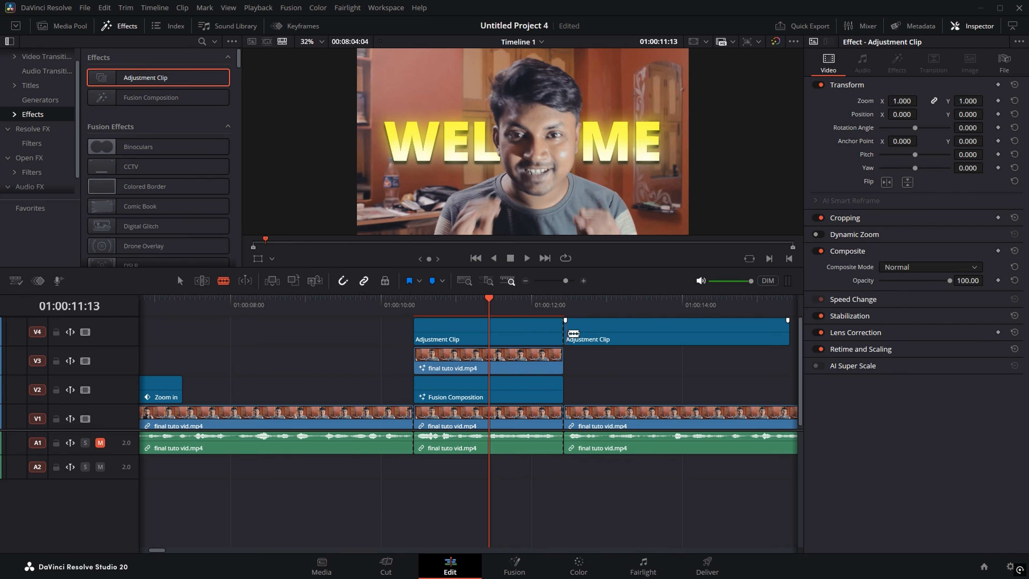
{"action": "key", "text": "a"}
{"action": "left_click", "coordinate": [601, 339]}
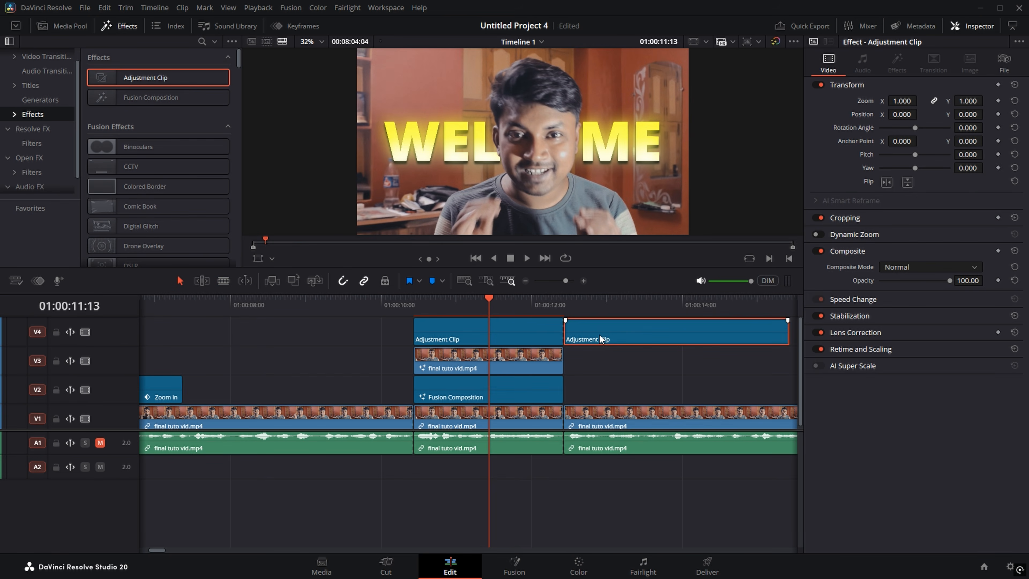
{"action": "key", "text": "Delete"}
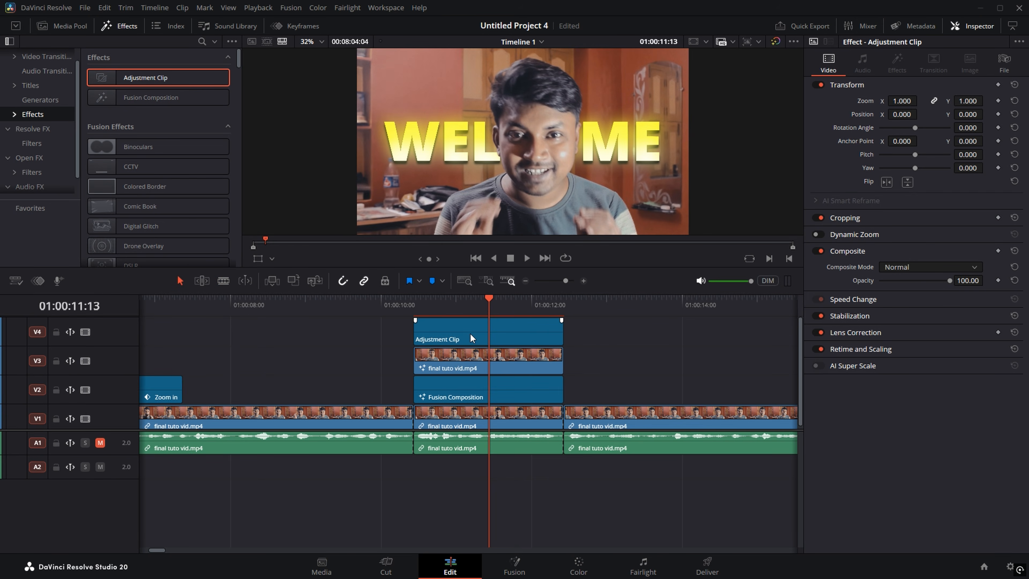
Step: Open the trimmed adjustment clip in the Fusion page
{"action": "left_click", "coordinate": [445, 333]}
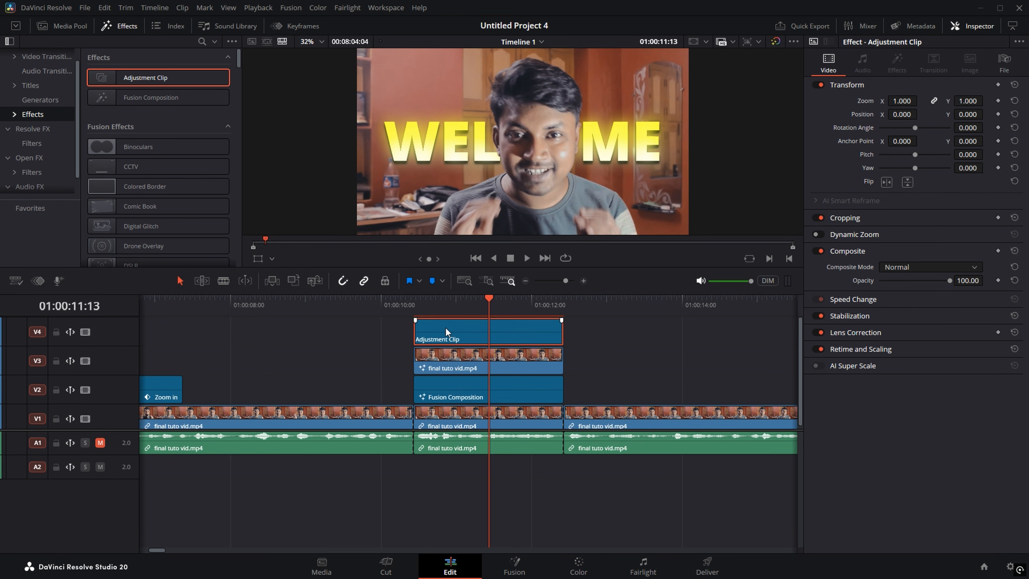
{"action": "right_click", "coordinate": [446, 331]}
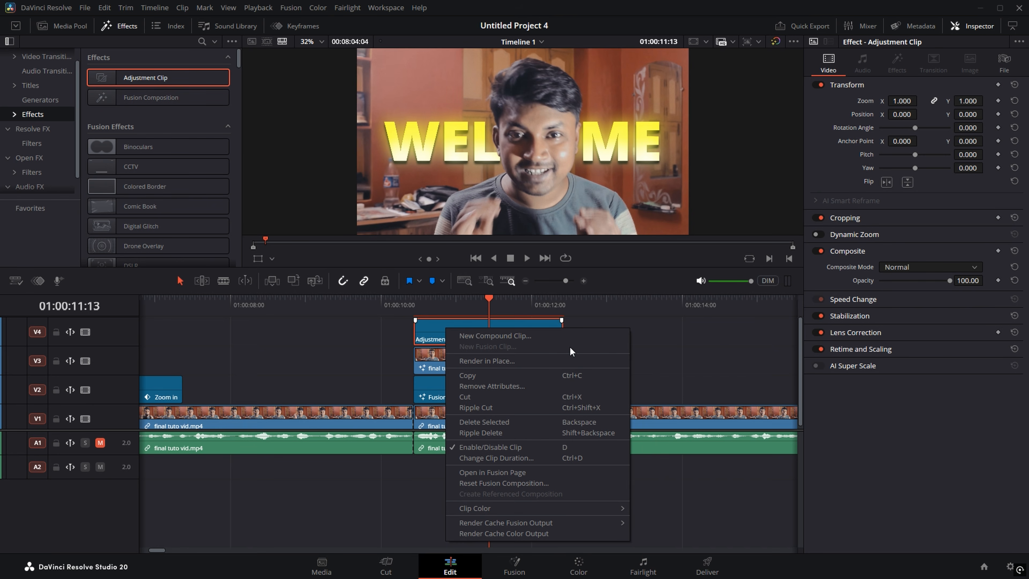
{"action": "left_click", "coordinate": [494, 469]}
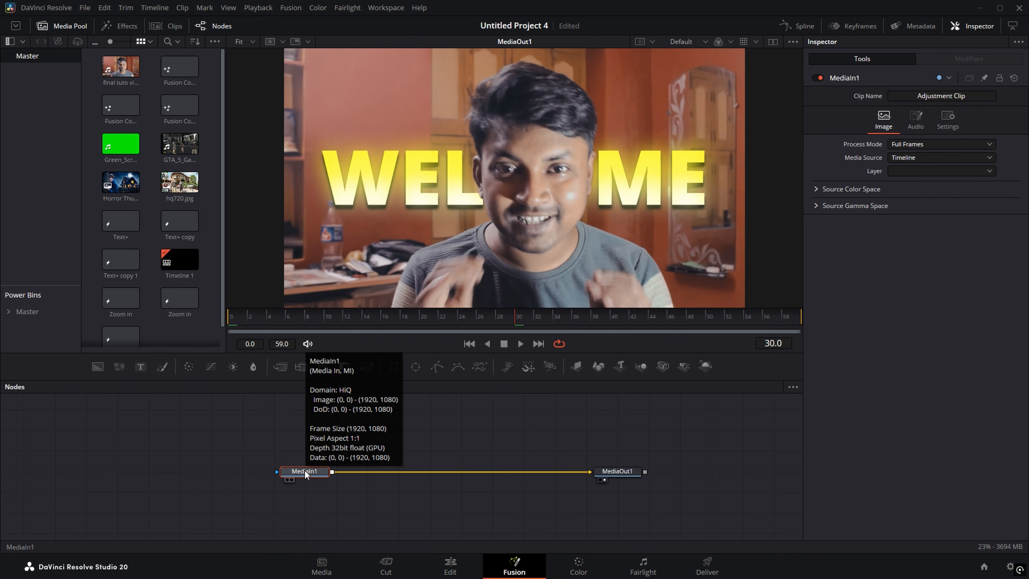
Step: Add a Camera Shake node after MediaIn1
{"action": "key", "text": "shift+space"}
{"action": "type", "text": "Camera Shake"}
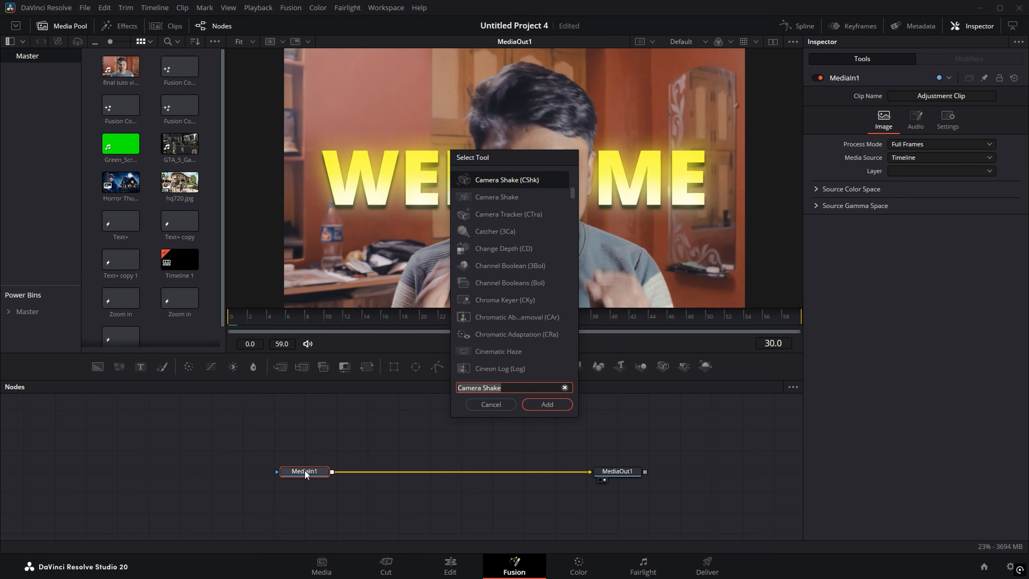
{"action": "type", "text": "camera"}
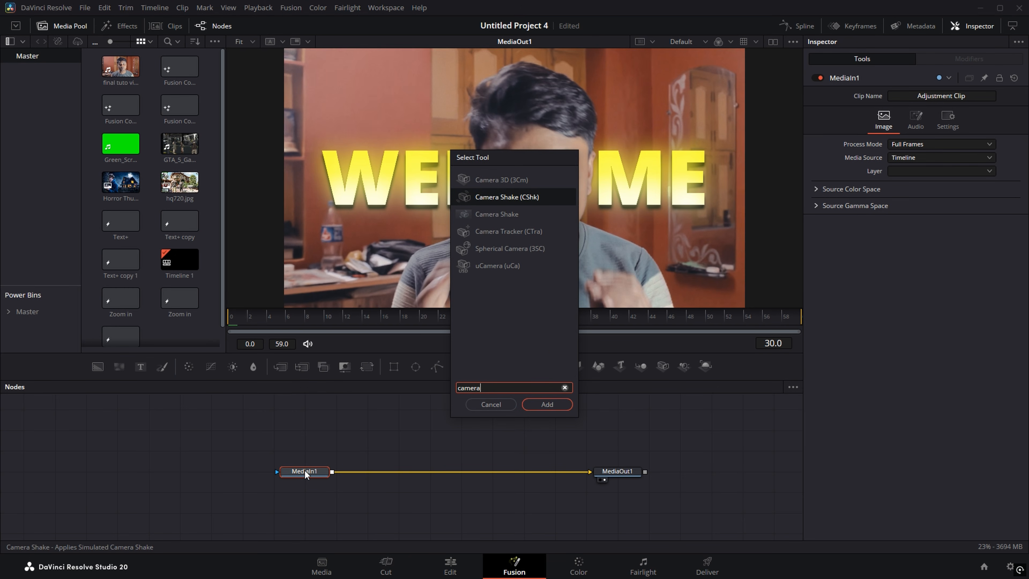
{"action": "left_click", "coordinate": [498, 210]}
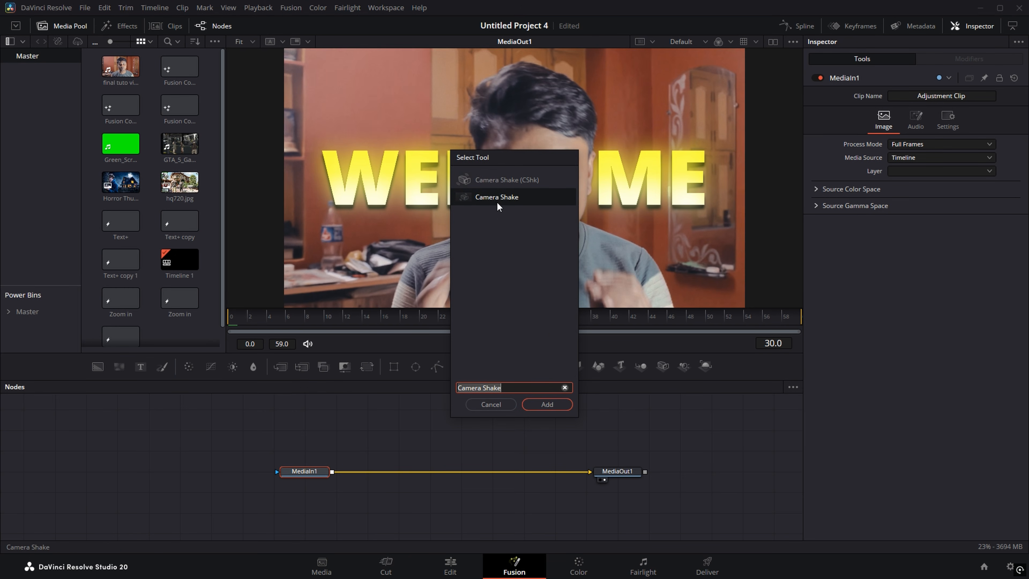
{"action": "left_click", "coordinate": [547, 405]}
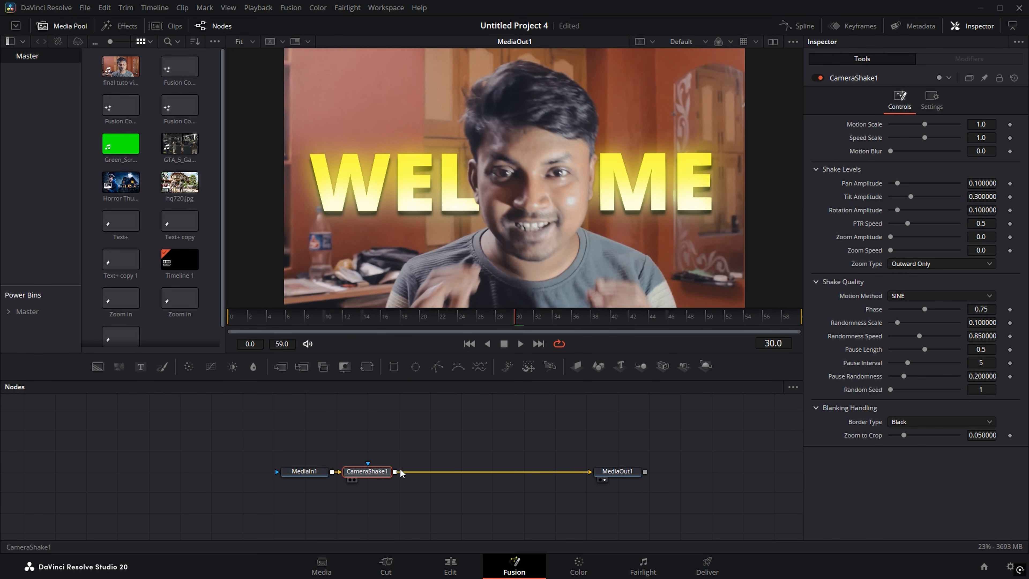
{"action": "left_click_drag", "start_coordinate": [387, 471], "coordinate": [419, 469]}
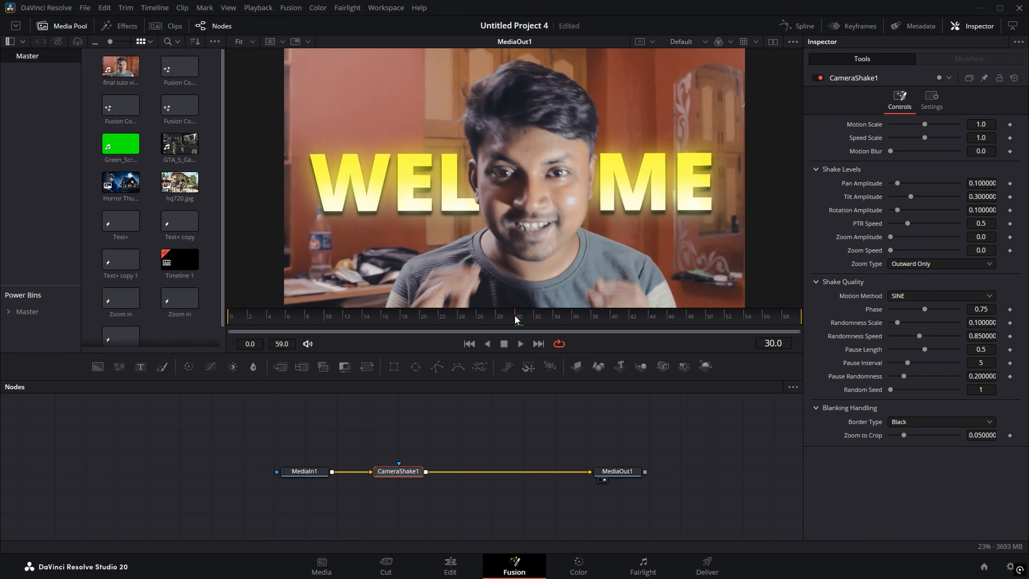
Step: Keyframe Motion and Speed Scale at frames 0 and 20, peaking at 1.325/1.249, and raise Zoom Amplitude
{"action": "left_click_drag", "start_coordinate": [518, 321], "coordinate": [236, 326]}
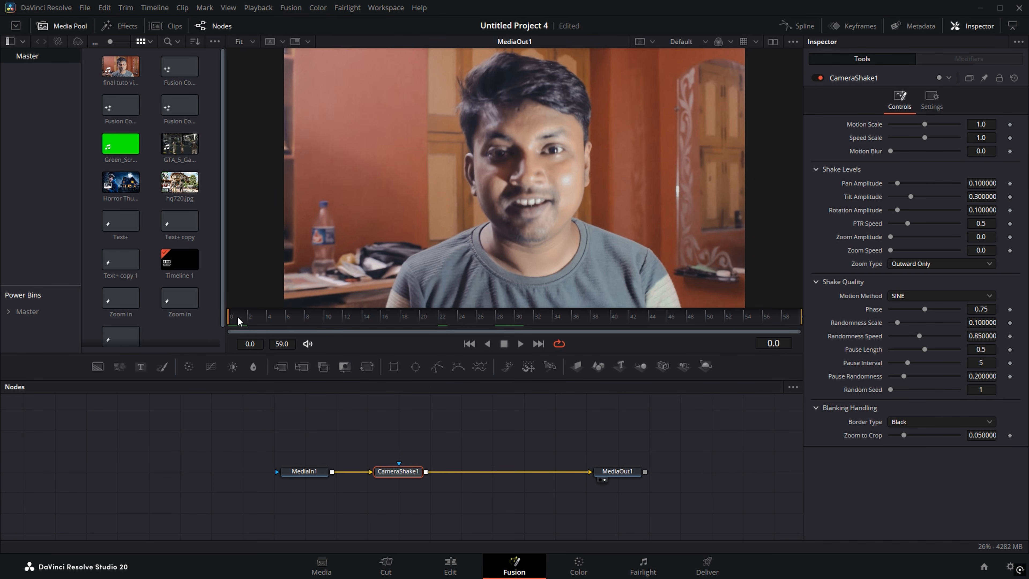
{"action": "left_click", "coordinate": [1009, 124]}
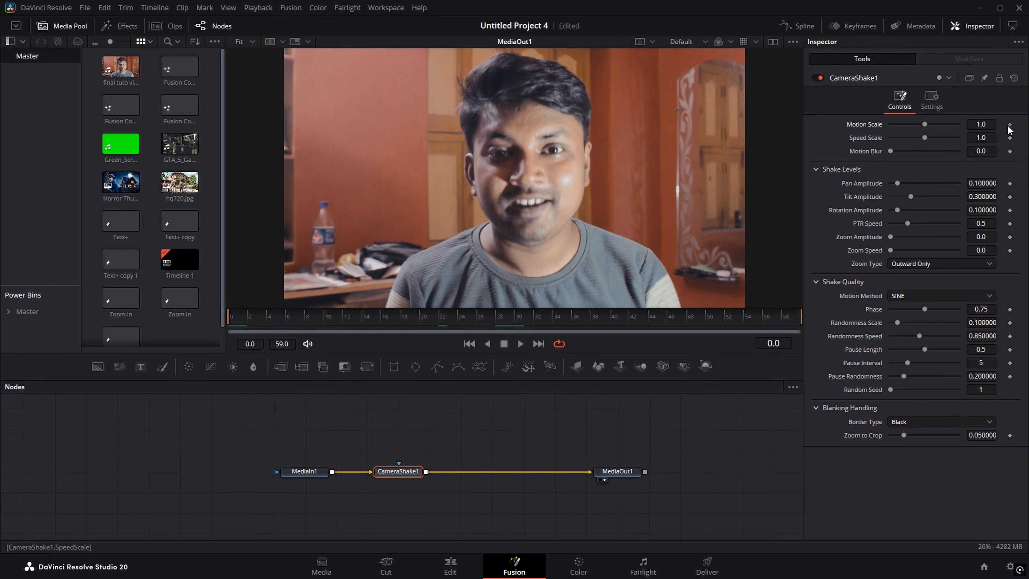
{"action": "left_click", "coordinate": [1009, 138]}
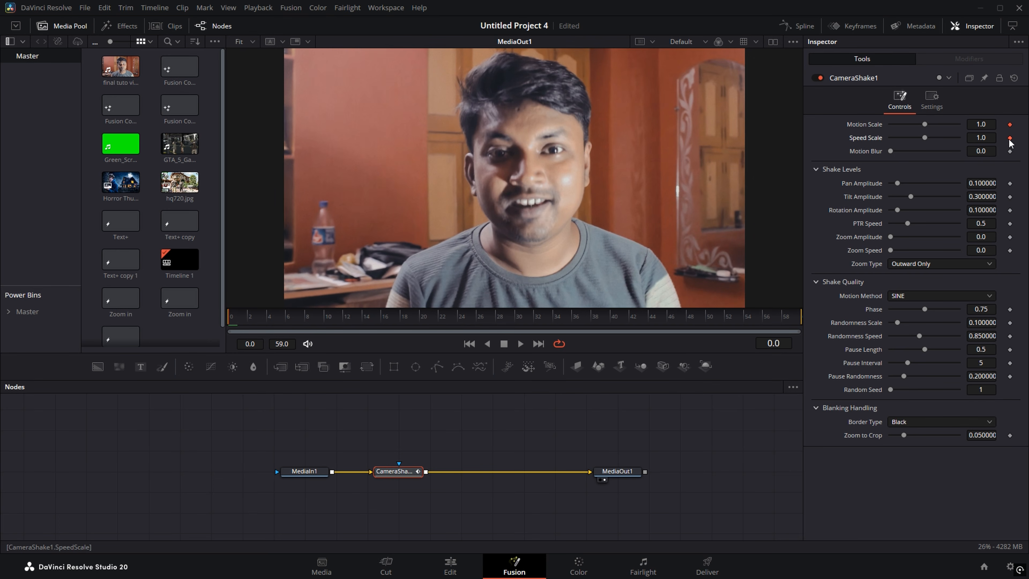
{"action": "left_click_drag", "start_coordinate": [254, 316], "coordinate": [421, 314]}
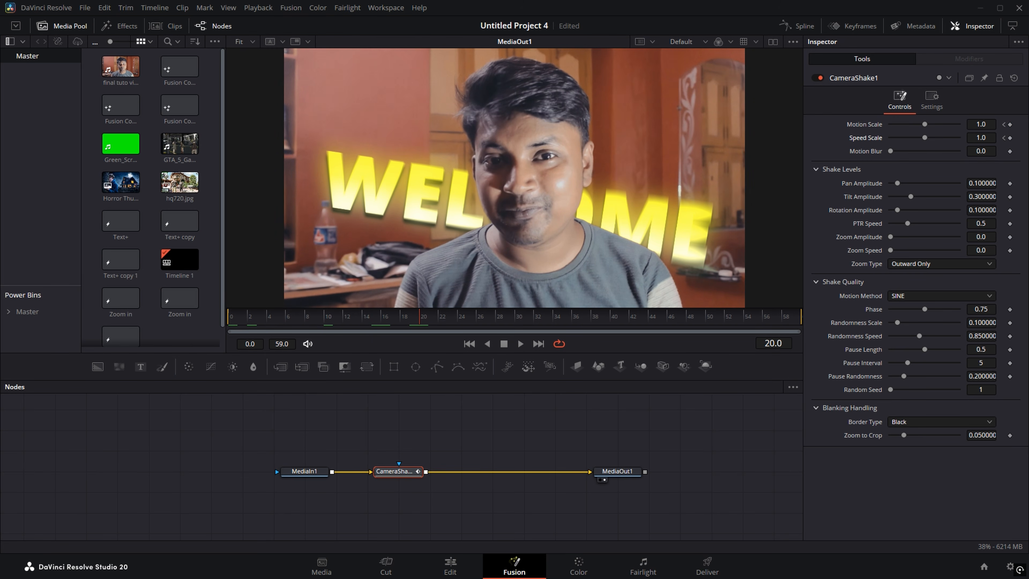
{"action": "left_click", "coordinate": [1010, 124]}
{"action": "left_click", "coordinate": [1010, 137]}
{"action": "left_click_drag", "start_coordinate": [979, 123], "coordinate": [1028, 123]}
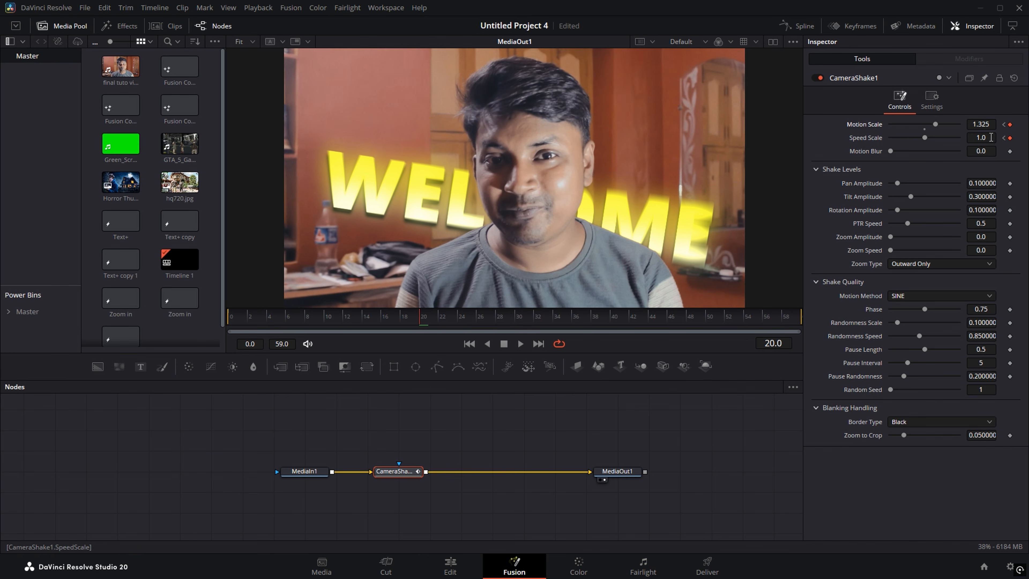
{"action": "left_click_drag", "start_coordinate": [970, 138], "coordinate": [988, 138]}
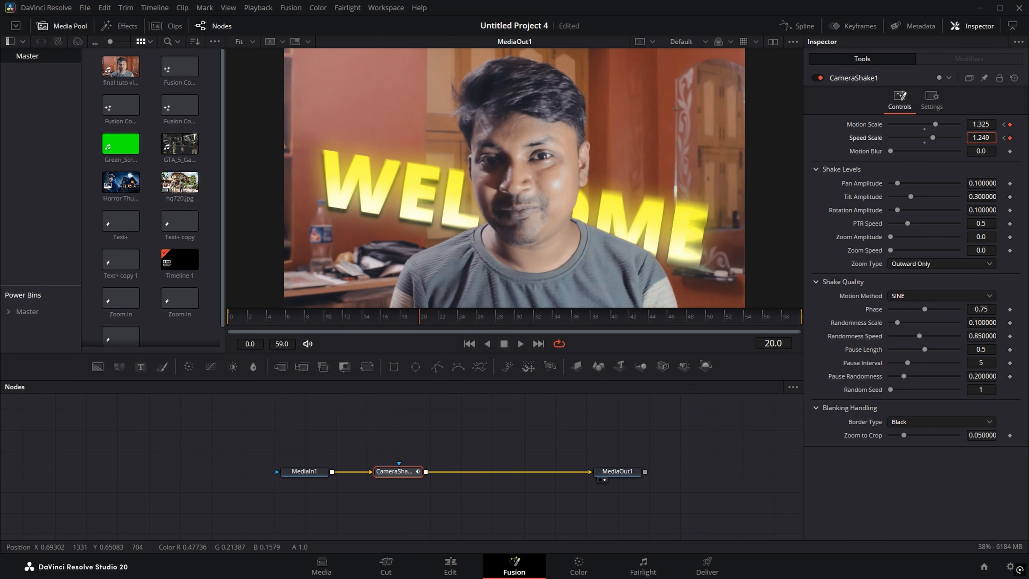
{"action": "left_click_drag", "start_coordinate": [976, 236], "coordinate": [1012, 250]}
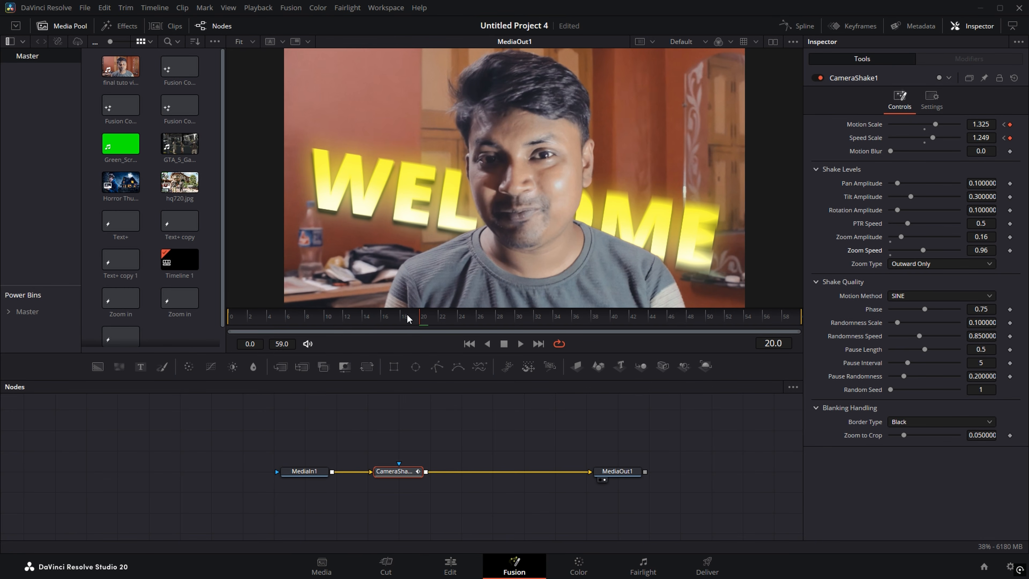
Step: Set Motion Scale to 0 at frame 0 and both scales to 0 at frame 22
{"action": "left_click_drag", "start_coordinate": [407, 316], "coordinate": [230, 320]}
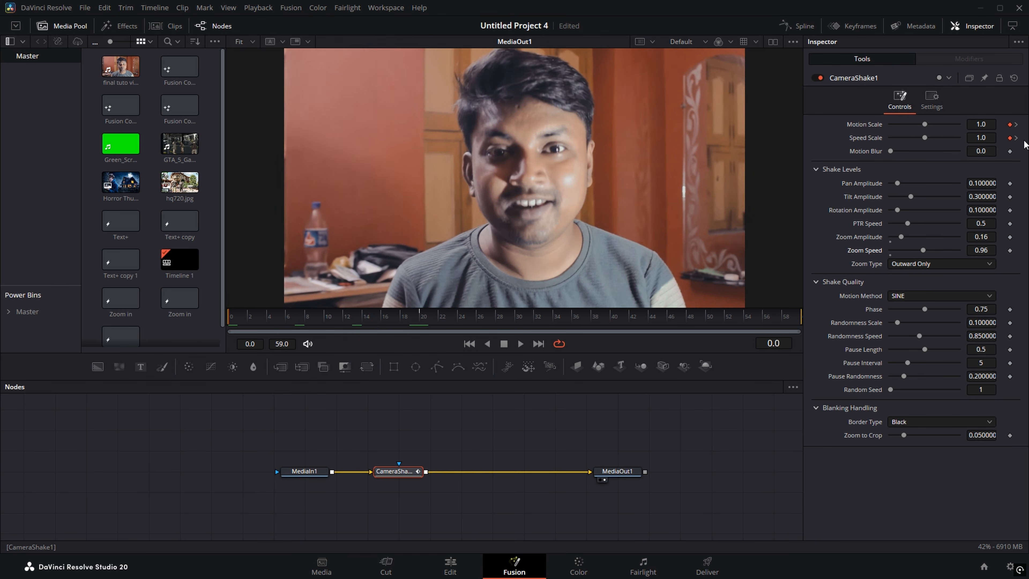
{"action": "left_click_drag", "start_coordinate": [922, 124], "coordinate": [812, 143]}
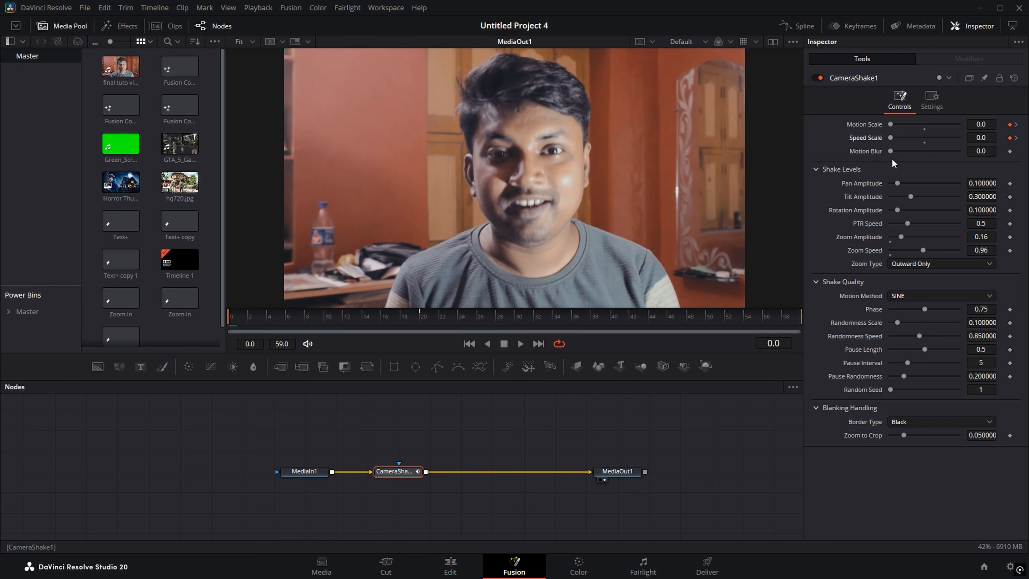
{"action": "left_click_drag", "start_coordinate": [259, 317], "coordinate": [441, 315]}
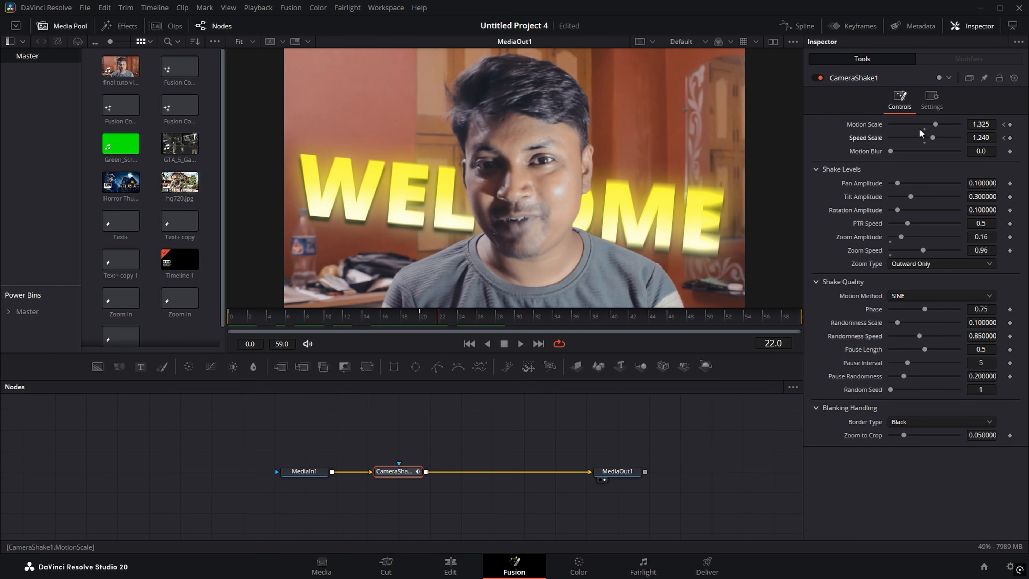
{"action": "left_click", "coordinate": [1009, 125]}
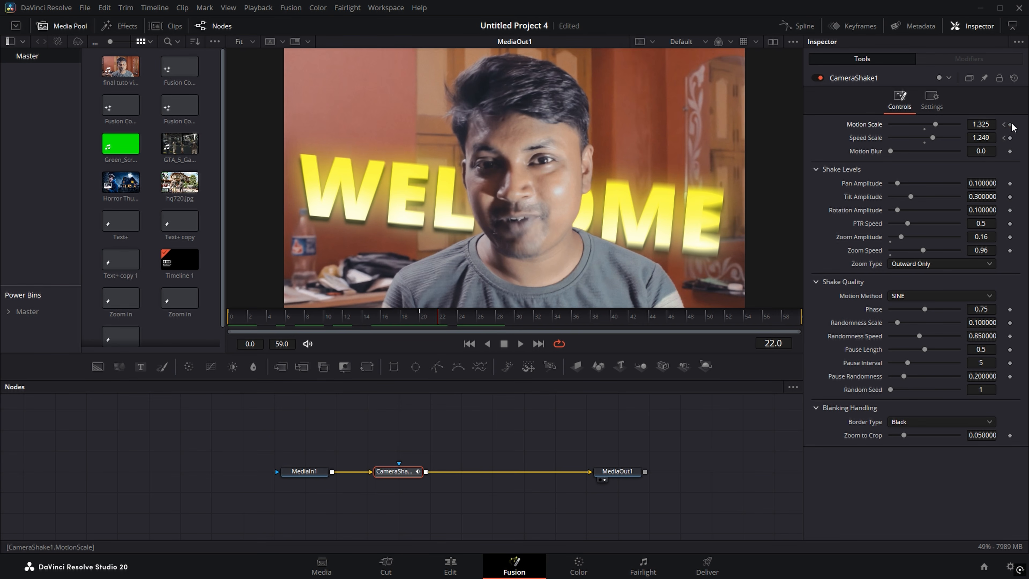
{"action": "left_click", "coordinate": [1010, 139]}
{"action": "left_click_drag", "start_coordinate": [934, 125], "coordinate": [805, 131]}
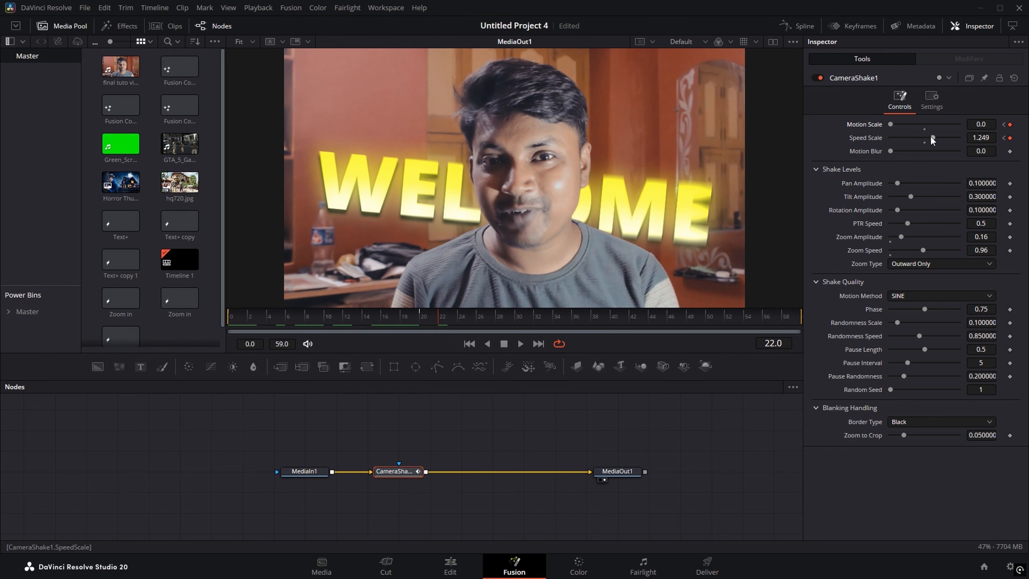
{"action": "left_click_drag", "start_coordinate": [931, 139], "coordinate": [805, 140]}
{"action": "mouse_move", "coordinate": [436, 320]}
{"action": "left_mouse_down"}
{"action": "mouse_move", "coordinate": [417, 318]}
{"action": "mouse_move", "coordinate": [499, 316]}
{"action": "mouse_move", "coordinate": [385, 318]}
{"action": "mouse_move", "coordinate": [424, 318]}
{"action": "left_mouse_up"}
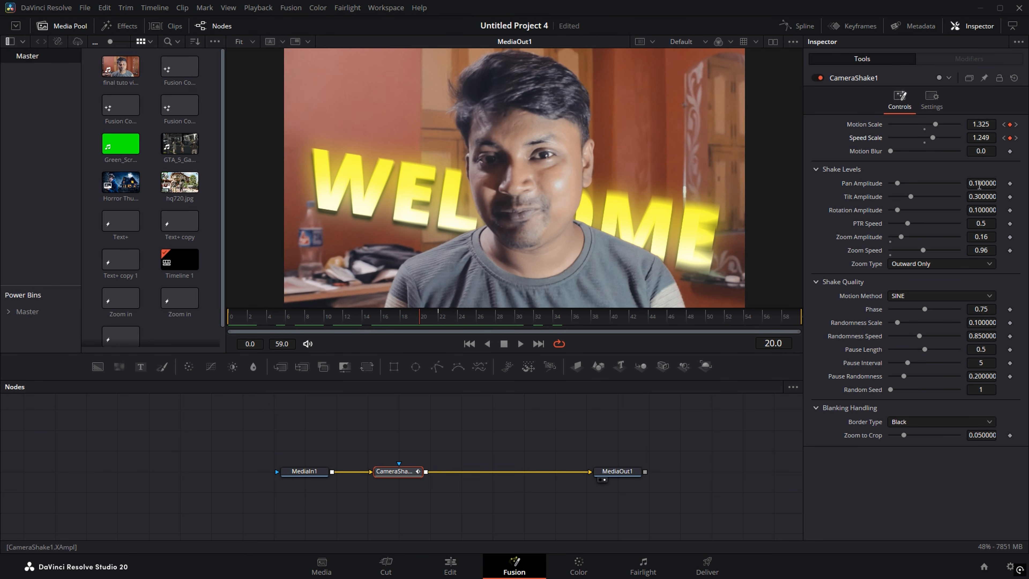
Step: Raise Pan Amplitude to 0.117 and Tilt Amplitude to 0.346
{"action": "mouse_move", "coordinate": [978, 184]}
{"action": "left_mouse_down"}
{"action": "mouse_move", "coordinate": [994, 185]}
{"action": "mouse_move", "coordinate": [975, 183]}
{"action": "left_mouse_up"}
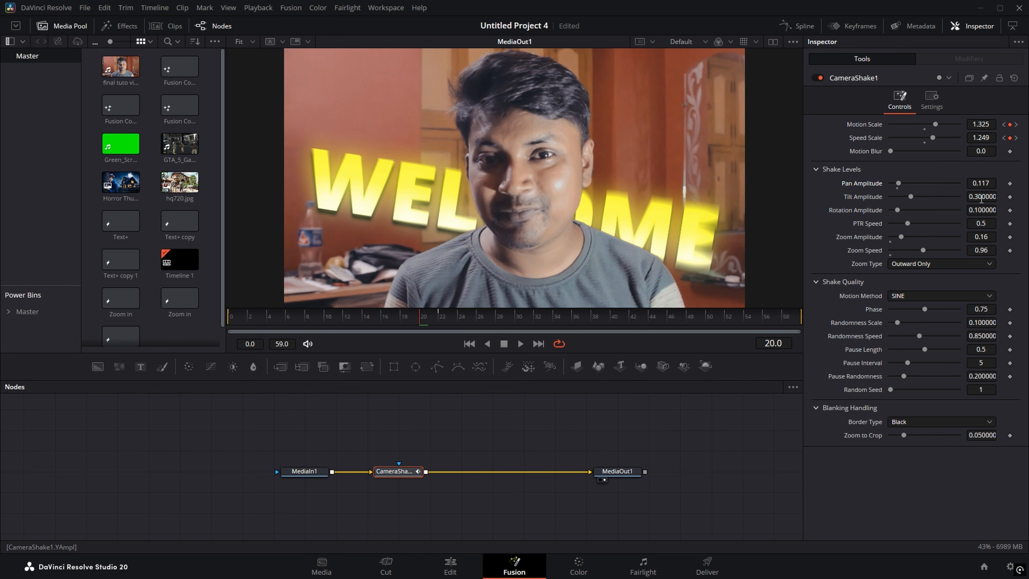
{"action": "left_click_drag", "start_coordinate": [981, 198], "coordinate": [989, 198]}
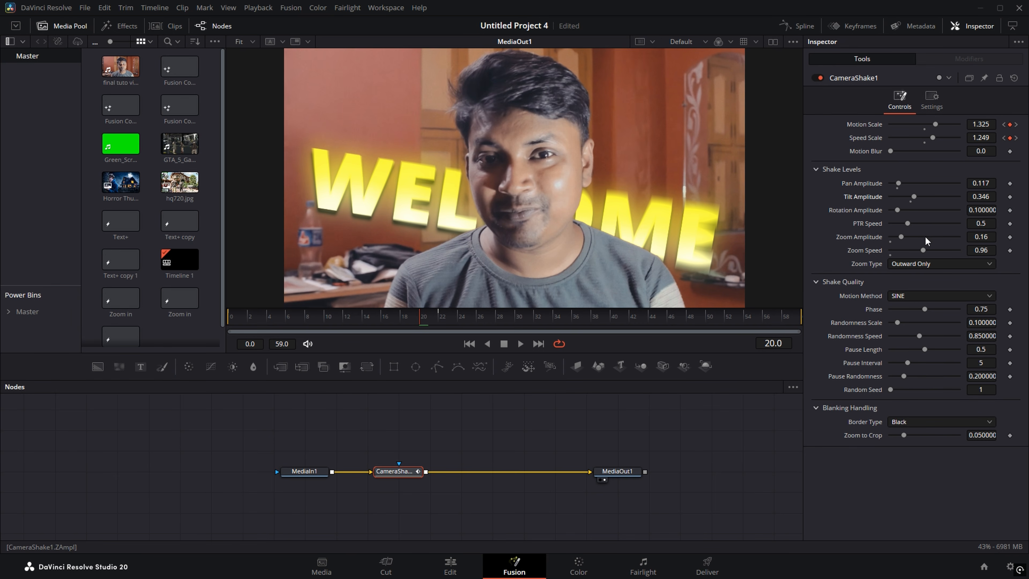
{"action": "left_click", "coordinate": [931, 99]}
Step: Turn on CameraShake1 motion blur with a 360 shutter angle, then return to the Edit page
{"action": "left_click", "coordinate": [891, 249]}
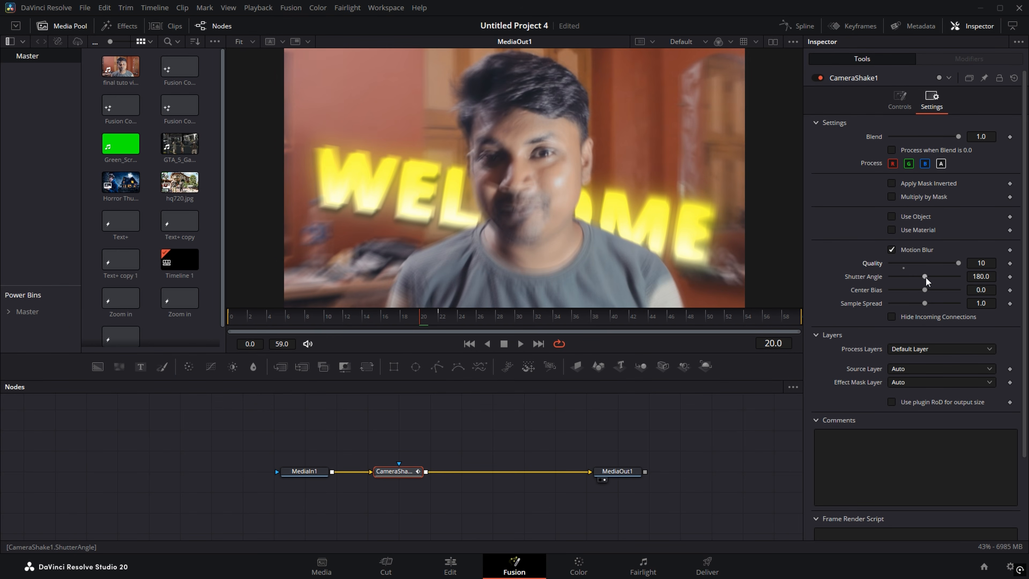
{"action": "left_click_drag", "start_coordinate": [924, 277], "coordinate": [959, 277]}
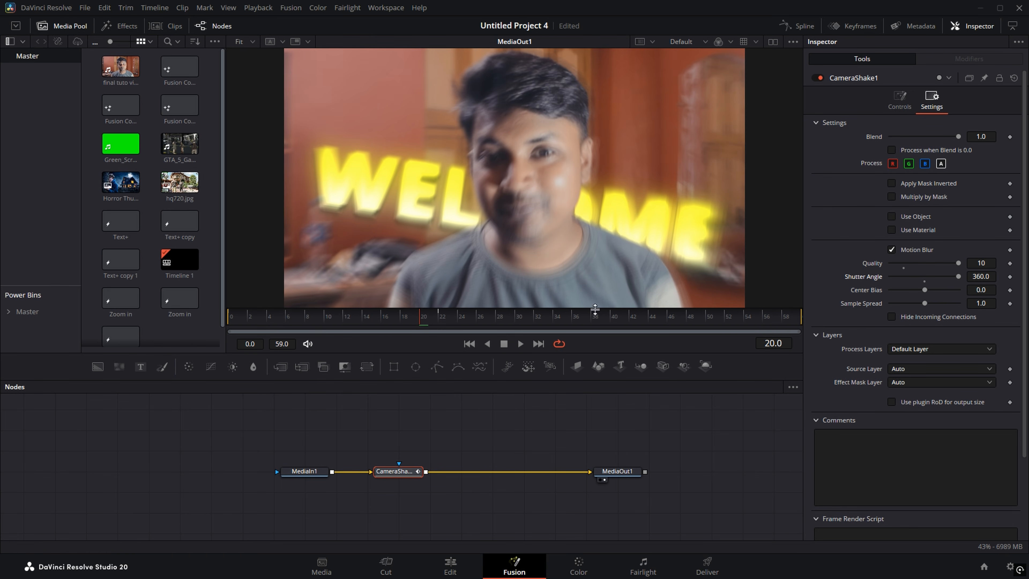
{"action": "left_click", "coordinate": [445, 571]}
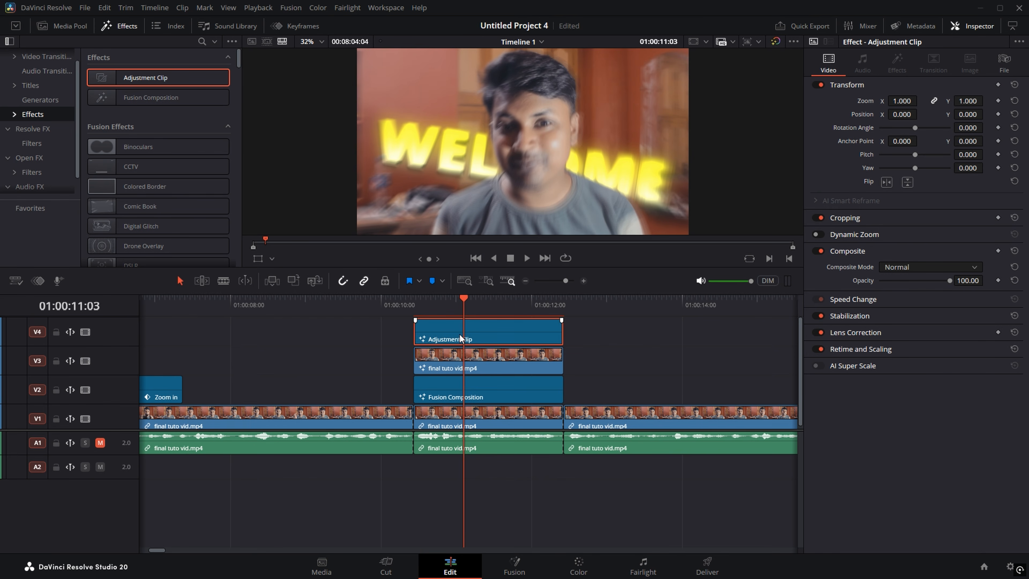
Step: Play back the shaken section, then open the Master bin in the Media Pool to add a bin
{"action": "key", "text": "space"}
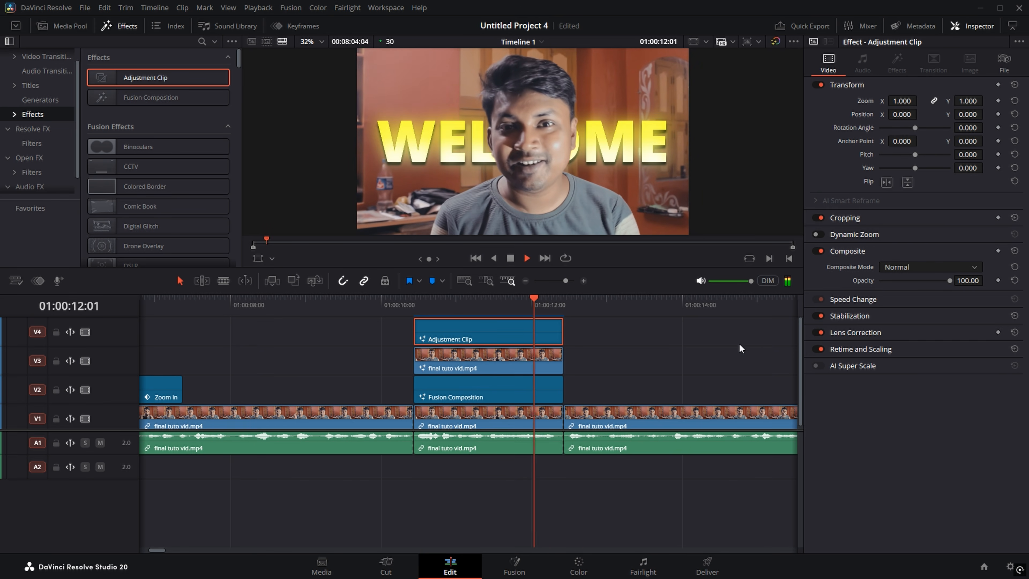
{"action": "key", "text": "space"}
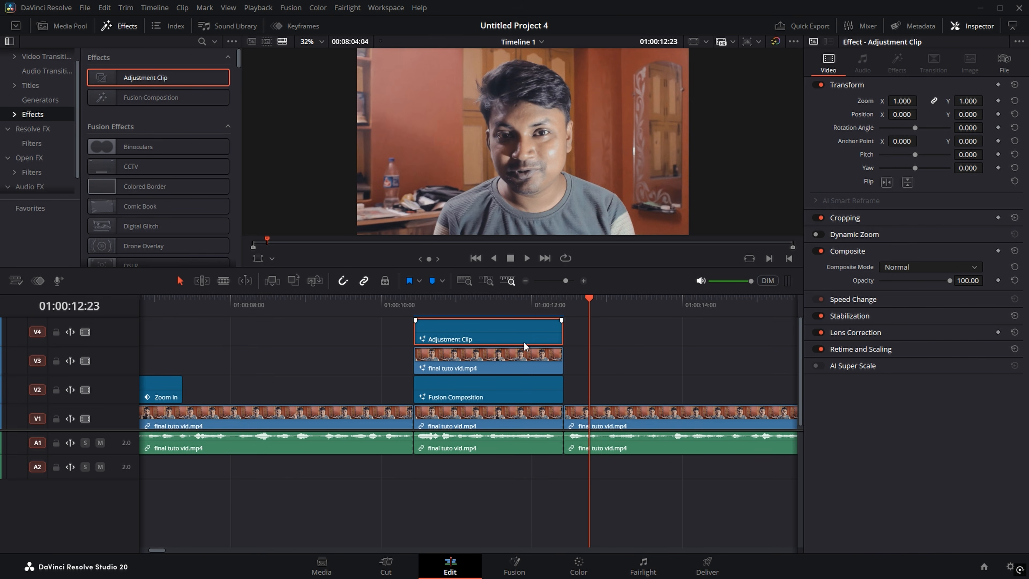
{"action": "left_click", "coordinate": [66, 28]}
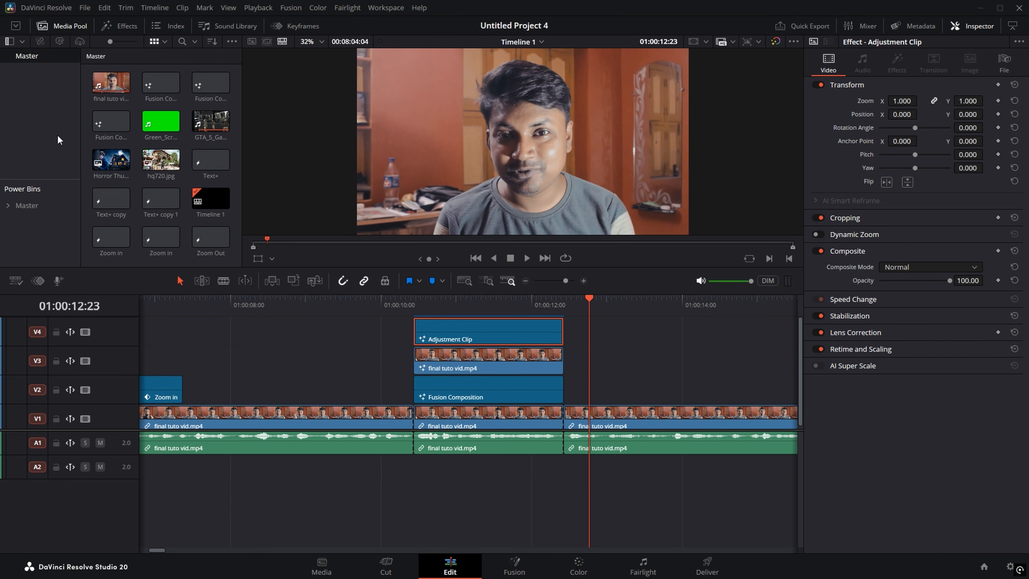
{"action": "left_click", "coordinate": [37, 201]}
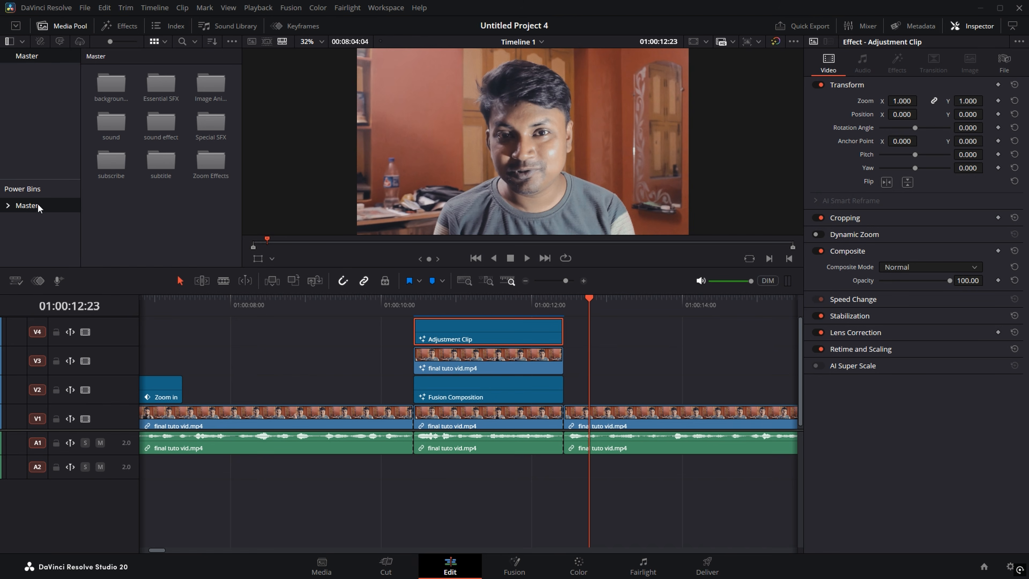
{"action": "right_click", "coordinate": [153, 204]}
Step: Create a new Media Pool bin named 'camera shake'
{"action": "left_click", "coordinate": [193, 237]}
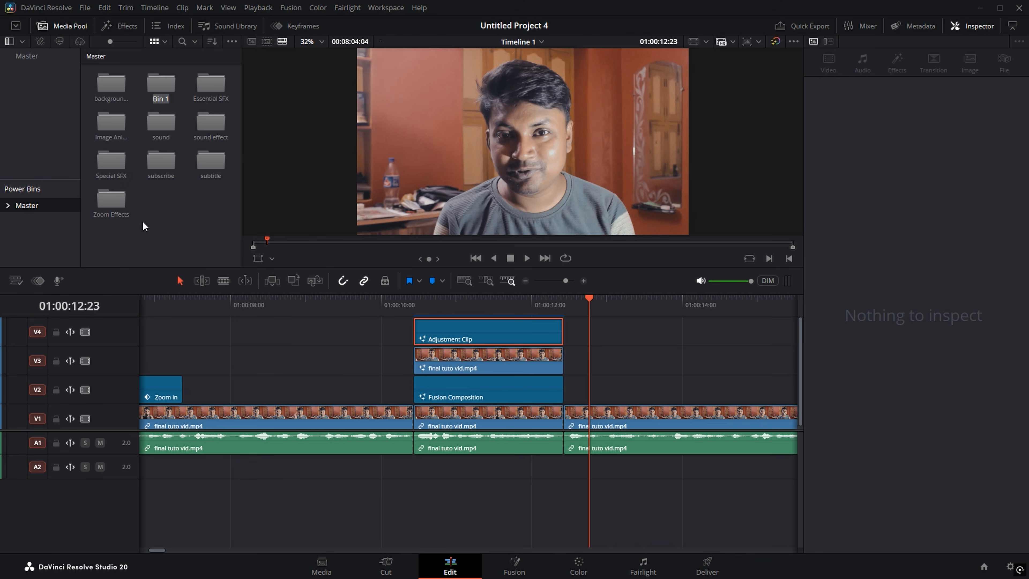
{"action": "type", "text": "camera shake"}
{"action": "key", "text": "Return"}
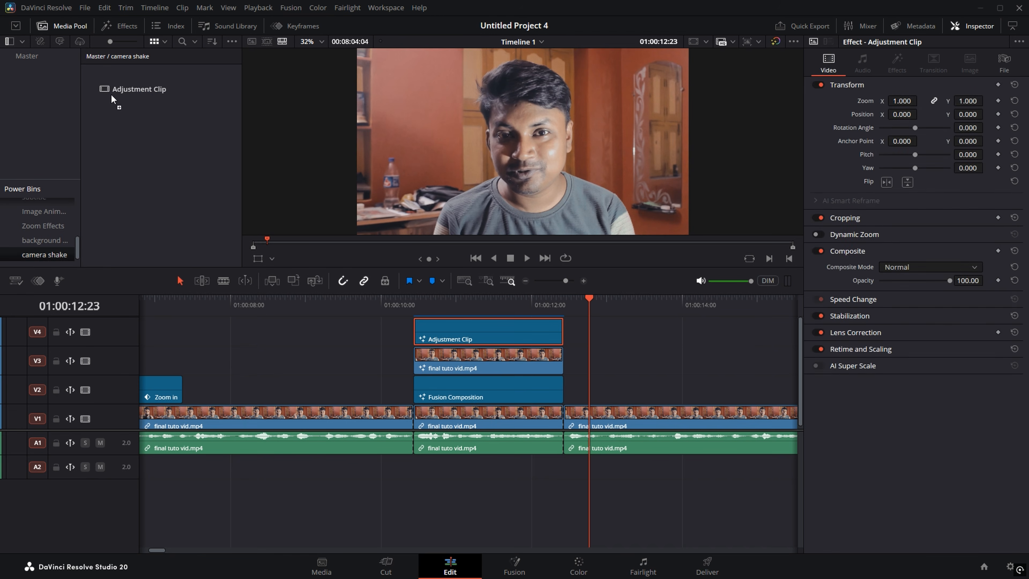
Step: Start renaming the Adjustment clip inside the camera shake bin
{"action": "right_click", "coordinate": [124, 101]}
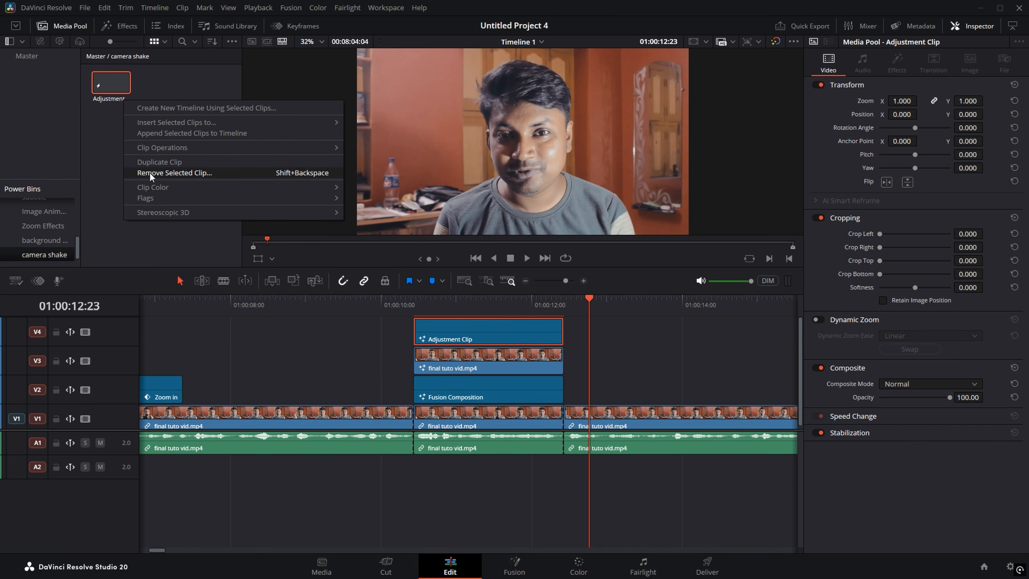
{"action": "left_click", "coordinate": [113, 138]}
{"action": "left_click", "coordinate": [106, 85]}
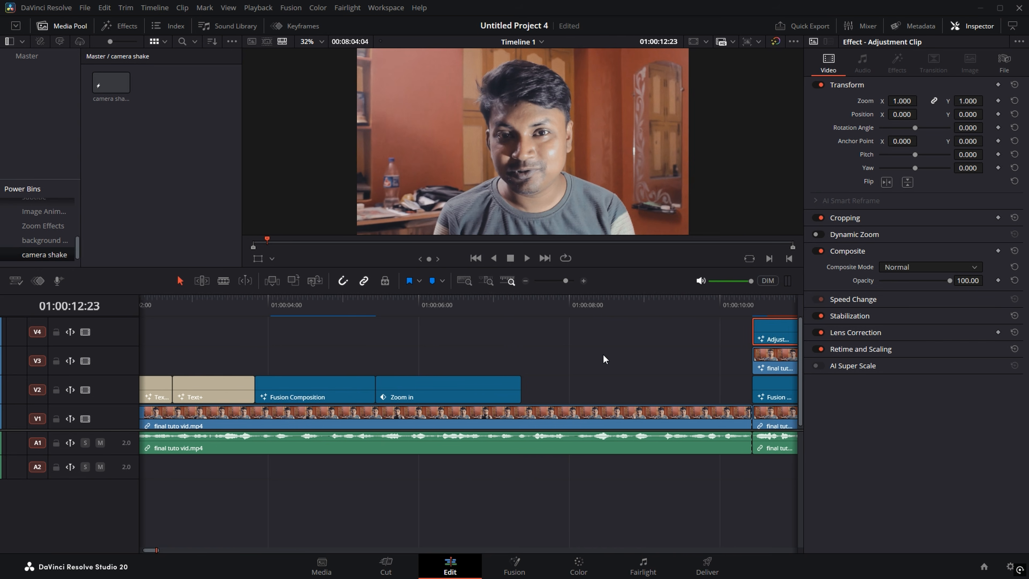
Step: Mute A1, place the camera shake clip on V3 above Zoom in at 01:00:05:13, and preview it
{"action": "left_click_drag", "start_coordinate": [602, 355], "coordinate": [632, 355]}
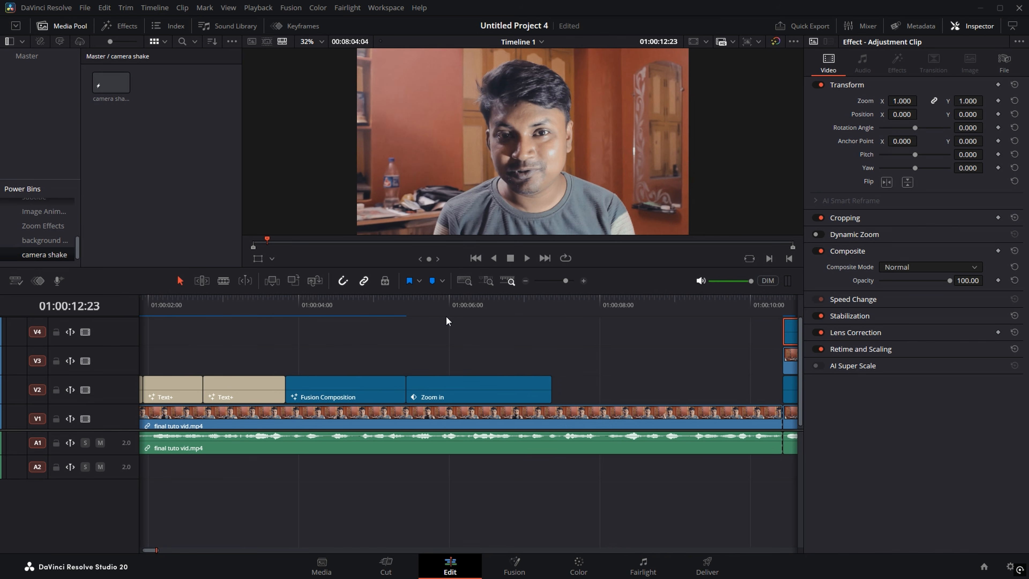
{"action": "left_click", "coordinate": [407, 311]}
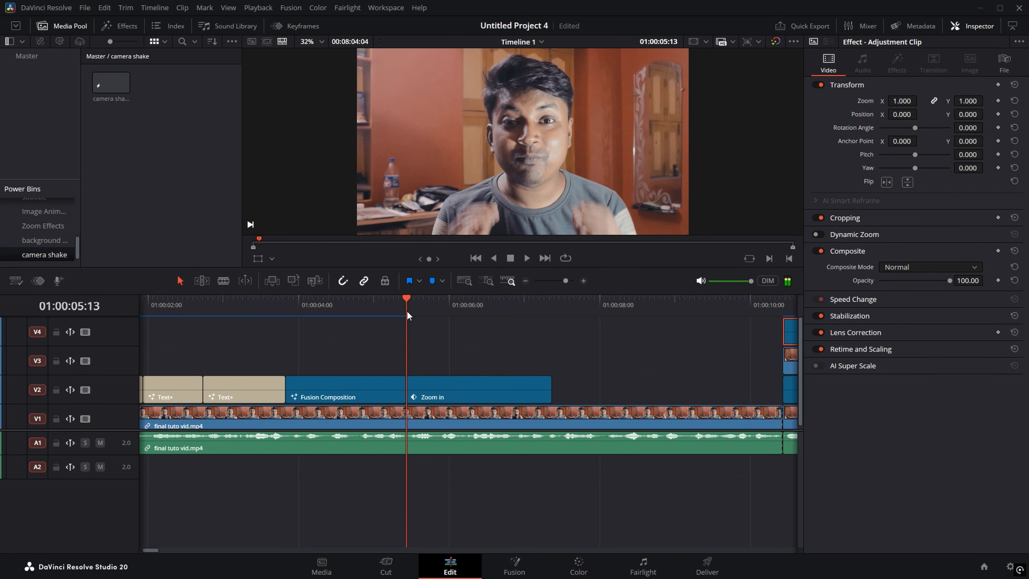
{"action": "left_click", "coordinate": [99, 443]}
{"action": "left_click_drag", "start_coordinate": [100, 83], "coordinate": [407, 359]}
{"action": "left_click", "coordinate": [396, 306]}
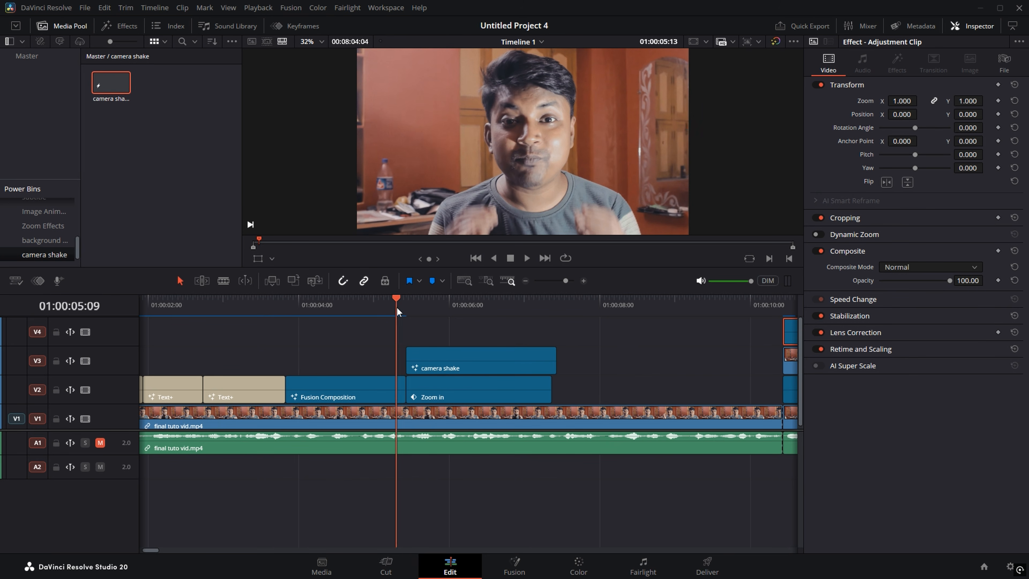
{"action": "key", "text": "space"}
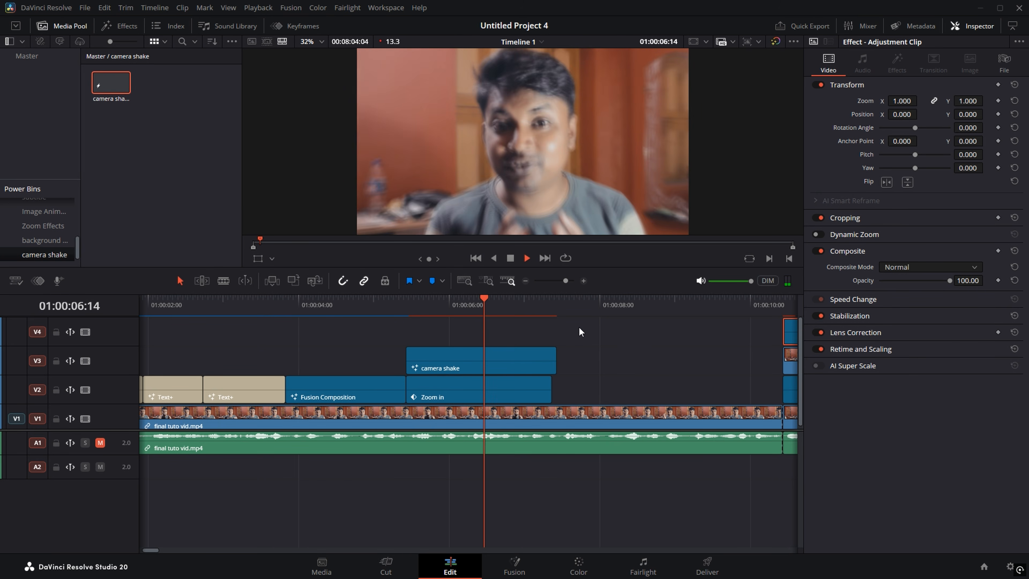
{"action": "key", "text": "space"}
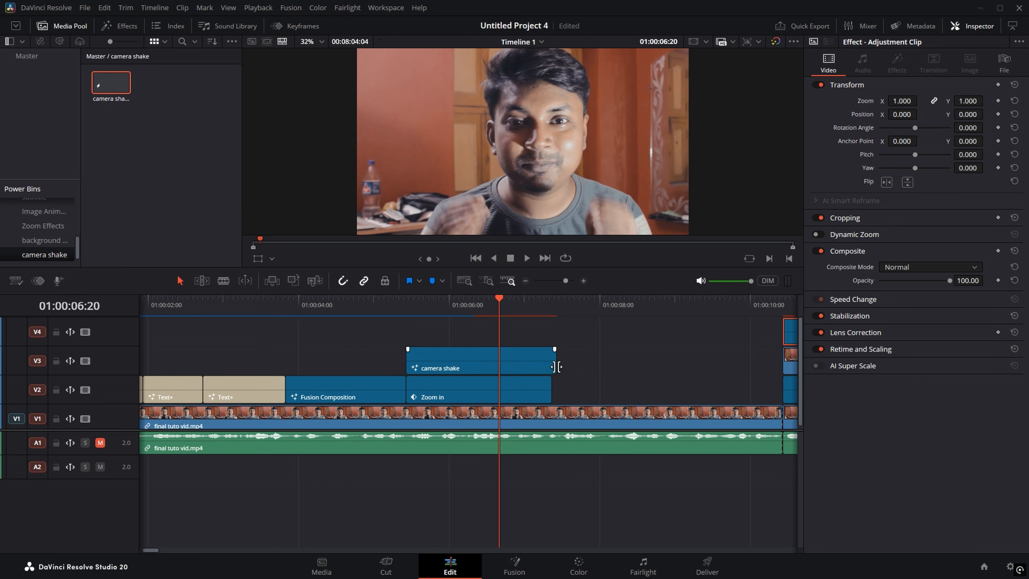
Step: Trim the camera shake clip to end with Zoom in and copy it above Zoom Out
{"action": "left_click_drag", "start_coordinate": [556, 360], "coordinate": [551, 362]}
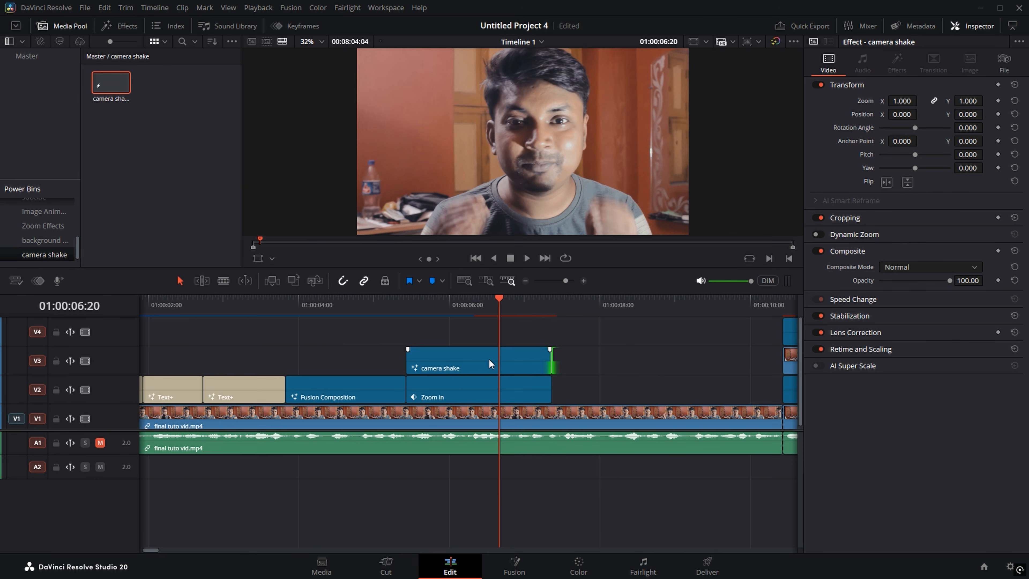
{"action": "scroll", "coordinate": [475, 367], "scroll_direction": "down", "scroll_amount": 6}
{"action": "scroll", "coordinate": [471, 368], "scroll_direction": "up", "scroll_amount": 6}
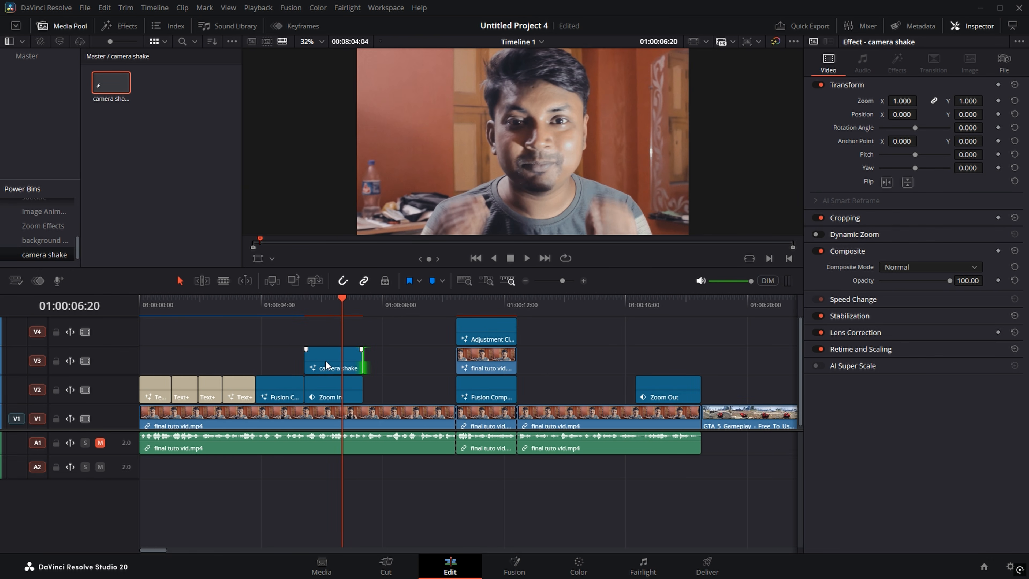
{"action": "left_click", "coordinate": [337, 360]}
{"action": "left_click_drag", "start_coordinate": [335, 360], "coordinate": [699, 358]}
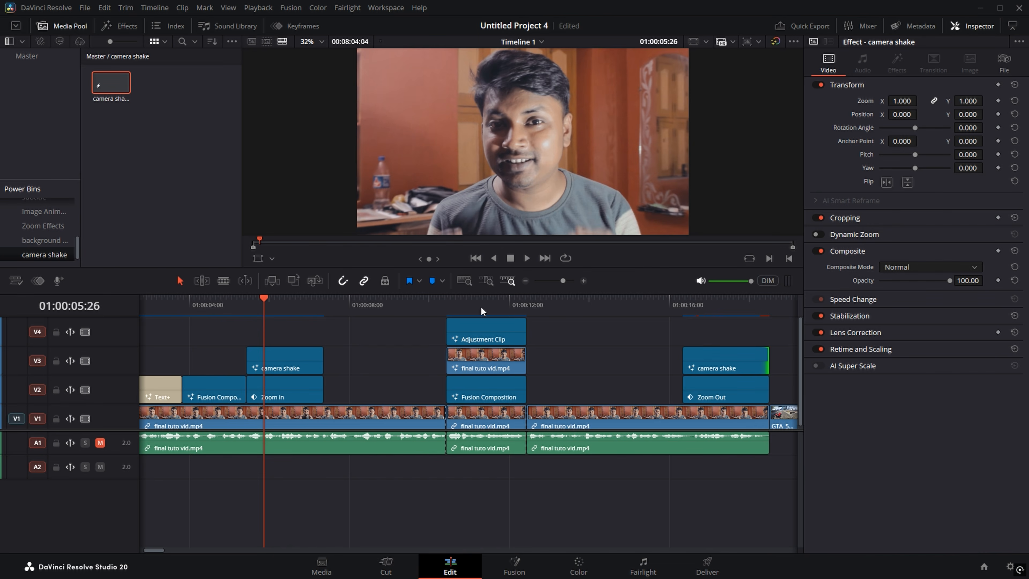
Step: Move the speaker clip at the WELCOME section from V3 onto V4, replacing the Adjustment Clip, then show the Master bin
{"action": "left_click", "coordinate": [480, 306]}
{"action": "scroll", "coordinate": [528, 339], "scroll_direction": "up", "scroll_amount": 2}
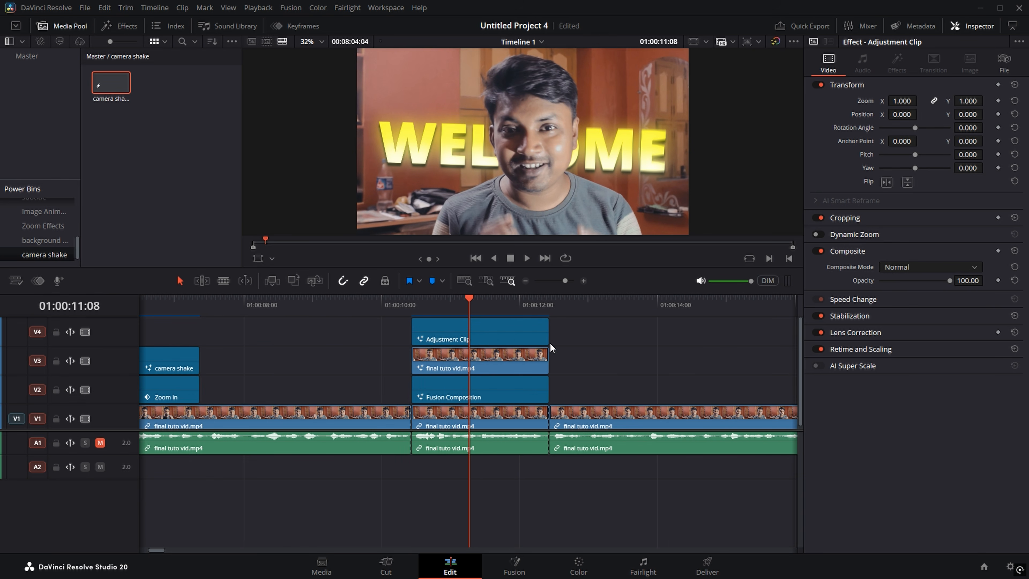
{"action": "scroll", "coordinate": [493, 387], "scroll_direction": "up", "scroll_amount": 1}
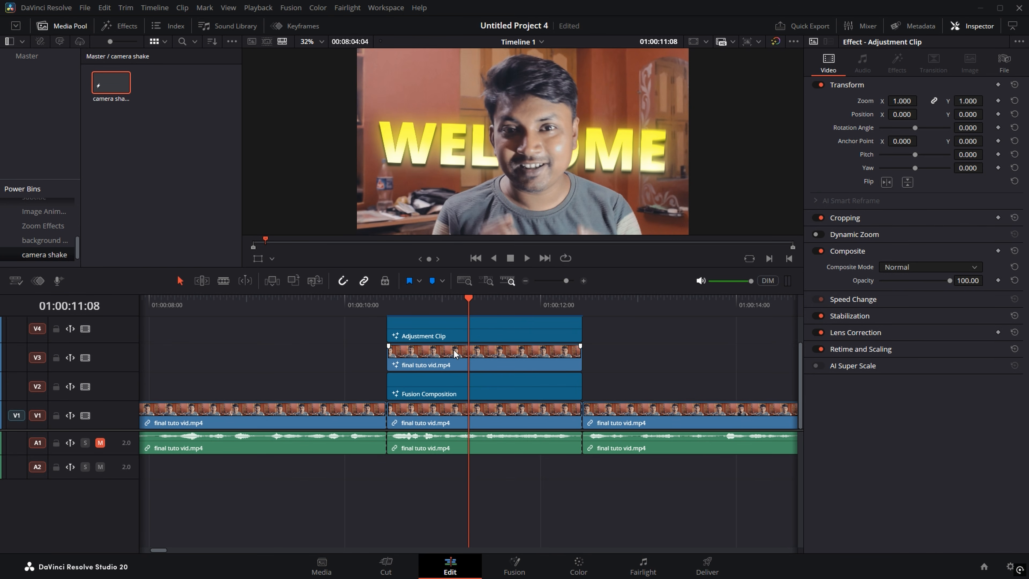
{"action": "left_click", "coordinate": [437, 355]}
{"action": "left_click", "coordinate": [441, 337], "text": "ctrl"}
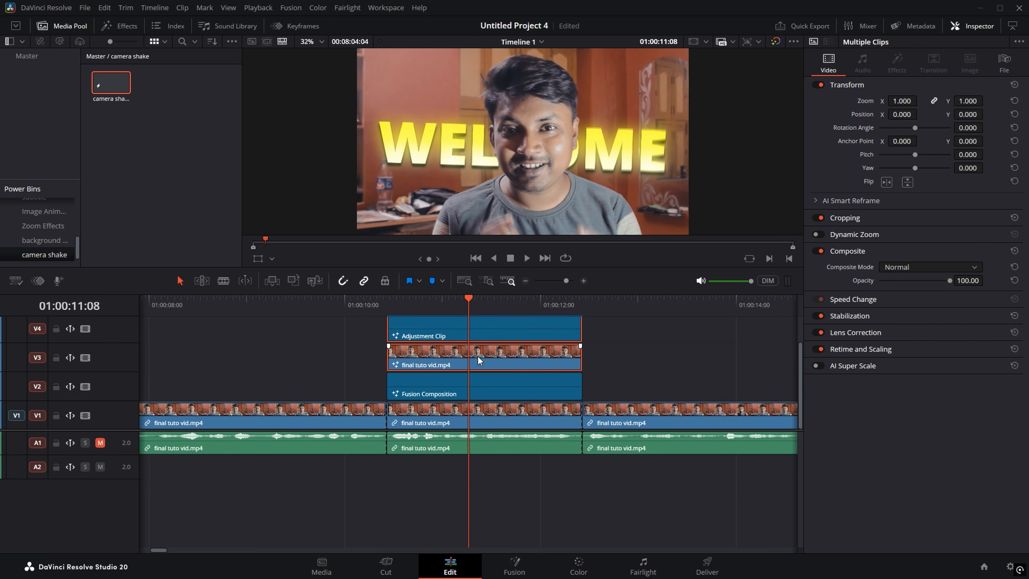
{"action": "left_click_drag", "start_coordinate": [478, 356], "coordinate": [476, 337]}
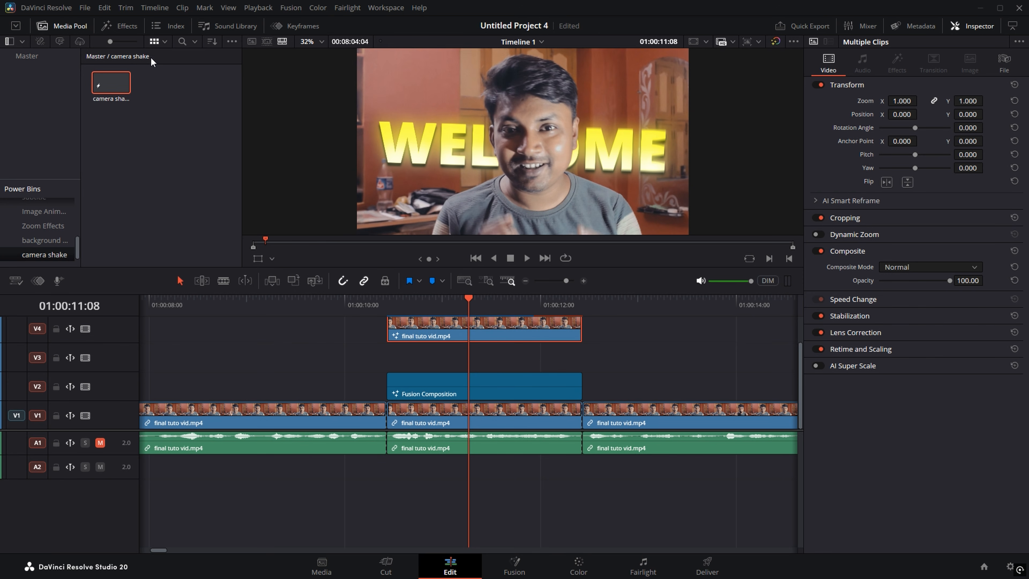
{"action": "left_click", "coordinate": [36, 53]}
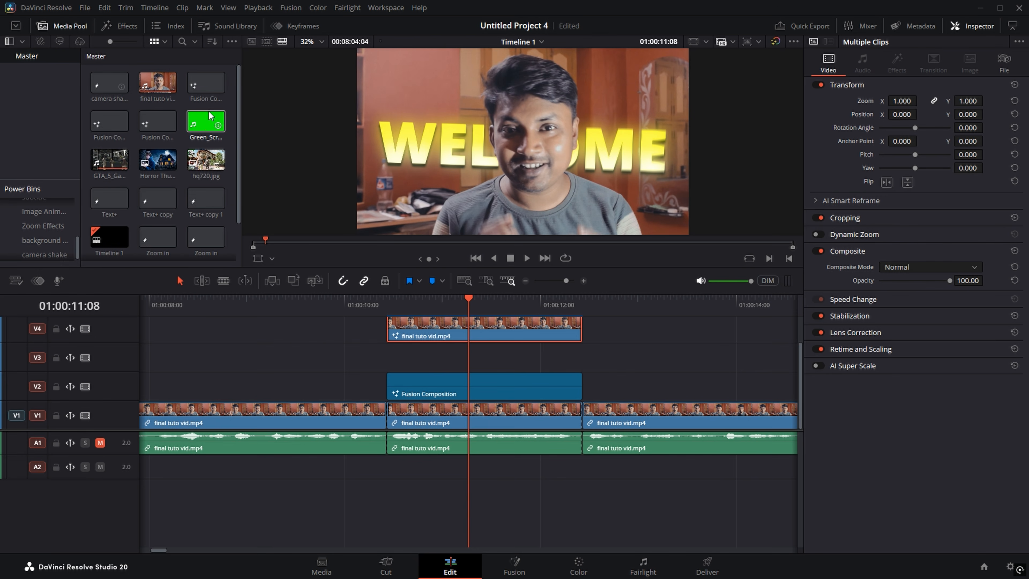
Step: Place the green-screen confetti clip's video on V3 and trim its start to the speaker clip's start
{"action": "left_click", "coordinate": [206, 121]}
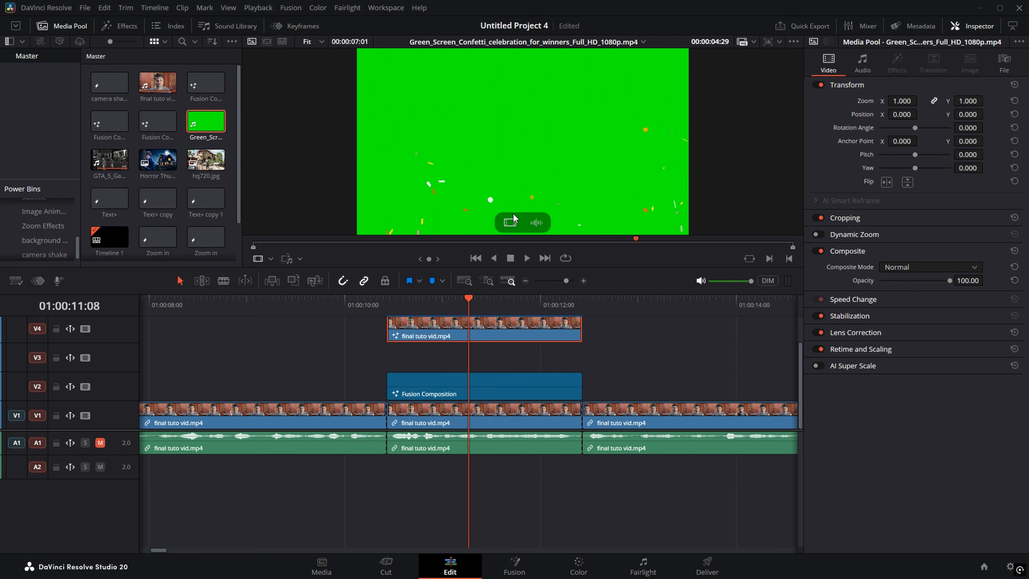
{"action": "left_click_drag", "start_coordinate": [504, 220], "coordinate": [389, 360]}
{"action": "scroll", "coordinate": [465, 316], "scroll_direction": "down", "scroll_amount": 1}
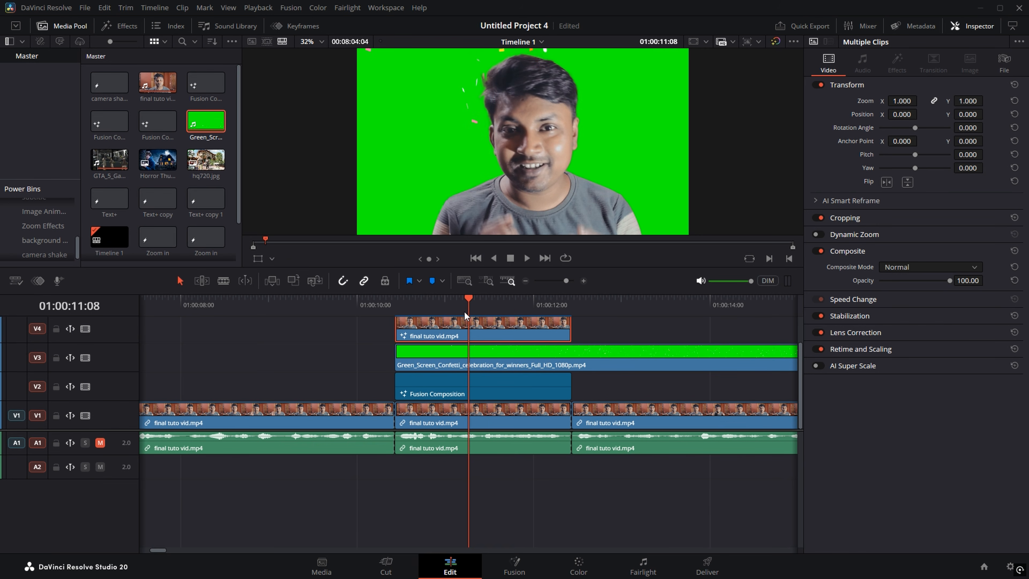
{"action": "left_click_drag", "start_coordinate": [464, 311], "coordinate": [507, 329]}
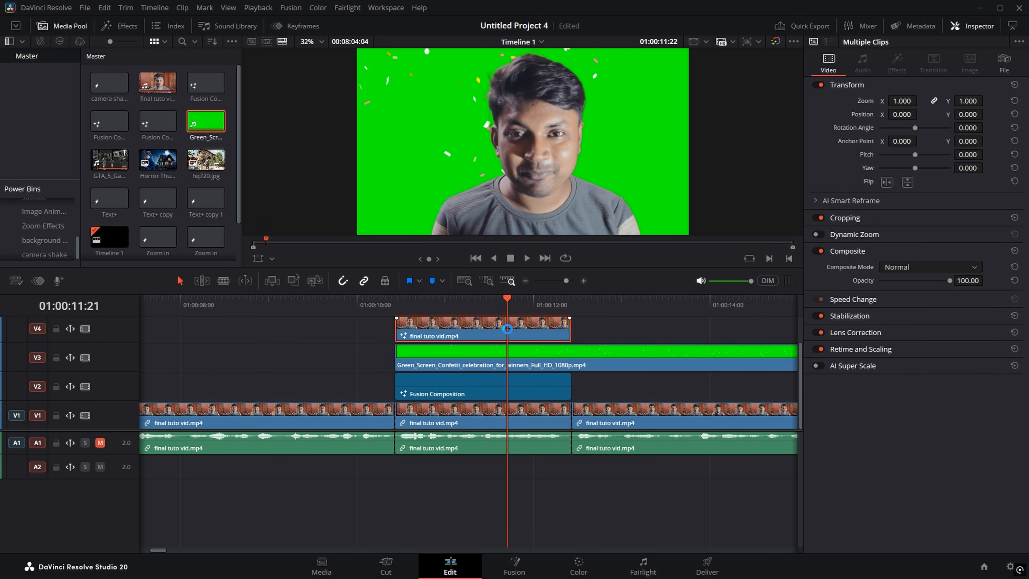
{"action": "key", "text": "b"}
{"action": "left_click", "coordinate": [504, 356]}
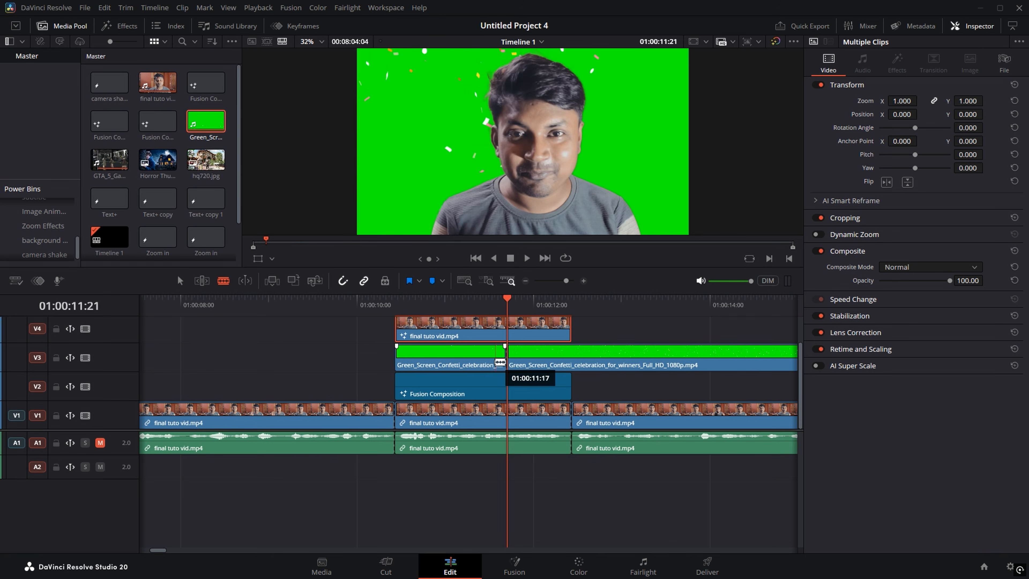
{"action": "key", "text": "a"}
{"action": "left_click", "coordinate": [463, 357]}
{"action": "key", "text": "BackSpace"}
{"action": "left_click_drag", "start_coordinate": [624, 365], "coordinate": [529, 364]}
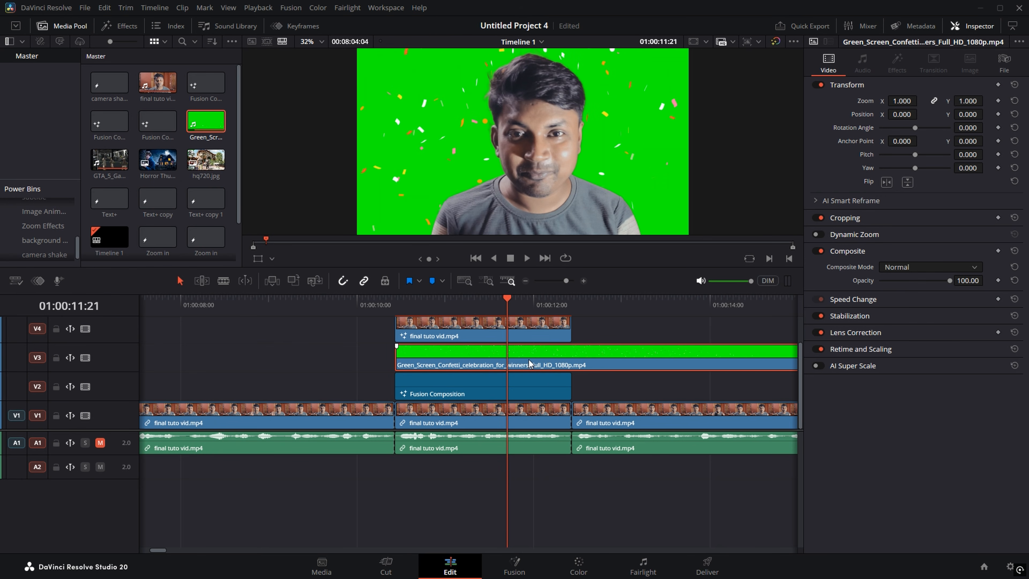
Step: Cut the confetti clip off where the speaker clip ends and play back from 01:00:10 to check
{"action": "key", "text": "b"}
{"action": "left_click", "coordinate": [572, 359]}
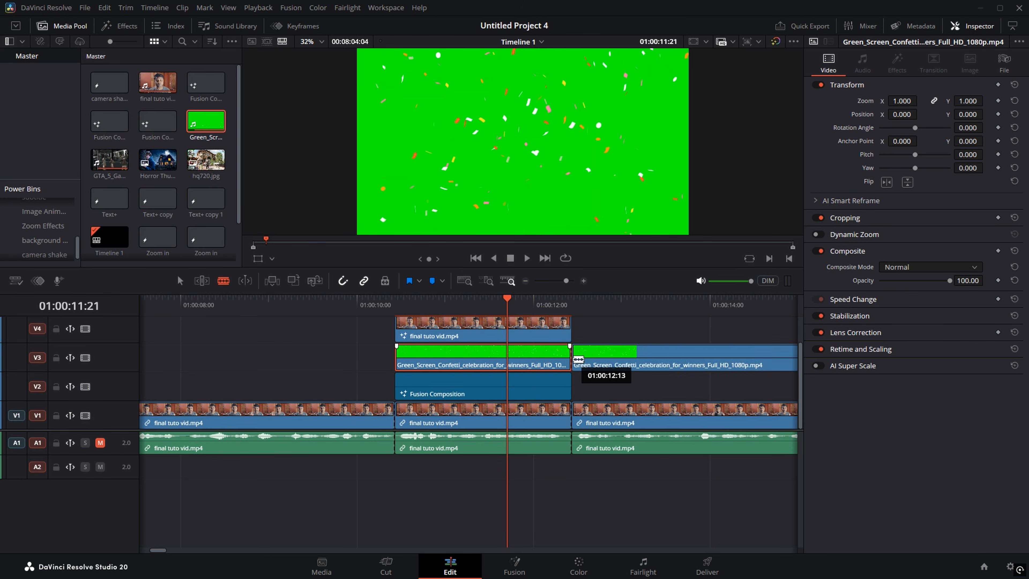
{"action": "key", "text": "a"}
{"action": "left_click", "coordinate": [643, 360]}
{"action": "key", "text": "Delete"}
{"action": "left_click_drag", "start_coordinate": [427, 303], "coordinate": [399, 304]}
{"action": "key", "text": "space"}
{"action": "key", "text": "space"}
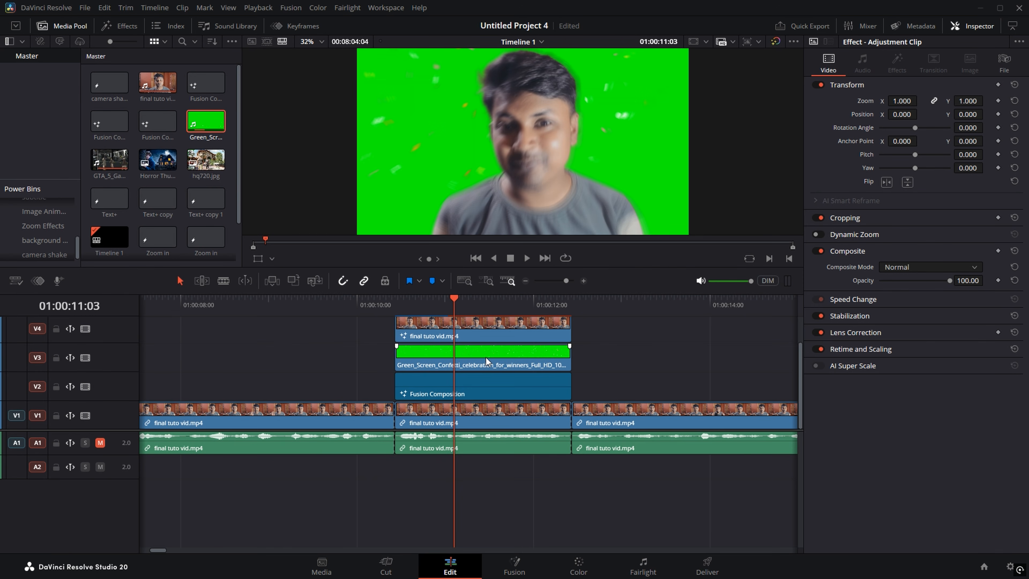
{"action": "left_click", "coordinate": [486, 357]}
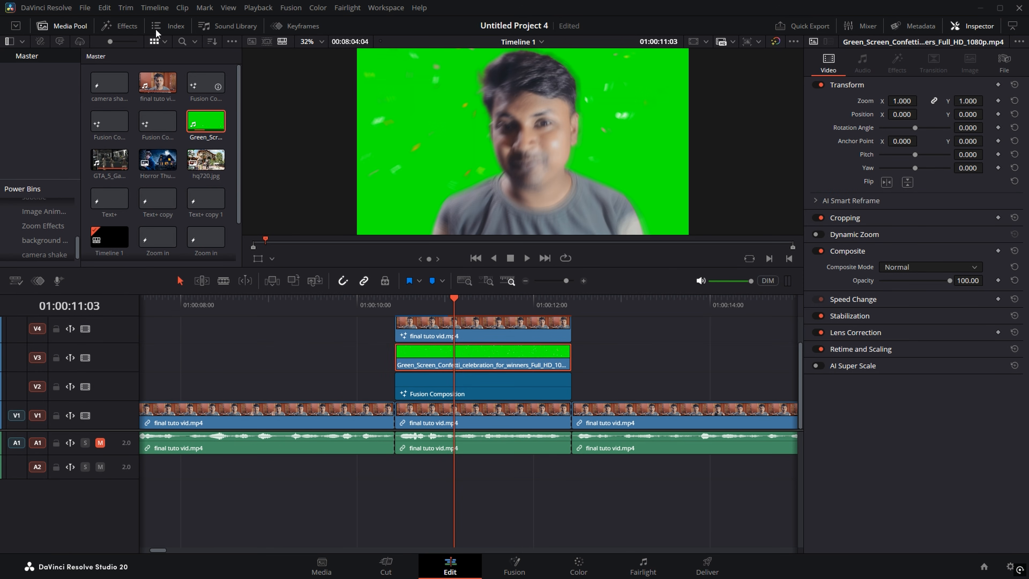
Step: Find 3D Keyer via an all-folders '3d ke' Effects search and apply it to the green-screen clip
{"action": "left_click", "coordinate": [132, 27]}
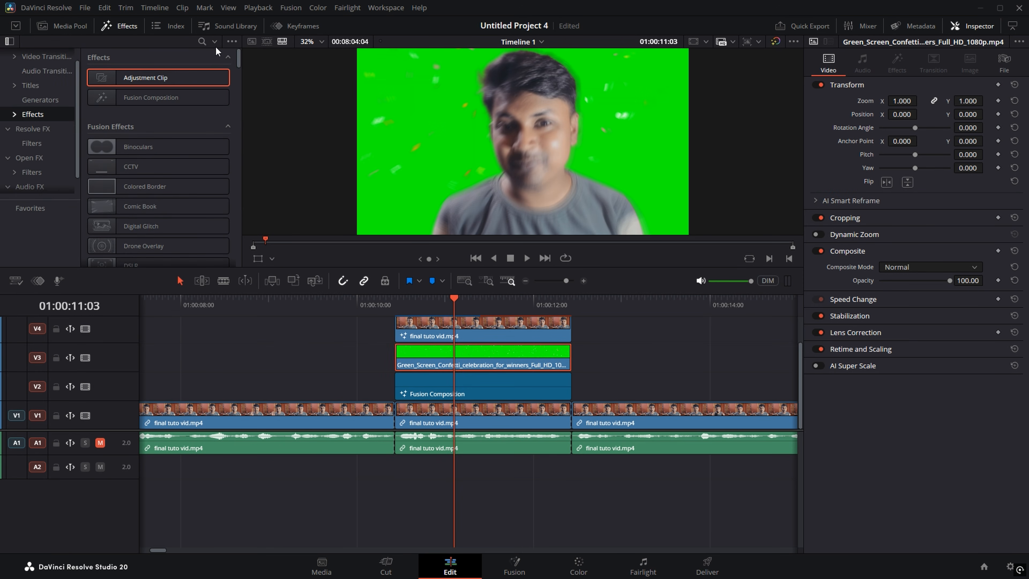
{"action": "left_click", "coordinate": [213, 42]}
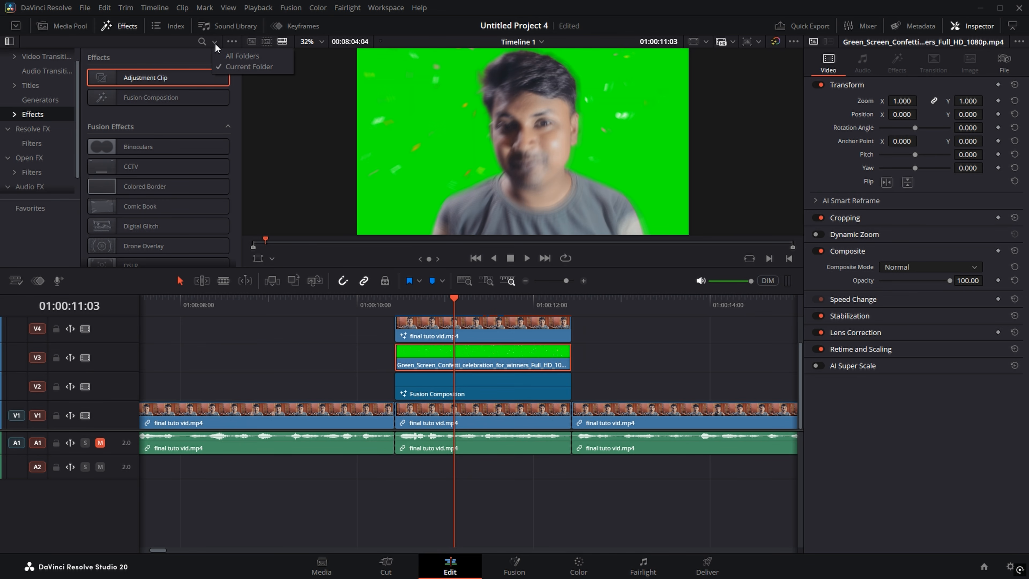
{"action": "left_click", "coordinate": [234, 57]}
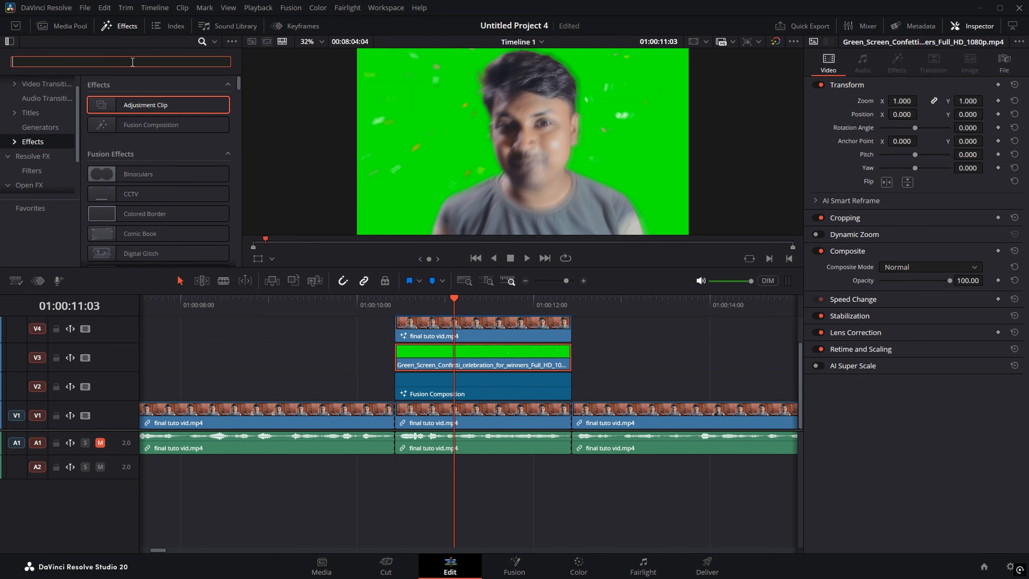
{"action": "type", "text": "3d ke"}
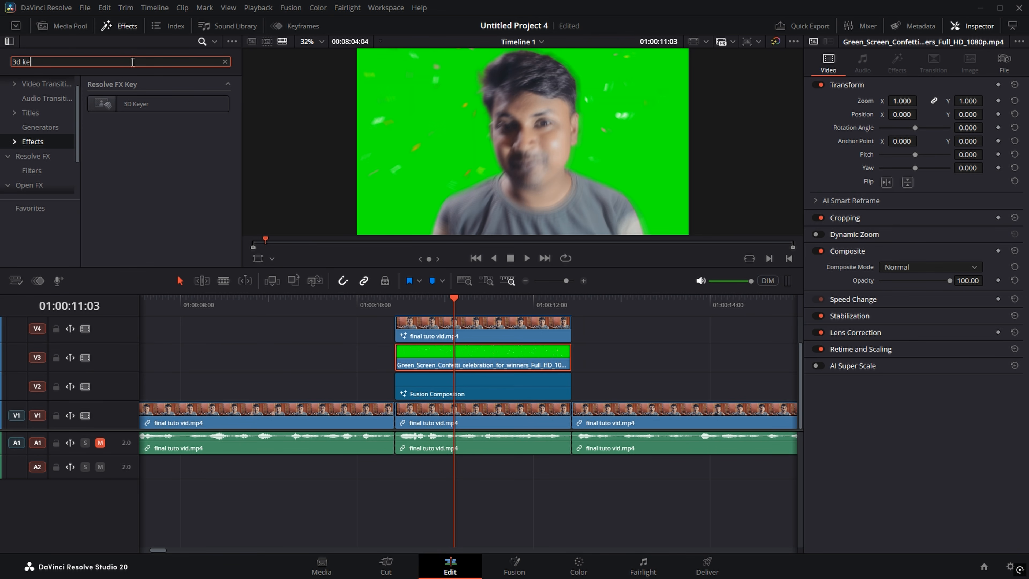
{"action": "left_click_drag", "start_coordinate": [132, 108], "coordinate": [440, 358]}
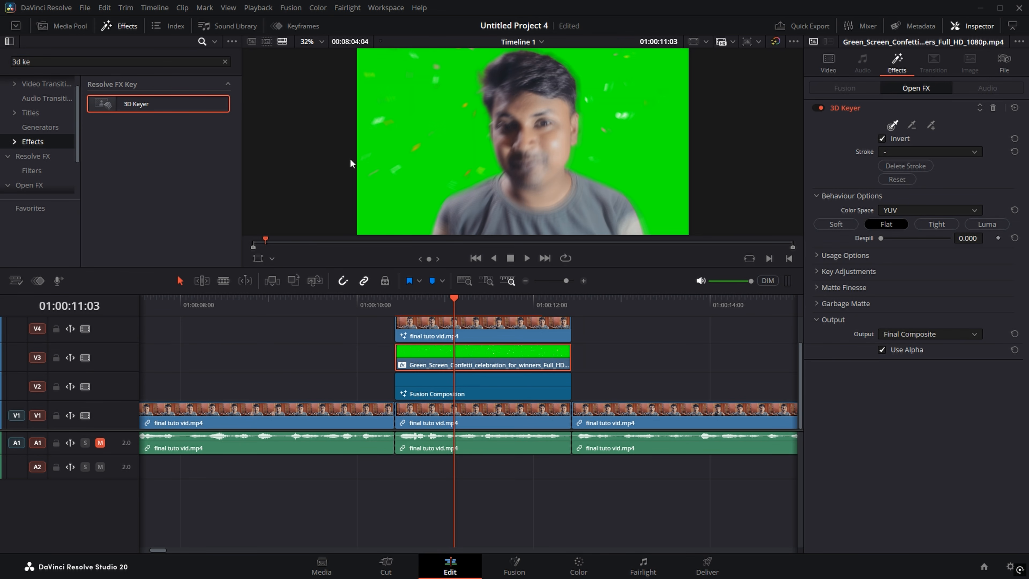
Step: With the Open FX Overlay shown, sample the green background and raise Despill to 0.853
{"action": "left_click", "coordinate": [272, 259]}
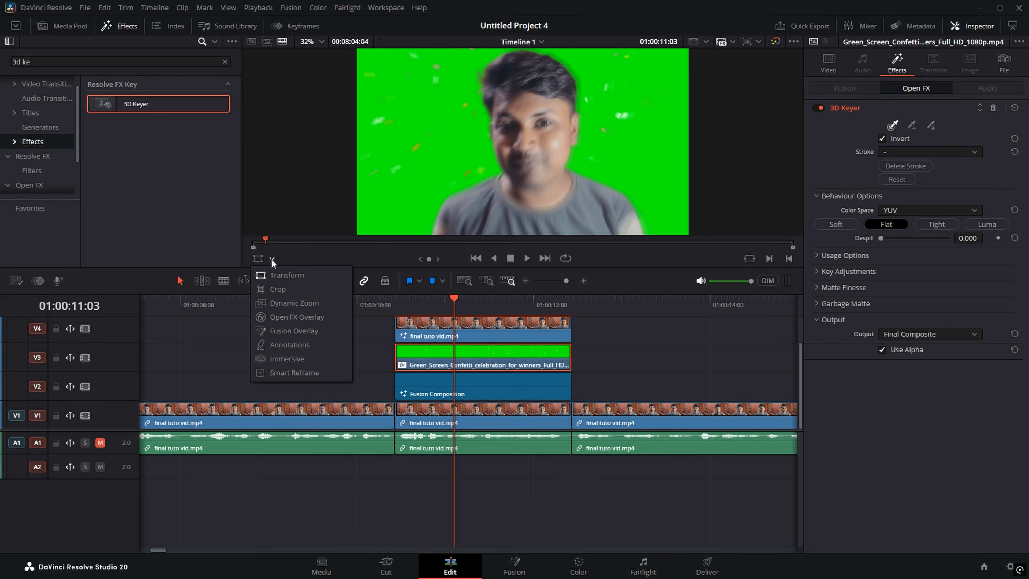
{"action": "left_click", "coordinate": [289, 320]}
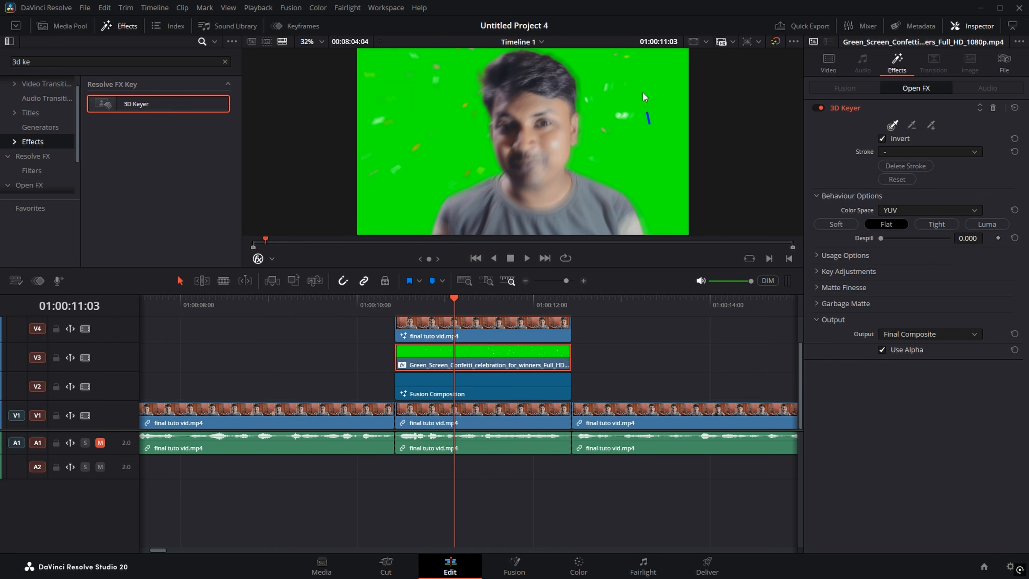
{"action": "mouse_move", "coordinate": [668, 146]}
{"action": "left_mouse_down"}
{"action": "mouse_move", "coordinate": [639, 171]}
{"action": "mouse_move", "coordinate": [661, 178]}
{"action": "mouse_move", "coordinate": [662, 206]}
{"action": "left_mouse_up"}
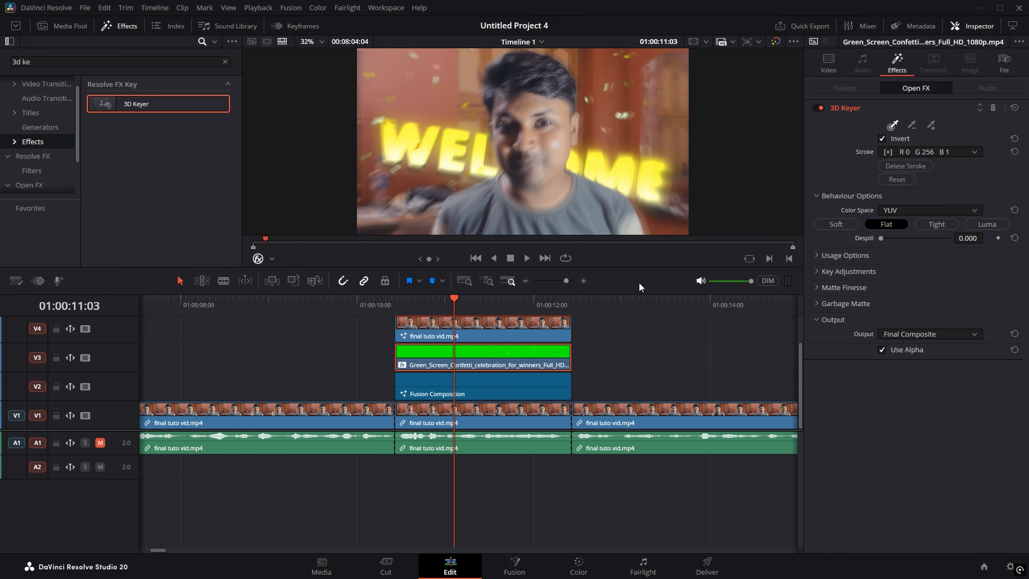
{"action": "key", "text": "space"}
{"action": "left_click_drag", "start_coordinate": [509, 317], "coordinate": [501, 319]}
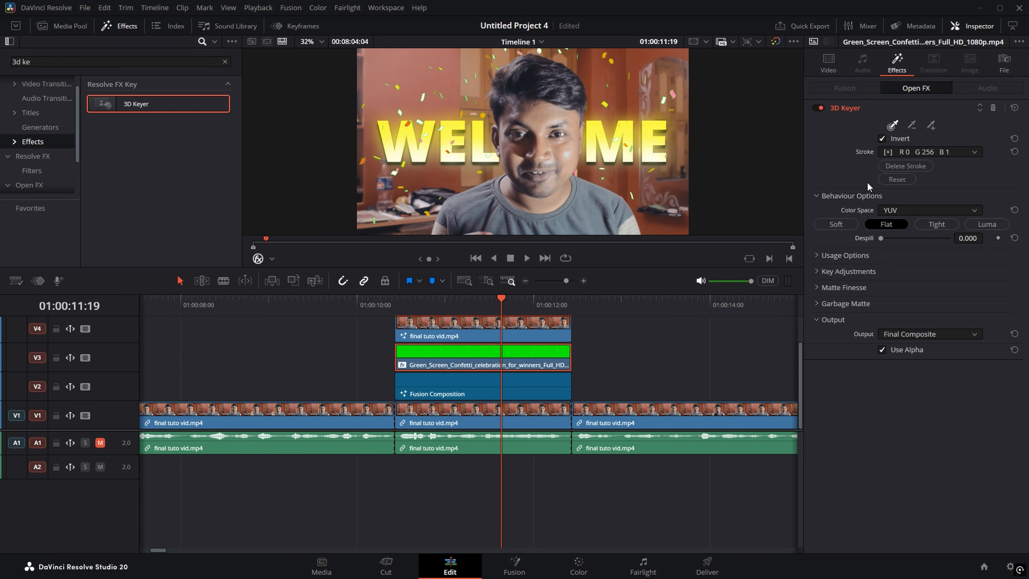
{"action": "left_click_drag", "start_coordinate": [880, 238], "coordinate": [939, 240]}
{"action": "mouse_move", "coordinate": [501, 313]}
{"action": "left_mouse_down"}
{"action": "mouse_move", "coordinate": [416, 315]}
{"action": "mouse_move", "coordinate": [510, 316]}
{"action": "left_mouse_up"}
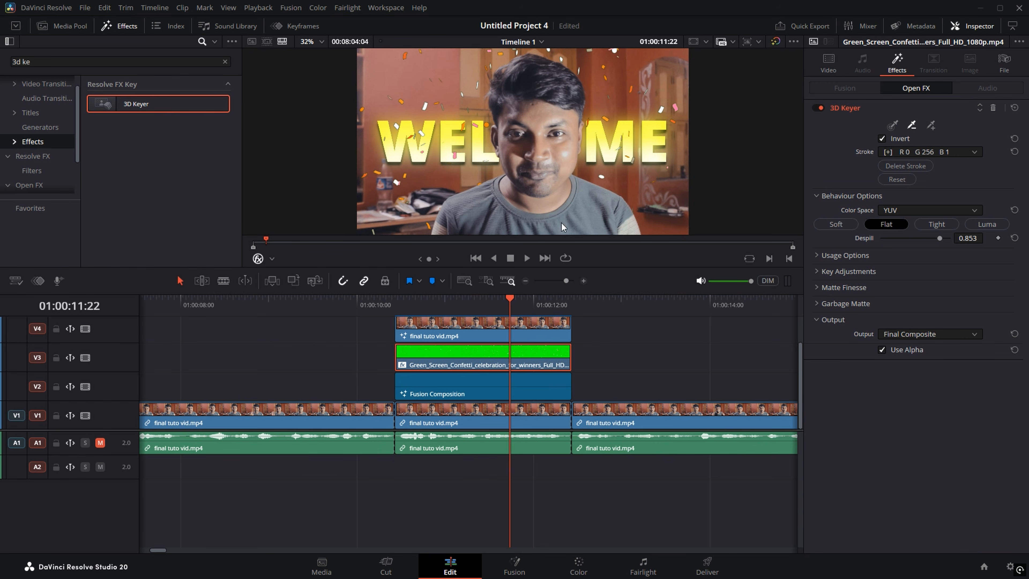
Step: Move the playhead into the GTA gameplay clip and deselect the green-screen clip
{"action": "scroll", "coordinate": [603, 351], "scroll_direction": "down", "scroll_amount": 5}
{"action": "scroll", "coordinate": [577, 344], "scroll_direction": "up", "scroll_amount": 3}
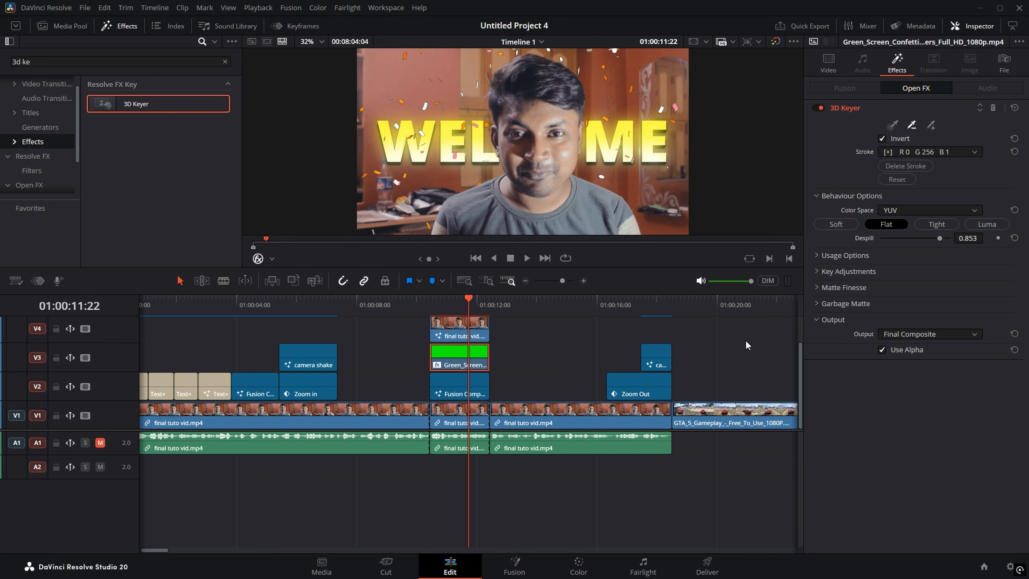
{"action": "scroll", "coordinate": [744, 344], "scroll_direction": "right", "scroll_amount": 10}
{"action": "left_click", "coordinate": [378, 313]}
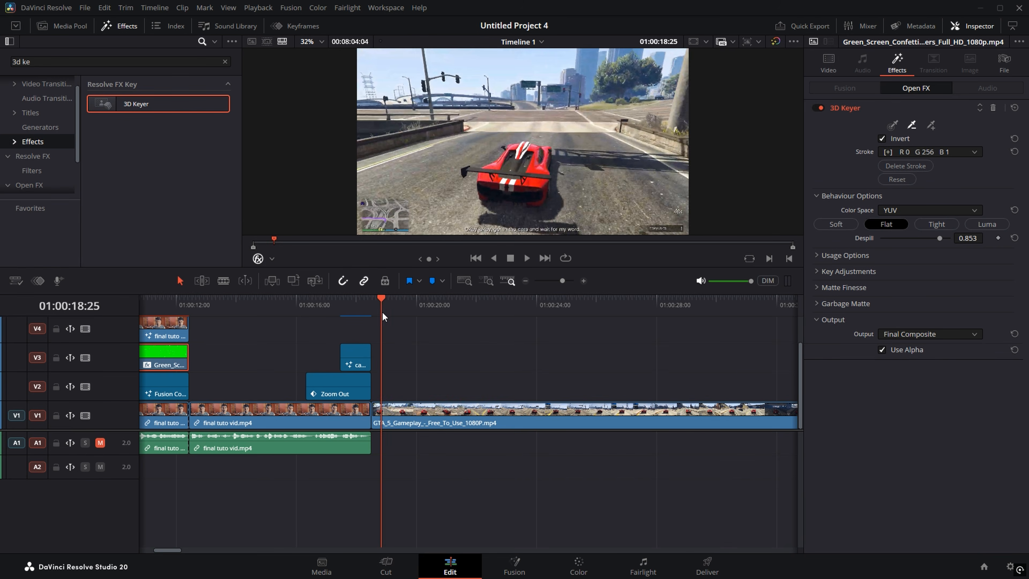
{"action": "scroll", "coordinate": [437, 357], "scroll_direction": "up", "scroll_amount": 3}
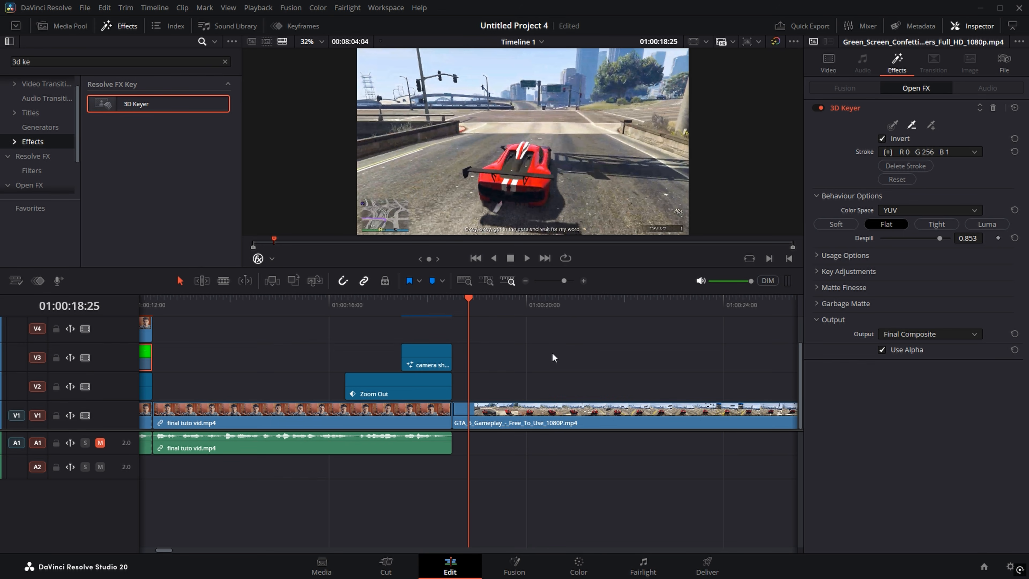
{"action": "left_click", "coordinate": [487, 353]}
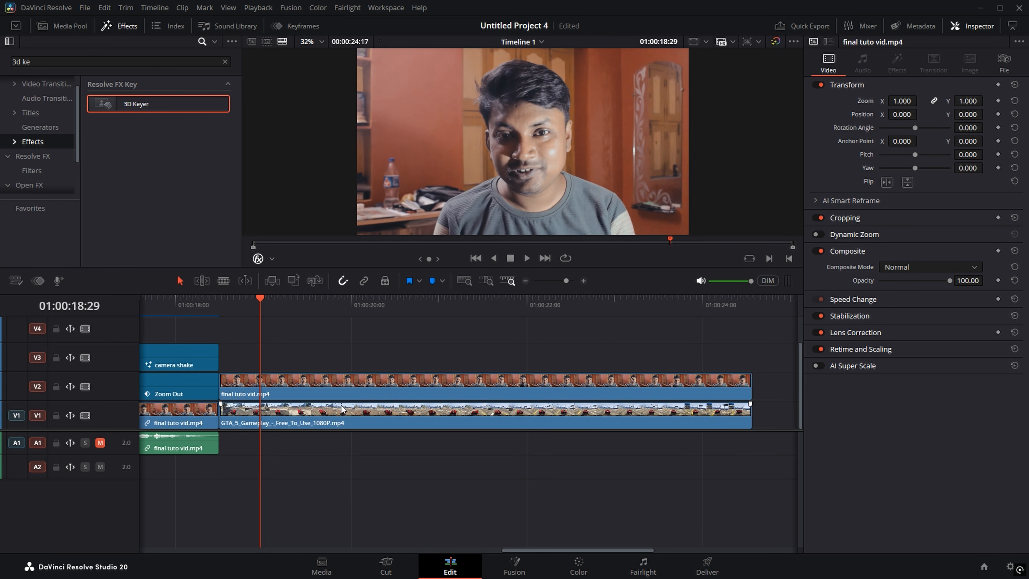
Step: Align the speaker clip on V2 with the start of the GTA gameplay clip and save the project
{"action": "left_click_drag", "start_coordinate": [348, 387], "coordinate": [378, 387]}
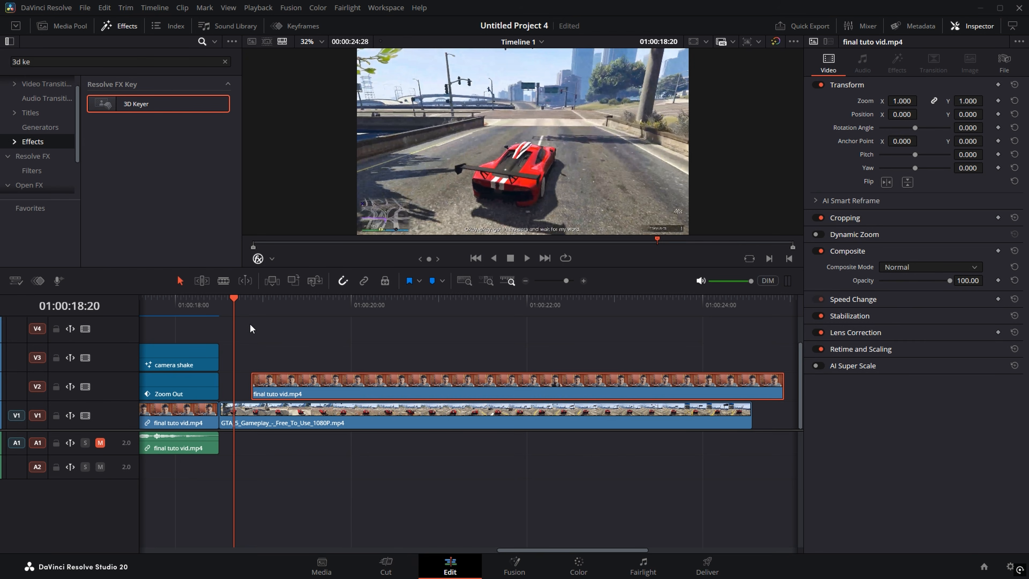
{"action": "key", "text": "ctrl+s"}
{"action": "left_click_drag", "start_coordinate": [290, 386], "coordinate": [258, 386]}
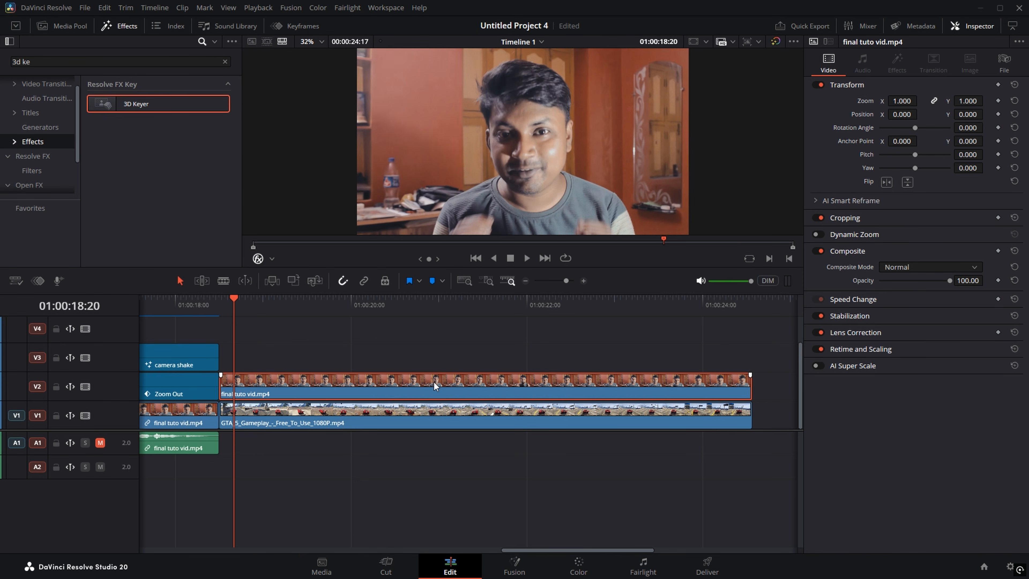
{"action": "key", "text": "ctrl+s"}
{"action": "left_click", "coordinate": [225, 61]}
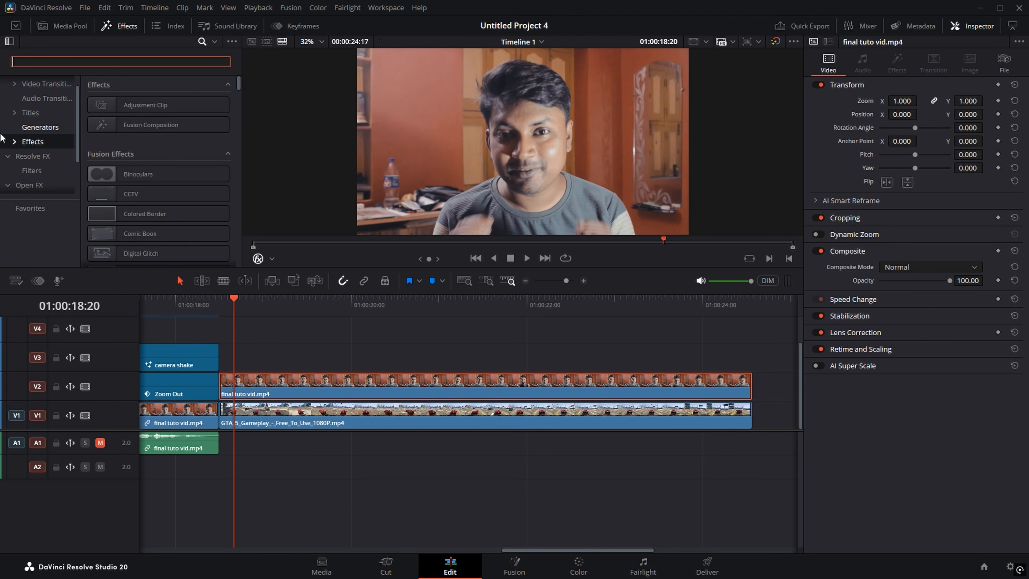
Step: Apply DVE to the speaker clip on V2, then delete it again in the Inspector
{"action": "scroll", "coordinate": [30, 126], "scroll_direction": "up", "scroll_amount": 1}
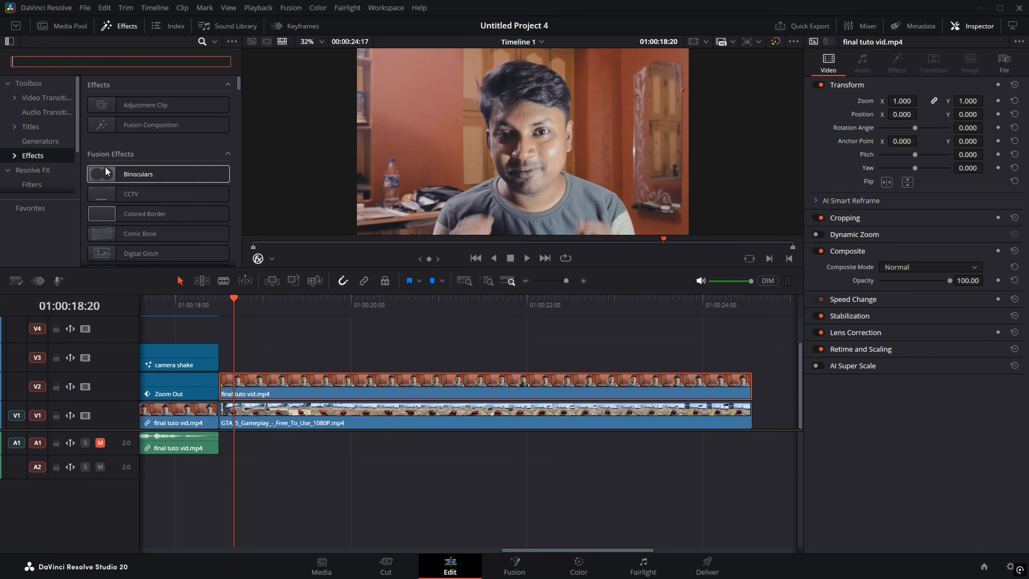
{"action": "scroll", "coordinate": [121, 195], "scroll_direction": "down", "scroll_amount": 2}
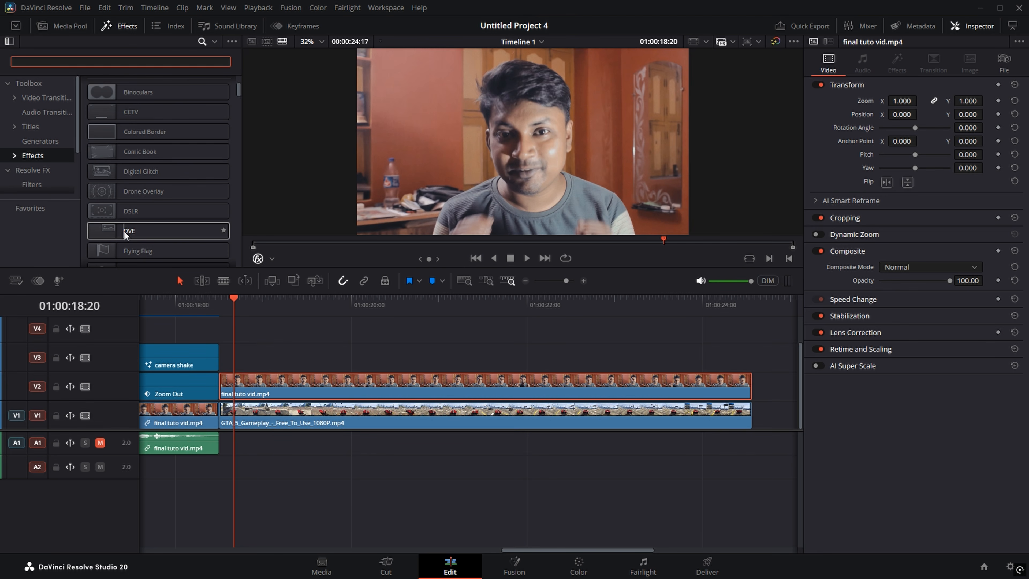
{"action": "left_click_drag", "start_coordinate": [124, 231], "coordinate": [393, 389]}
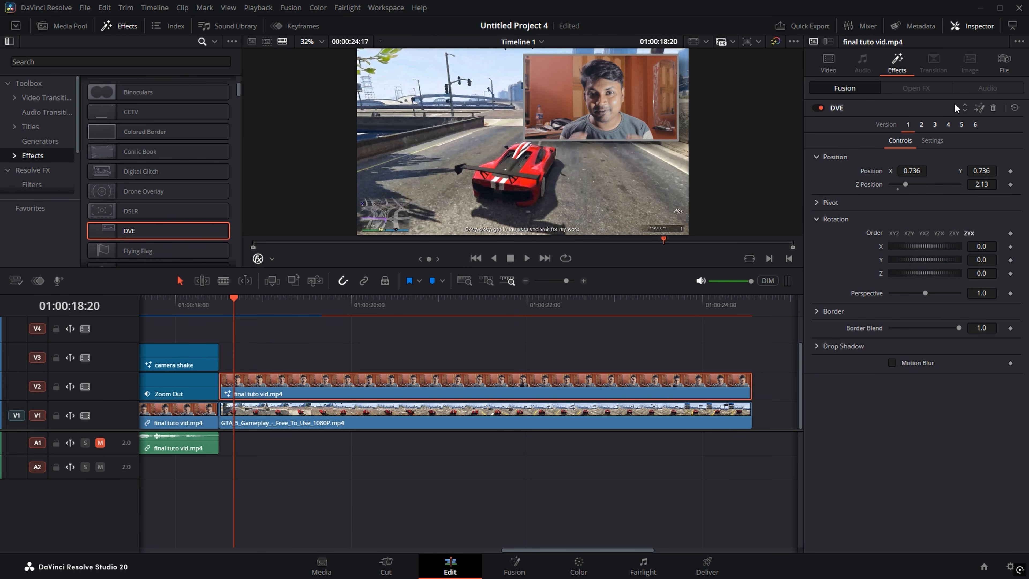
{"action": "left_click", "coordinate": [992, 107]}
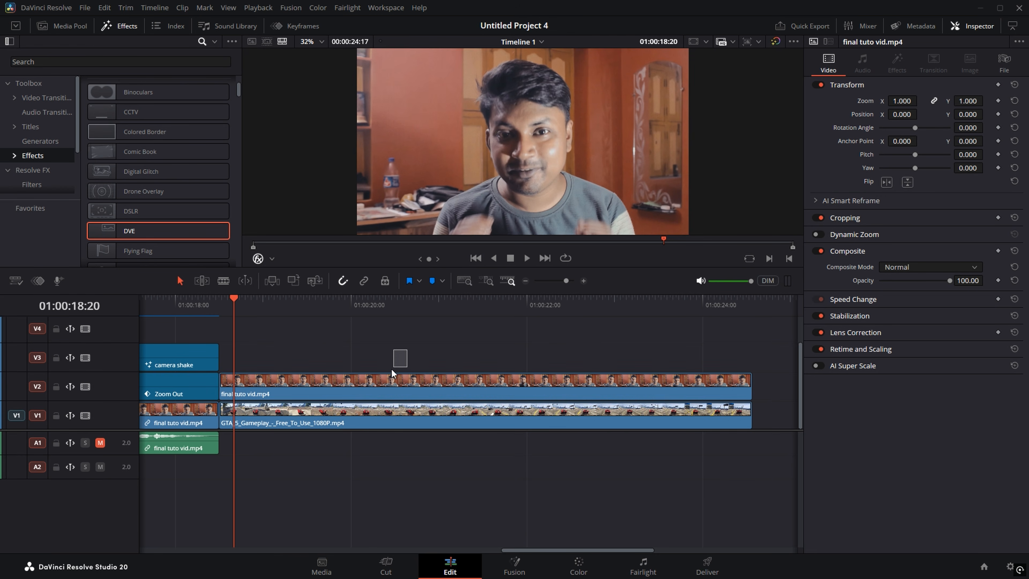
{"action": "right_click", "coordinate": [381, 387]}
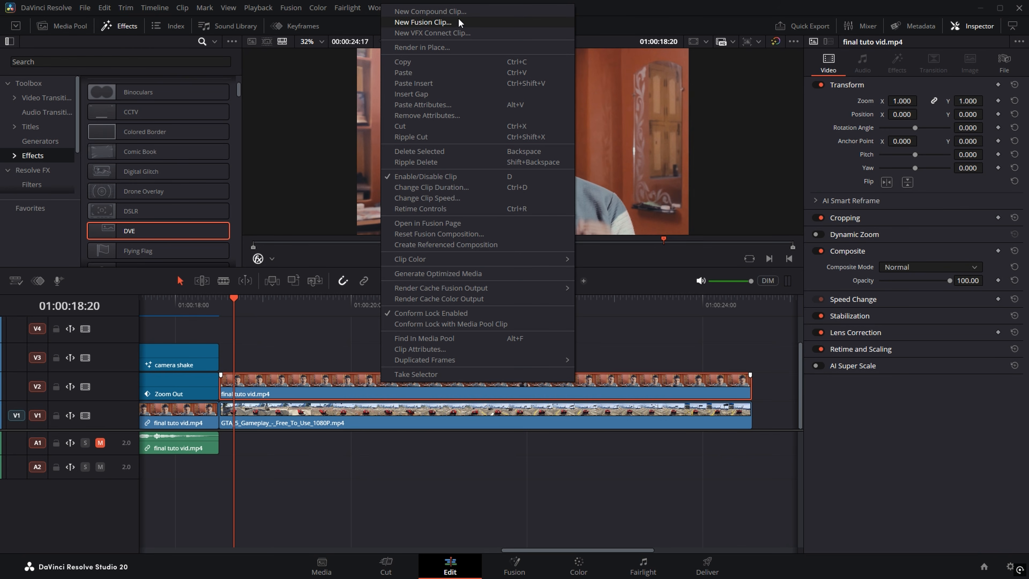
Step: Convert the V2 speaker clip into Fusion Clip 1 and open it in the Fusion page
{"action": "left_click", "coordinate": [444, 25]}
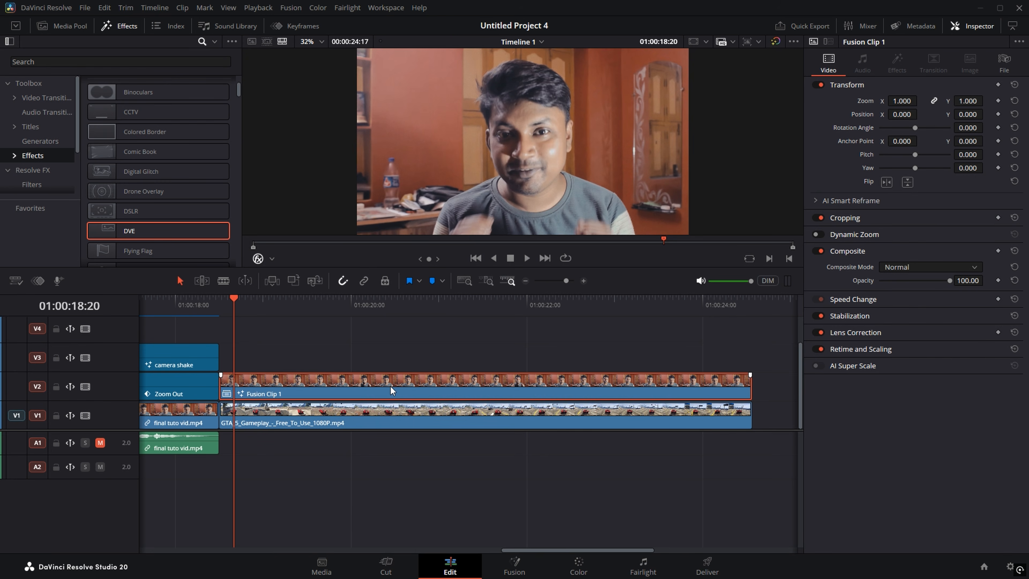
{"action": "right_click", "coordinate": [390, 385]}
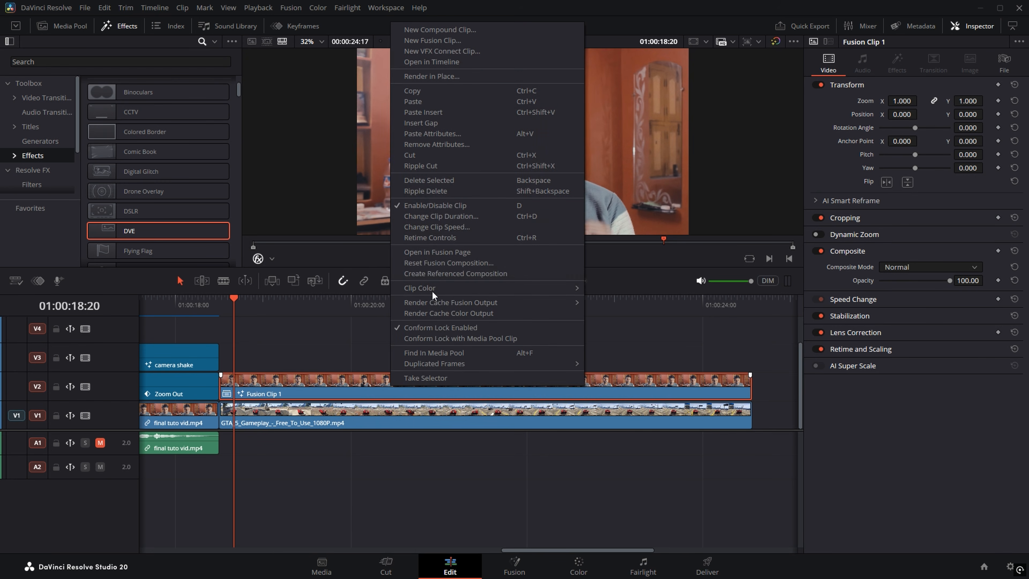
{"action": "left_click", "coordinate": [416, 252]}
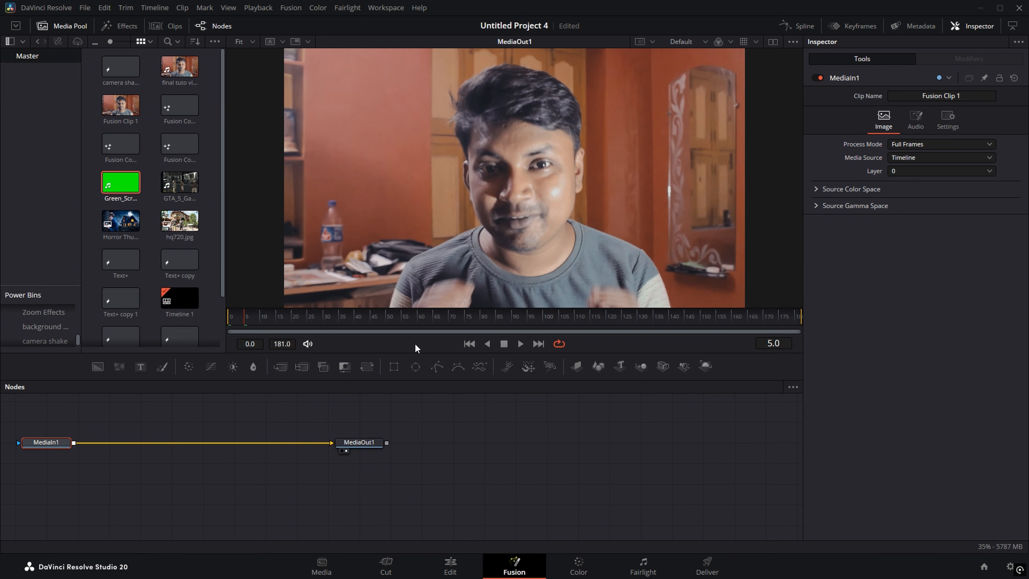
Step: Connect a new Background1 node to MediaOut1 and set its Alpha to 0 for transparency
{"action": "left_click_drag", "start_coordinate": [311, 409], "coordinate": [632, 431]}
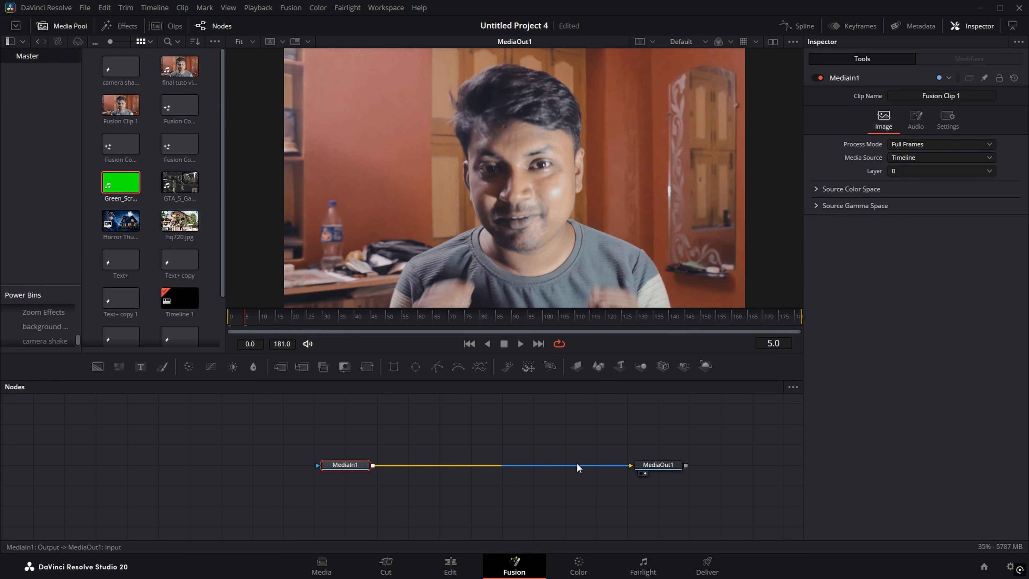
{"action": "left_click_drag", "start_coordinate": [415, 469], "coordinate": [405, 424]}
{"action": "left_click", "coordinate": [98, 368]}
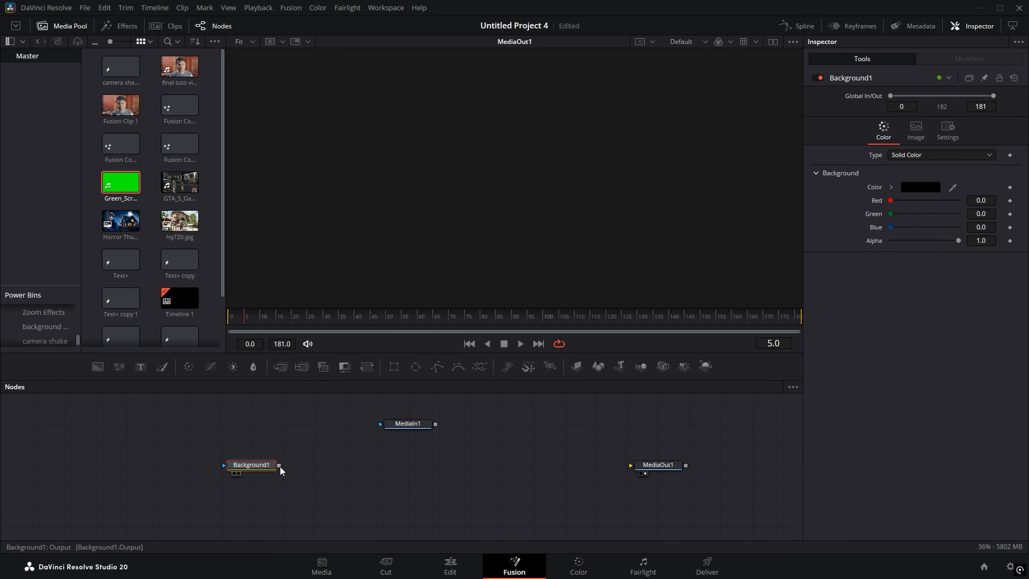
{"action": "left_click_drag", "start_coordinate": [279, 465], "coordinate": [648, 465]}
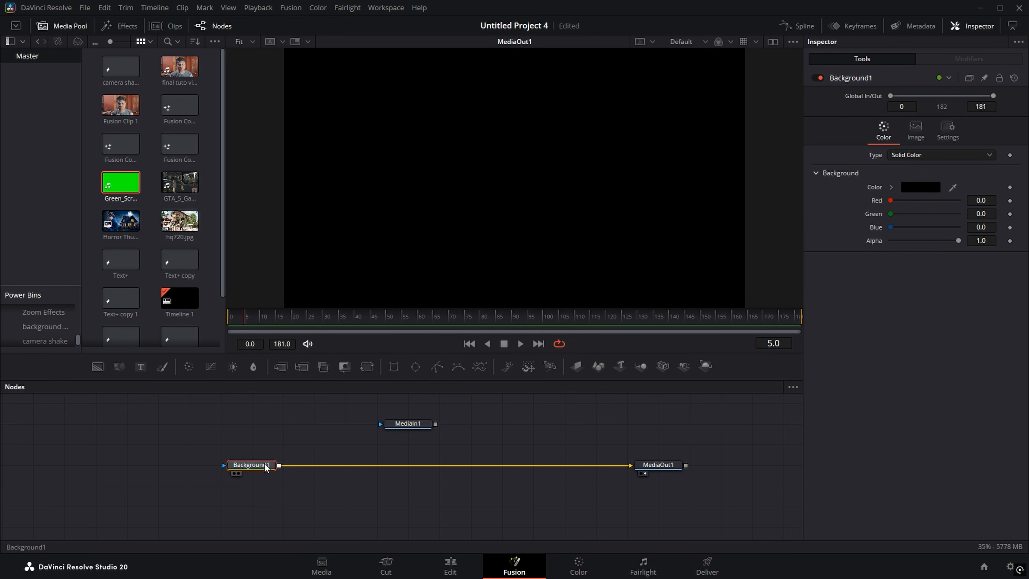
{"action": "left_click_drag", "start_coordinate": [268, 464], "coordinate": [269, 484]}
{"action": "left_click_drag", "start_coordinate": [655, 464], "coordinate": [654, 484]}
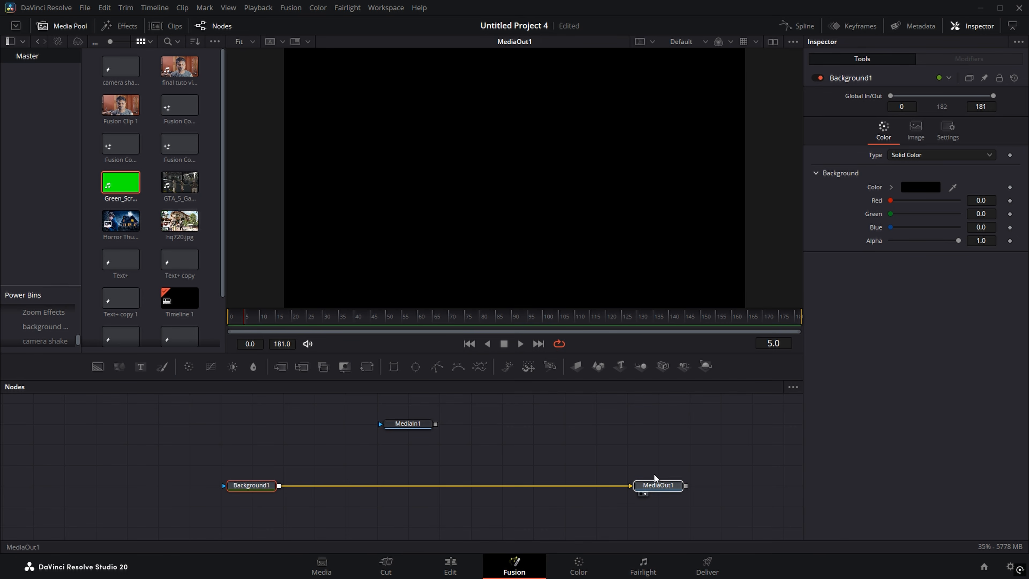
{"action": "left_click", "coordinate": [256, 488]}
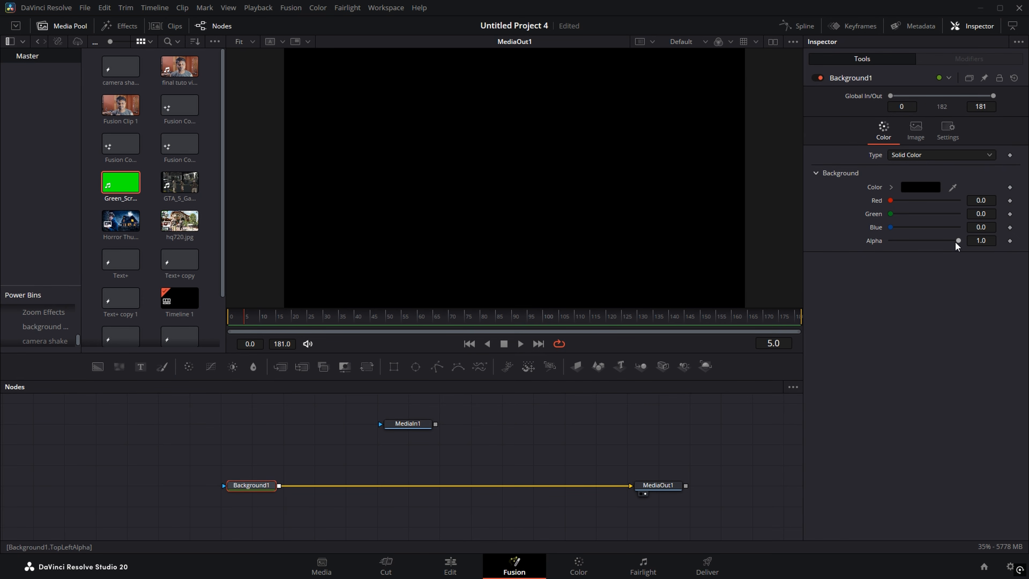
{"action": "left_click_drag", "start_coordinate": [959, 240], "coordinate": [881, 242]}
{"action": "left_click_drag", "start_coordinate": [405, 424], "coordinate": [437, 423]}
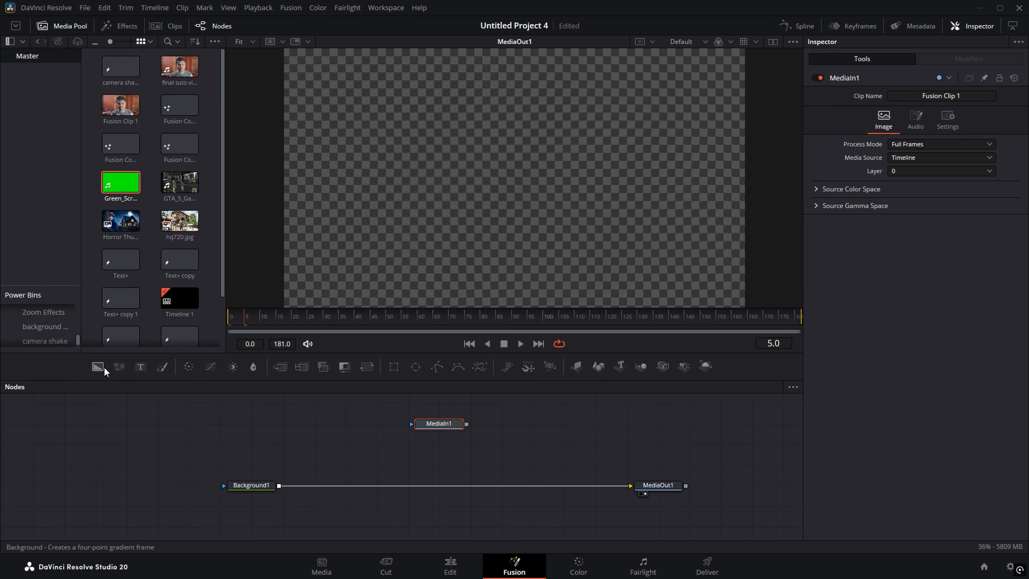
Step: Add a white Background2 merged into the graph and position MediaIn1 above Background1
{"action": "left_click_drag", "start_coordinate": [99, 367], "coordinate": [280, 485]}
{"action": "left_click", "coordinate": [324, 428]}
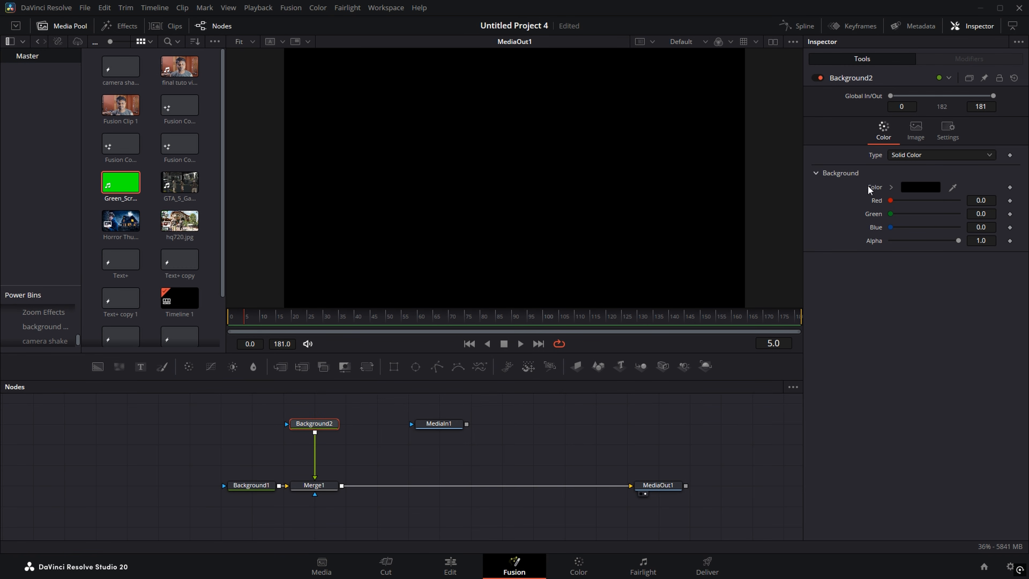
{"action": "left_click", "coordinate": [920, 186]}
{"action": "left_click_drag", "start_coordinate": [635, 249], "coordinate": [636, 194]}
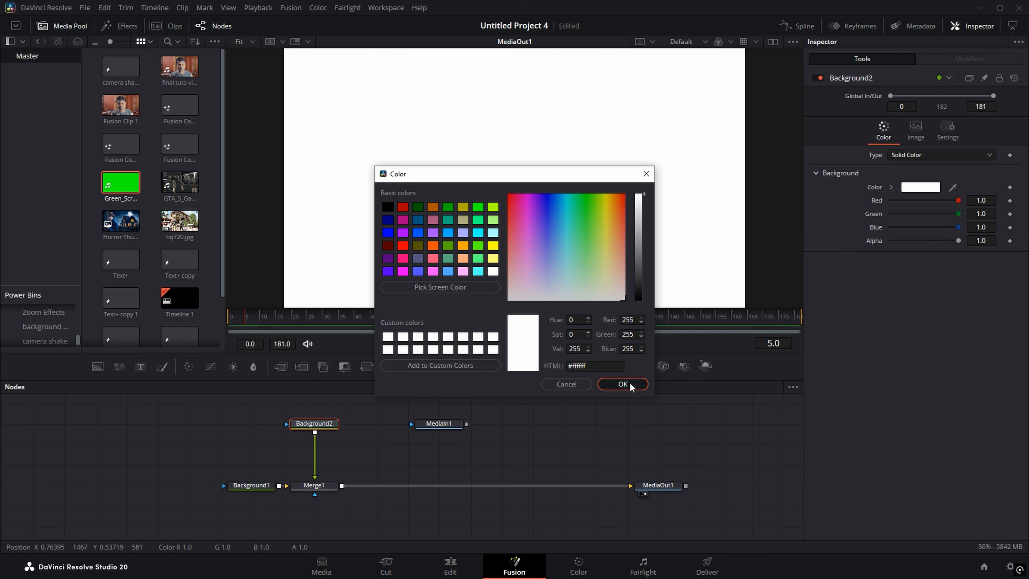
{"action": "left_click", "coordinate": [622, 384]}
{"action": "left_click_drag", "start_coordinate": [453, 426], "coordinate": [315, 433]}
{"action": "left_click", "coordinate": [258, 441]}
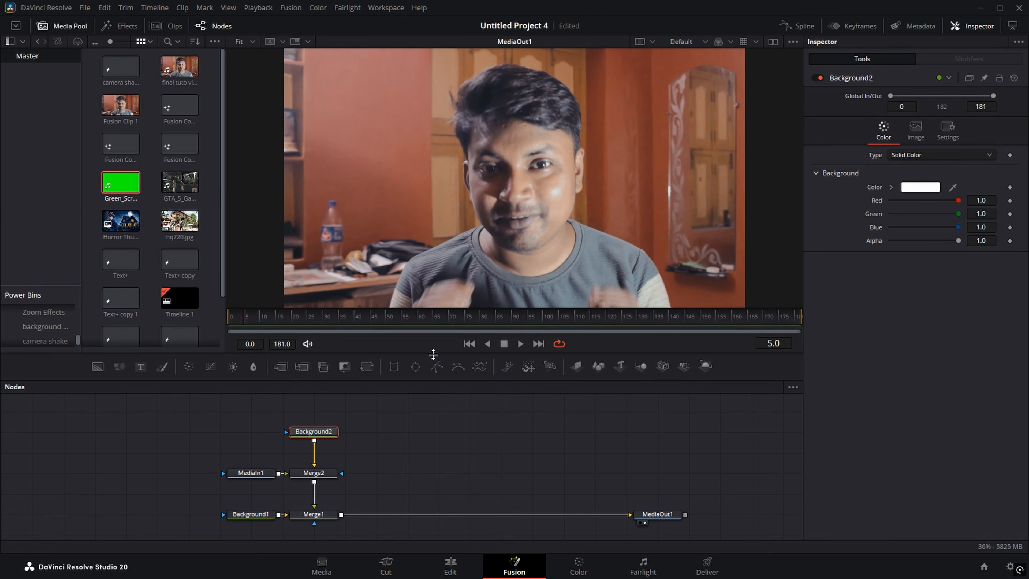
Step: Add Transform nodes after MediaIn1 and Background2, and shrink the speaker footage into a small box
{"action": "left_click_drag", "start_coordinate": [433, 354], "coordinate": [433, 280]}
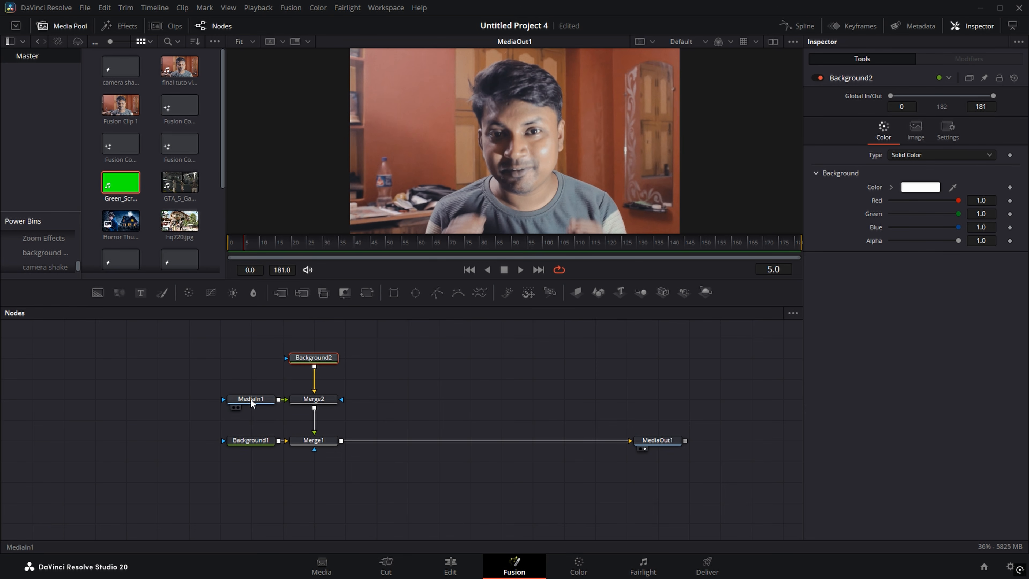
{"action": "left_click_drag", "start_coordinate": [250, 399], "coordinate": [189, 398]}
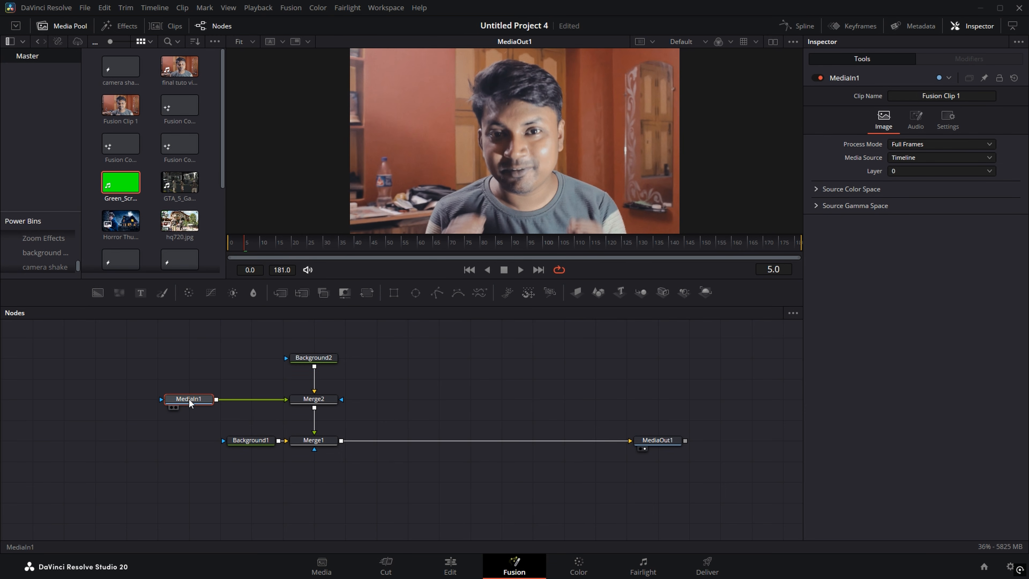
{"action": "key", "text": "shift+space"}
{"action": "type", "text": "Camera Shaketransform"}
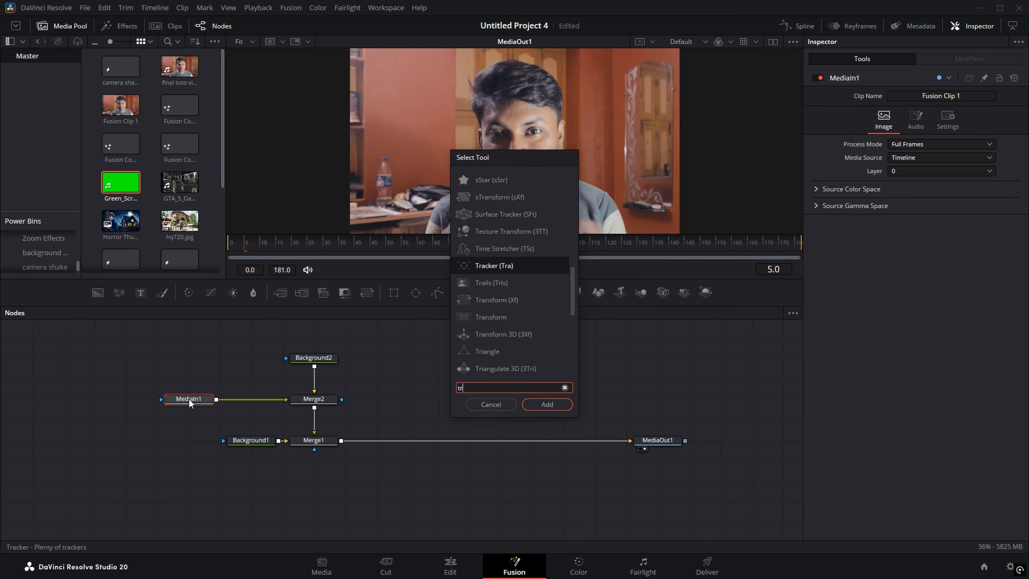
{"action": "left_click", "coordinate": [547, 405]}
{"action": "left_click_drag", "start_coordinate": [316, 357], "coordinate": [318, 340]}
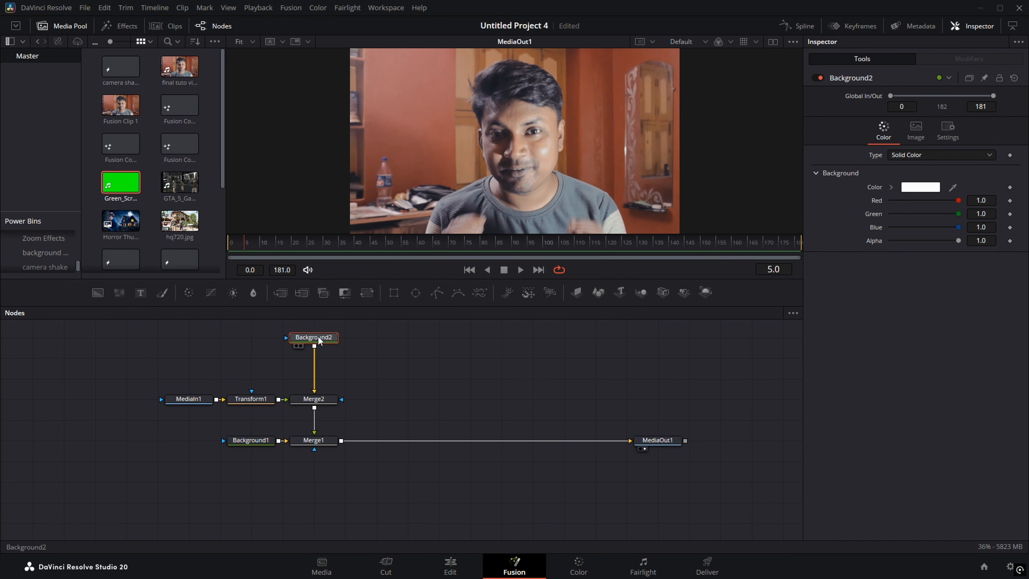
{"action": "left_click", "coordinate": [366, 292]}
{"action": "left_click", "coordinate": [252, 398]}
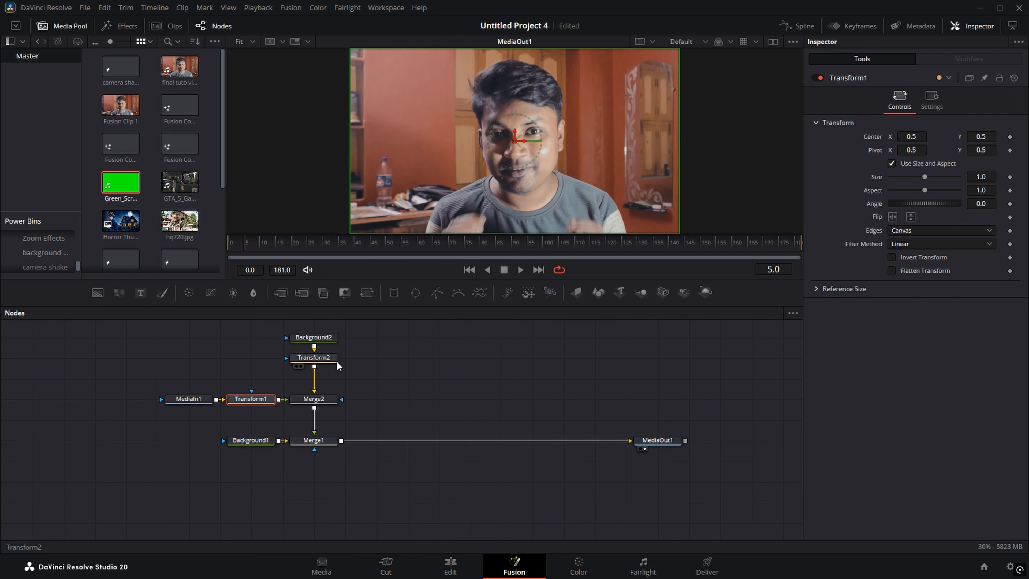
{"action": "left_click_drag", "start_coordinate": [988, 177], "coordinate": [890, 176]}
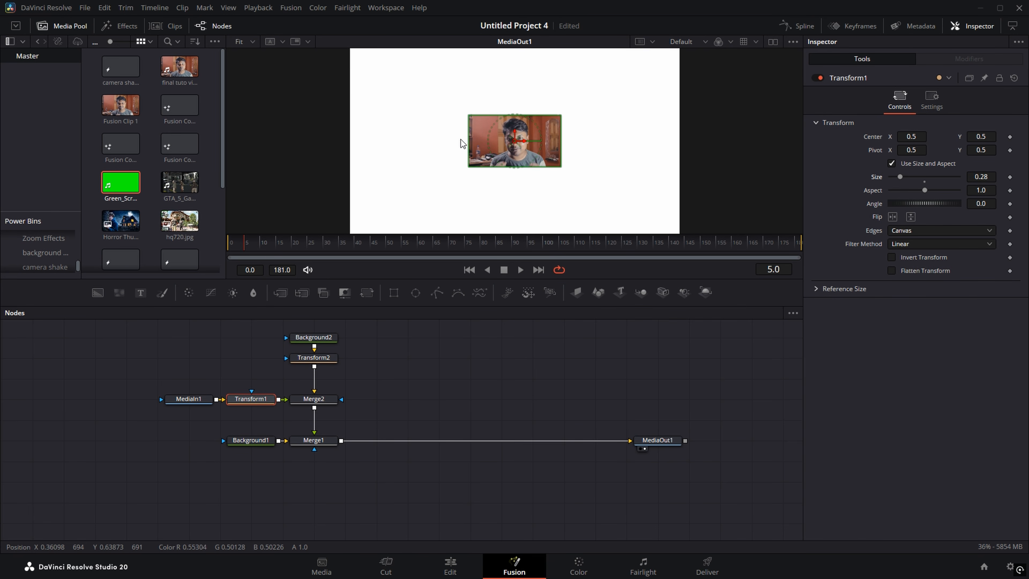
Step: Untick Use Size and Aspect on Transform2 and size the white background to 0.292 wide, 0.303 high
{"action": "left_click", "coordinate": [314, 358]}
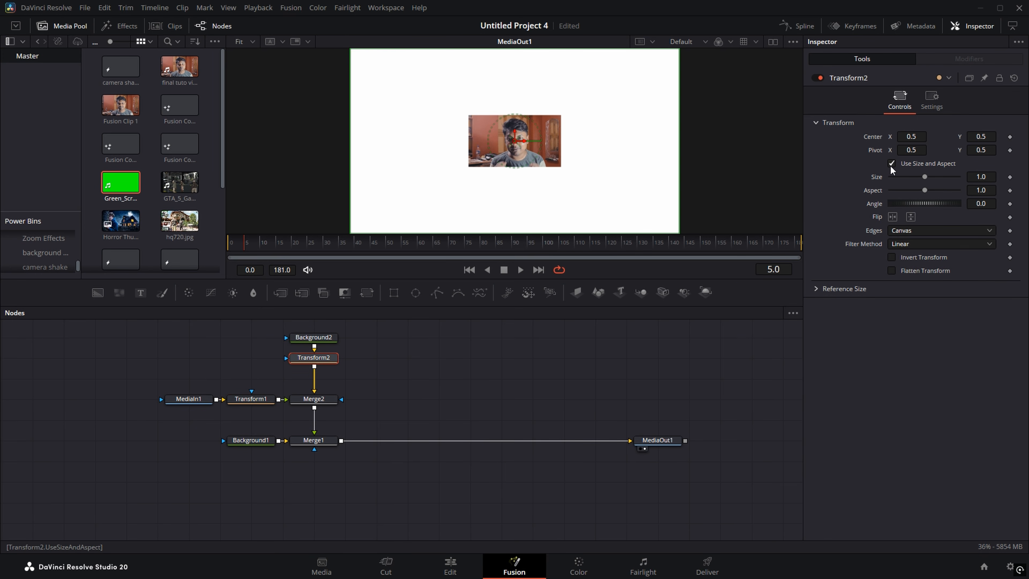
{"action": "left_click", "coordinate": [890, 165]}
{"action": "left_click_drag", "start_coordinate": [970, 180], "coordinate": [887, 180]}
{"action": "scroll", "coordinate": [582, 156], "scroll_direction": "up", "scroll_amount": 4}
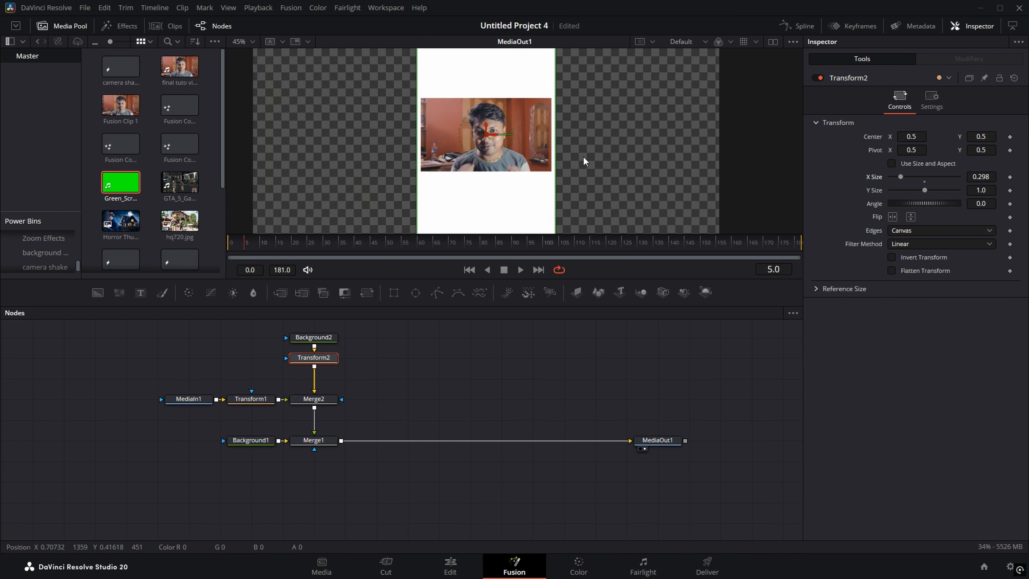
{"action": "scroll", "coordinate": [582, 156], "scroll_direction": "down", "scroll_amount": 2}
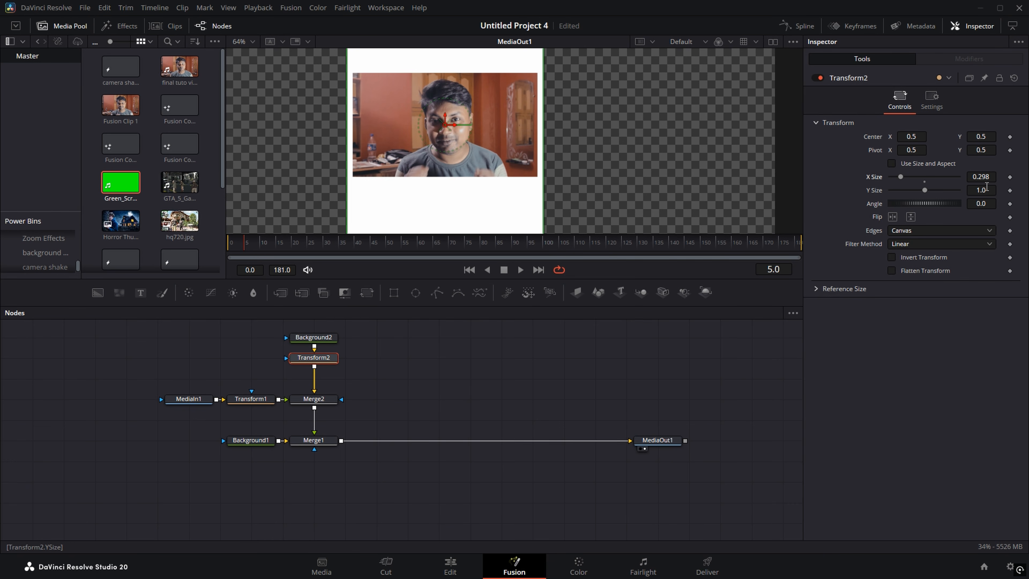
{"action": "left_click", "coordinate": [986, 186]}
{"action": "type", "text": "0.303"}
{"action": "key", "text": "Return"}
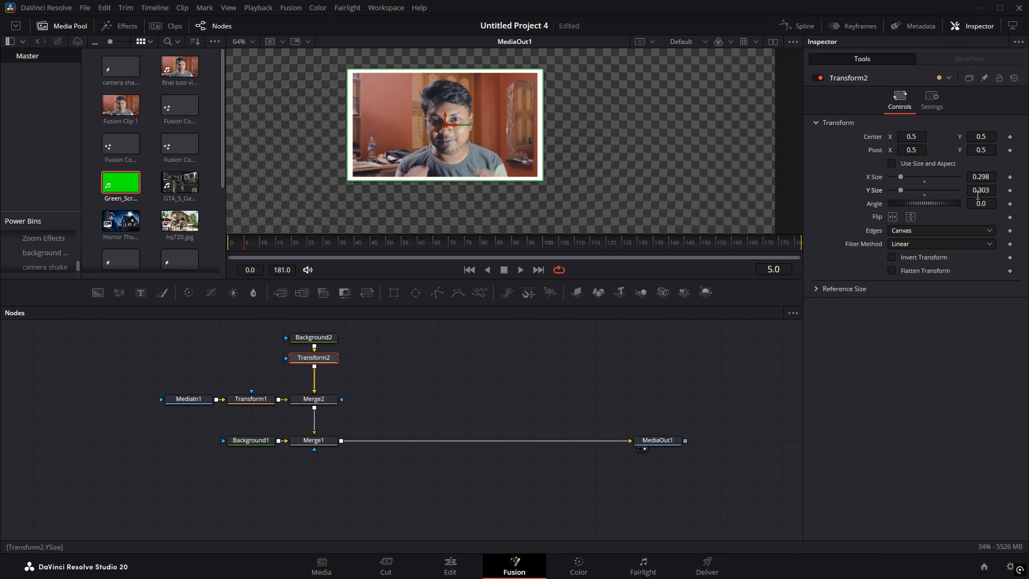
{"action": "left_click", "coordinate": [979, 178]}
{"action": "type", "text": "0.292"}
{"action": "key", "text": "Return"}
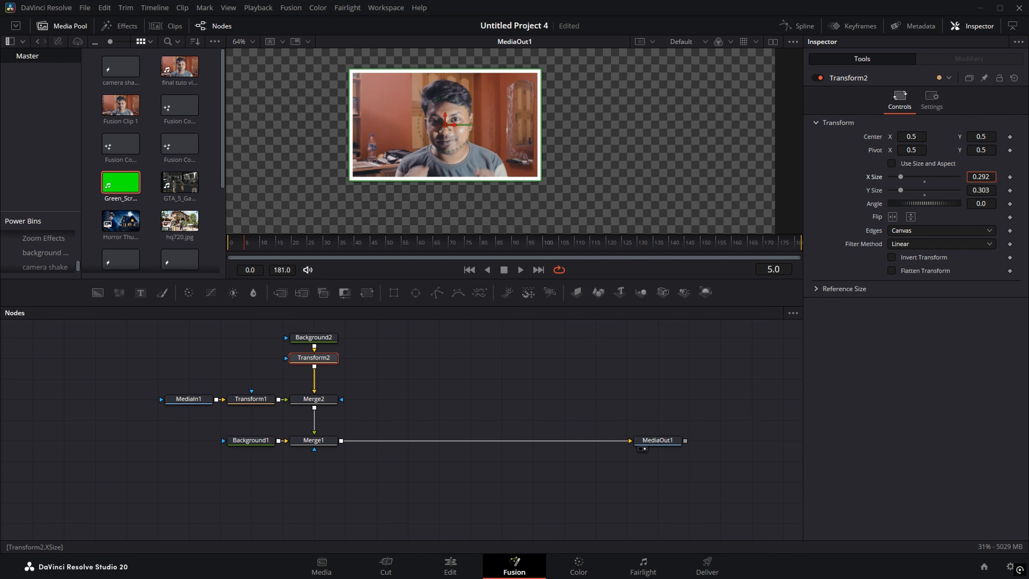
Step: Recheck Transform2 and preview the thin white border framing the speaker box
{"action": "scroll", "coordinate": [530, 138], "scroll_direction": "down", "scroll_amount": 2}
{"action": "left_click", "coordinate": [498, 344]}
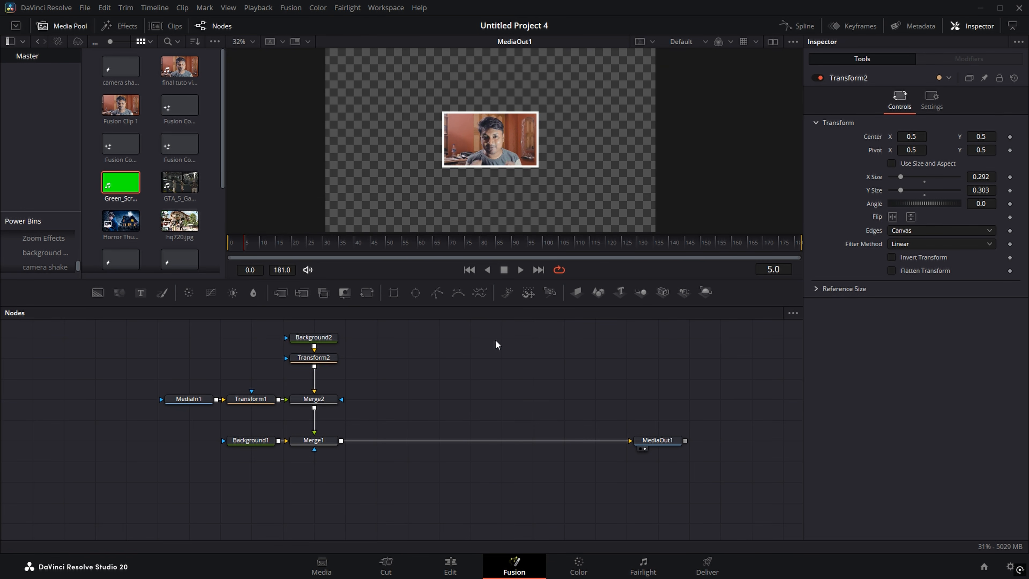
{"action": "left_click", "coordinate": [314, 358]}
{"action": "scroll", "coordinate": [544, 142], "scroll_direction": "up", "scroll_amount": 2}
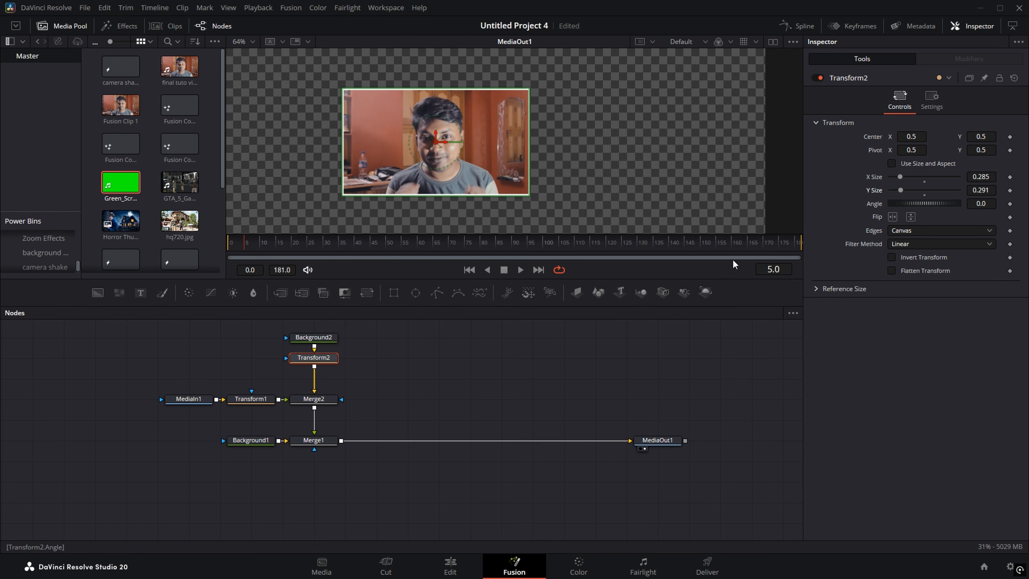
{"action": "left_click", "coordinate": [562, 372]}
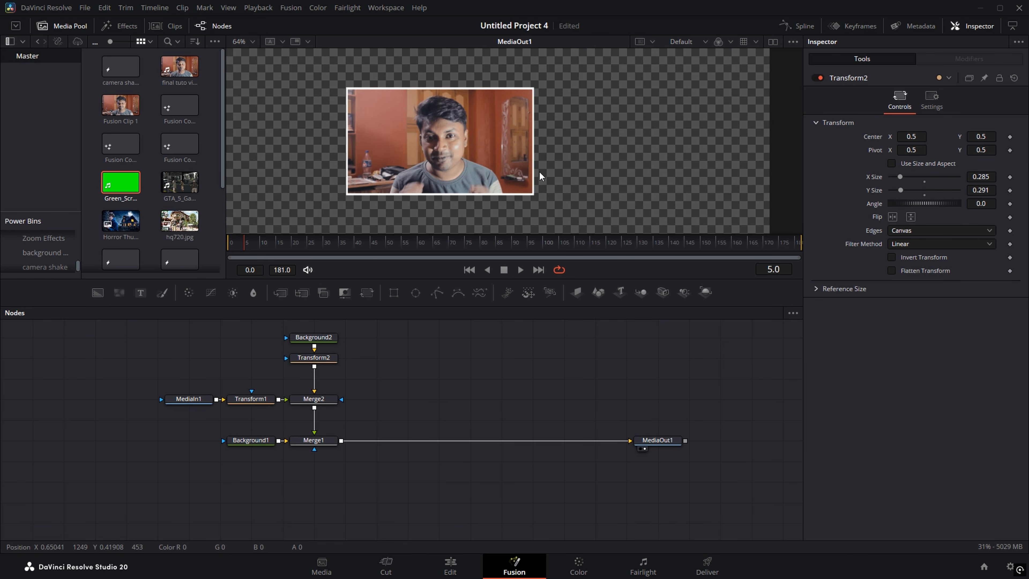
{"action": "scroll", "coordinate": [541, 175], "scroll_direction": "down", "scroll_amount": 2}
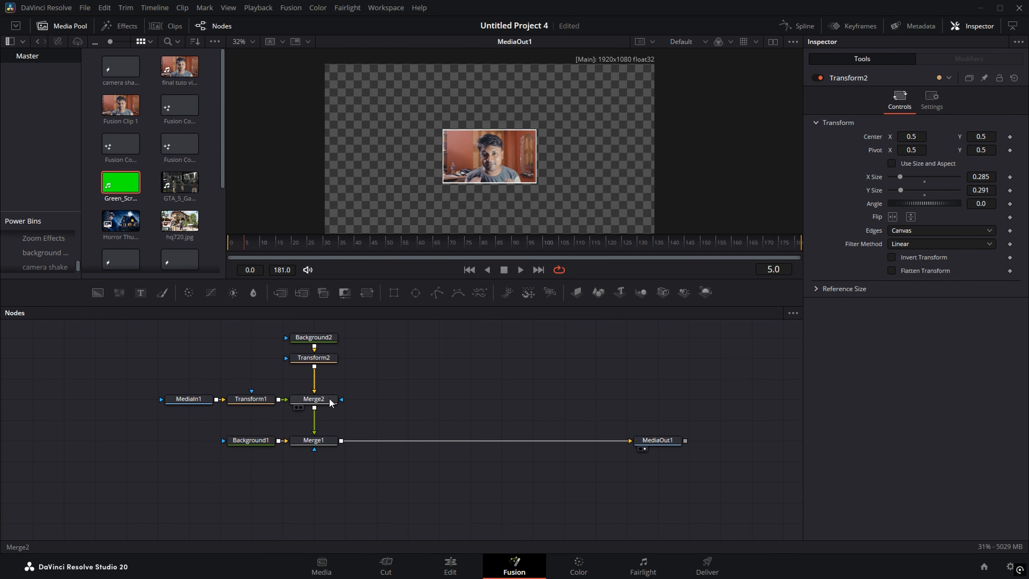
Step: Add Transform3 after Merge2 and move the bordered speaker box to centre 0.827, 0.801
{"action": "left_click", "coordinate": [323, 402]}
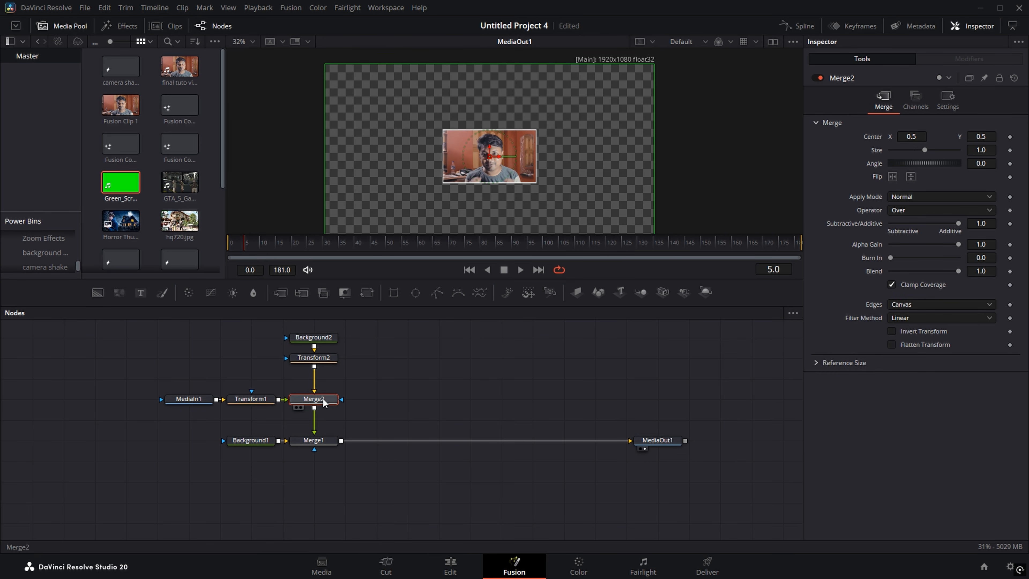
{"action": "left_click", "coordinate": [367, 292]}
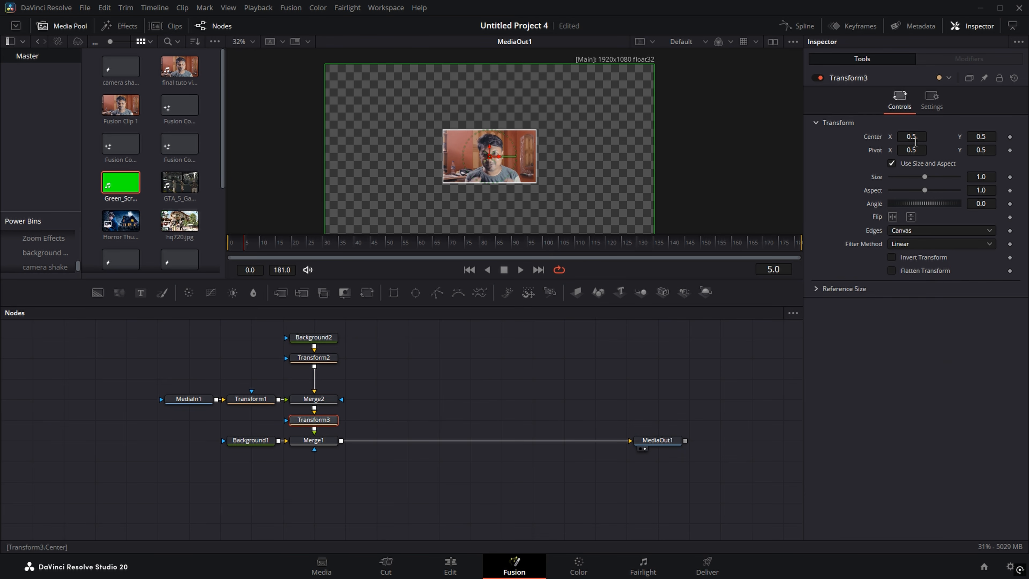
{"action": "left_click_drag", "start_coordinate": [911, 137], "coordinate": [1028, 136]}
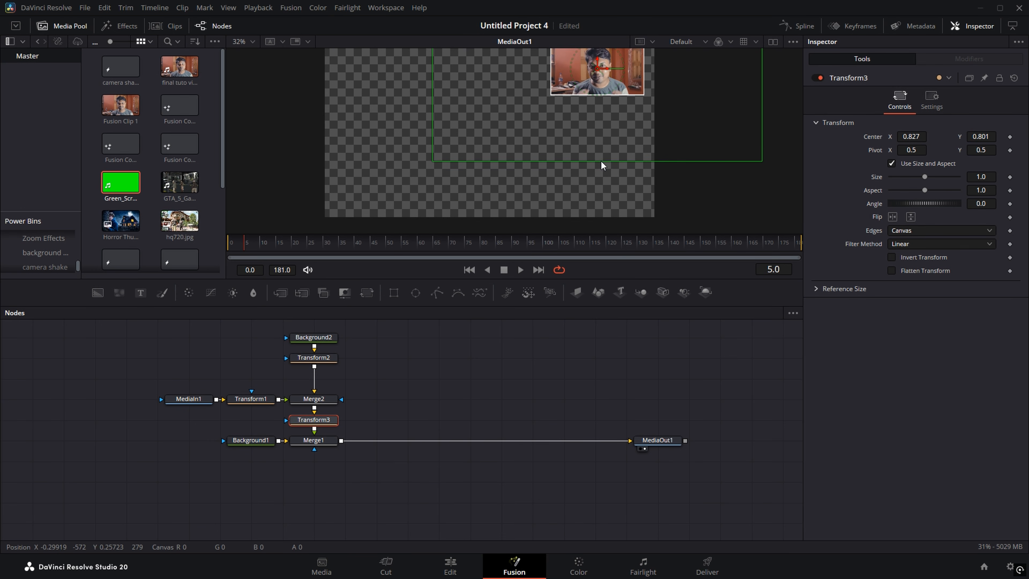
{"action": "scroll", "coordinate": [600, 161], "scroll_direction": "down", "scroll_amount": 2}
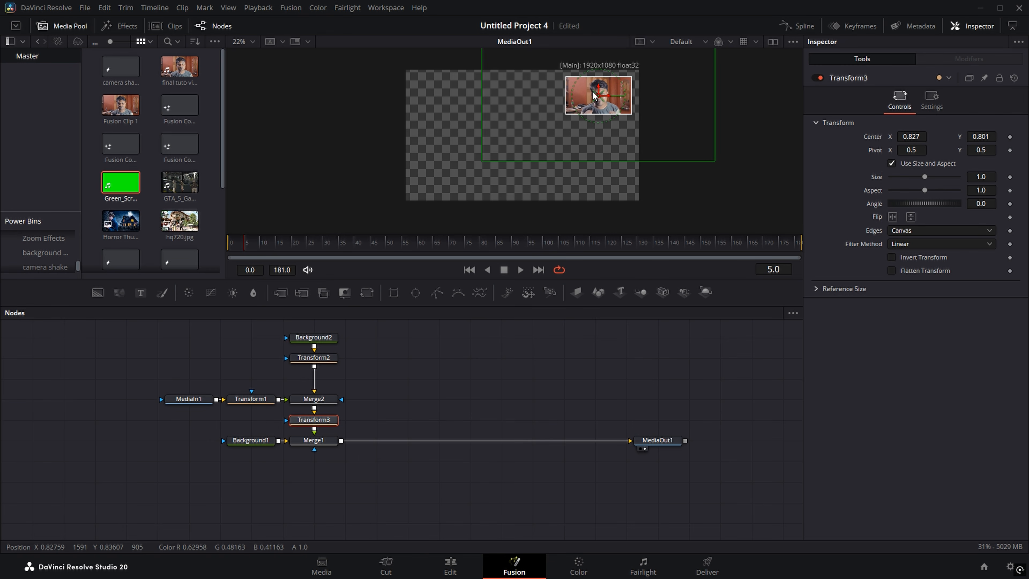
{"action": "left_click", "coordinate": [459, 571]}
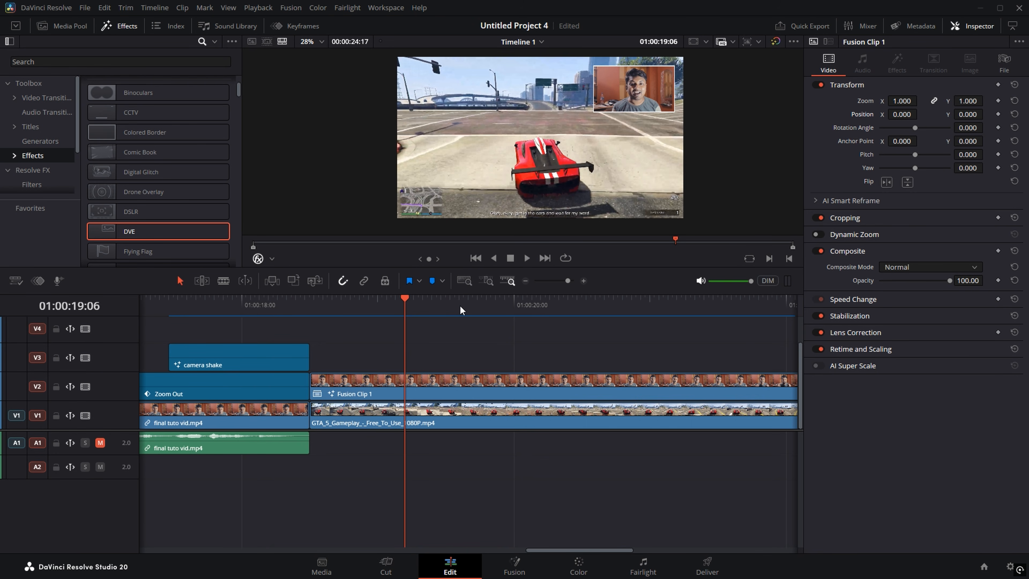
Step: Bring Fusion Clip 1's start into view and place the playhead at 01:00:19:19
{"action": "left_click_drag", "start_coordinate": [483, 363], "coordinate": [391, 364]}
{"action": "scroll", "coordinate": [390, 363], "scroll_direction": "down", "scroll_amount": 1}
{"action": "scroll", "coordinate": [391, 363], "scroll_direction": "down", "scroll_amount": 1}
{"action": "scroll", "coordinate": [391, 363], "scroll_direction": "up", "scroll_amount": 1}
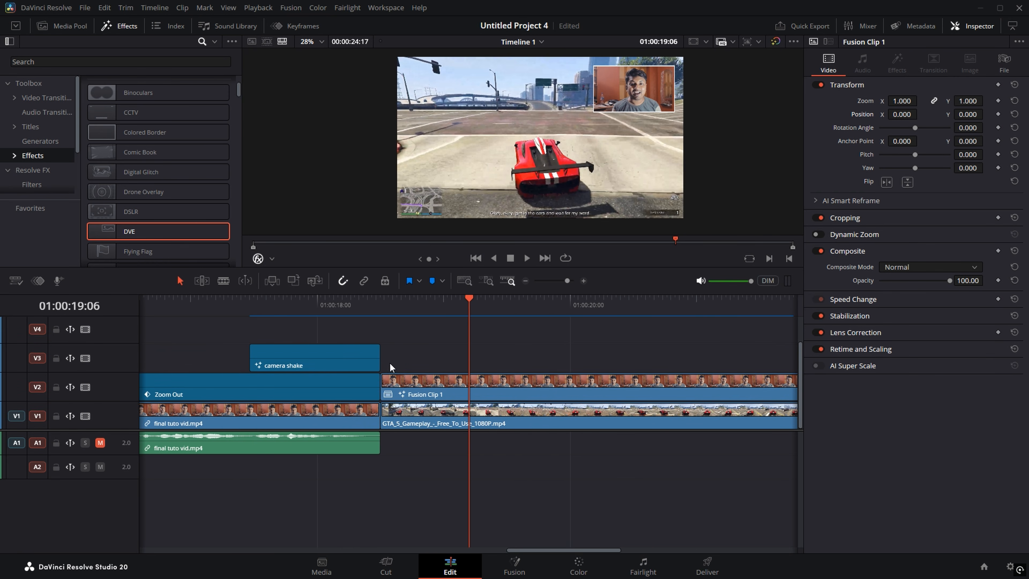
{"action": "scroll", "coordinate": [499, 334], "scroll_direction": "up", "scroll_amount": 1}
{"action": "scroll", "coordinate": [499, 335], "scroll_direction": "down", "scroll_amount": 1}
{"action": "left_click_drag", "start_coordinate": [477, 341], "coordinate": [460, 341]}
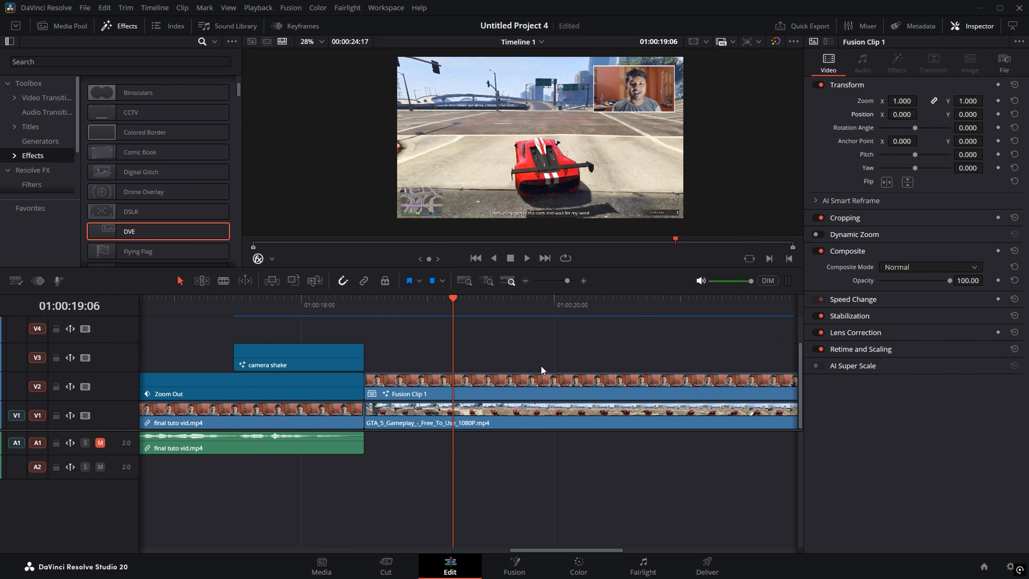
{"action": "left_click_drag", "start_coordinate": [540, 365], "coordinate": [352, 366]}
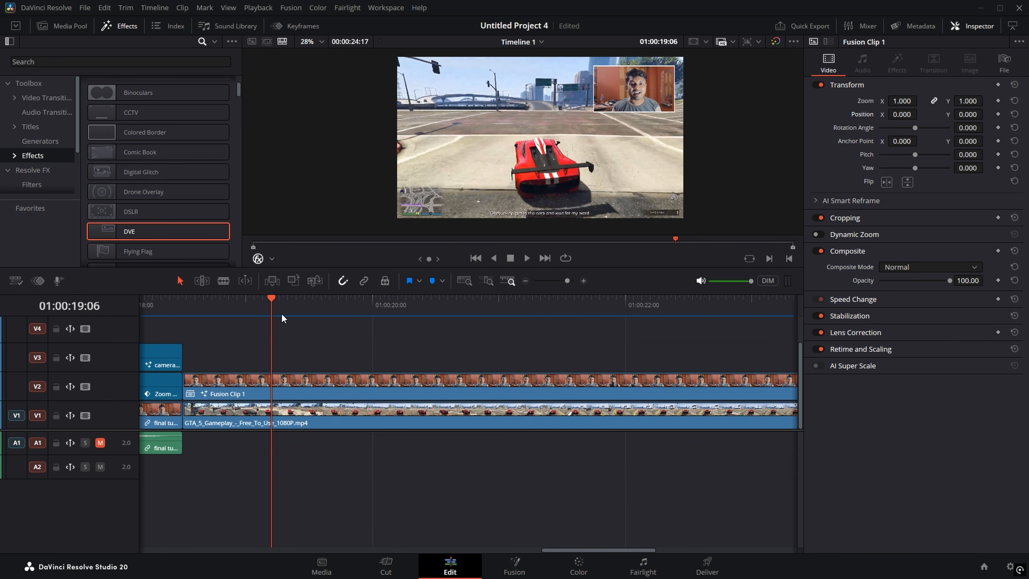
{"action": "left_click_drag", "start_coordinate": [265, 309], "coordinate": [326, 312]}
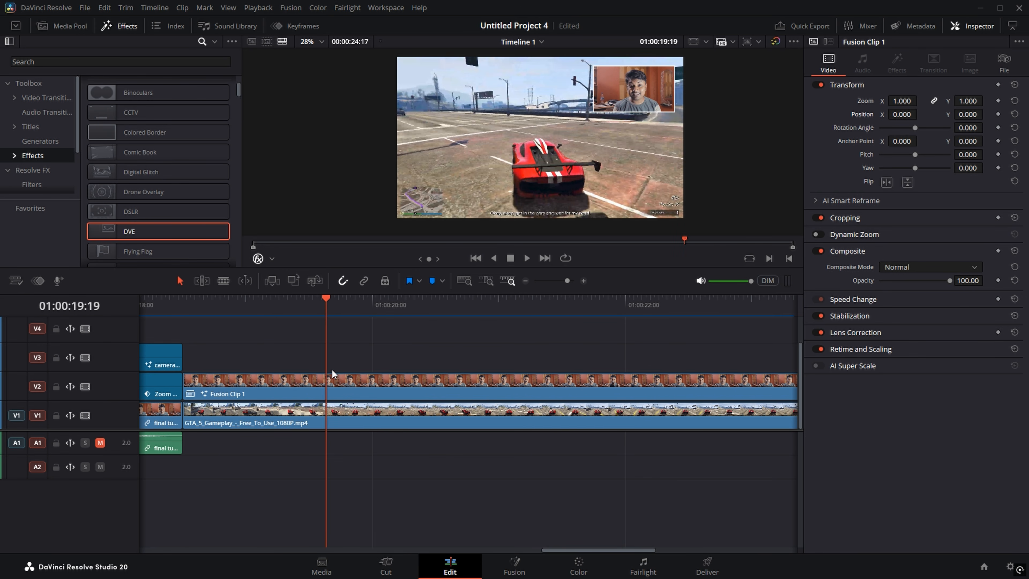
Step: Blade Fusion Clip 1 at the playhead and again at a later point, making three pieces
{"action": "key", "text": "b"}
{"action": "left_click", "coordinate": [327, 388]}
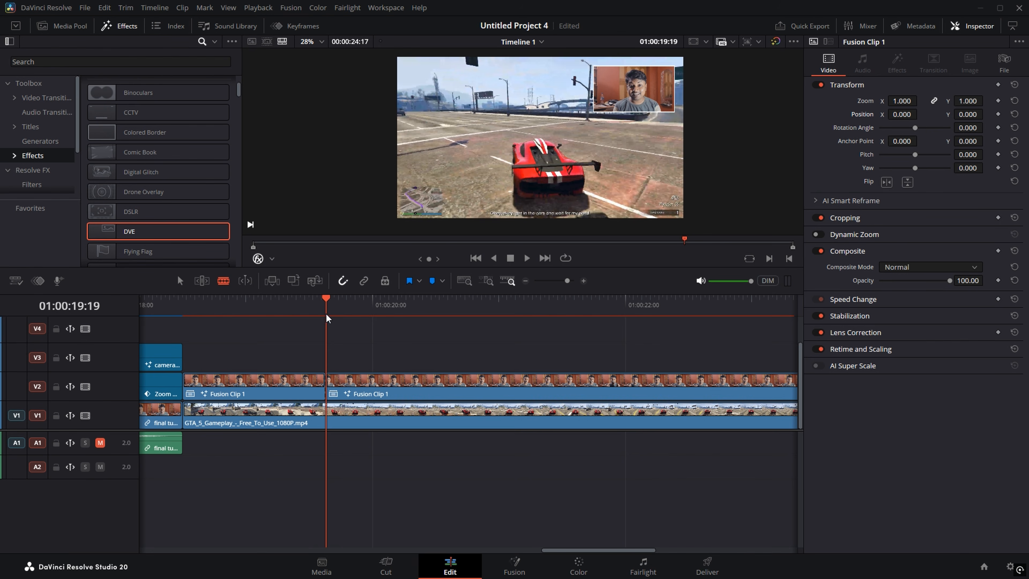
{"action": "left_click_drag", "start_coordinate": [327, 309], "coordinate": [447, 328]}
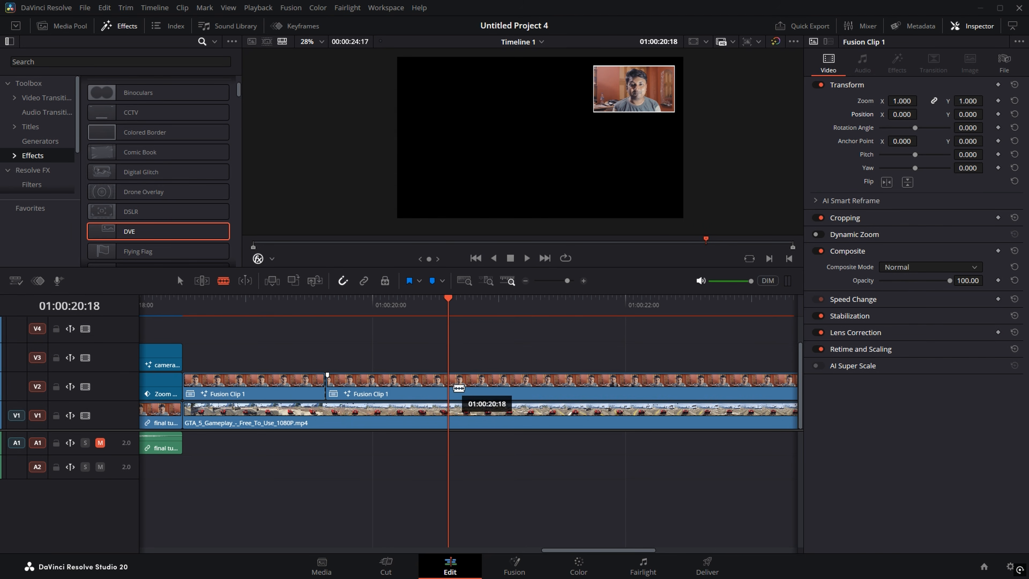
{"action": "left_click", "coordinate": [454, 390]}
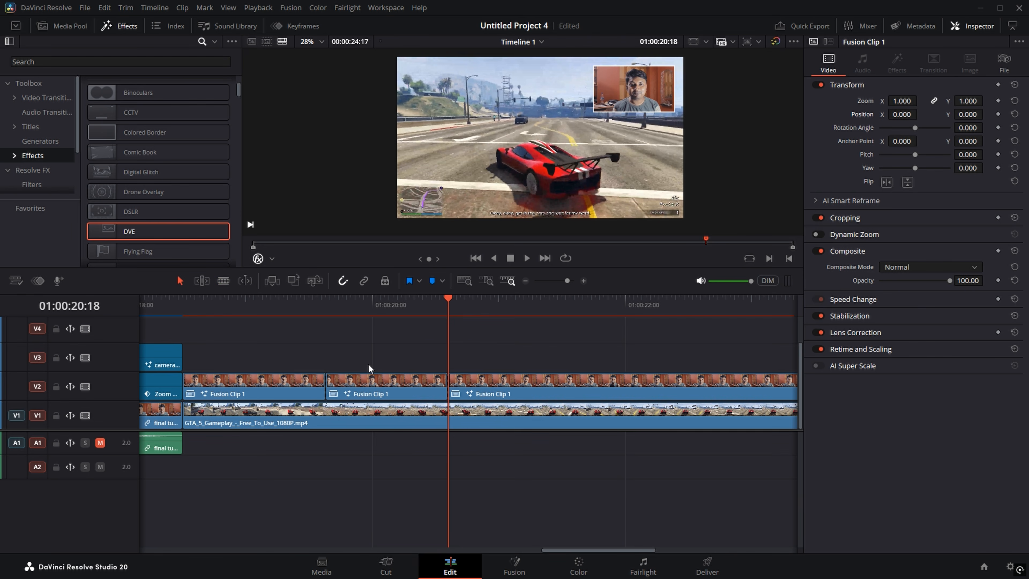
Step: Select the middle Fusion Clip piece and set starting Zoom and Position keyframes at its start
{"action": "left_click", "coordinate": [373, 387]}
{"action": "left_click_drag", "start_coordinate": [391, 316], "coordinate": [328, 315]}
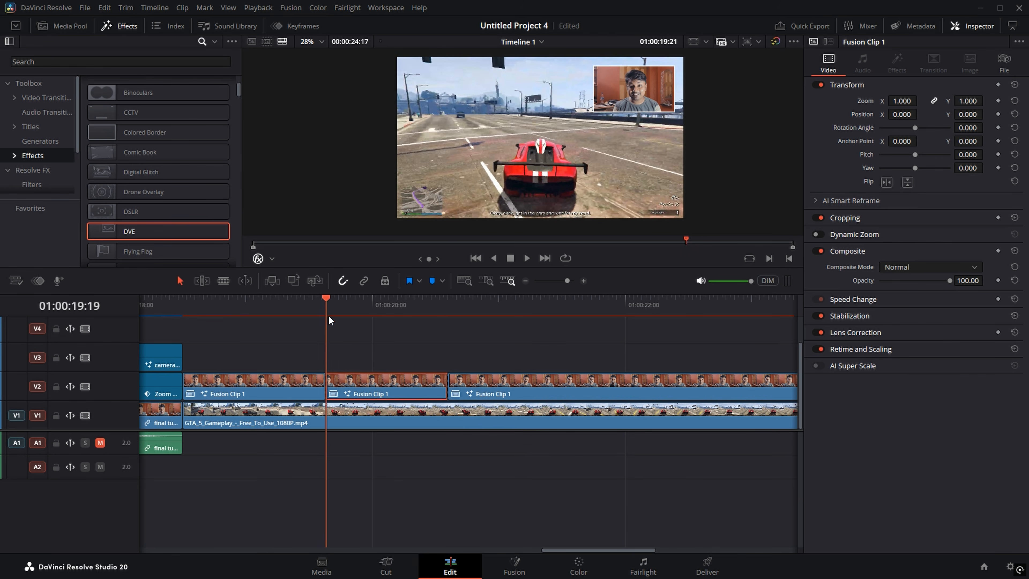
{"action": "key", "text": "ctrl+s"}
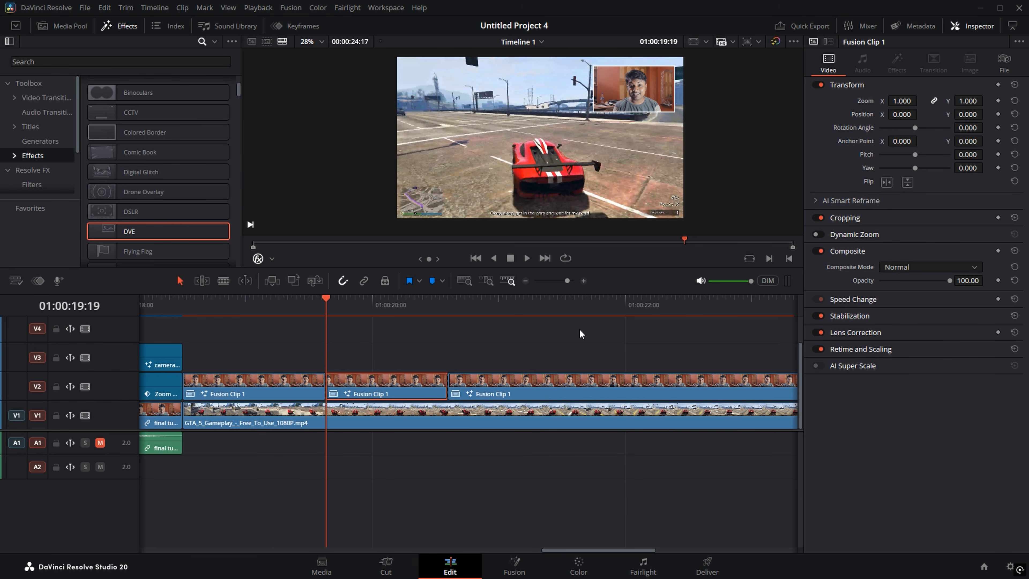
{"action": "left_click", "coordinate": [997, 100]}
{"action": "left_click", "coordinate": [997, 113]}
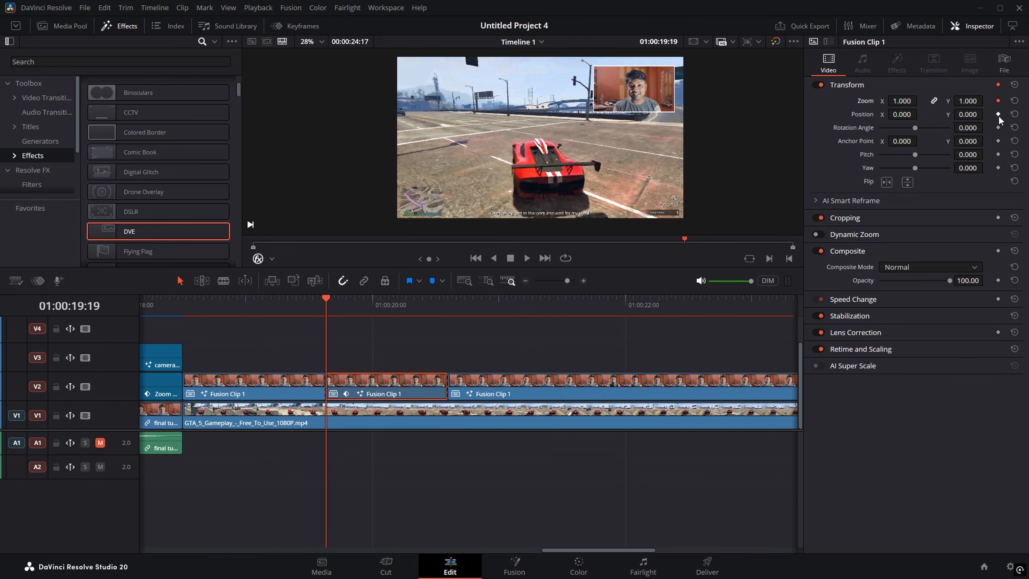
Step: Later in the piece, set Zoom 1.270 and Position -213, -86, save, and play the animation
{"action": "left_click_drag", "start_coordinate": [428, 308], "coordinate": [440, 309]}
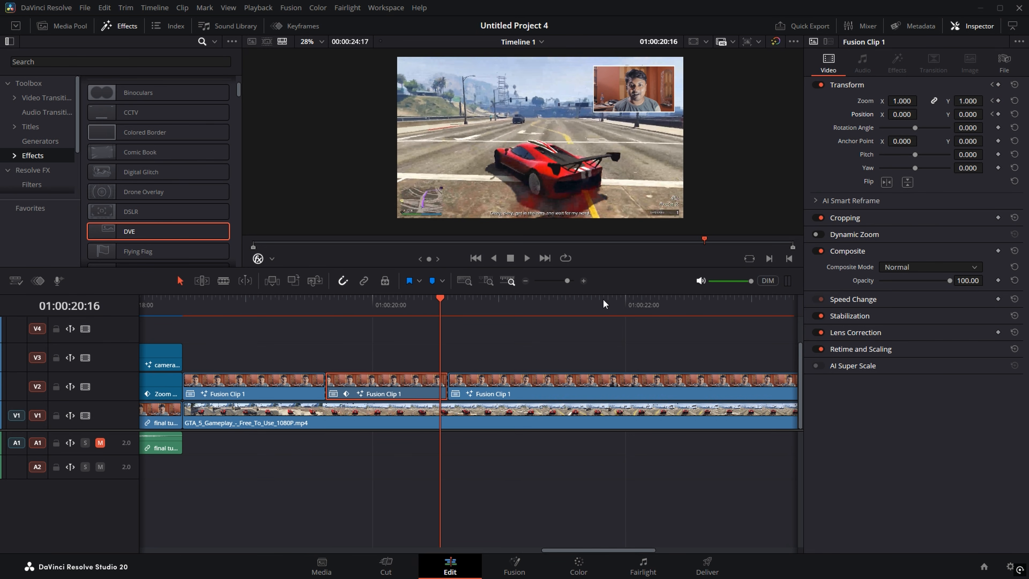
{"action": "left_click", "coordinate": [985, 101]}
{"action": "mouse_move", "coordinate": [902, 101]}
{"action": "left_mouse_down"}
{"action": "mouse_move", "coordinate": [921, 101]}
{"action": "mouse_move", "coordinate": [889, 114]}
{"action": "left_mouse_up"}
{"action": "mouse_move", "coordinate": [970, 114]}
{"action": "left_mouse_down"}
{"action": "mouse_move", "coordinate": [959, 114]}
{"action": "mouse_move", "coordinate": [971, 100]}
{"action": "left_mouse_up"}
{"action": "left_click_drag", "start_coordinate": [902, 114], "coordinate": [986, 114]}
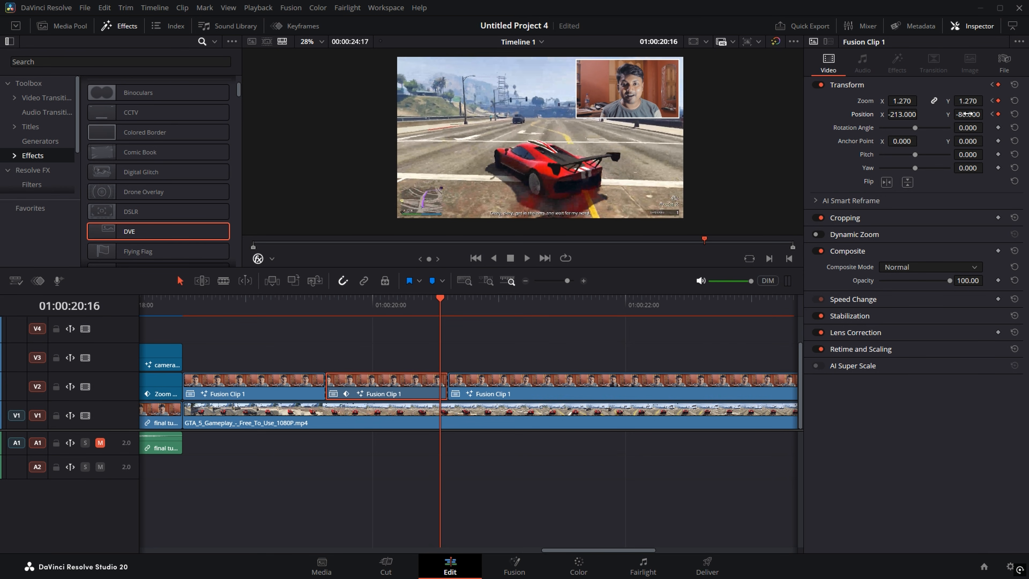
{"action": "key", "text": "ctrl+s"}
{"action": "left_click", "coordinate": [289, 309]}
{"action": "key", "text": "space"}
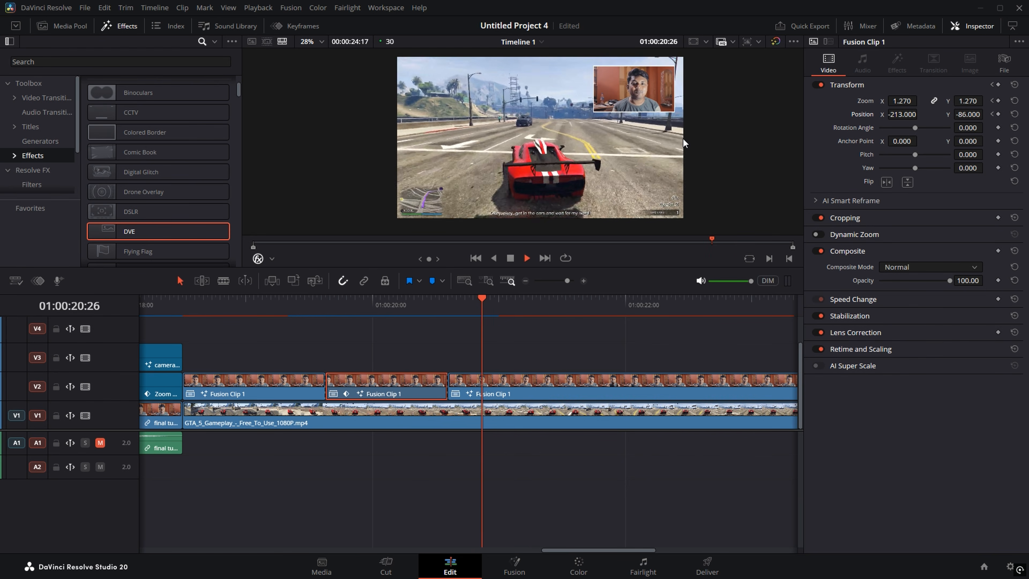